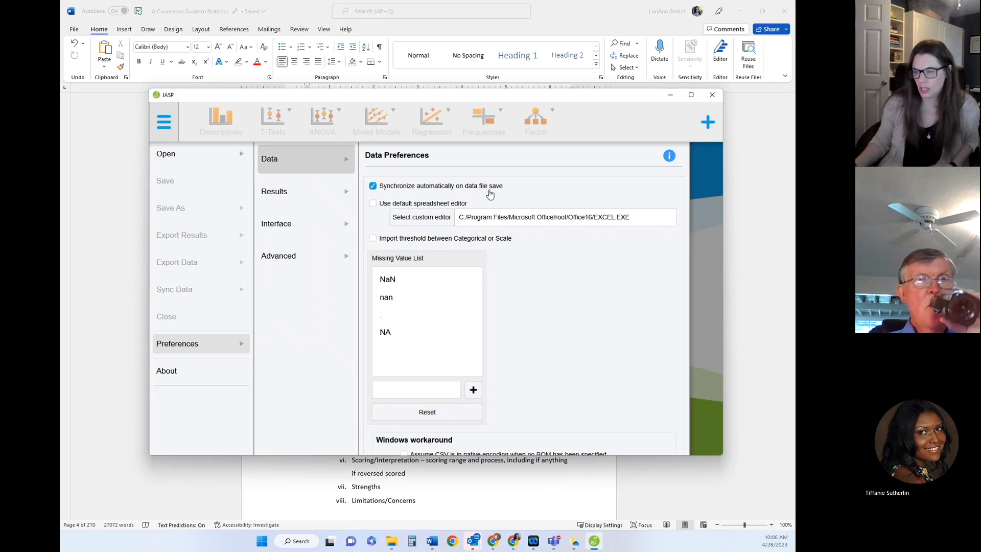
# Review the Data, Results and Interface preferences, including the missing value list, decimals and plot options
pyautogui.scroll(-1, 489, 193)
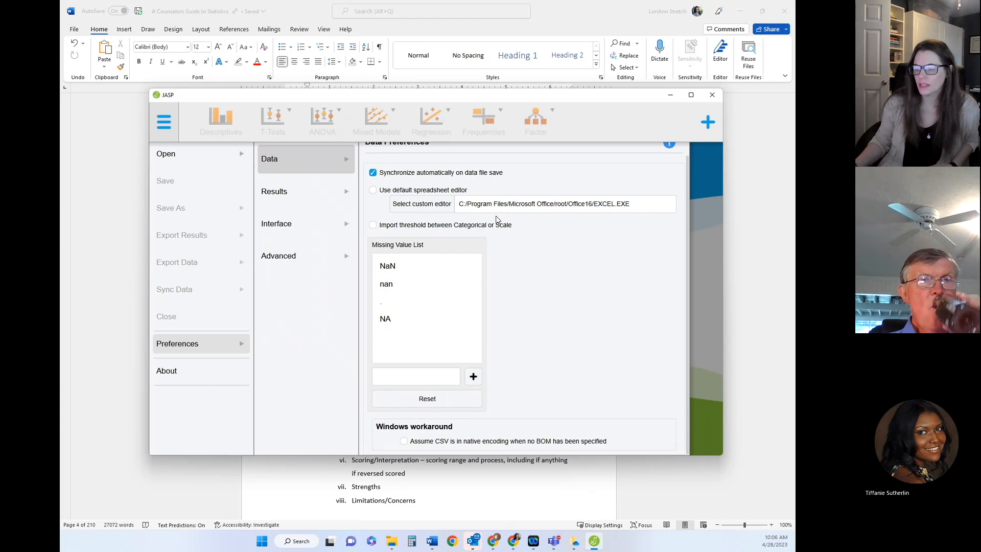
pyautogui.click(327, 194)
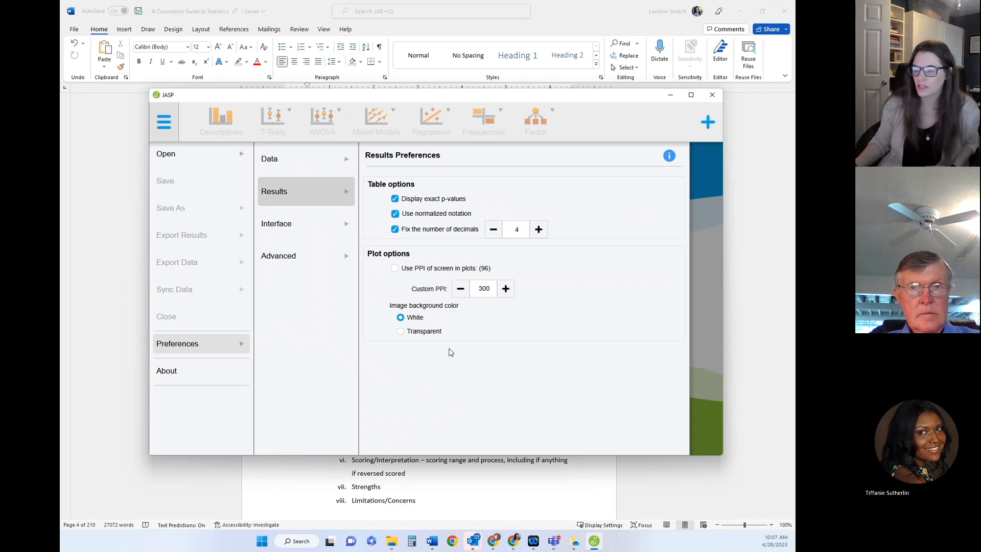
pyautogui.click(339, 223)
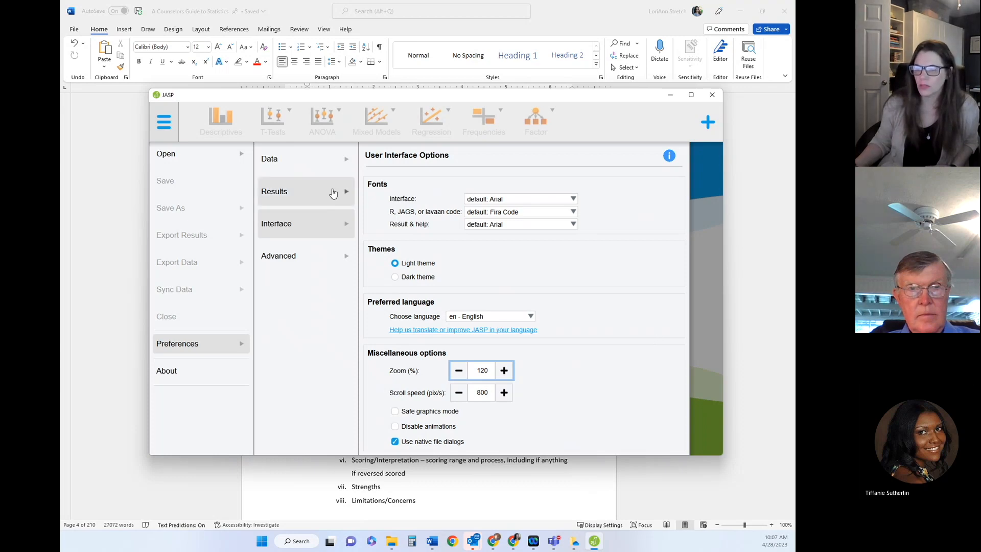
pyautogui.click(278, 158)
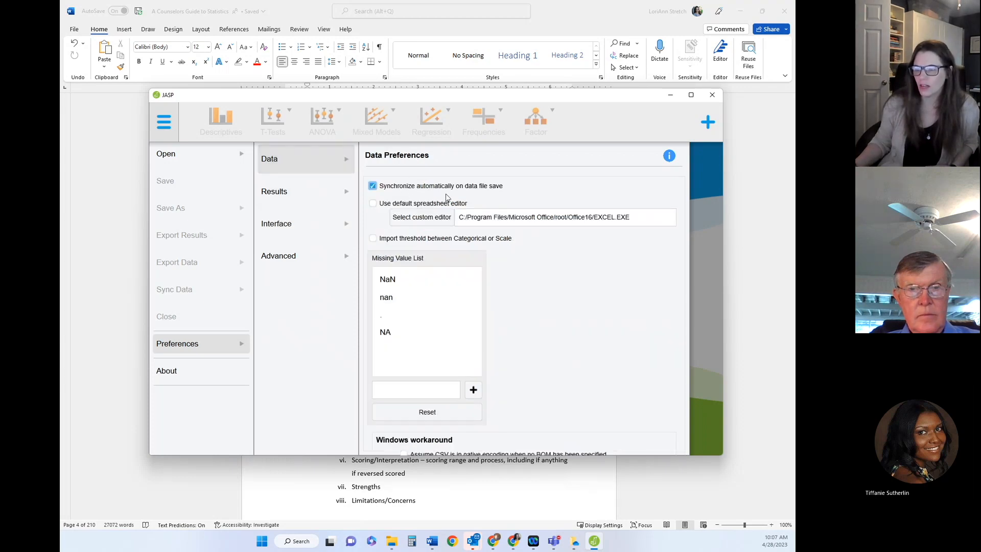
pyautogui.click(292, 195)
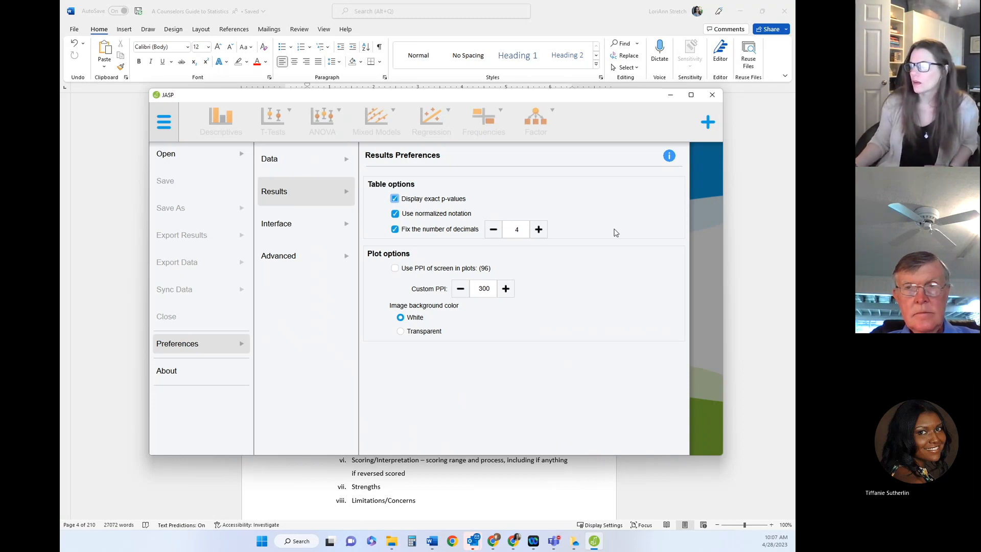
# Switch to the Word document A Counselors Guide to Statistics and find the in-class practice on descriptive statistics
pyautogui.click(621, 505)
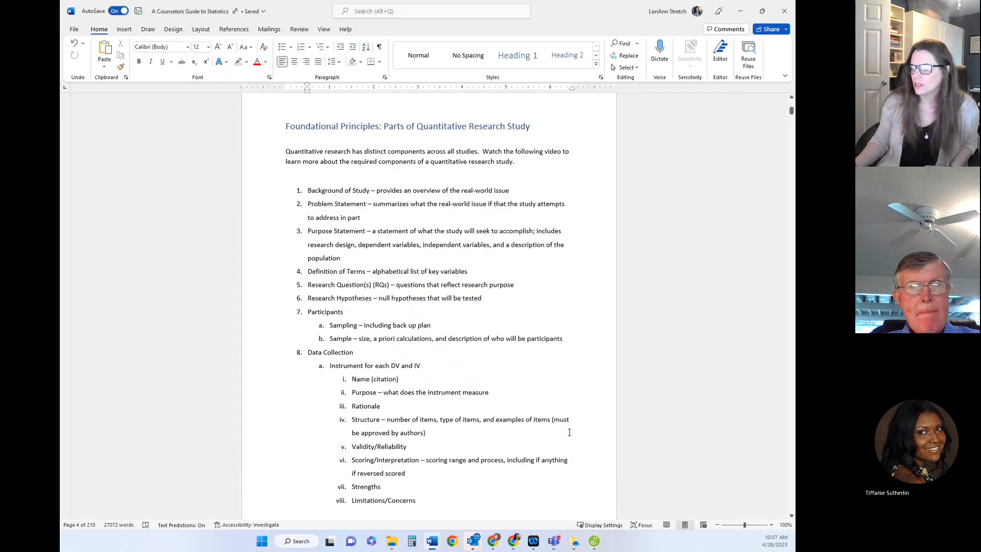
pyautogui.scroll(15, 569, 432)
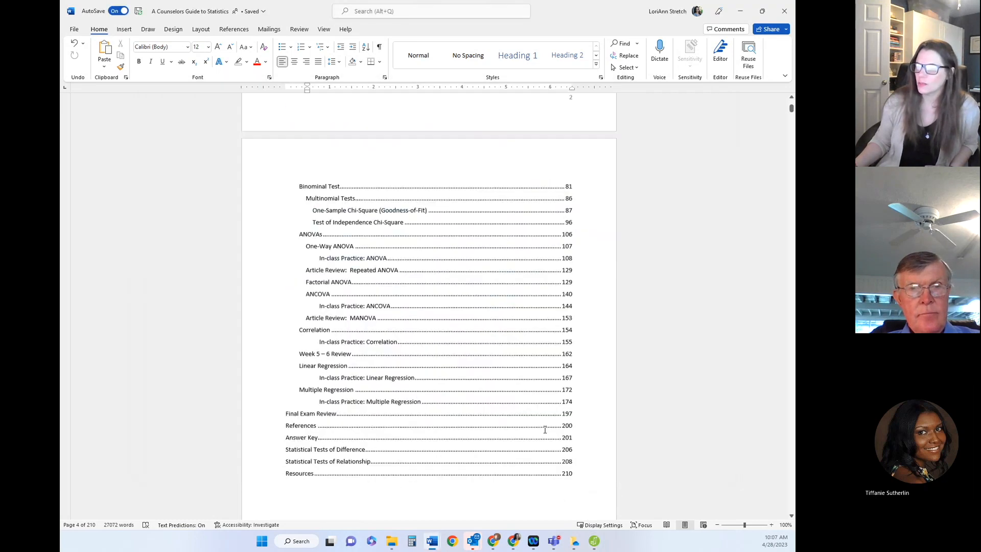
pyautogui.scroll(-15, 503, 399)
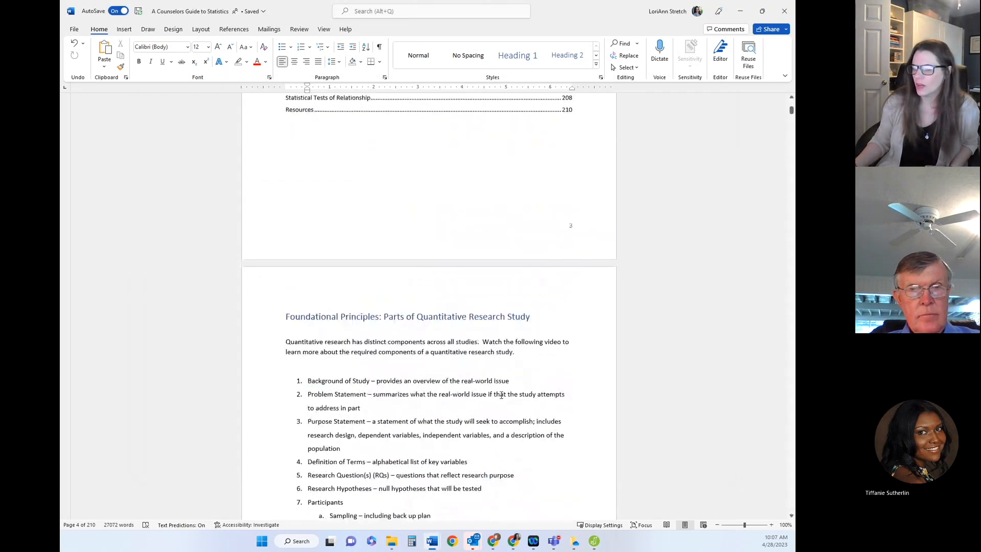
pyautogui.scroll(-10, 501, 399)
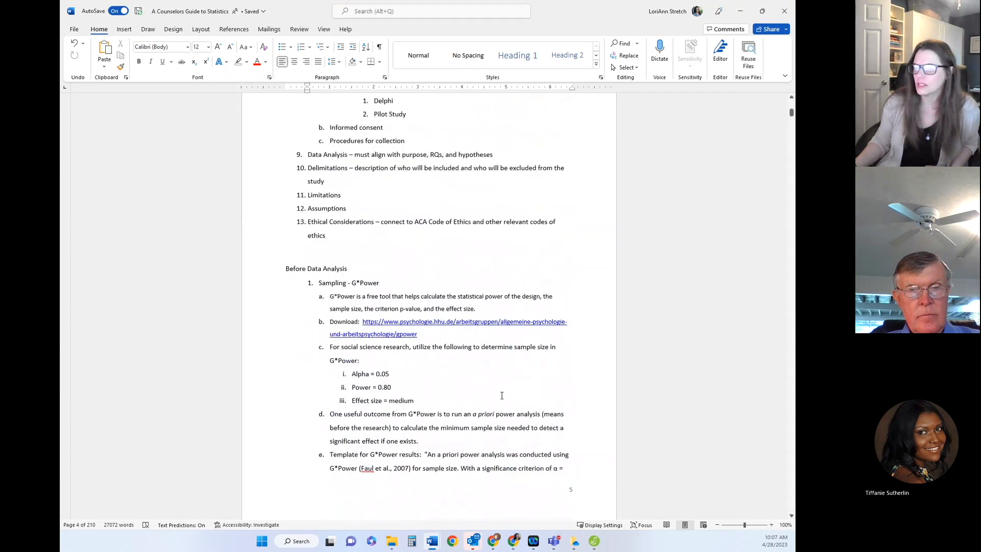
pyautogui.scroll(-20, 404, 418)
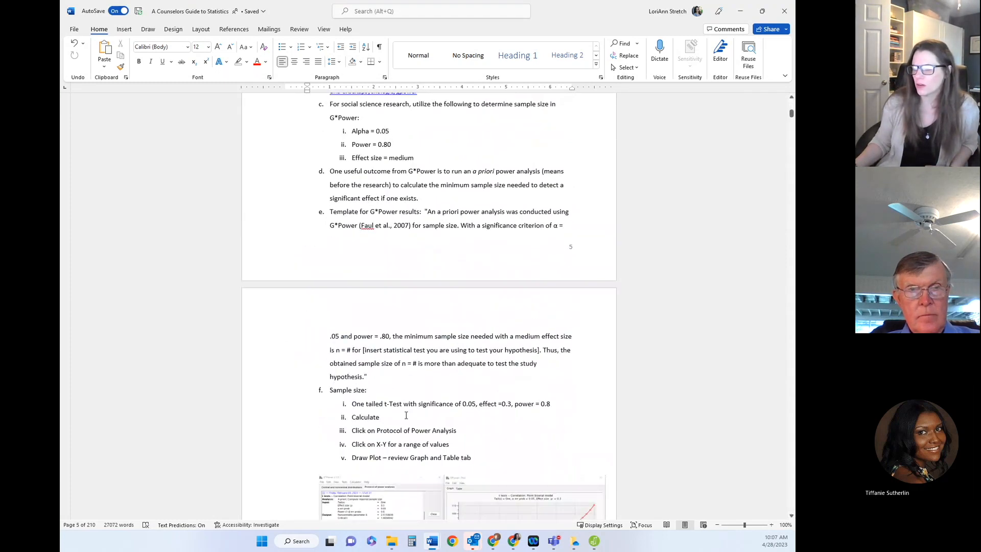
pyautogui.scroll(-15, 409, 412)
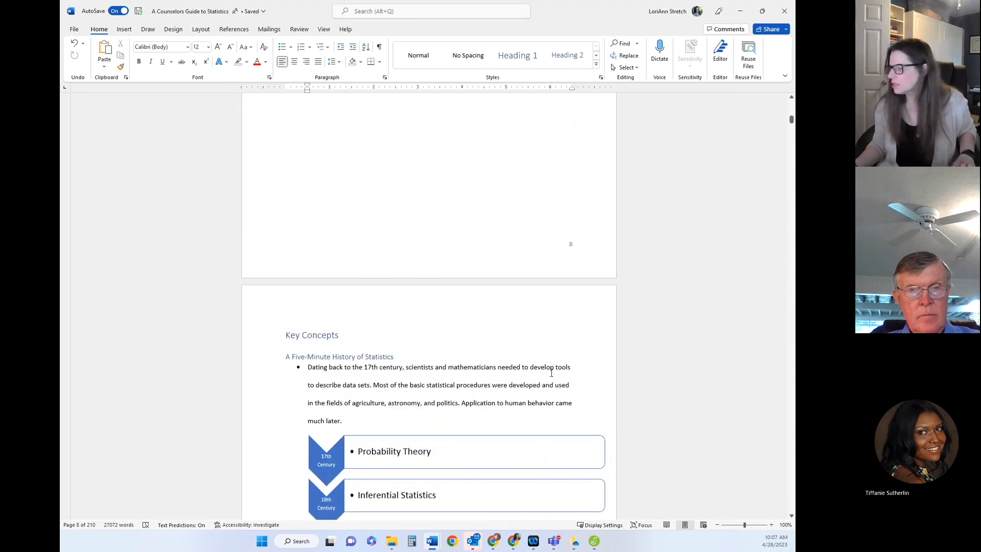
pyautogui.scroll(-8, 552, 373)
pyautogui.moveTo(793, 124); pyautogui.dragTo(791, 140)
pyautogui.scroll(-8, 518, 351)
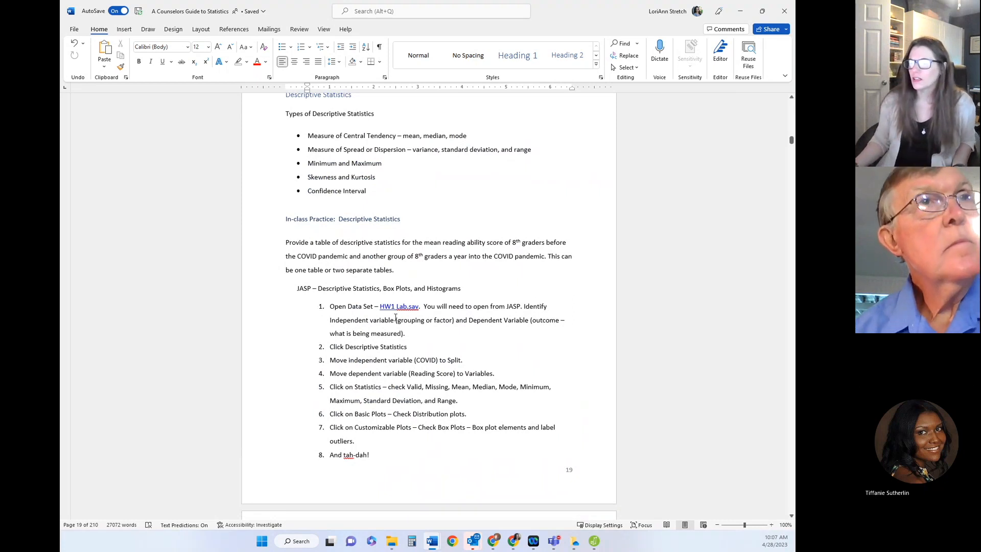
# Copy the HW1 Lab.sav hyperlink from the first instruction of the descriptive statistics practice
pyautogui.moveTo(420, 307); pyautogui.dragTo(387, 307)
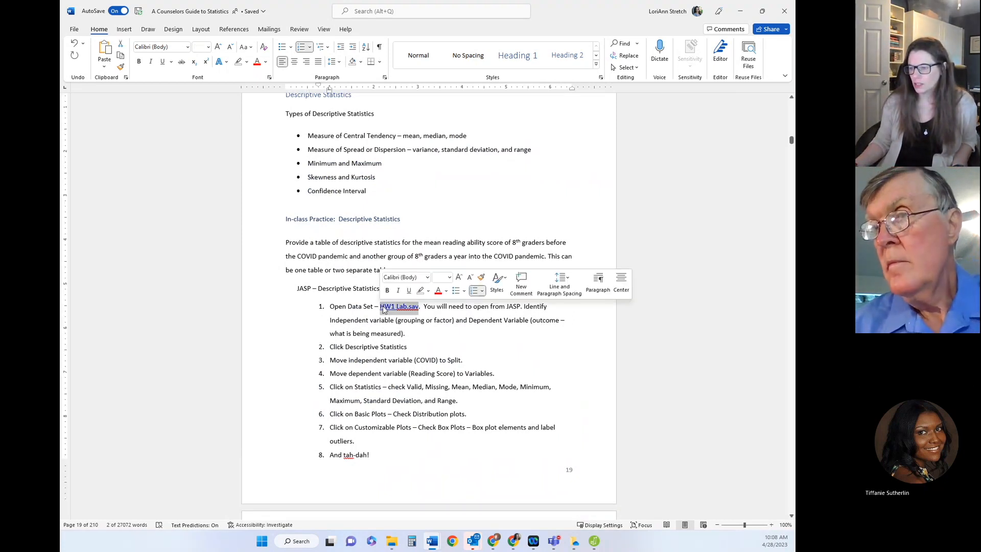
pyautogui.rightClick(387, 307)
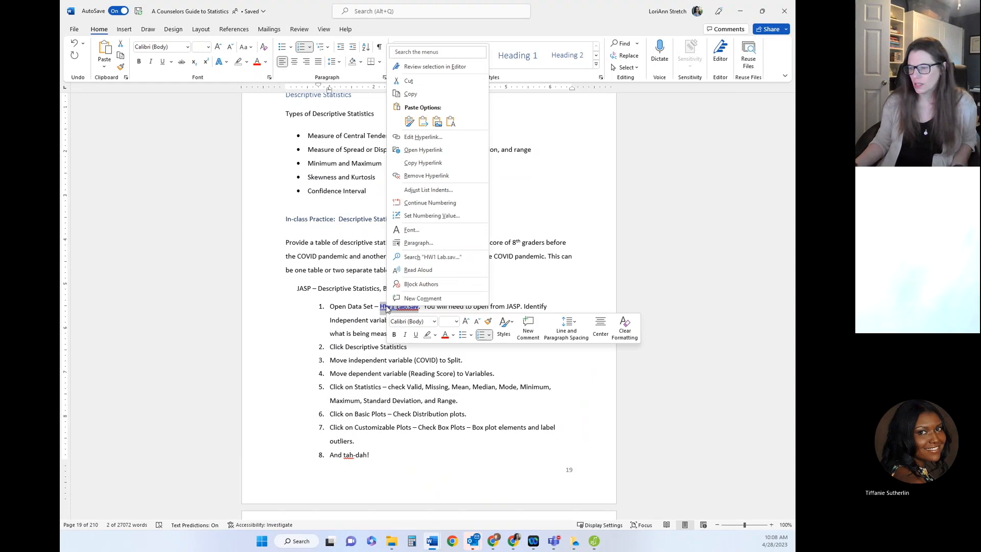
pyautogui.click(412, 163)
pyautogui.hotkey('alt', 'Tab')
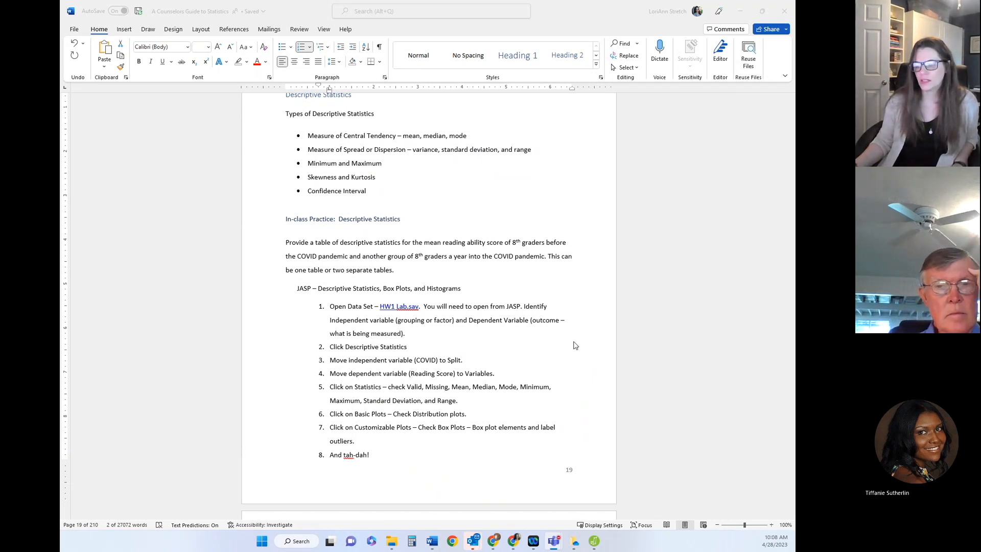
# Switch to JASP and open the data set HW1 Lab_1.sav from the Class Data Sets folder on the computer
pyautogui.click(598, 547)
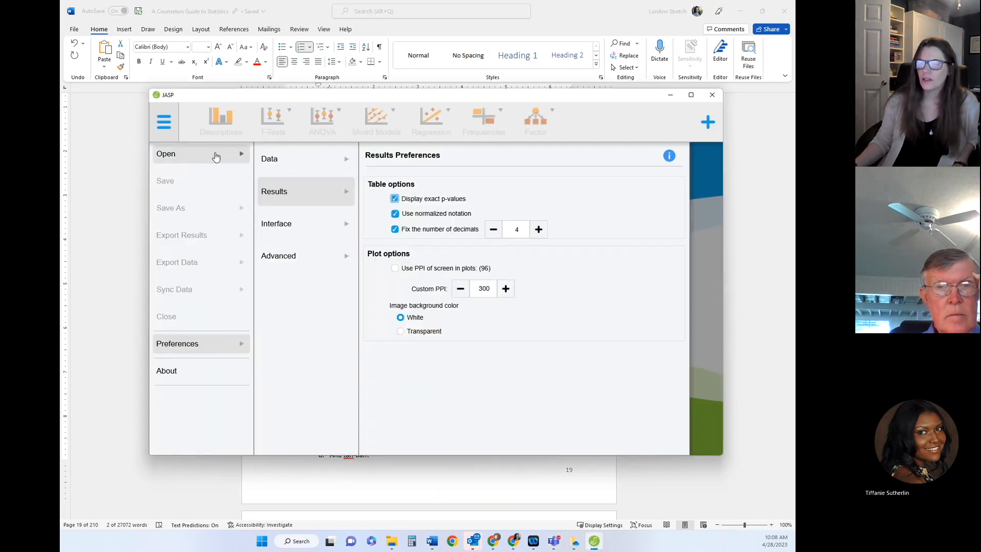
pyautogui.click(212, 159)
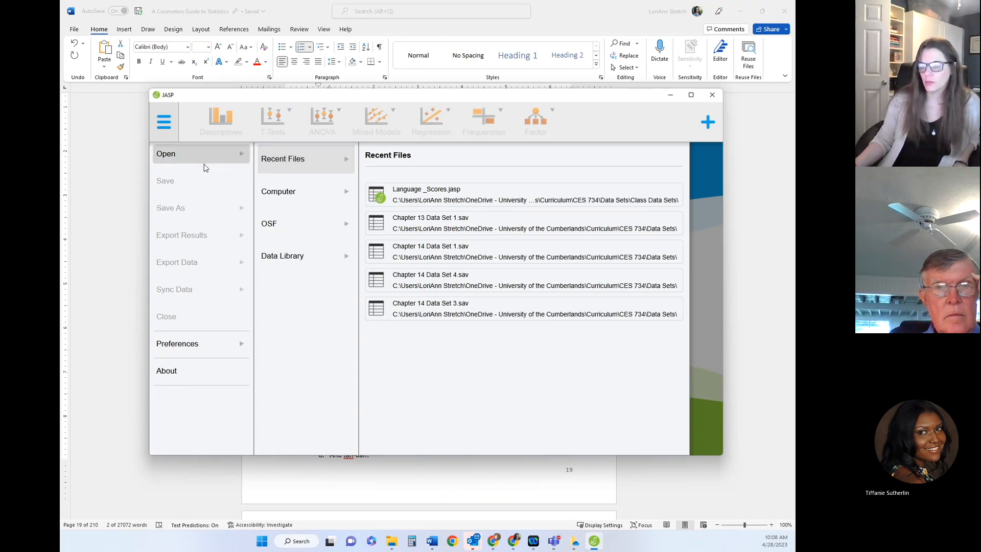
pyautogui.click(281, 192)
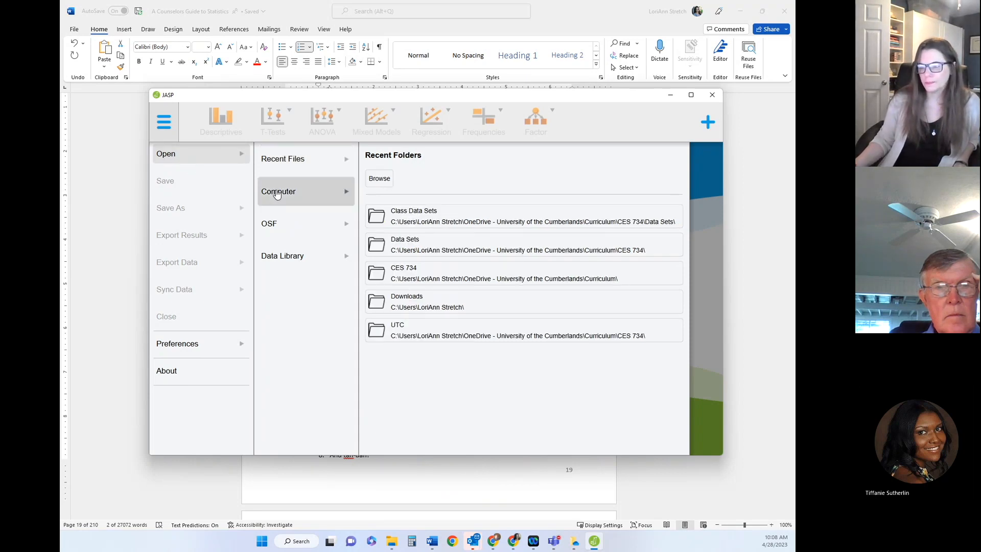
pyautogui.click(387, 186)
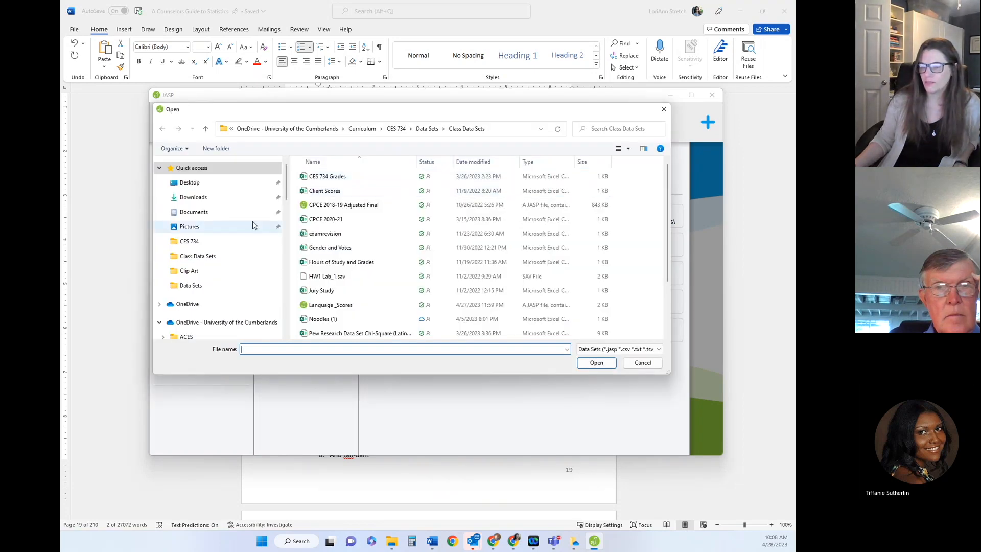
pyautogui.scroll(-2, 344, 258)
pyautogui.scroll(2, 344, 265)
pyautogui.scroll(-2, 340, 266)
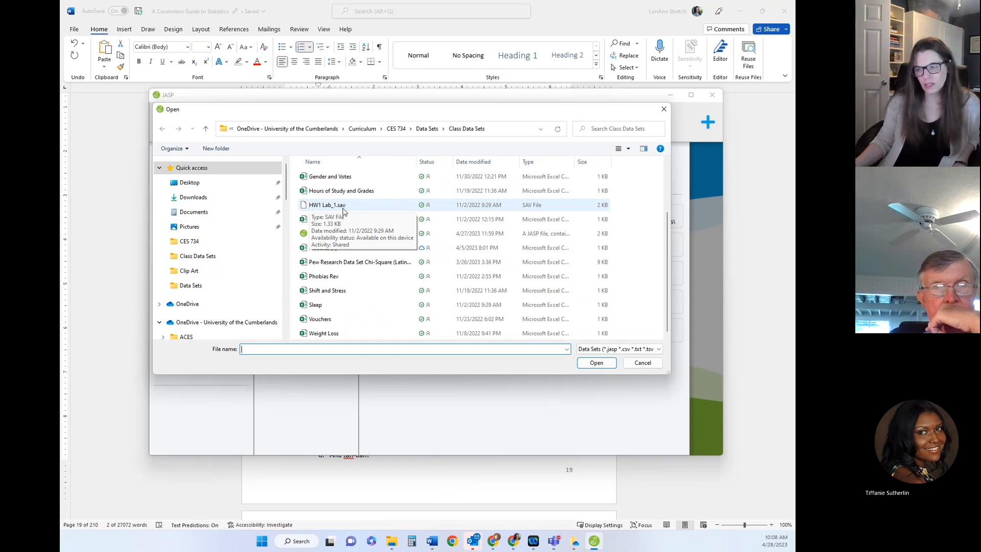
pyautogui.click(305, 207)
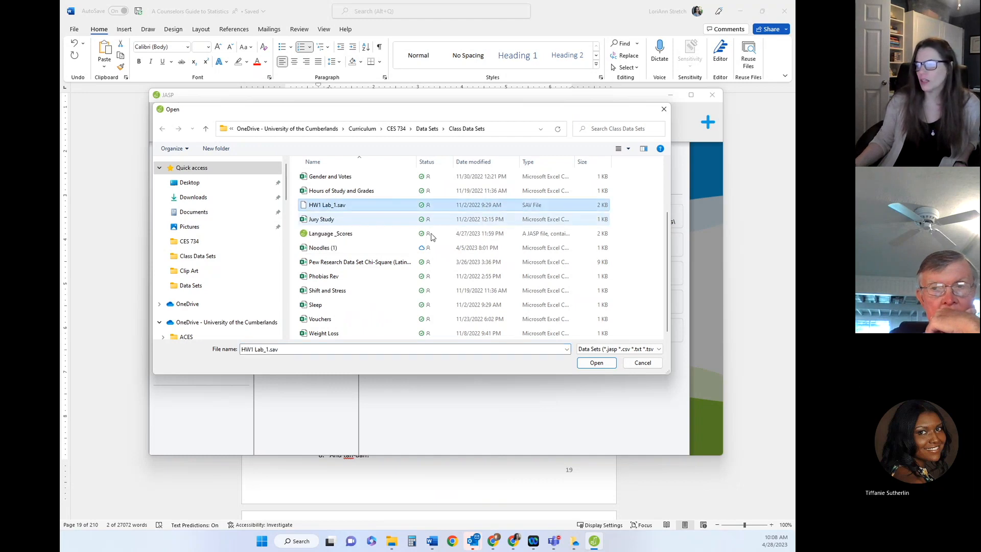
pyautogui.click(596, 363)
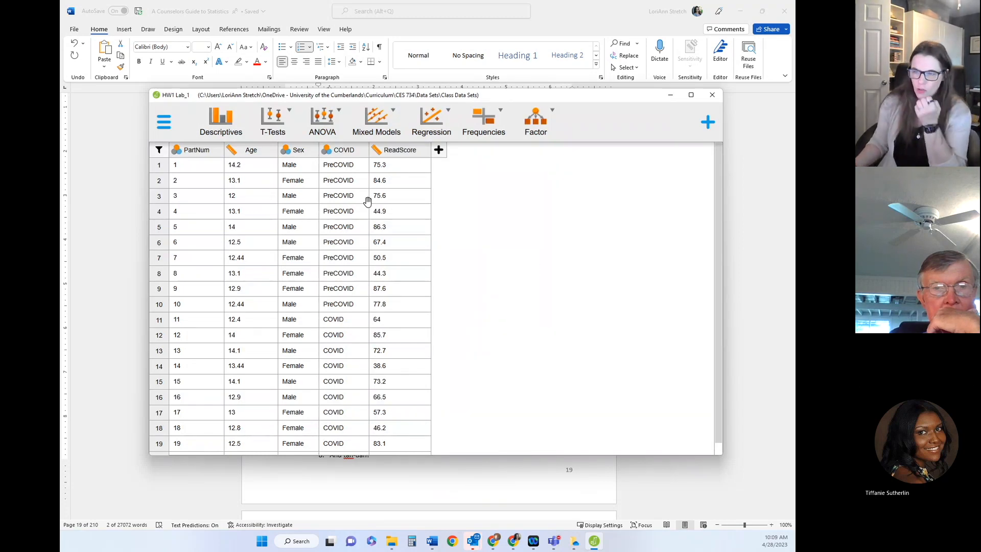
# Check the measurement level choices for PartNum and inspect the value labels of the Sex variable
pyautogui.click(176, 150)
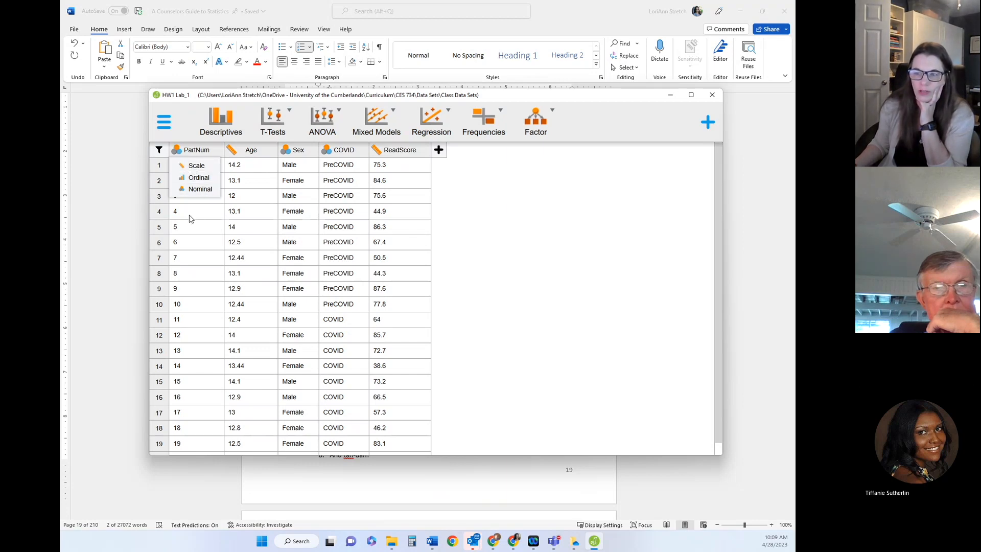
pyautogui.click(193, 236)
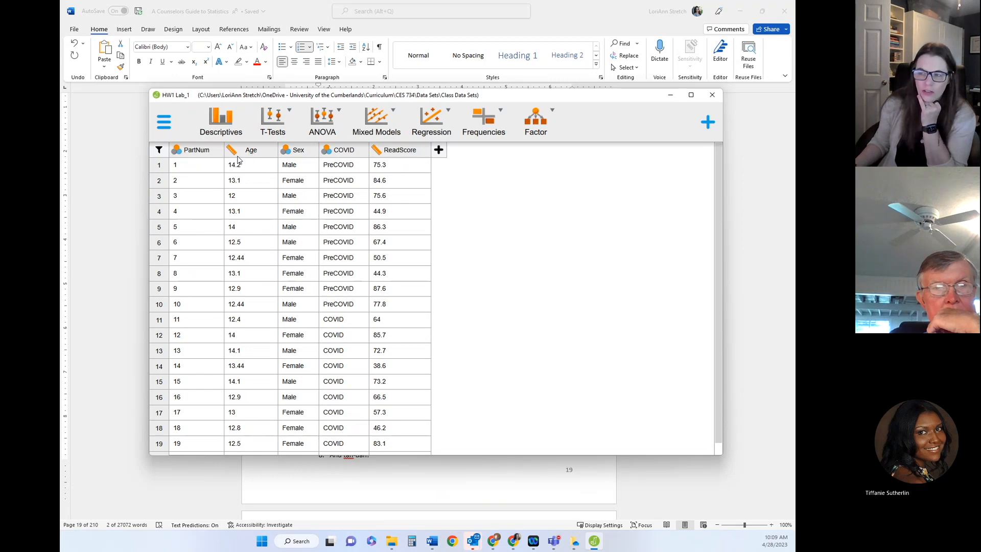
pyautogui.doubleClick(296, 151)
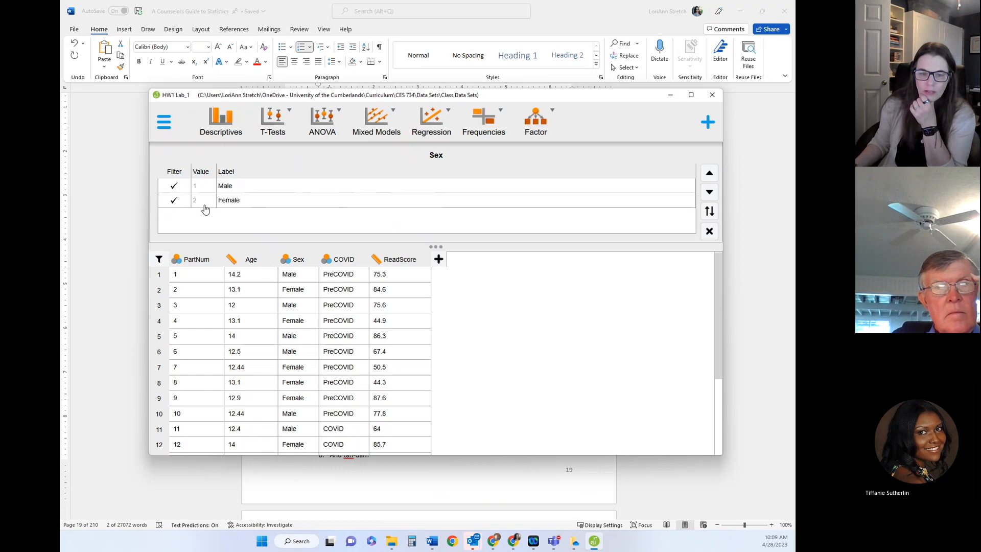
pyautogui.doubleClick(301, 264)
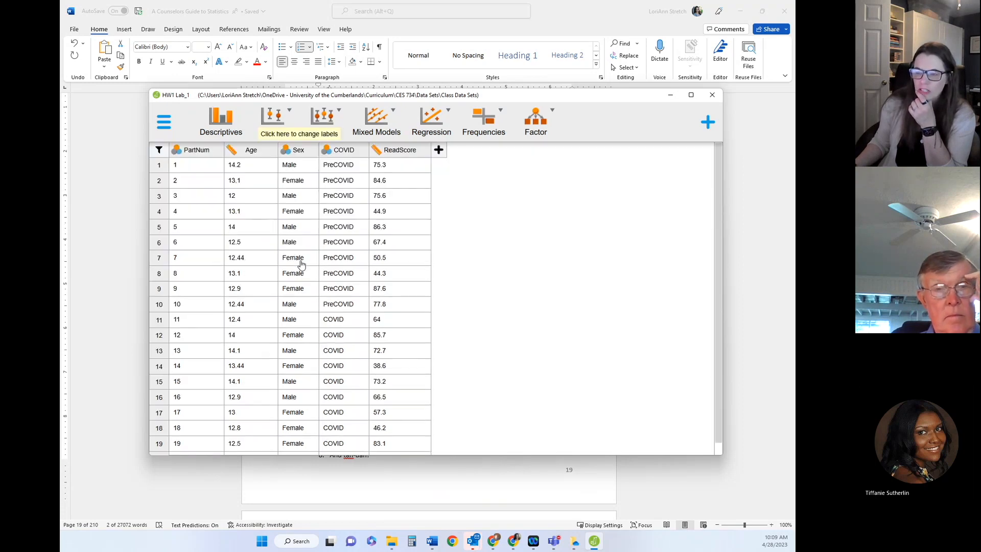
pyautogui.doubleClick(300, 159)
pyautogui.click(232, 187)
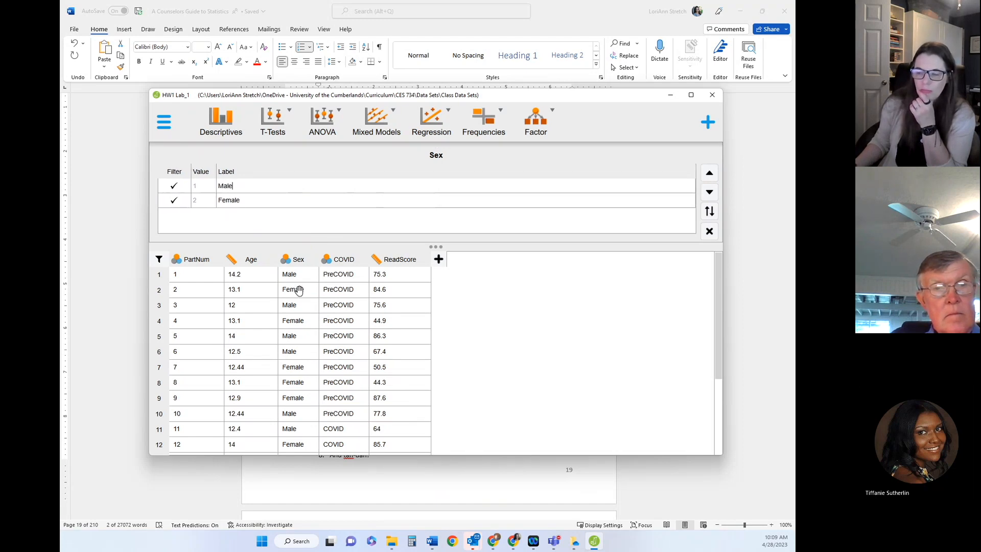
pyautogui.click(237, 188)
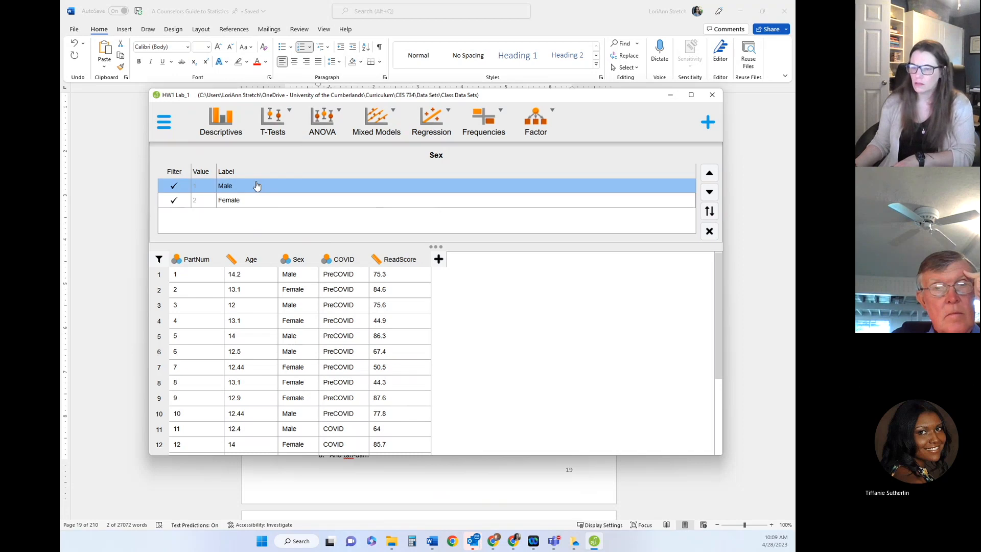
# Try the Sex filter by excluding the Male rows and the Female rows in turn, including each group again
pyautogui.click(173, 187)
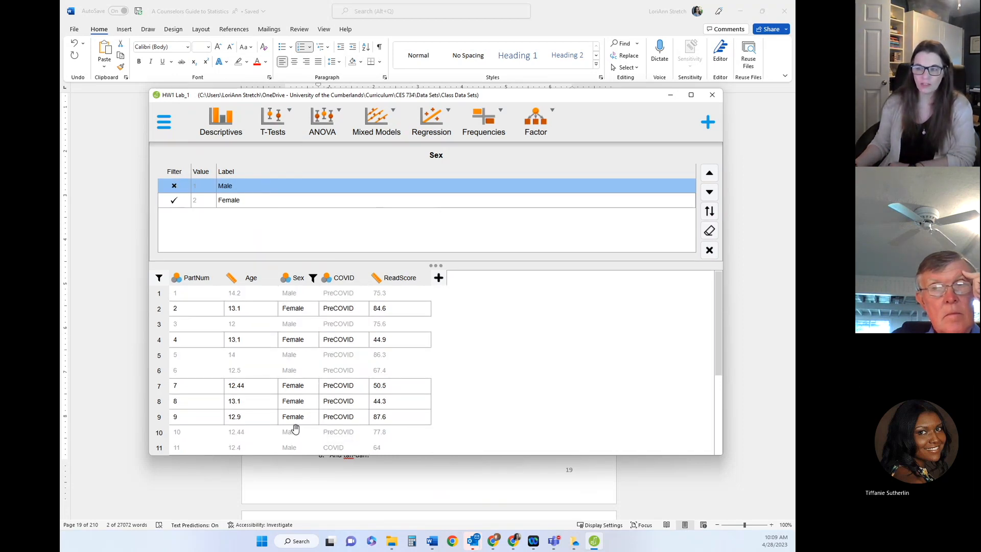
pyautogui.click(174, 186)
pyautogui.click(175, 201)
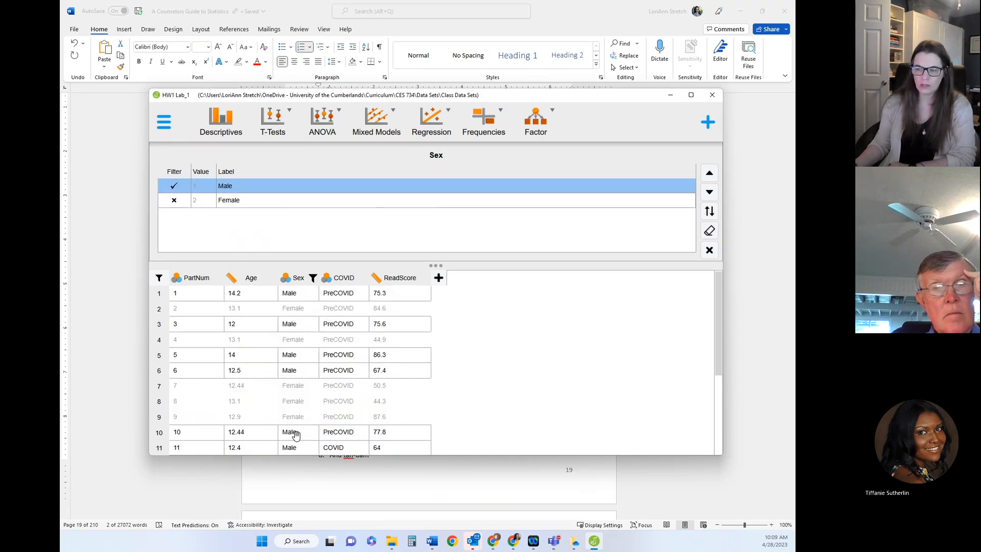
pyautogui.click(174, 200)
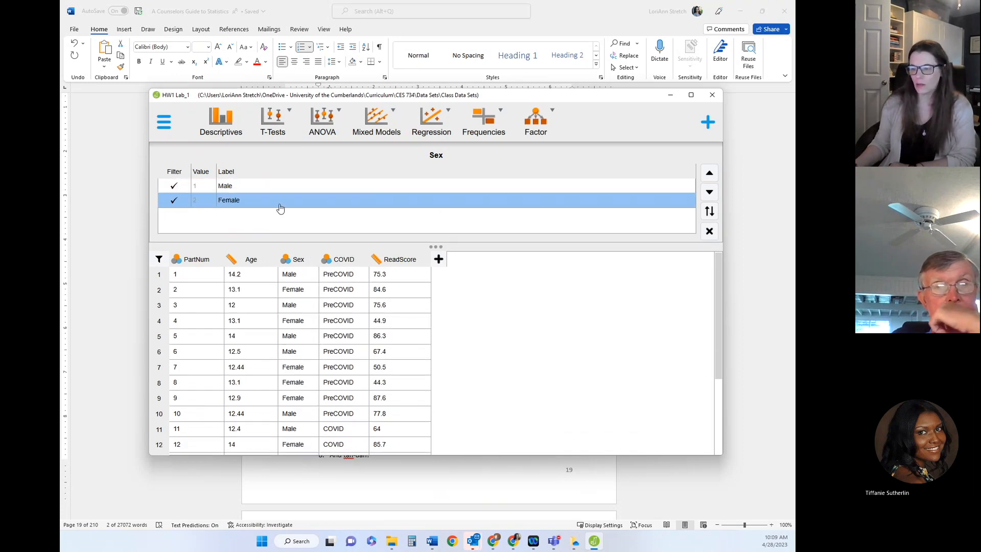
# Check the COVID variable's value labels, and show only the data table in a maximized window
pyautogui.click(343, 260)
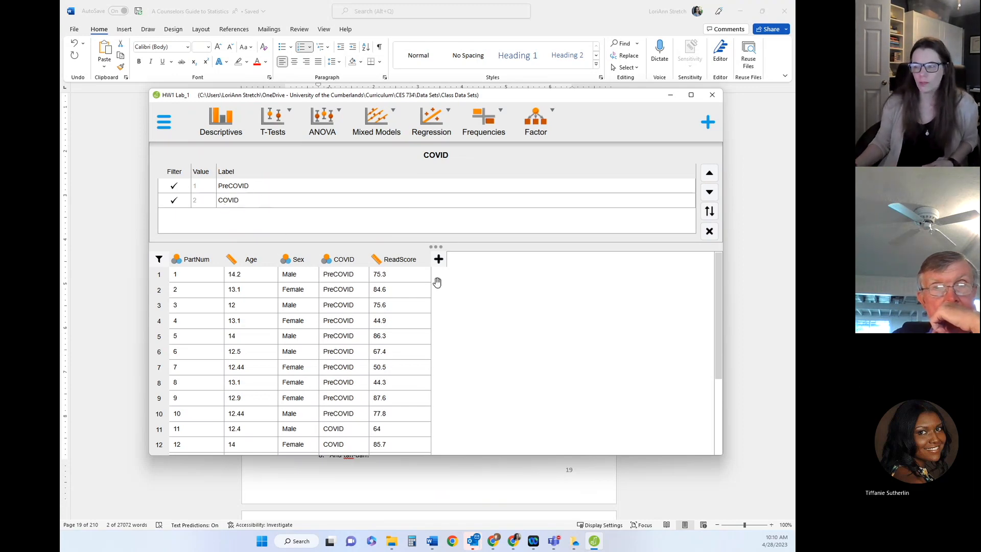
pyautogui.click(378, 259)
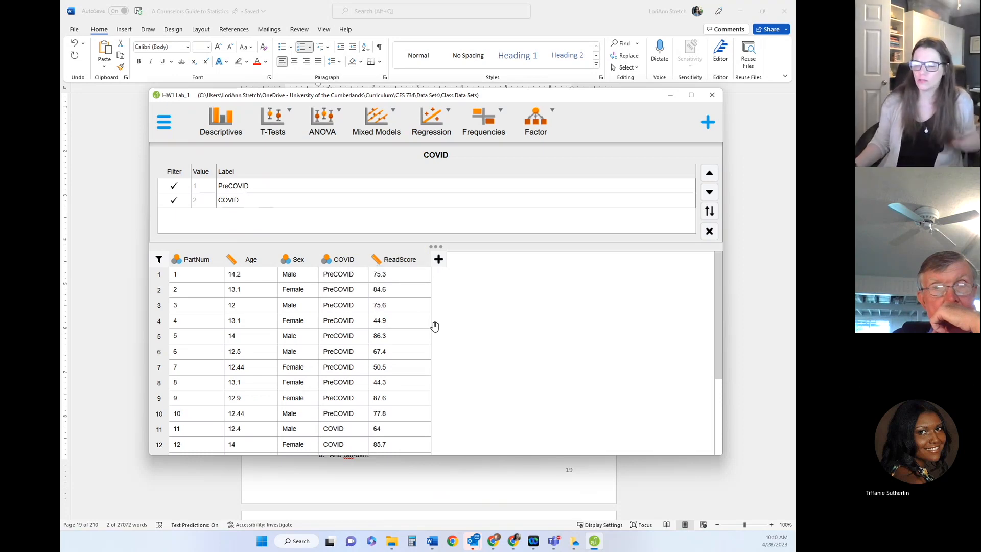
pyautogui.click(691, 97)
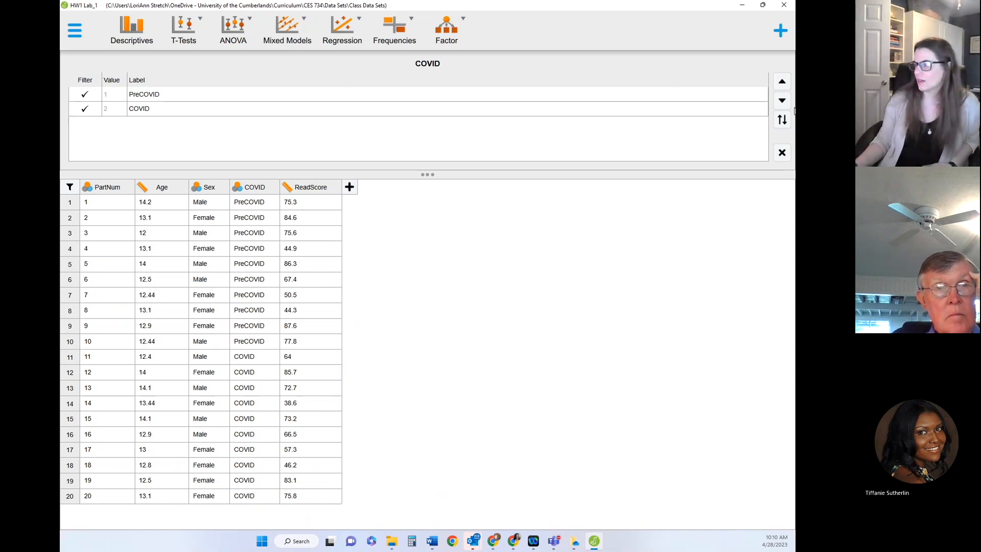
pyautogui.click(782, 152)
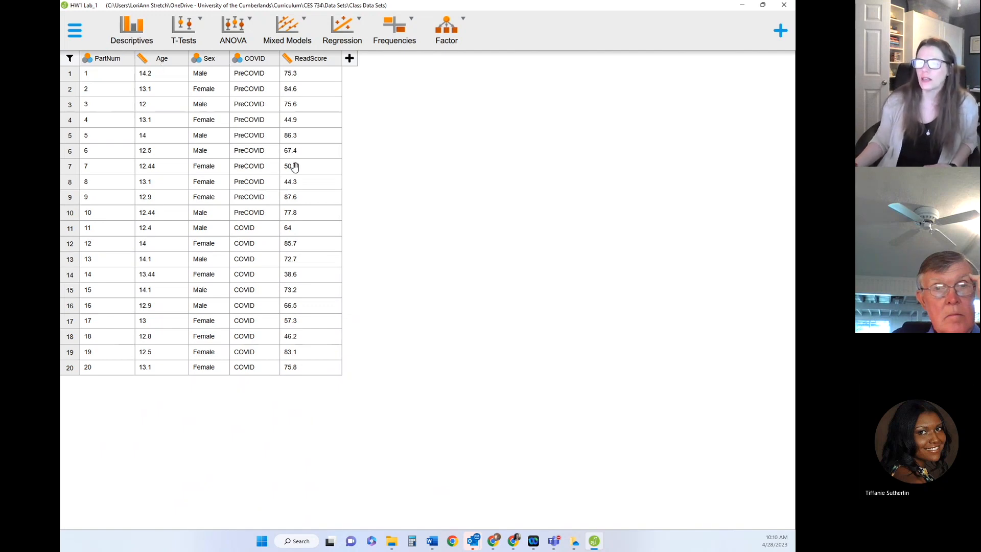
# Start a Descriptive Statistics analysis with Age as the variable, split by Sex
pyautogui.click(131, 29)
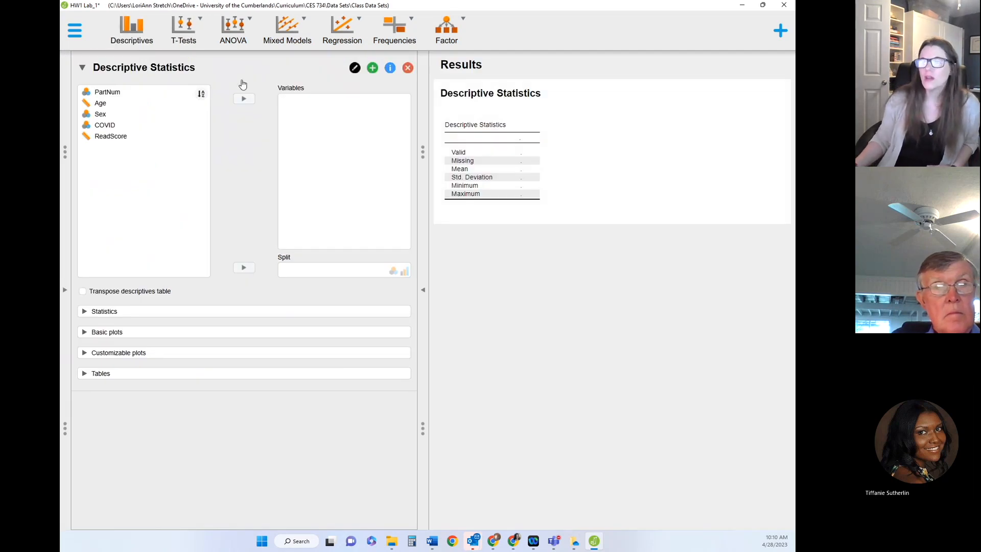
pyautogui.click(100, 104)
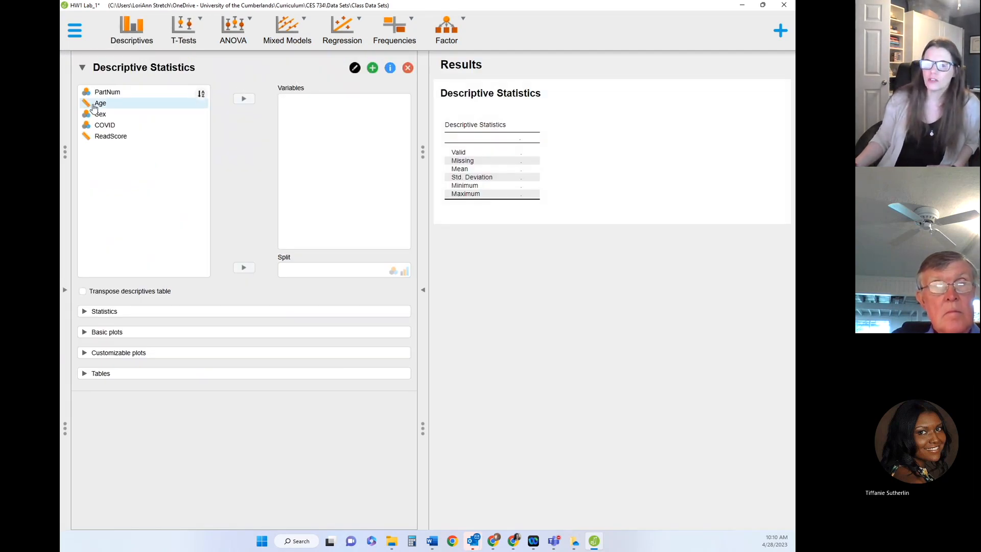
pyautogui.click(101, 104)
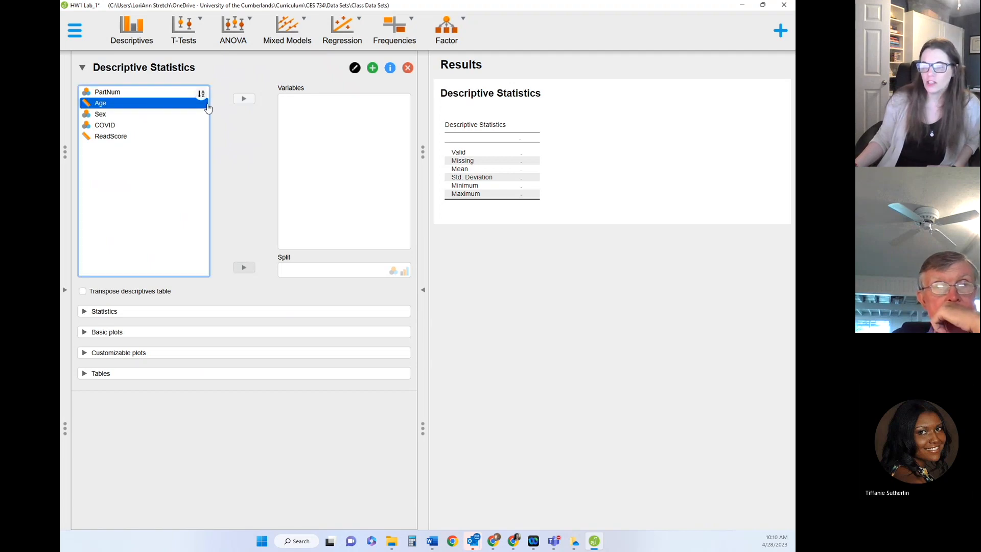
pyautogui.click(244, 99)
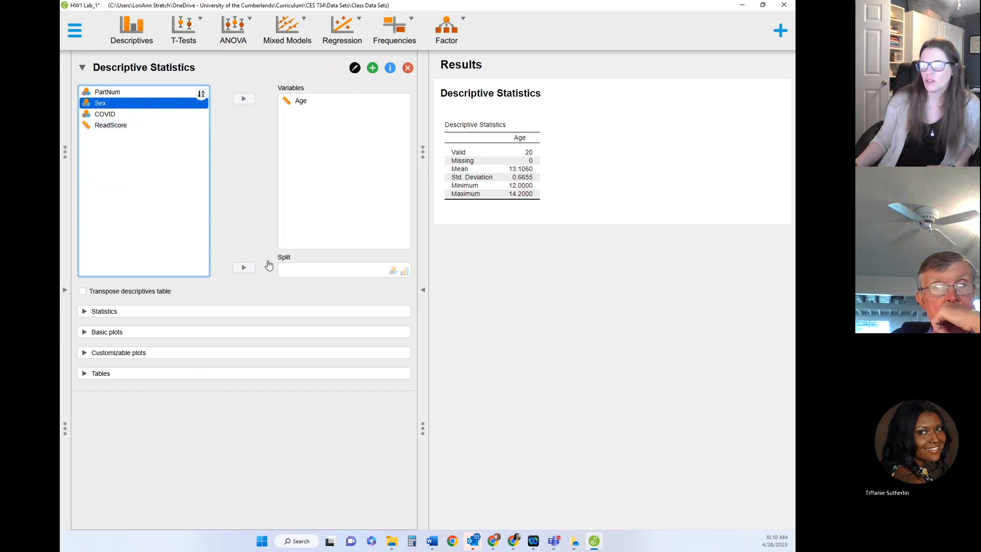
pyautogui.click(245, 268)
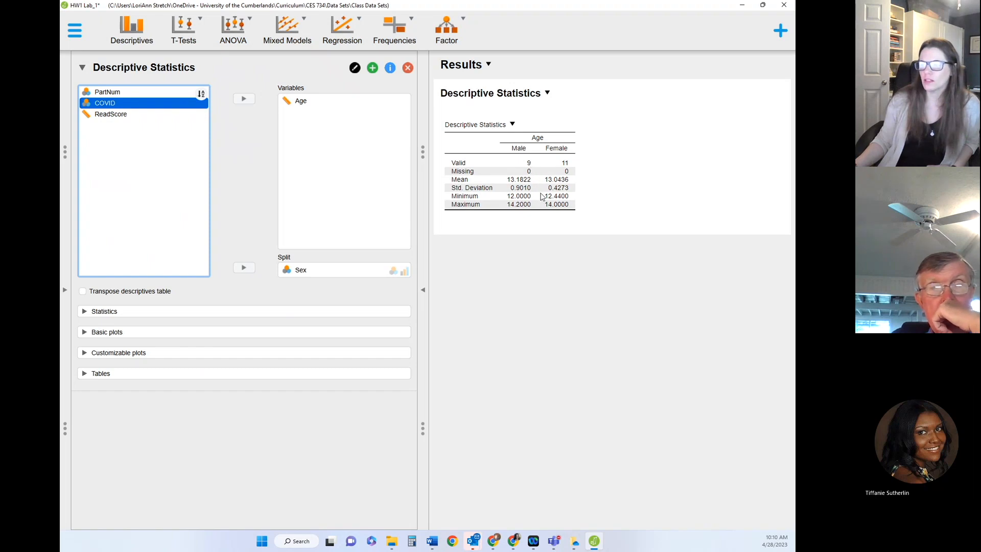
# Try COVID as the split variable for Age in place of Sex, and restore Sex as the split
pyautogui.click(244, 267)
pyautogui.click(284, 272)
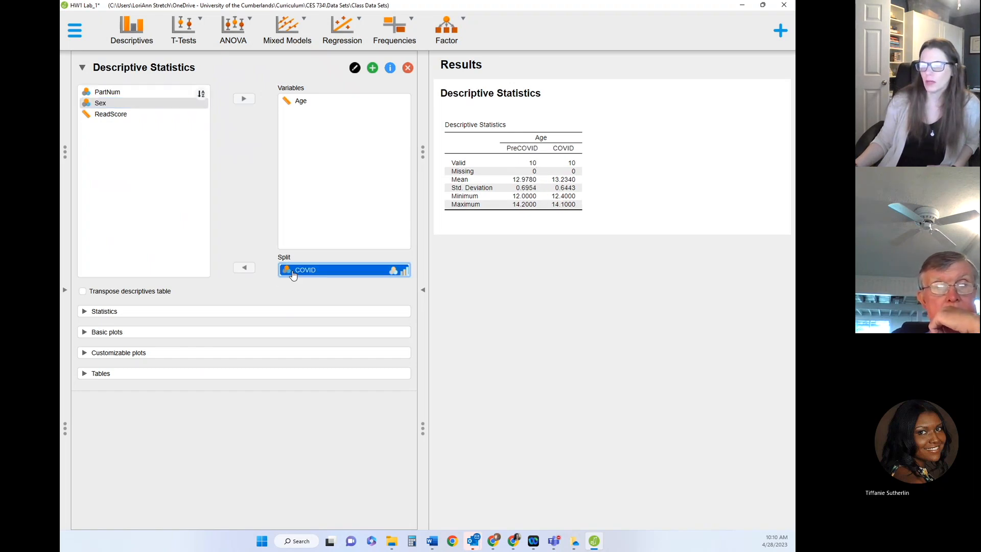
pyautogui.click(243, 268)
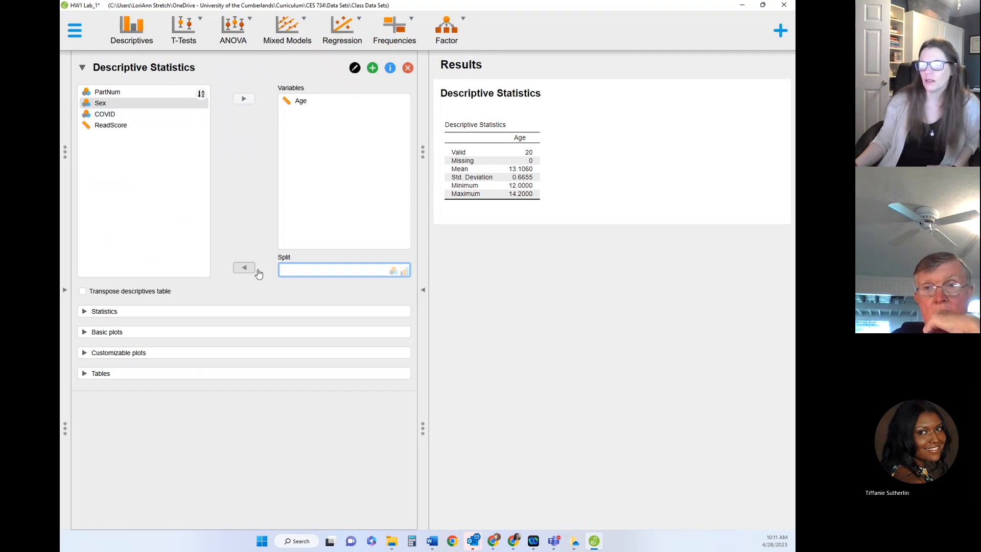
pyautogui.click(100, 103)
pyautogui.click(243, 267)
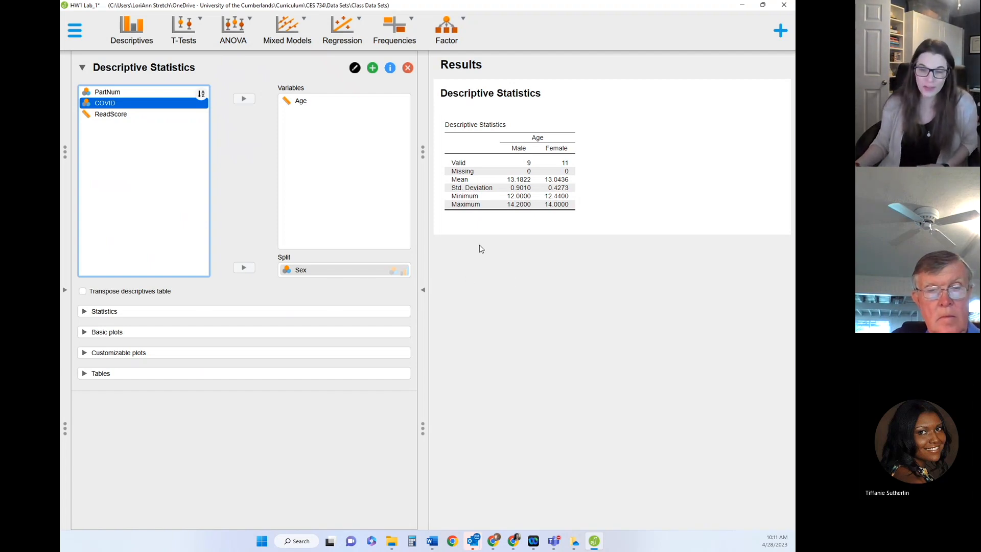
# Add the mode and median to the central tendency statistics for Age
pyautogui.click(84, 311)
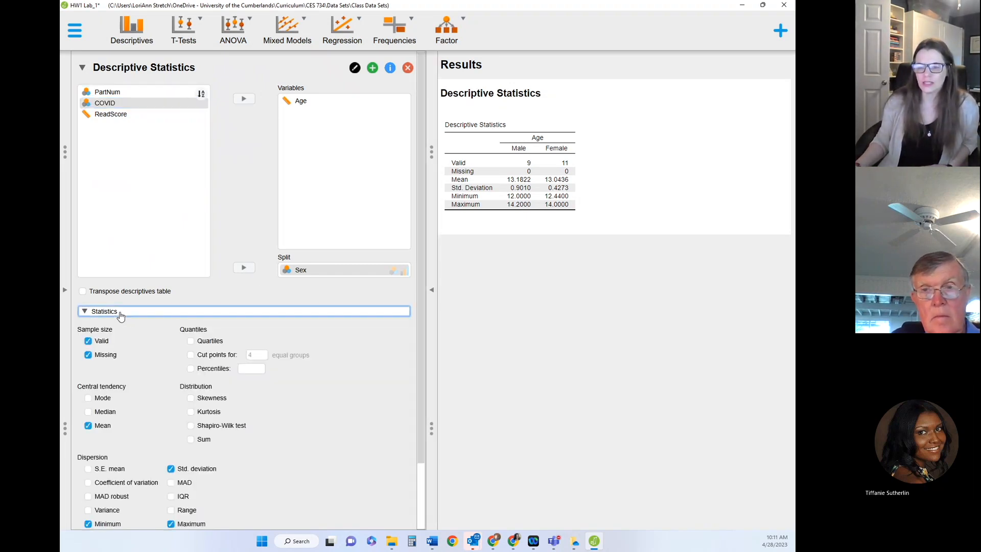
pyautogui.scroll(-1, 187, 351)
pyautogui.scroll(-1, 187, 351)
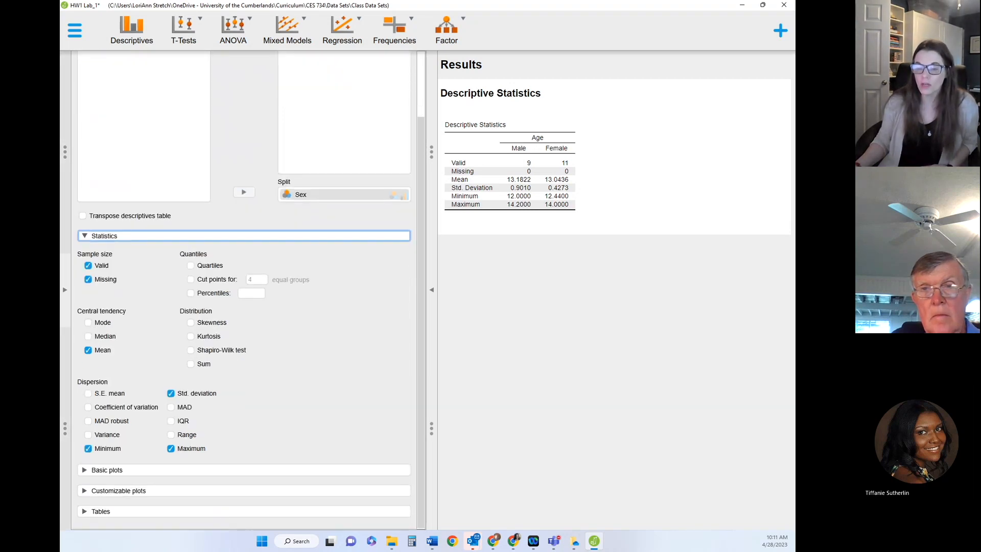
pyautogui.click(89, 324)
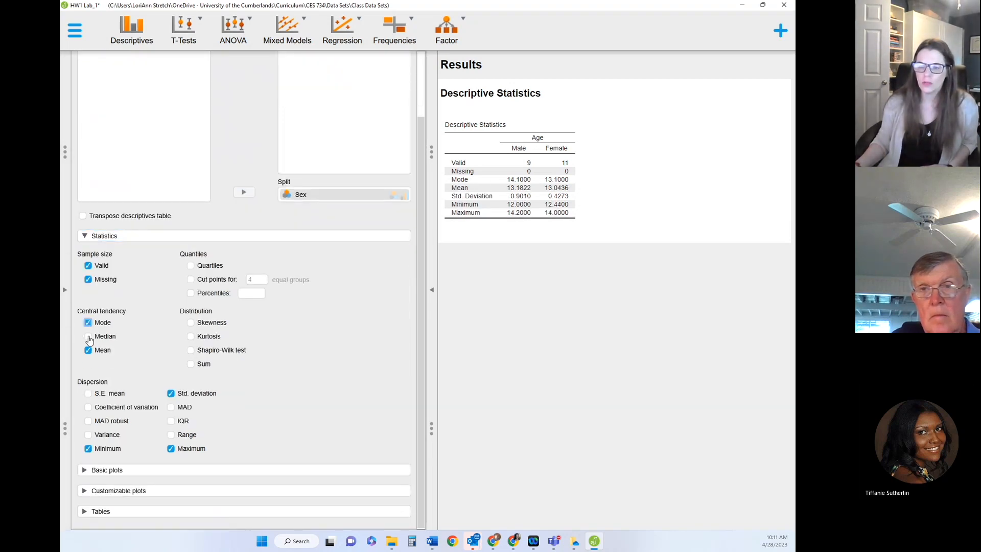
pyautogui.click(88, 337)
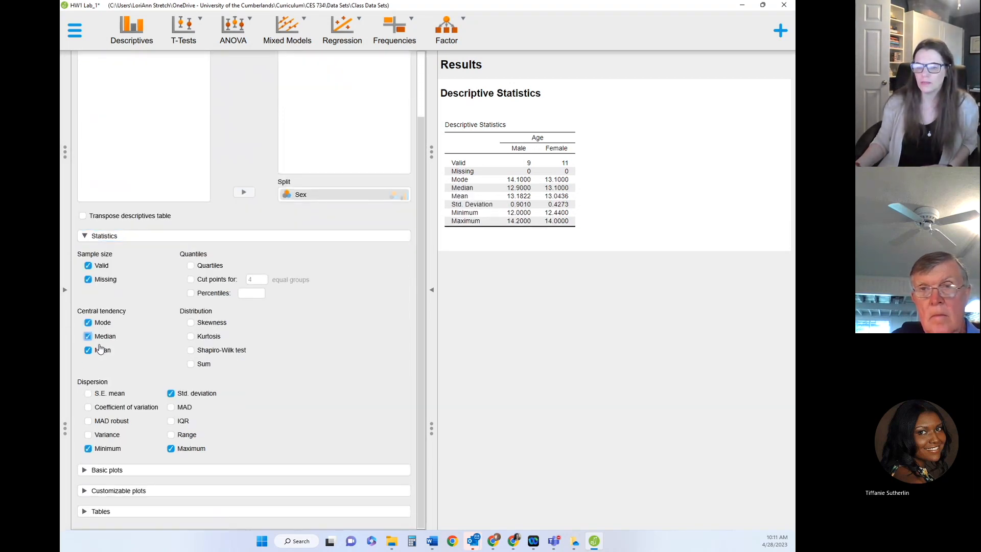
# Add skewness, kurtosis, range and variance to the descriptive statistics table for Age
pyautogui.click(190, 323)
pyautogui.click(190, 336)
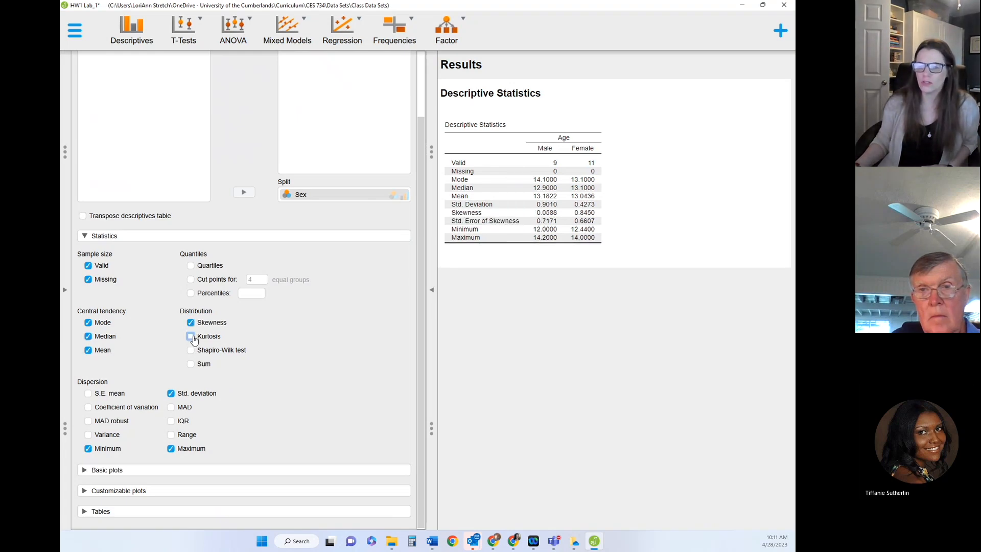
pyautogui.click(171, 435)
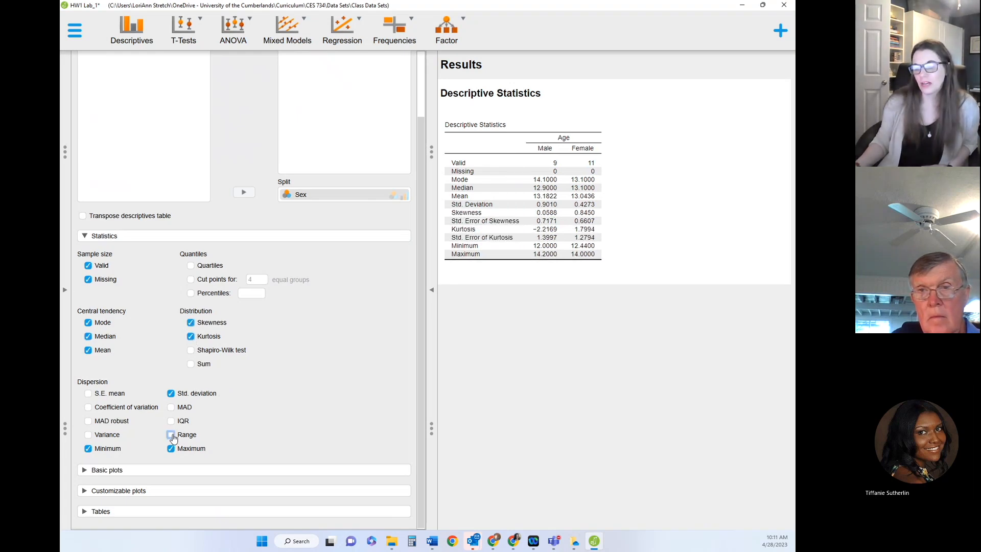
pyautogui.click(87, 435)
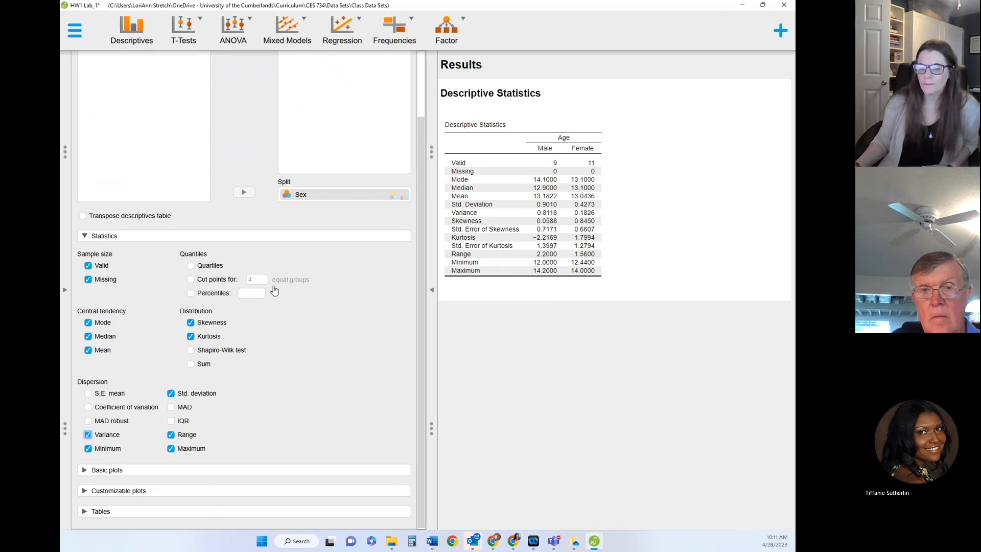
# Add distribution plots and Q-Q plots of Age, and review them for the Male and Female groups
pyautogui.click(84, 471)
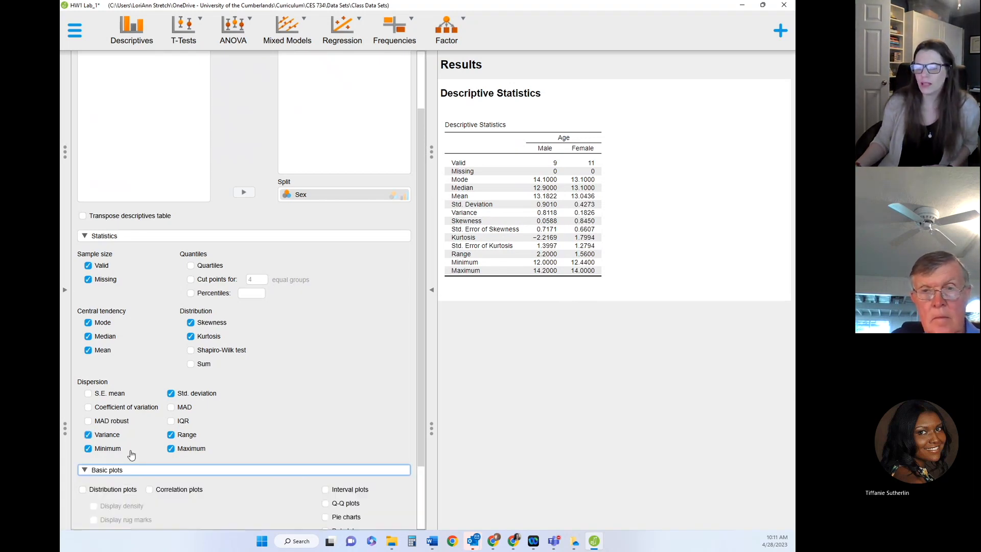
pyautogui.click(113, 407)
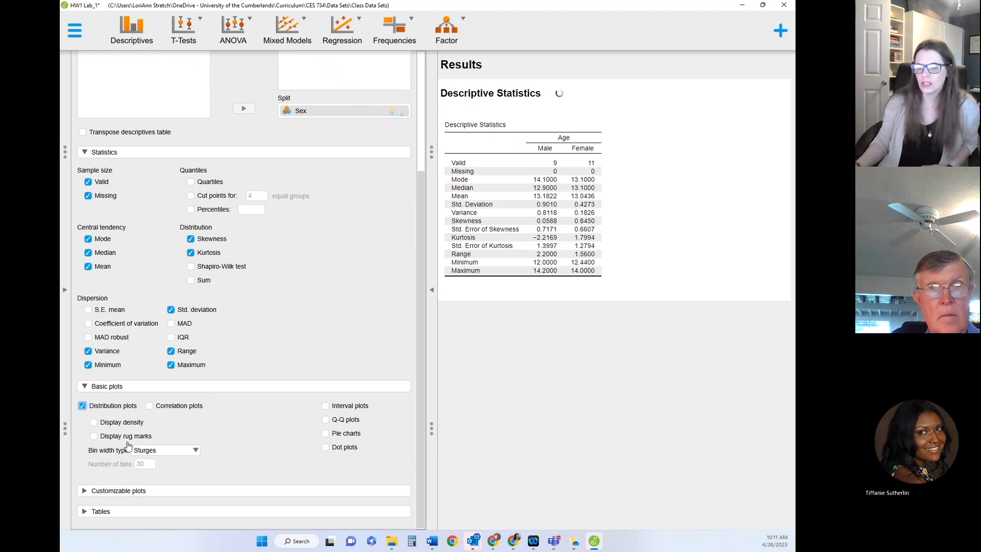
pyautogui.scroll(-5, 596, 398)
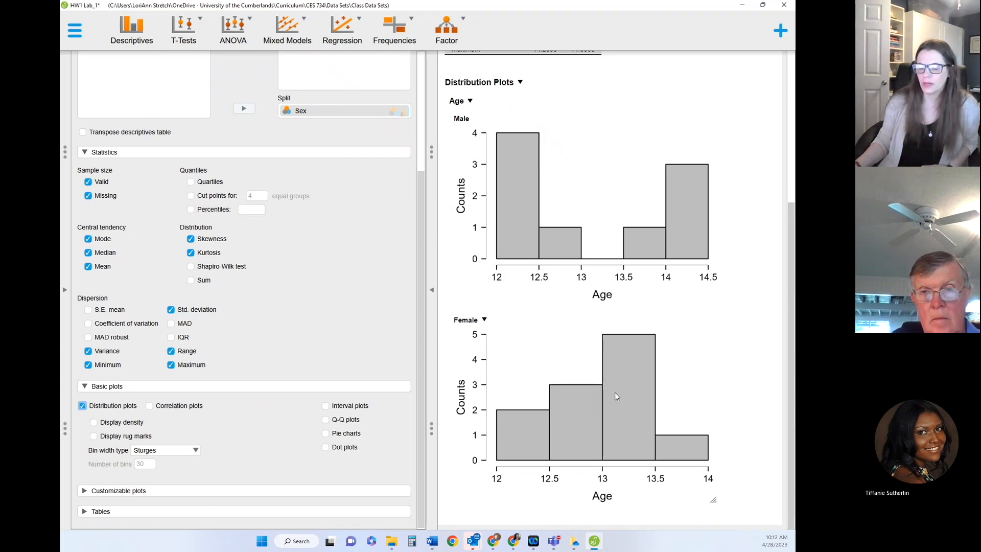
pyautogui.click(325, 420)
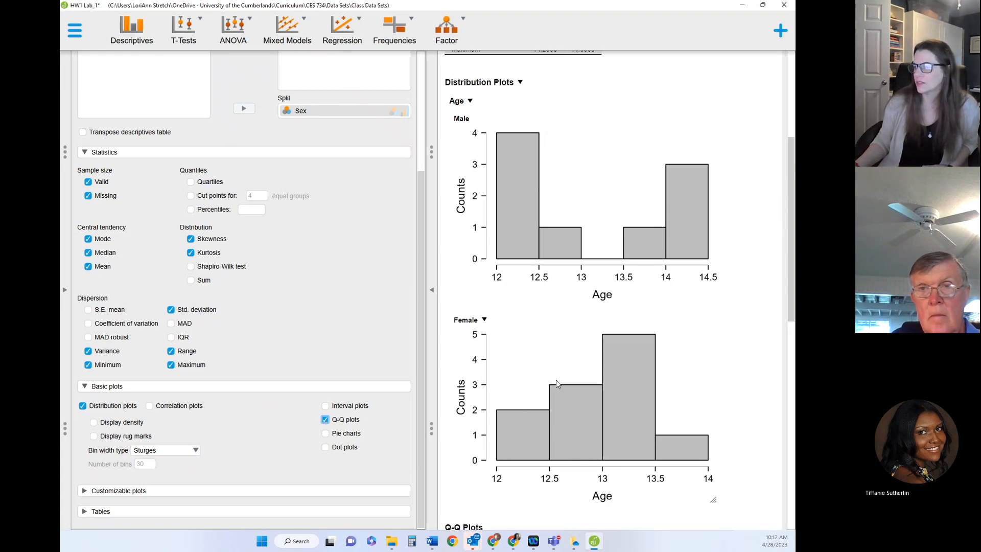
pyautogui.scroll(-4, 556, 379)
pyautogui.scroll(-3, 560, 384)
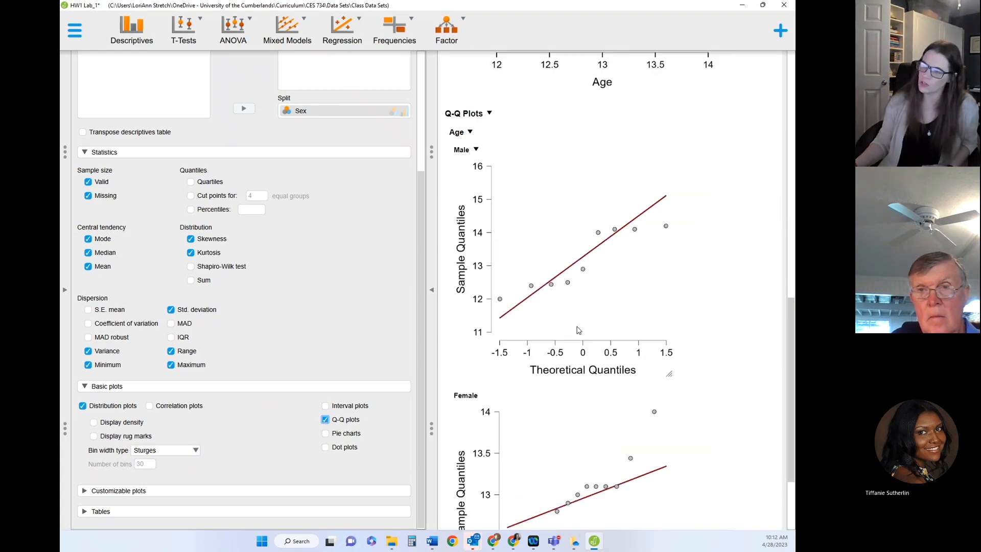
pyautogui.scroll(-2, 558, 443)
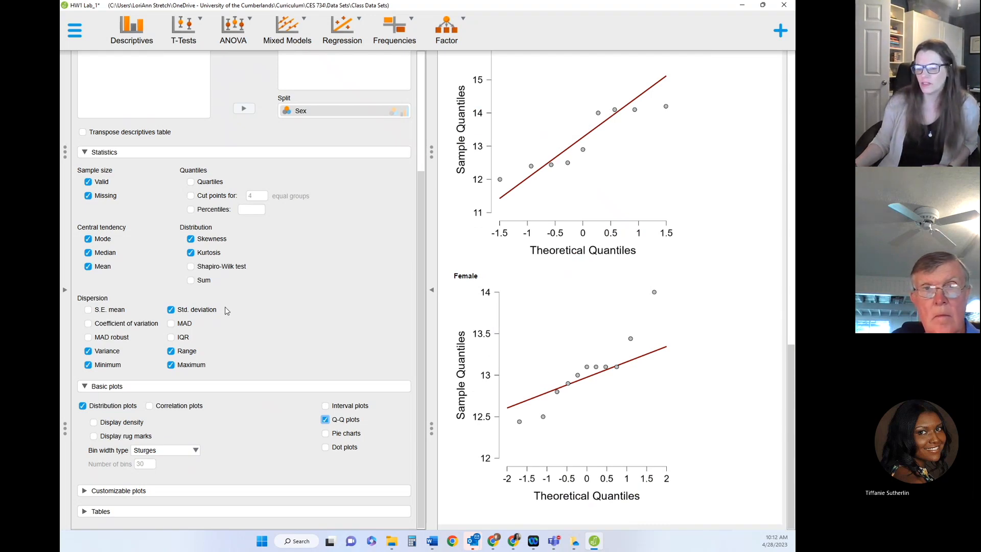
# Add boxplots of Age by Sex with labelled outliers, and examine them in the results
pyautogui.click(118, 491)
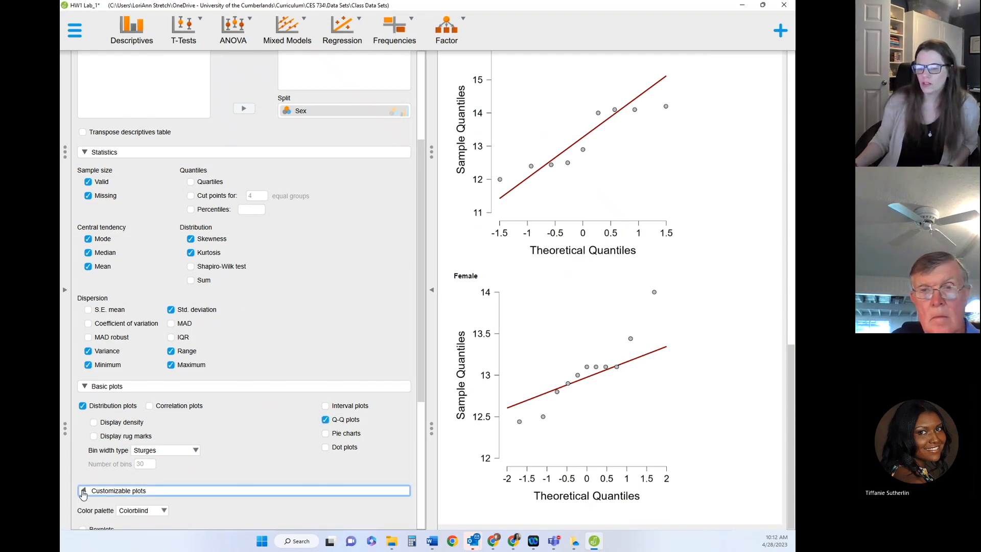
pyautogui.scroll(-8, 169, 429)
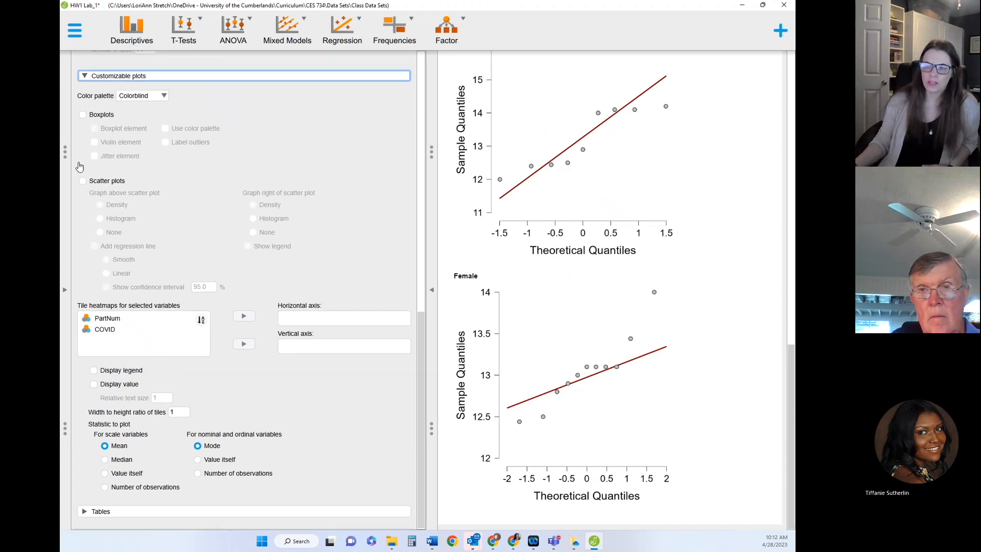
pyautogui.click(82, 115)
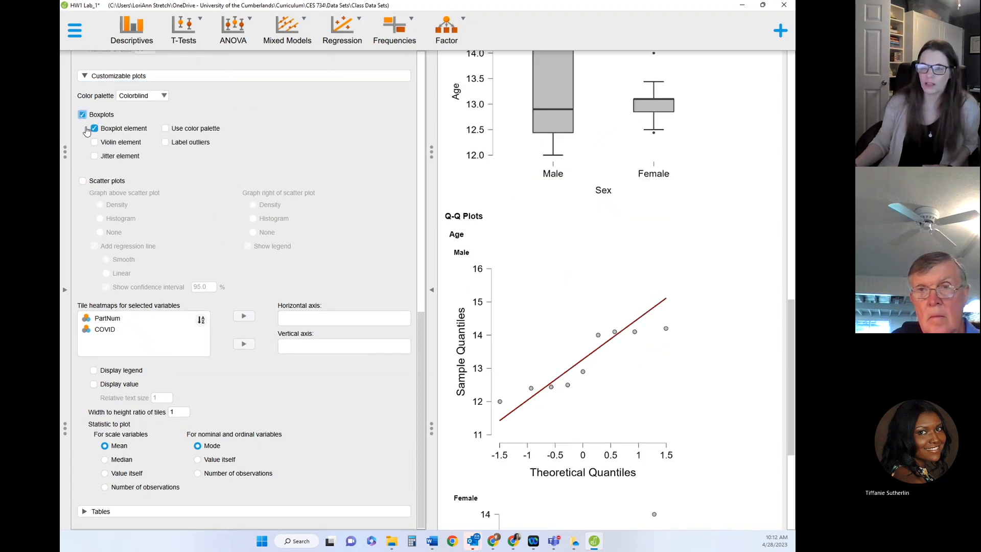
pyautogui.click(166, 146)
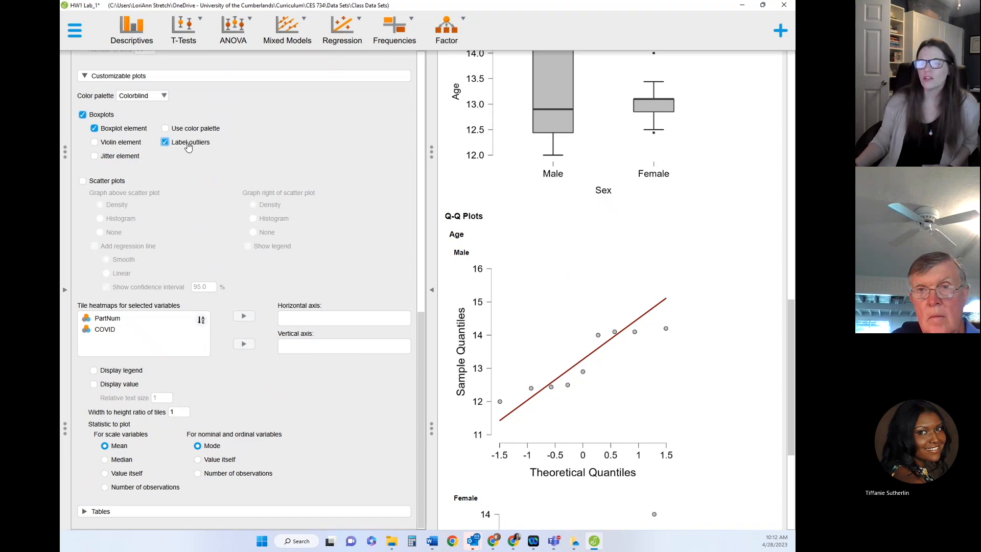
pyautogui.scroll(-5, 598, 305)
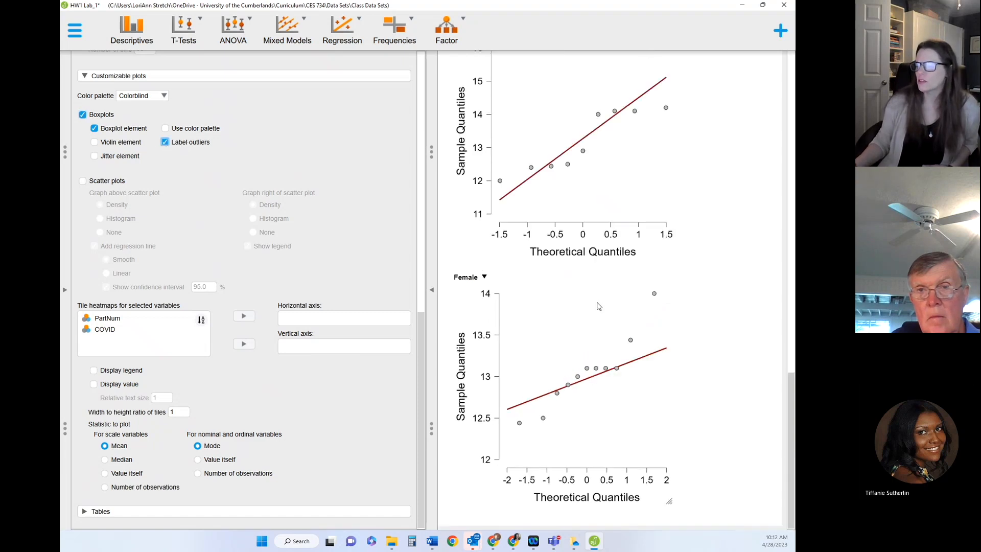
pyautogui.scroll(10, 613, 343)
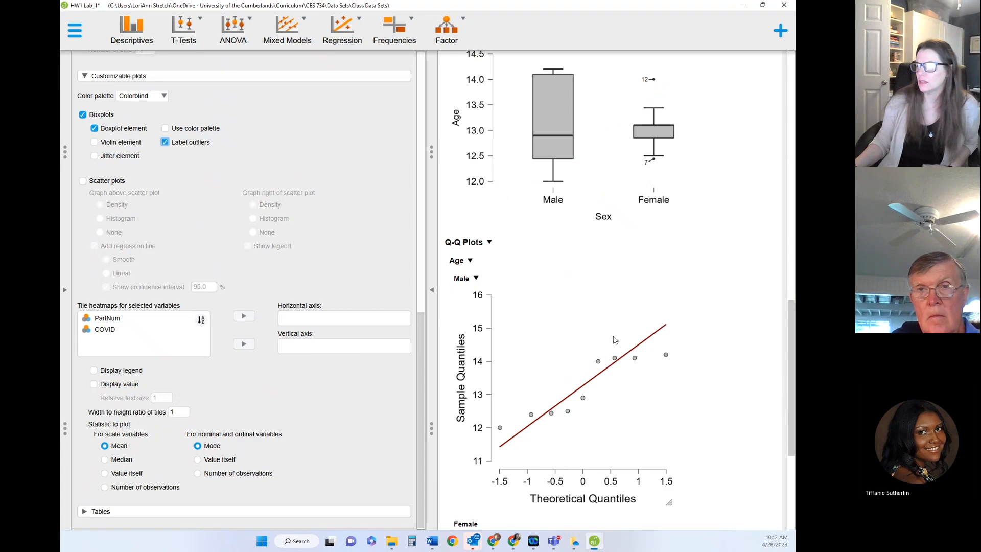
pyautogui.scroll(-3, 615, 333)
pyautogui.scroll(-2, 615, 327)
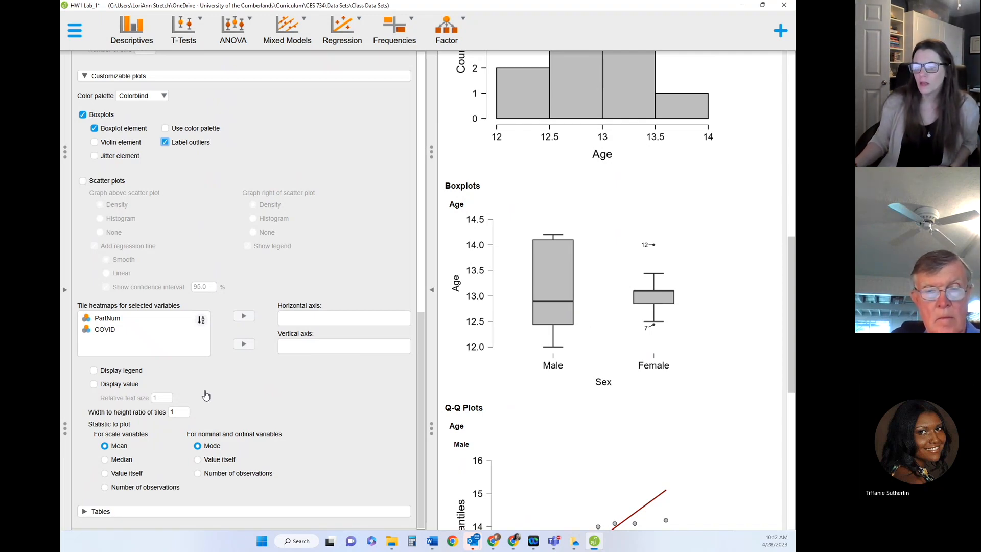
# Enable scatter plots with a linear regression line, look for them in the results, and switch the scatter plots off and on again
pyautogui.click(83, 182)
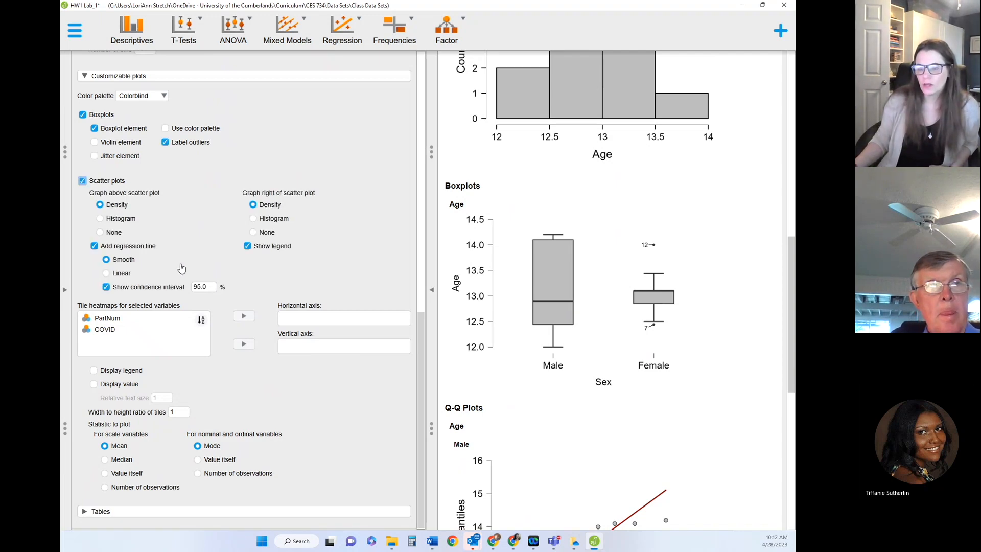
pyautogui.click(108, 275)
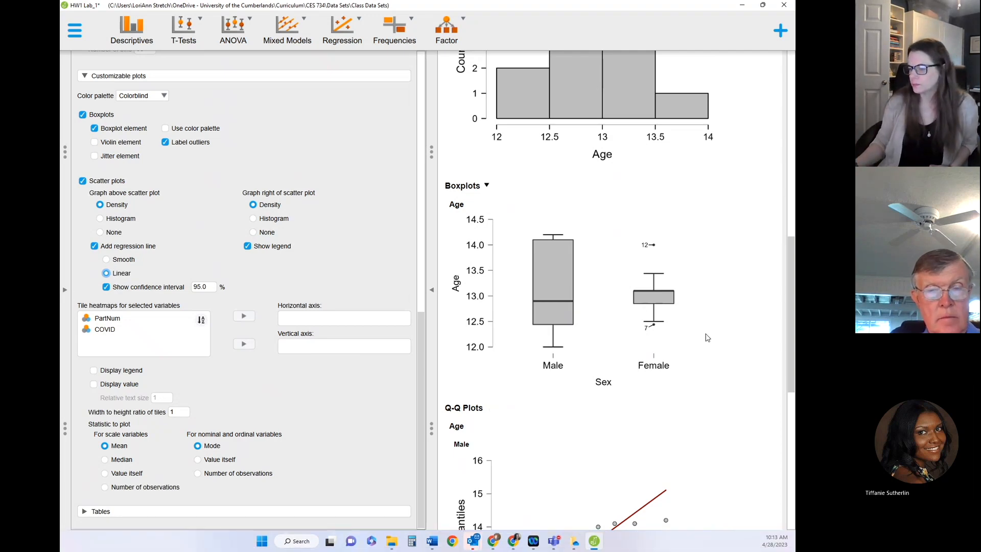
pyautogui.scroll(-8, 664, 341)
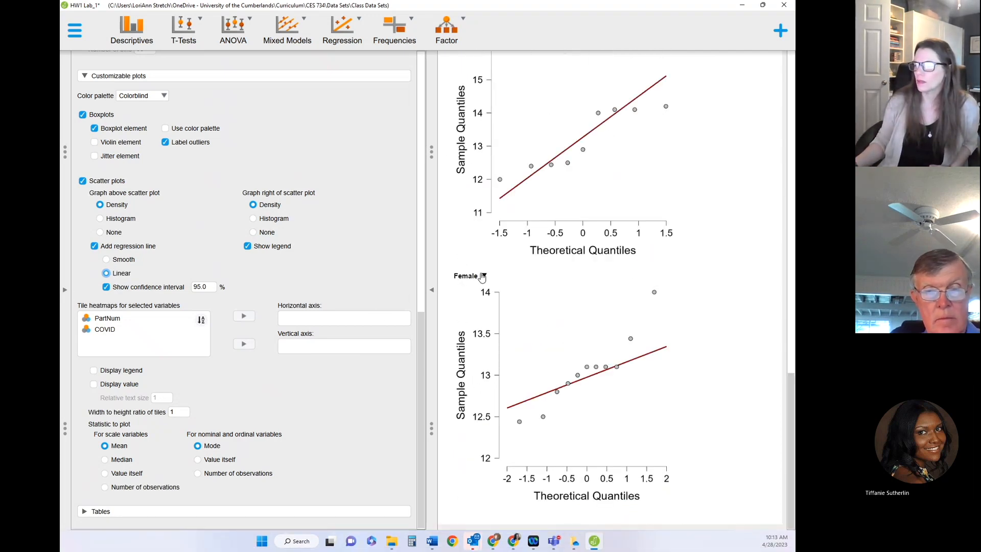
pyautogui.scroll(12, 516, 292)
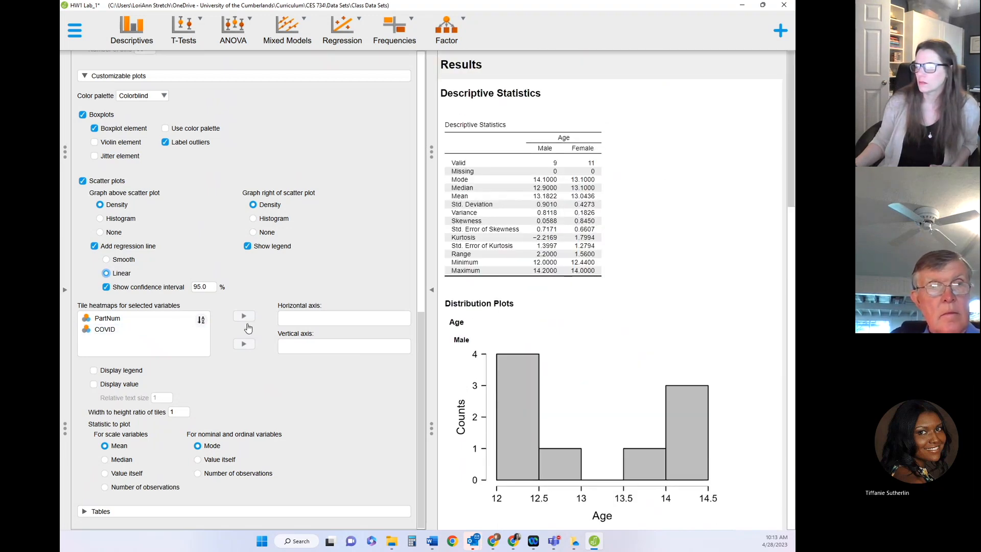
pyautogui.scroll(-15, 727, 303)
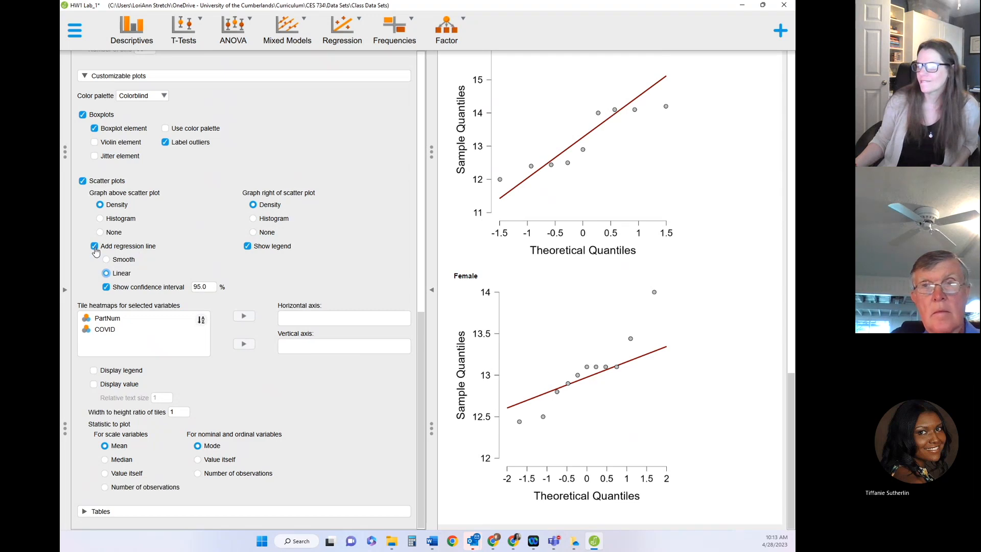
pyautogui.click(83, 181)
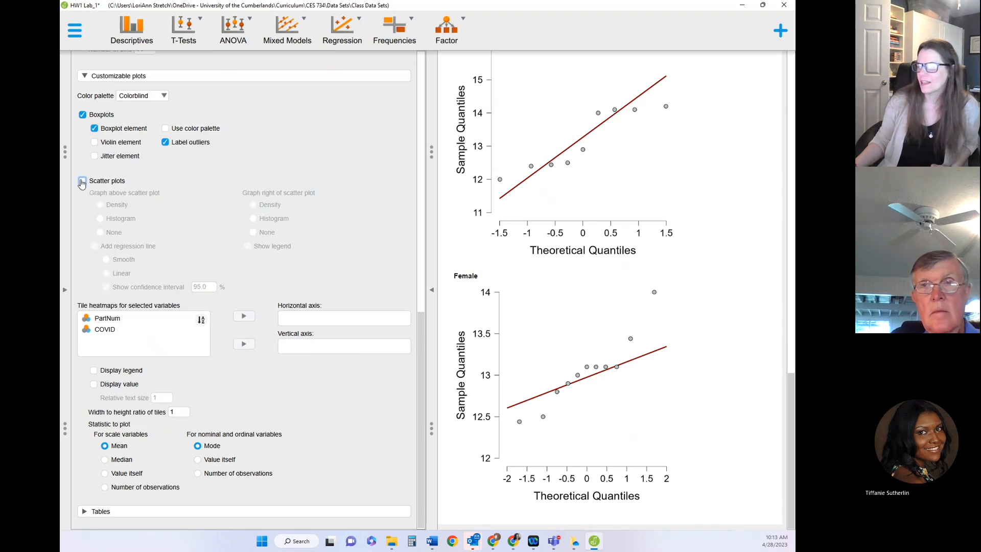
pyautogui.click(82, 181)
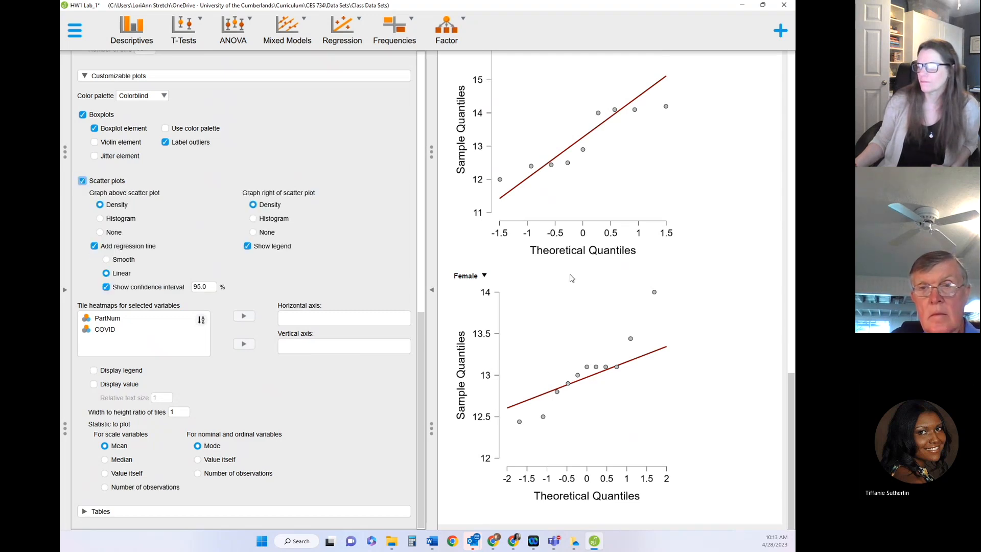
# Remove Sex as the split variable, add ReadScore to the analysed variables alongside Age, and find the Age - ReadScore scatter plot
pyautogui.scroll(15, 572, 280)
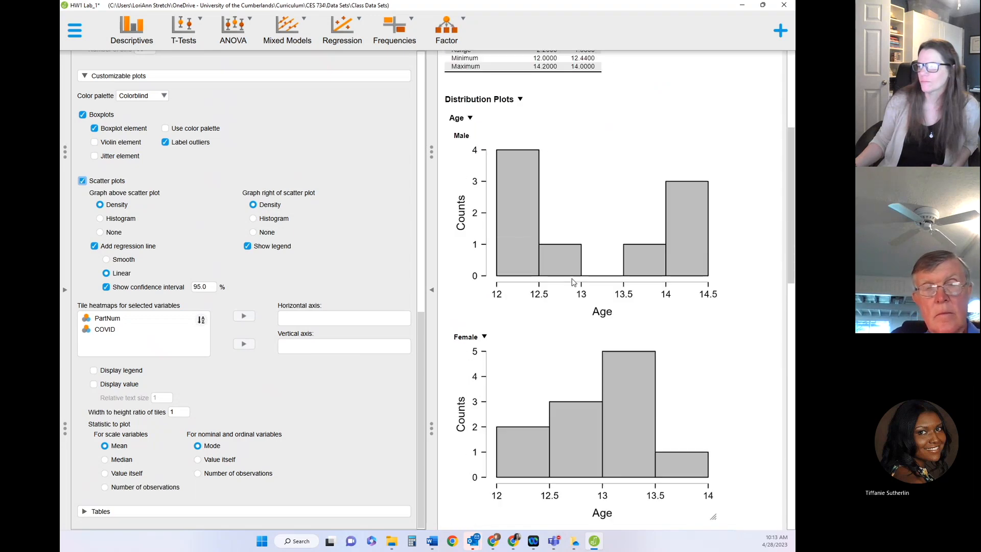
pyautogui.scroll(-12, 573, 282)
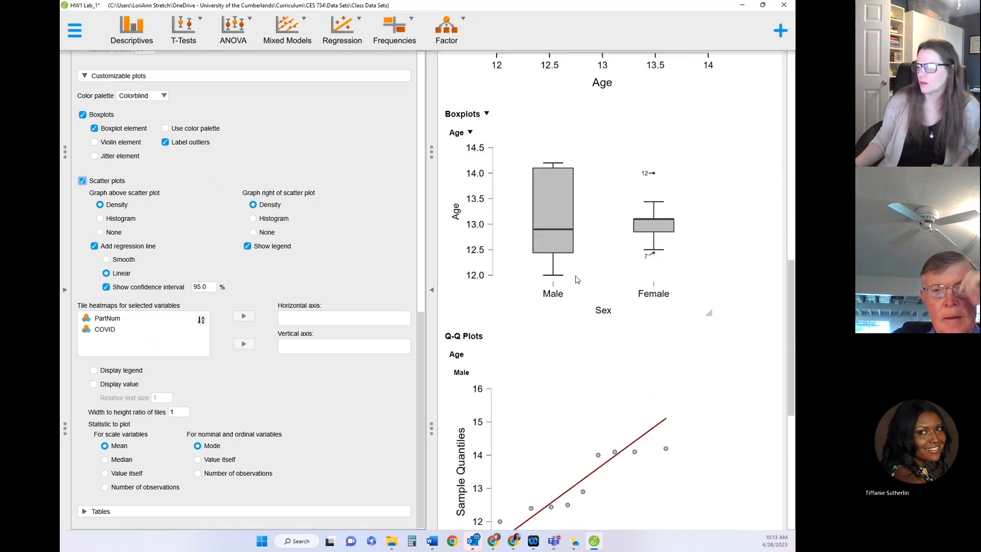
pyautogui.scroll(-1, 579, 279)
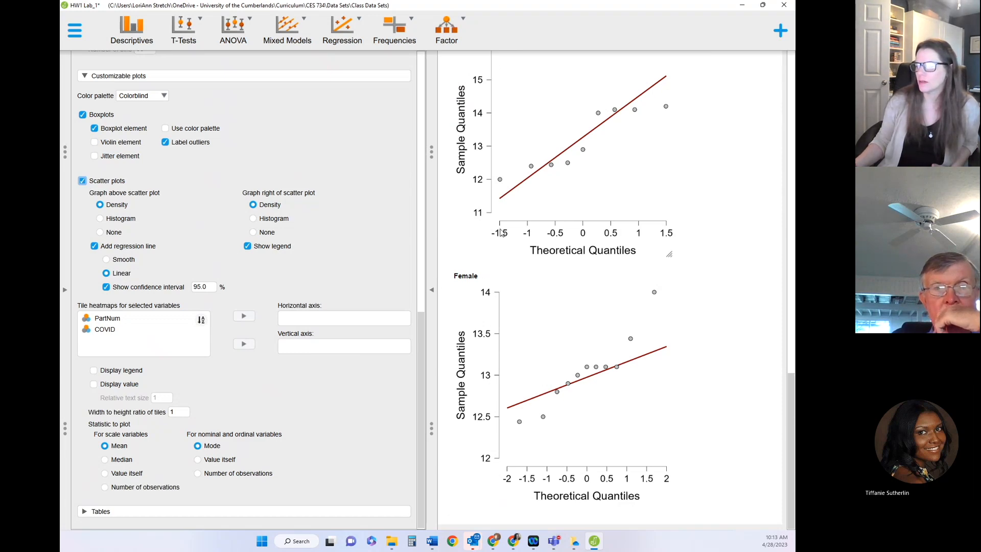
pyautogui.scroll(10, 221, 237)
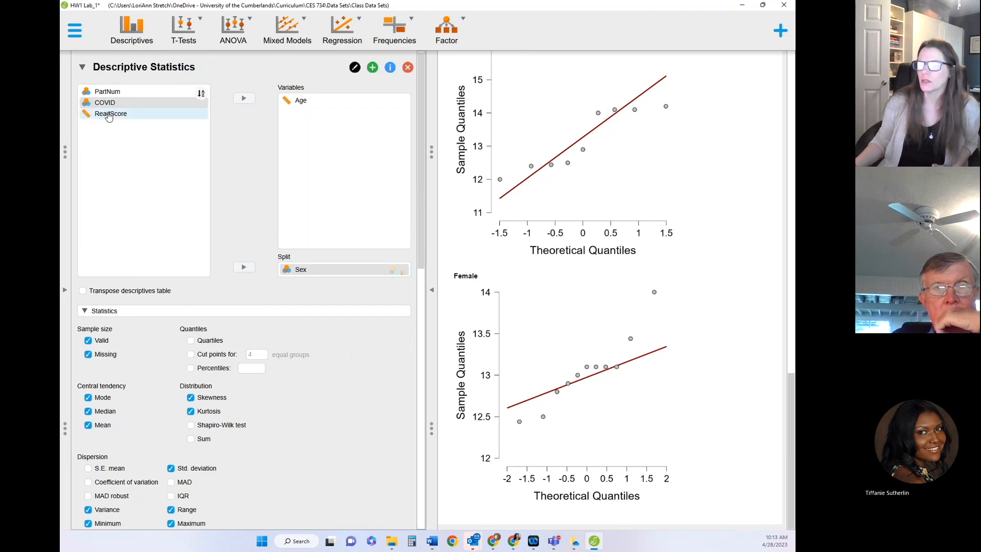
pyautogui.click(291, 271)
pyautogui.click(244, 267)
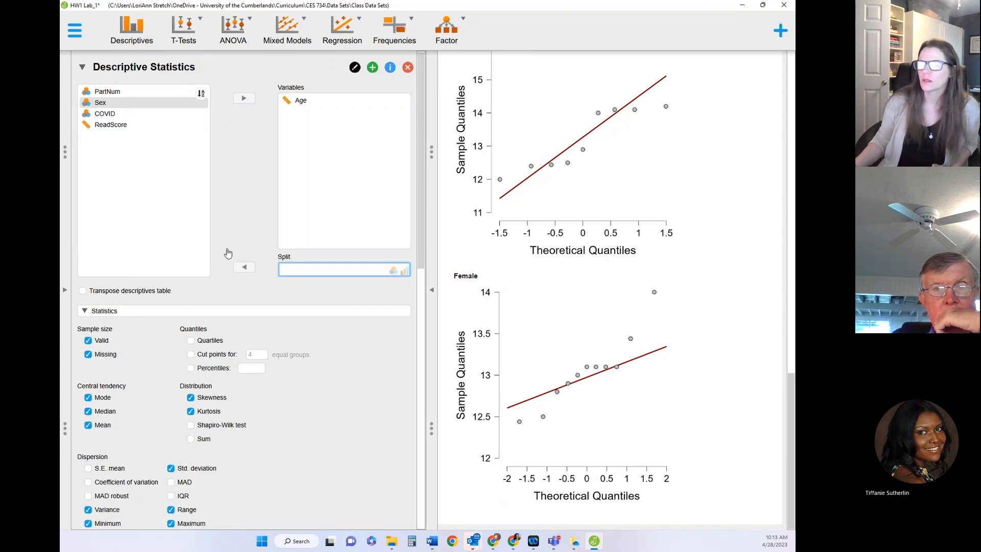
pyautogui.click(91, 126)
pyautogui.click(244, 99)
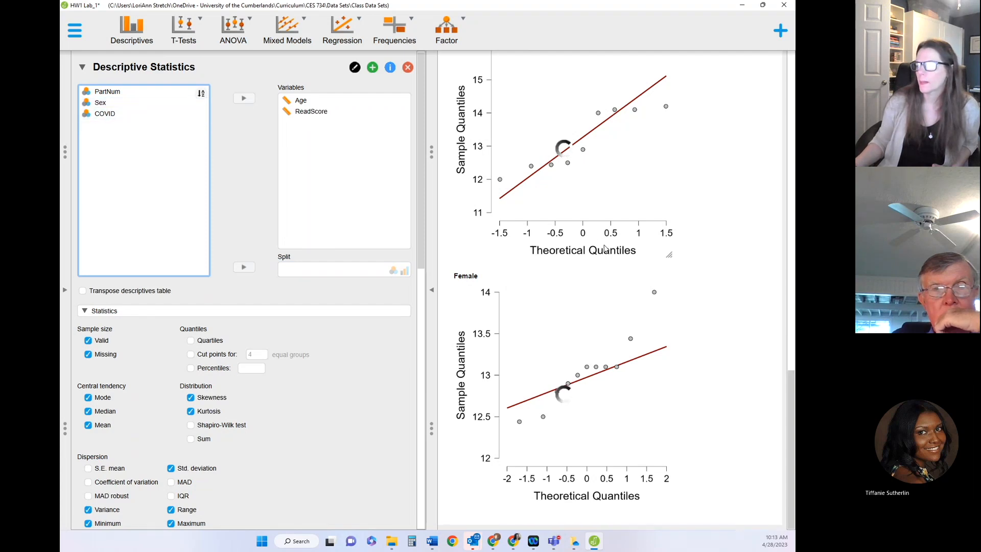
pyautogui.scroll(3, 605, 248)
pyautogui.scroll(-4, 603, 250)
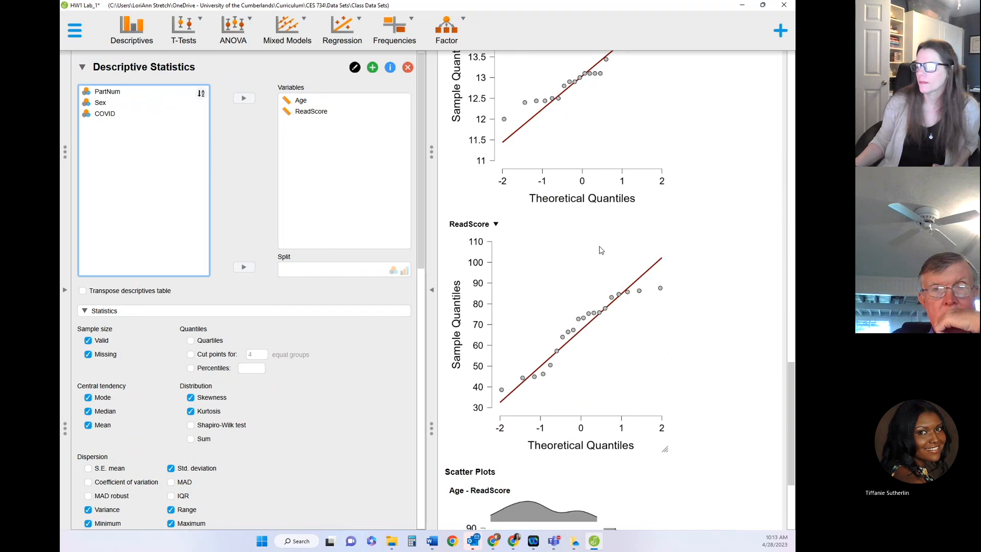
pyautogui.scroll(-3, 600, 250)
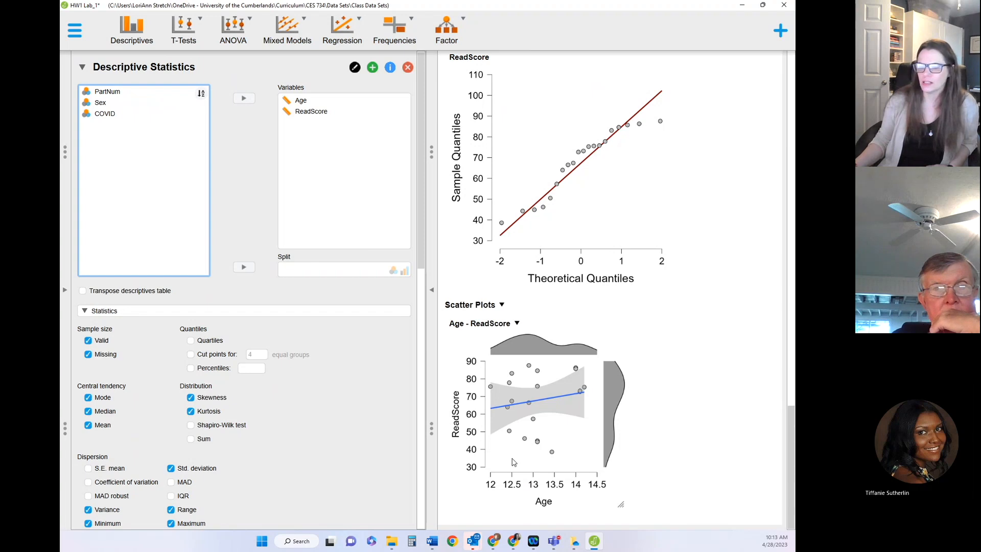
# Set the graphs above and to the right of the scatter plot to None and hide the regression line's confidence interval
pyautogui.scroll(-1, 351, 404)
pyautogui.scroll(-15, 351, 401)
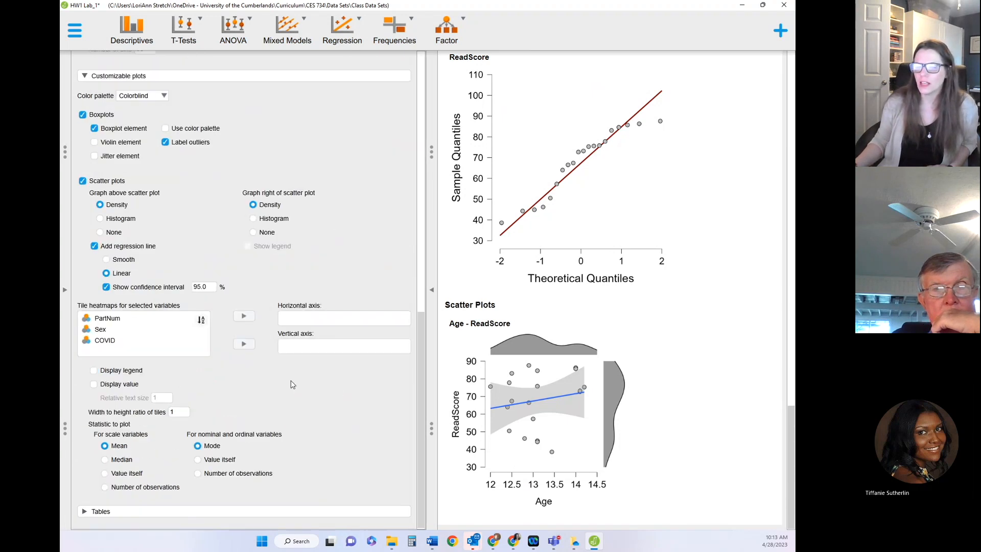
pyautogui.click(100, 233)
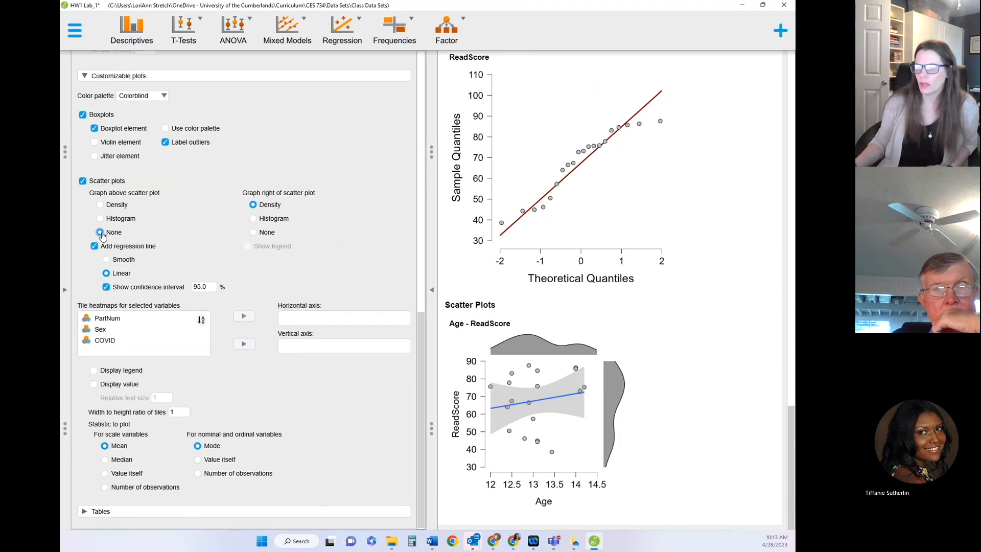
pyautogui.click(254, 233)
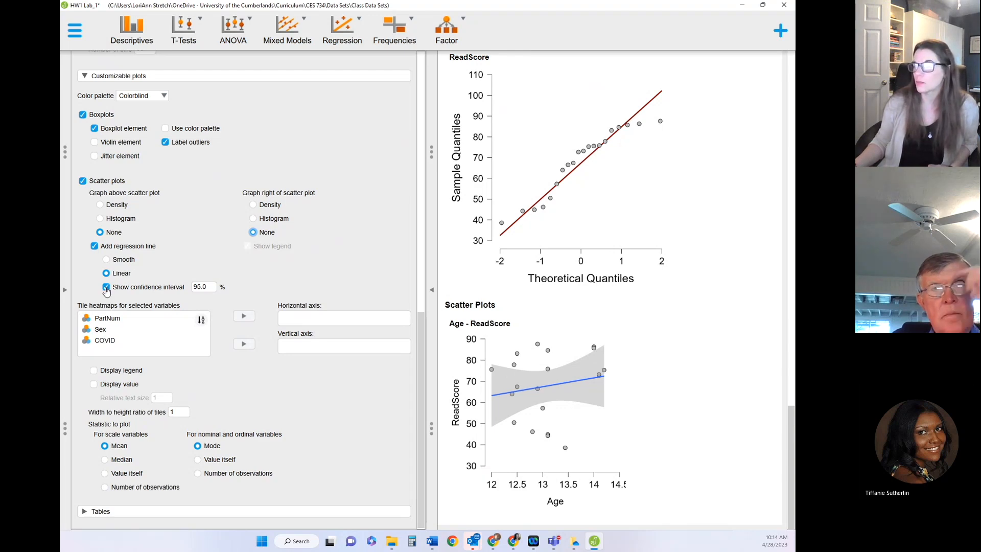
pyautogui.click(107, 287)
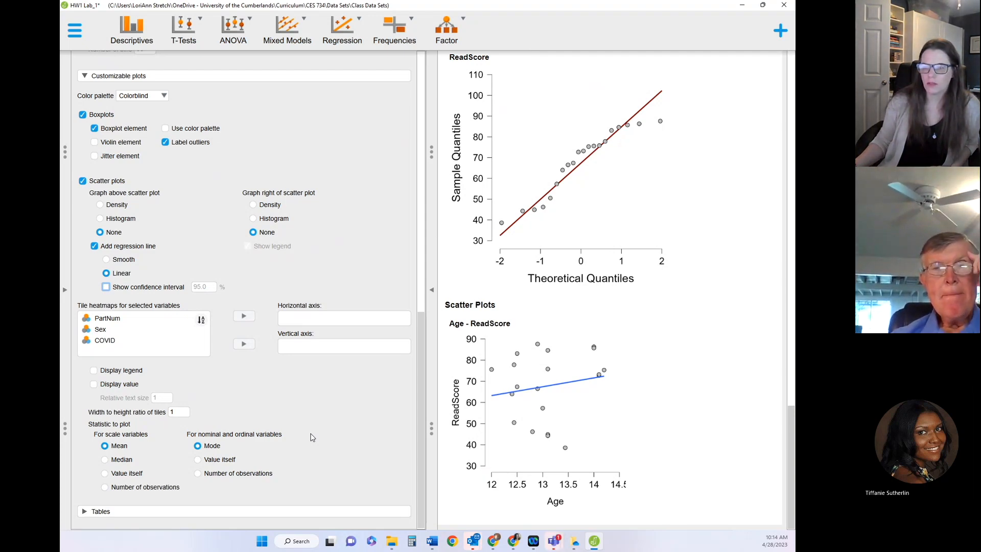
# Show the full data table of the data set and return to the analysis and its results
pyautogui.scroll(15, 312, 438)
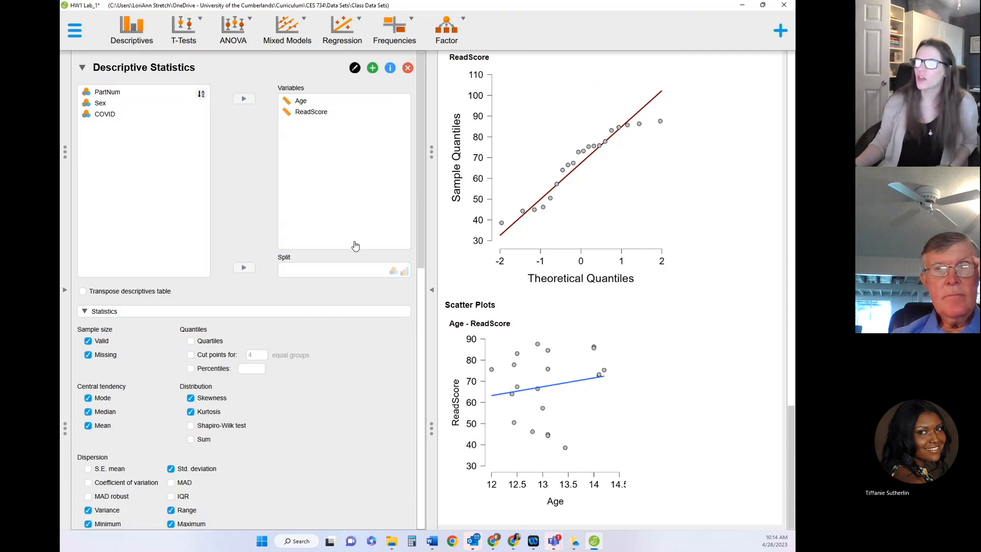
pyautogui.click(65, 292)
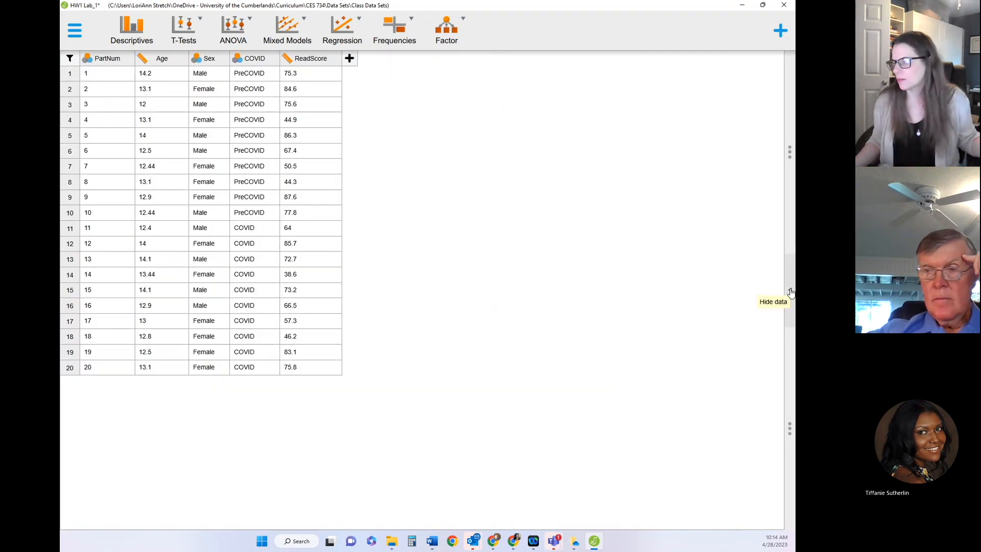
pyautogui.click(791, 292)
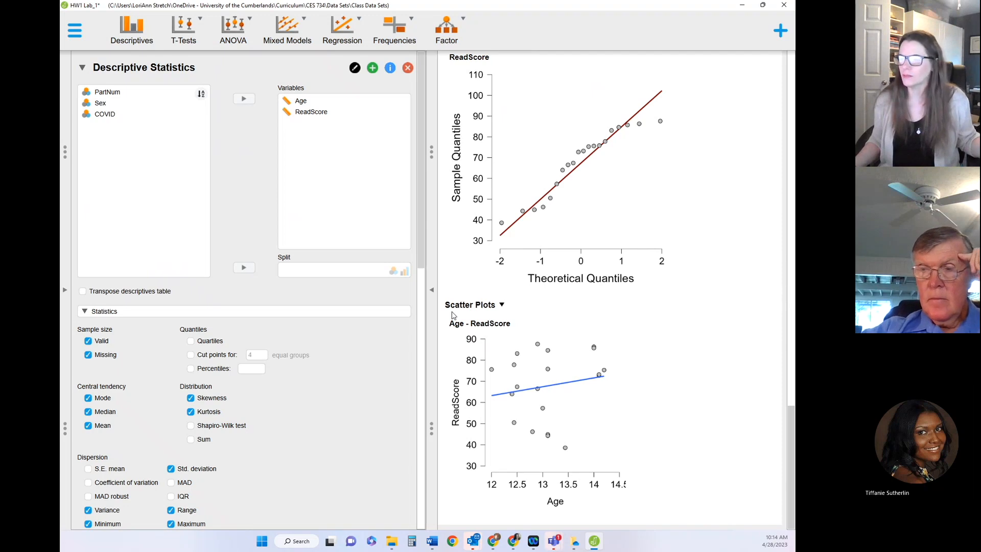
# Collapse the analysis options to widen the results and copy the descriptive statistics table for Age and ReadScore
pyautogui.click(432, 290)
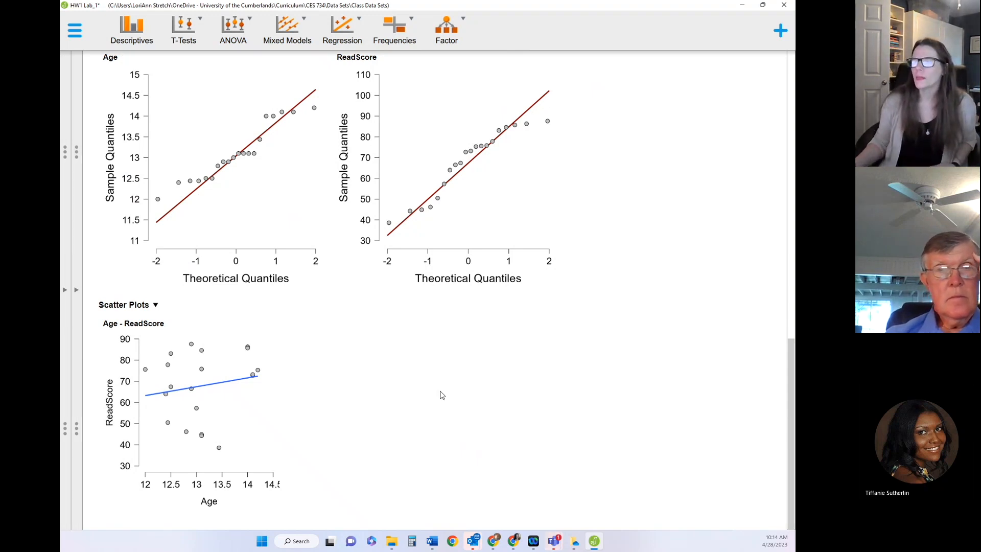
pyautogui.scroll(15, 442, 395)
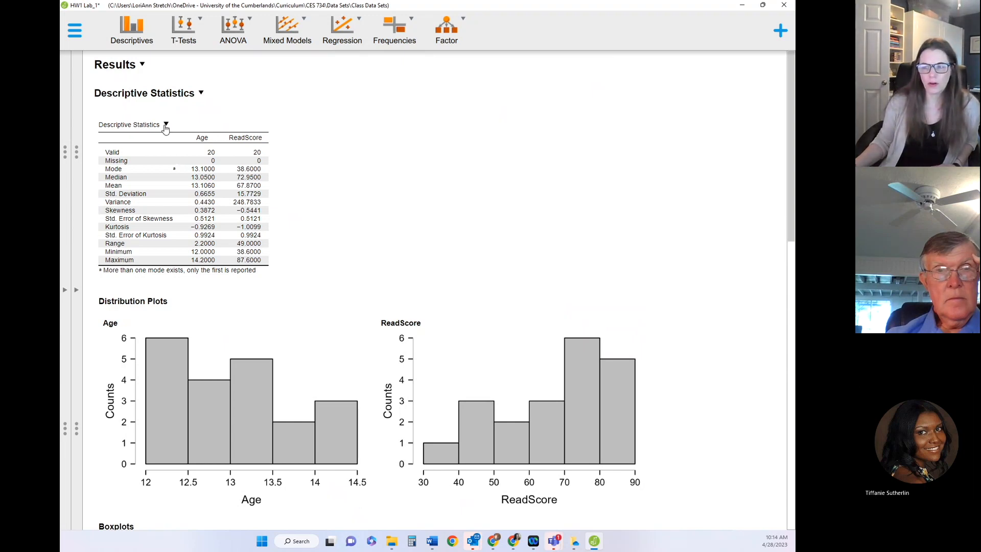
pyautogui.click(169, 126)
pyautogui.click(192, 138)
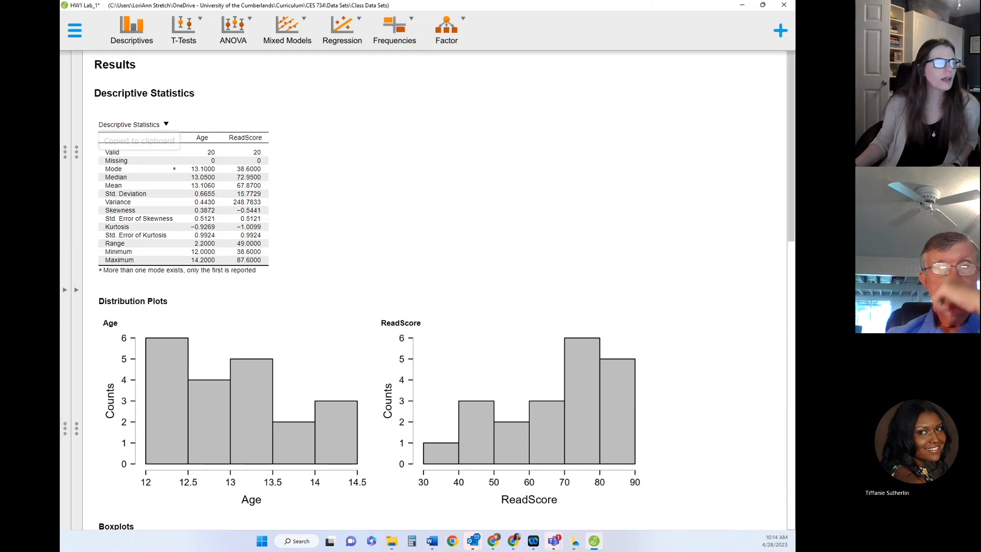
# Switch to the Word document, paste the descriptive statistics table below the links keeping source formatting, and return to JASP
pyautogui.moveTo(60, 113); pyautogui.dragTo(346, 6)
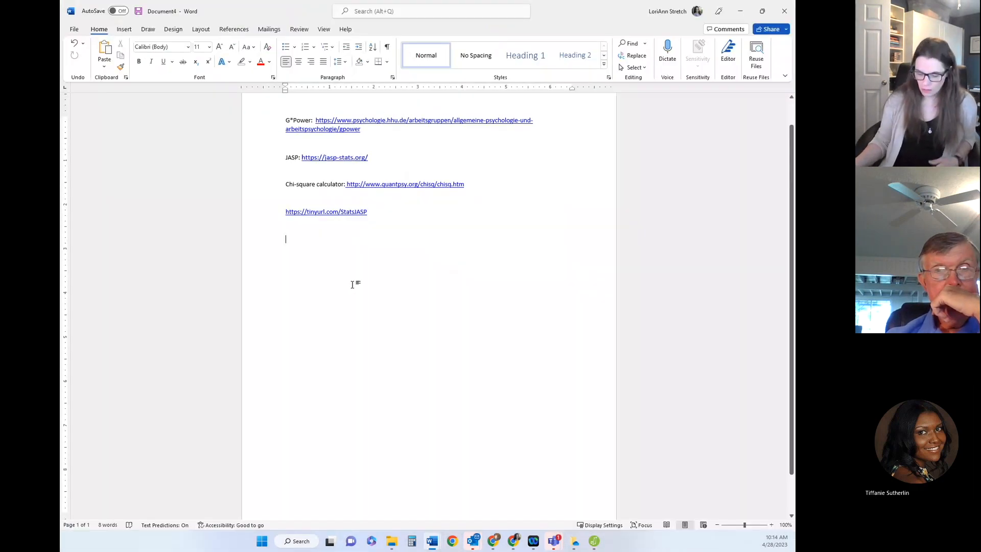
pyautogui.rightClick(308, 284)
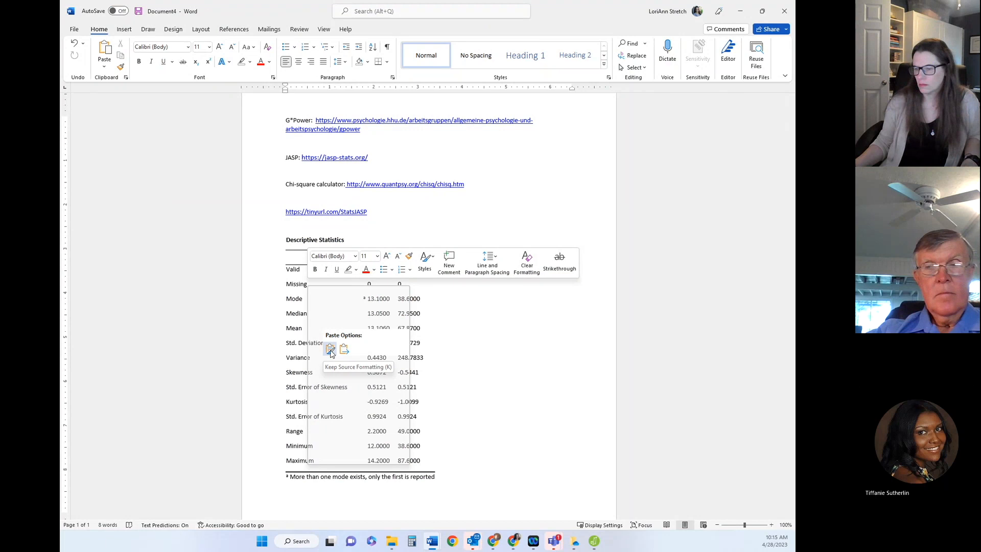
pyautogui.click(330, 350)
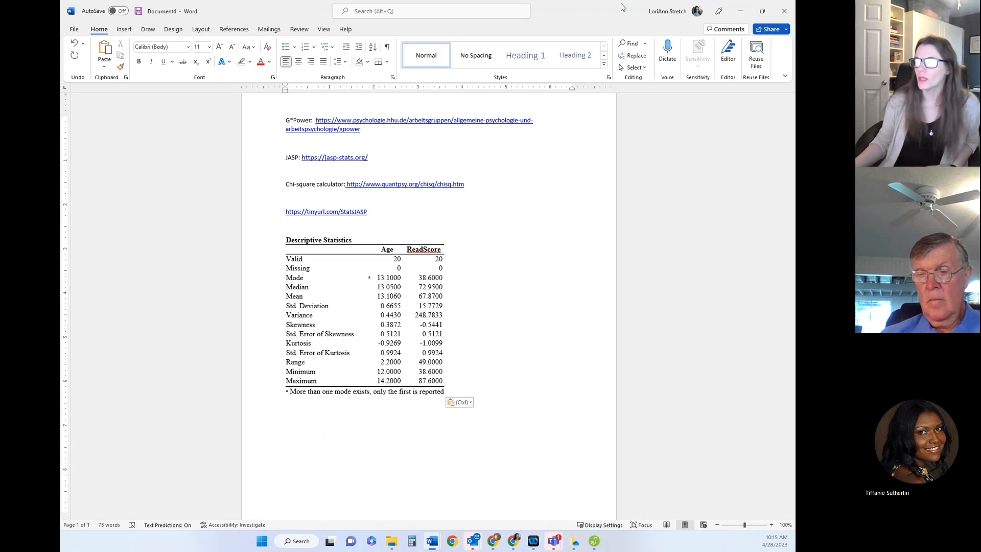
pyautogui.click(740, 10)
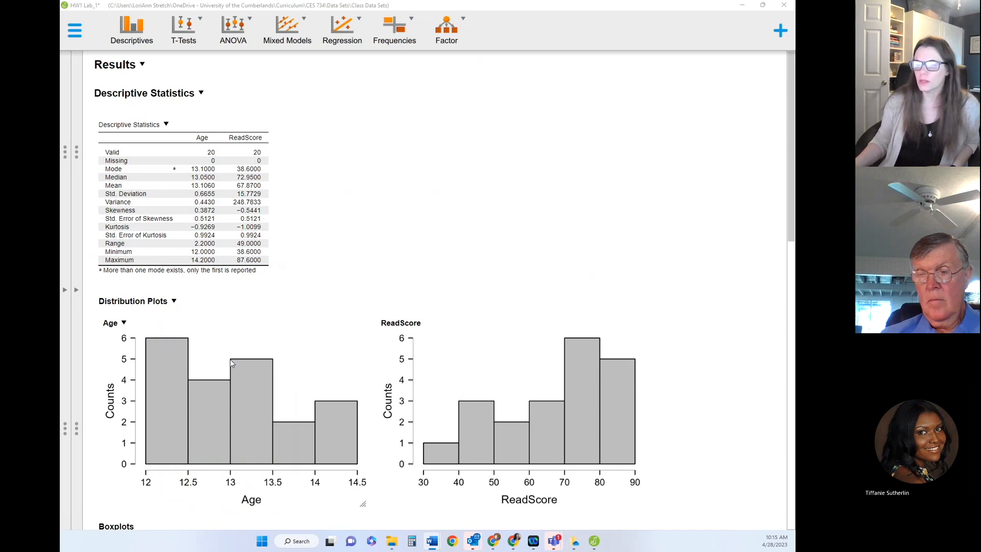
# Capture the ReadScore distribution plot with the Snipping Tool and close the snip without saving it
pyautogui.click(124, 323)
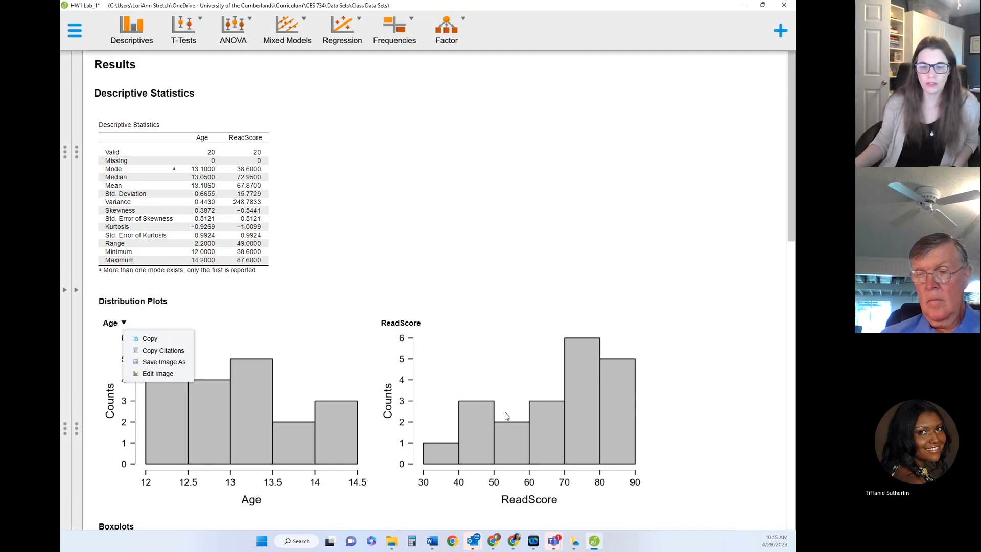
pyautogui.click(262, 541)
pyautogui.click(406, 322)
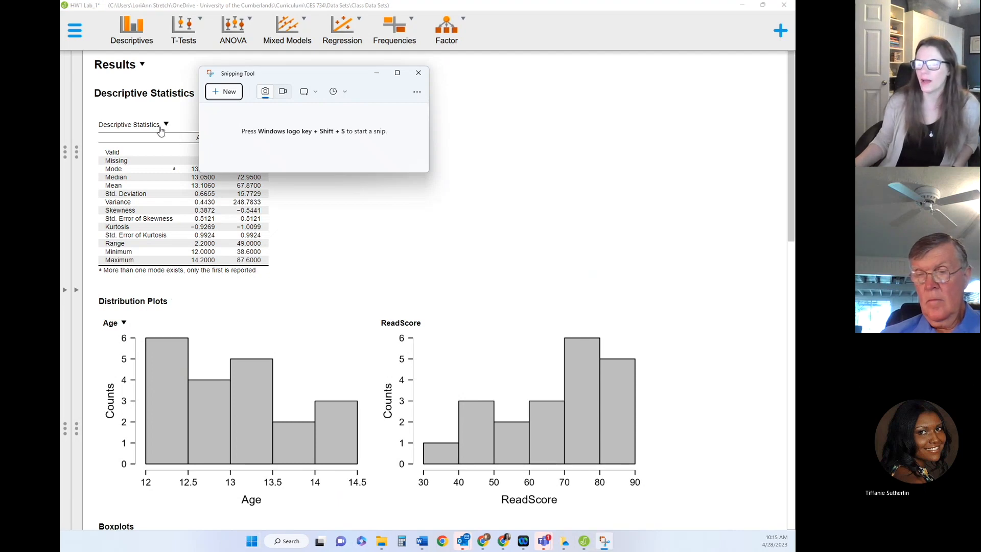
pyautogui.press('super+shift+s')
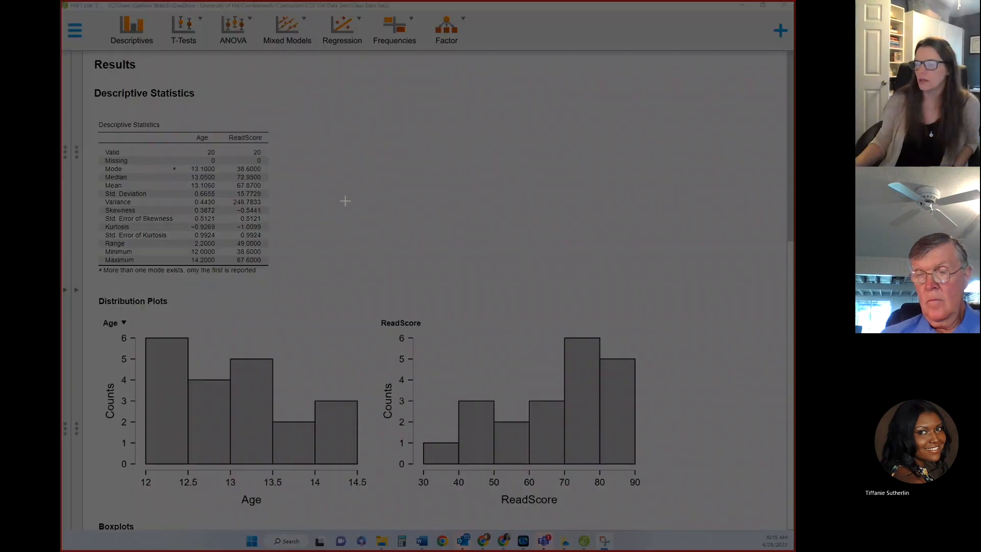
pyautogui.moveTo(361, 291); pyautogui.dragTo(713, 528)
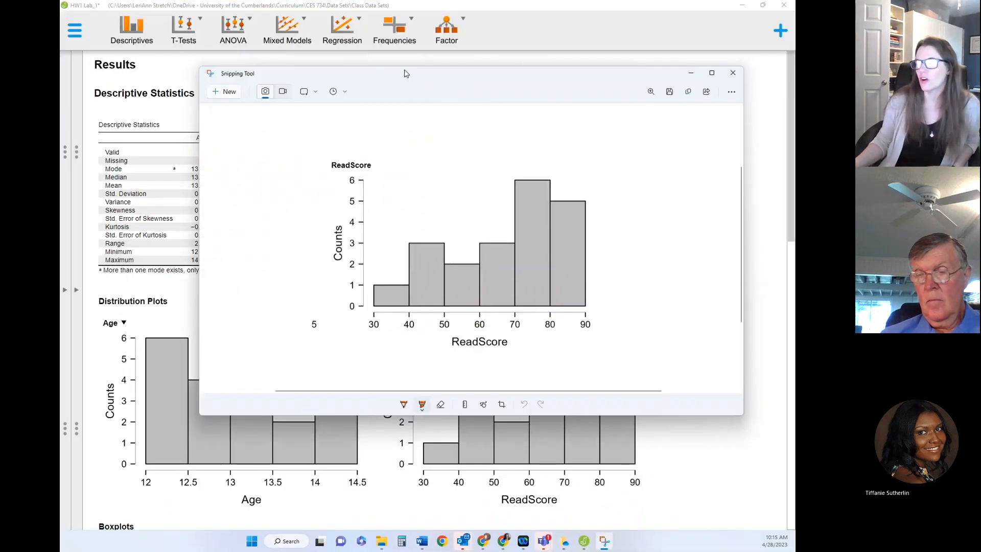
pyautogui.click(734, 73)
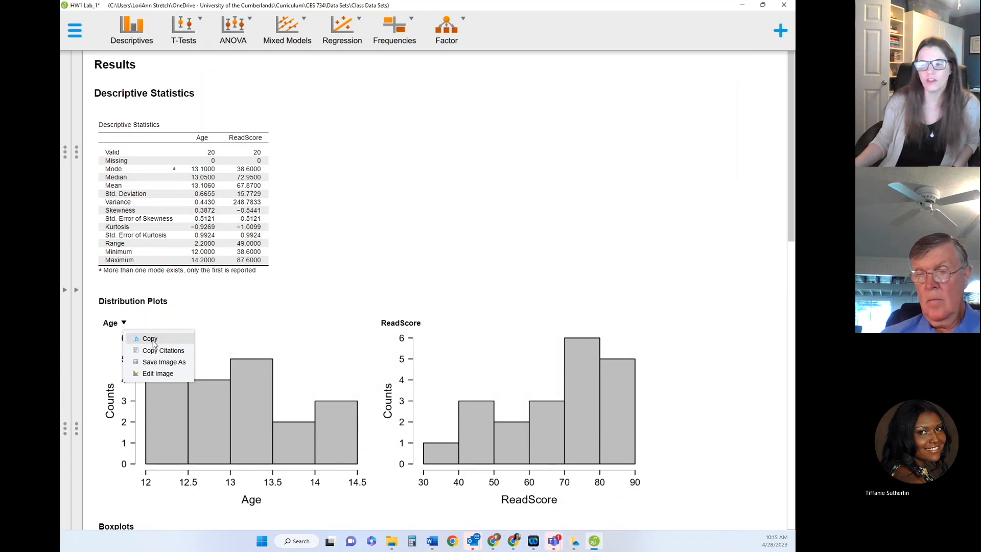
# Bring back the analysis options, copy the descriptive statistics table again, and check the pasted table in the Word document
pyautogui.click(145, 130)
pyautogui.click(145, 132)
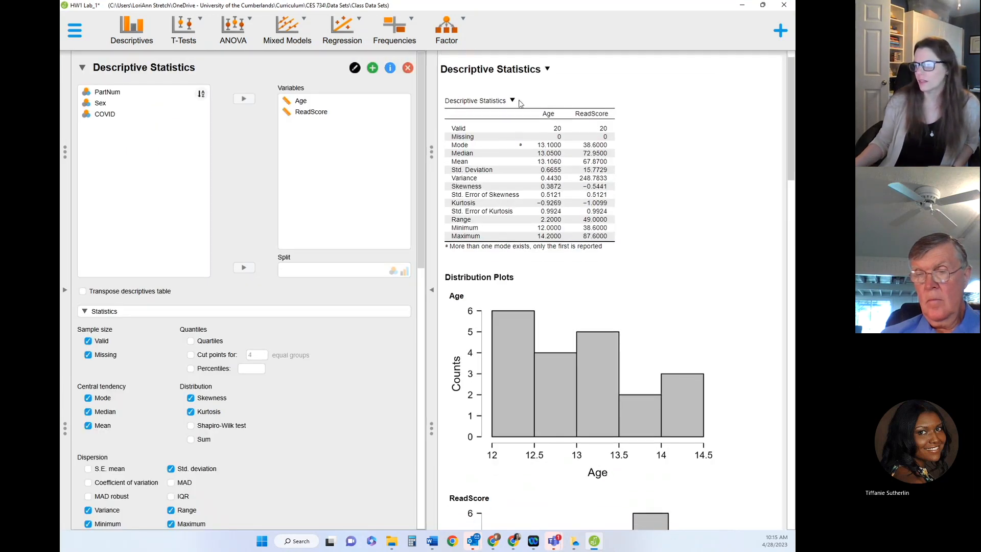
pyautogui.click(512, 101)
pyautogui.click(526, 110)
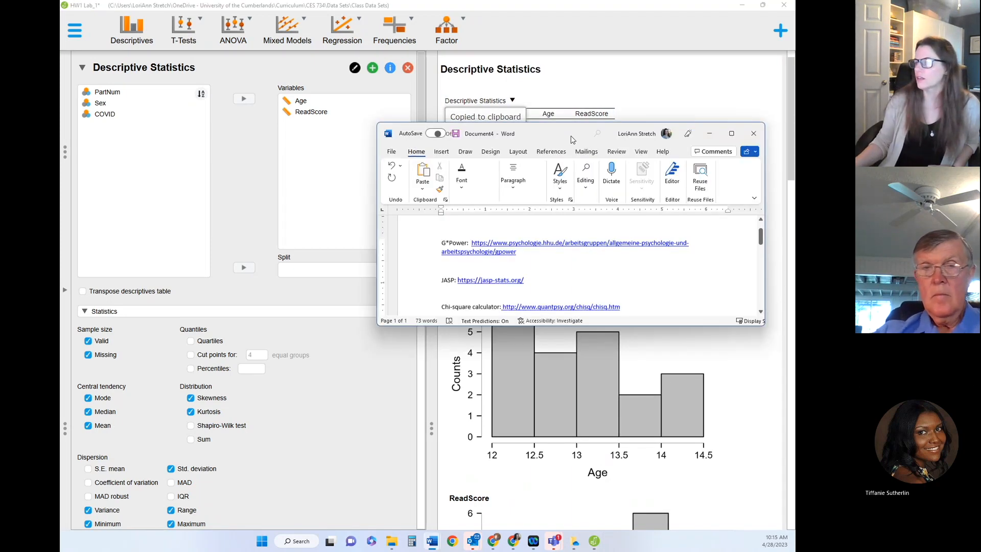
pyautogui.moveTo(574, 138); pyautogui.dragTo(512, 3)
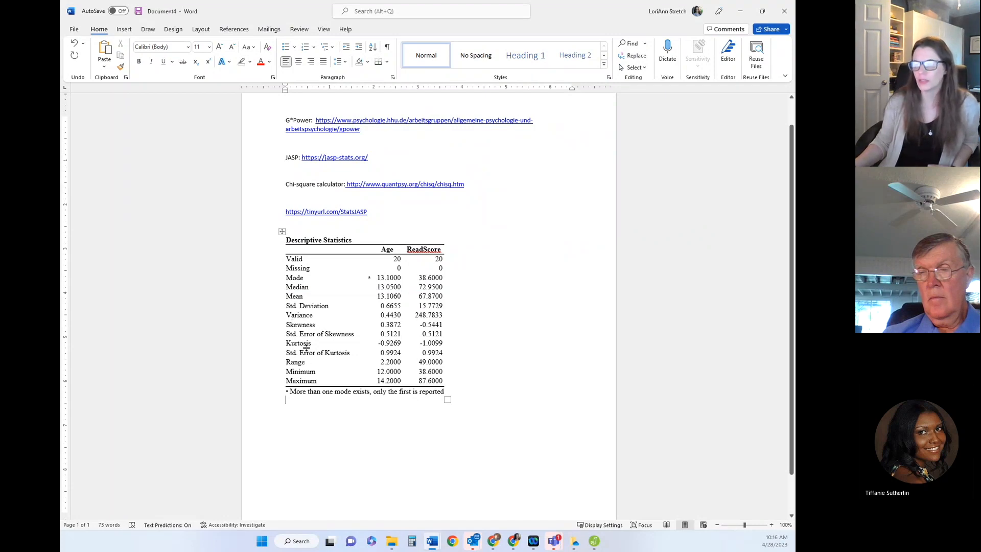
pyautogui.moveTo(617, 14); pyautogui.dragTo(61, 358)
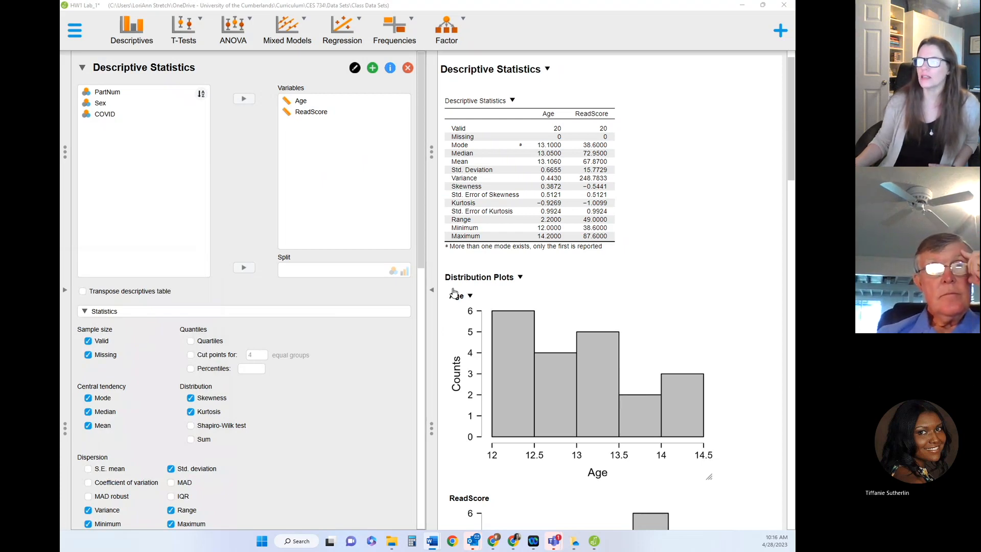
# Replace the Descriptive Statistics analysis with a new blank one and add a classical Correlation analysis
pyautogui.click(408, 67)
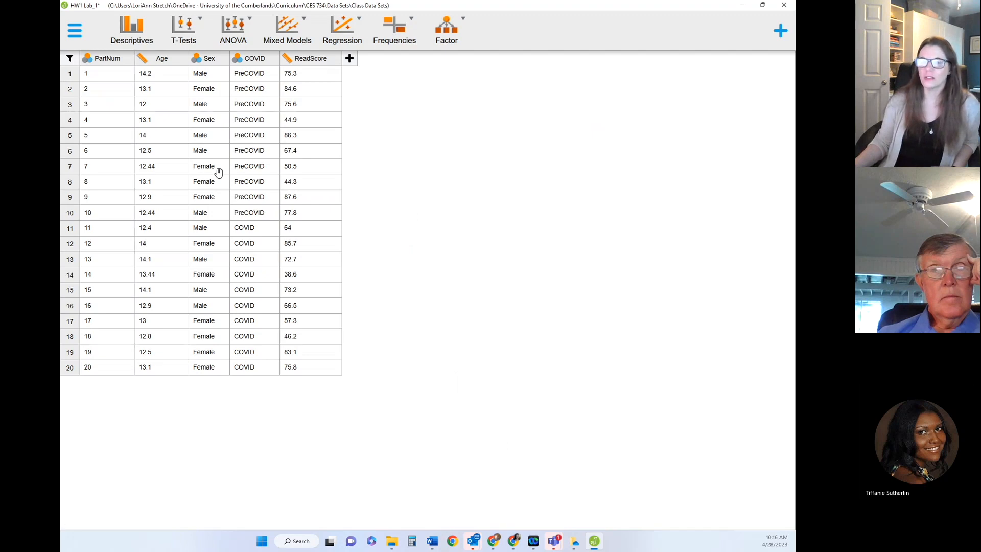
pyautogui.click(118, 46)
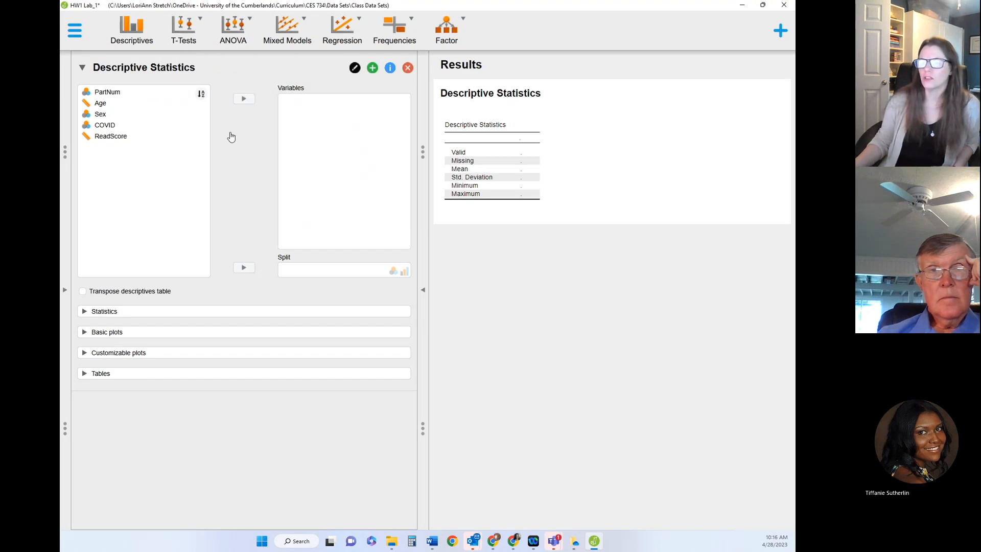
pyautogui.click(342, 30)
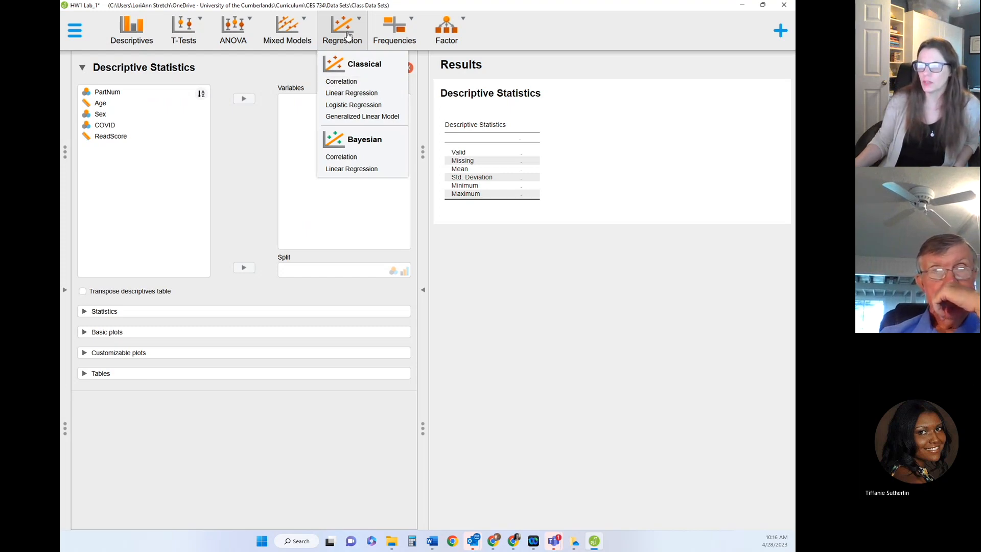
pyautogui.click(341, 82)
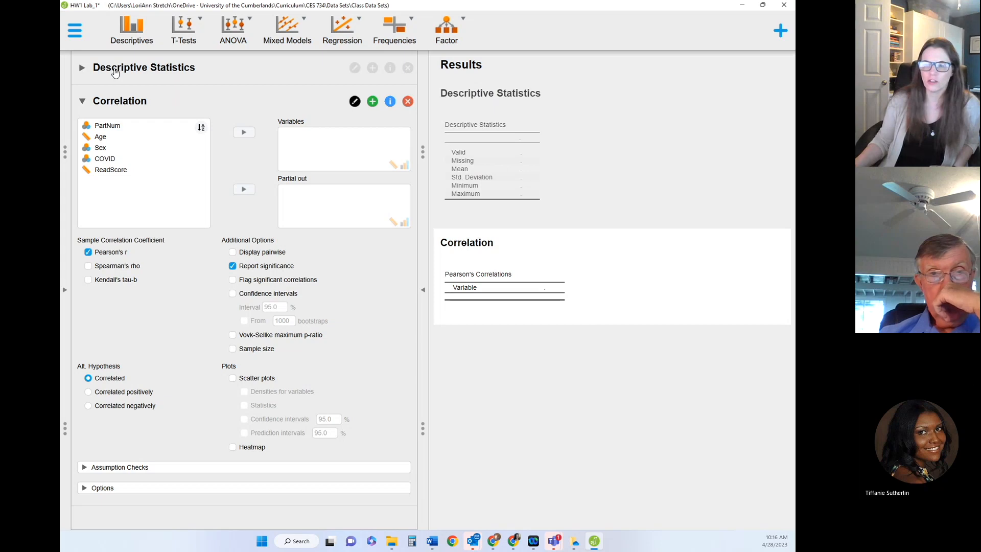
# Expand and collapse the Descriptive Statistics options, and bring the Correlation options back into view
pyautogui.click(83, 70)
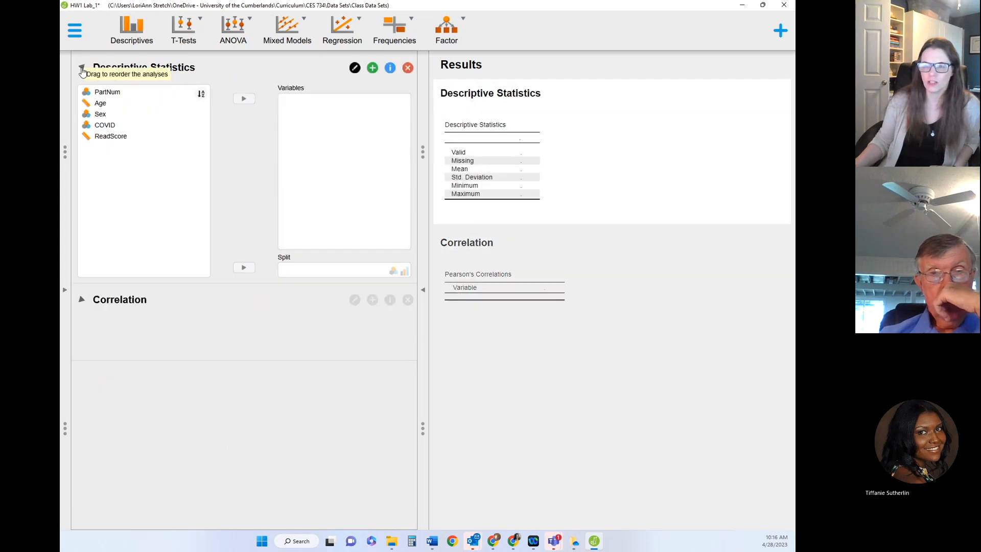
pyautogui.click(82, 70)
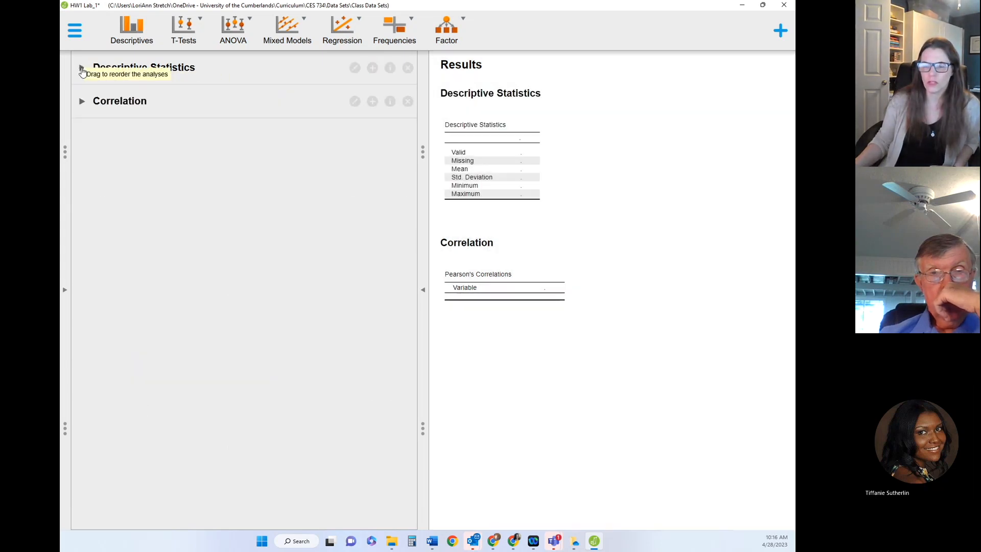
pyautogui.click(82, 102)
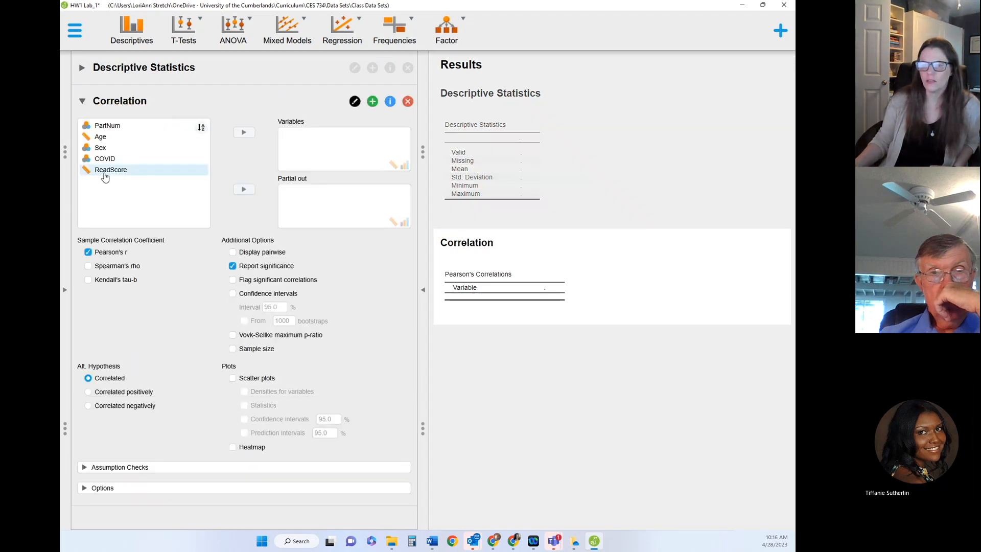
# Assign Age and ReadScore as the correlation variables, taking ReadScore back out of the partial-out variables
pyautogui.click(100, 137)
pyautogui.click(244, 132)
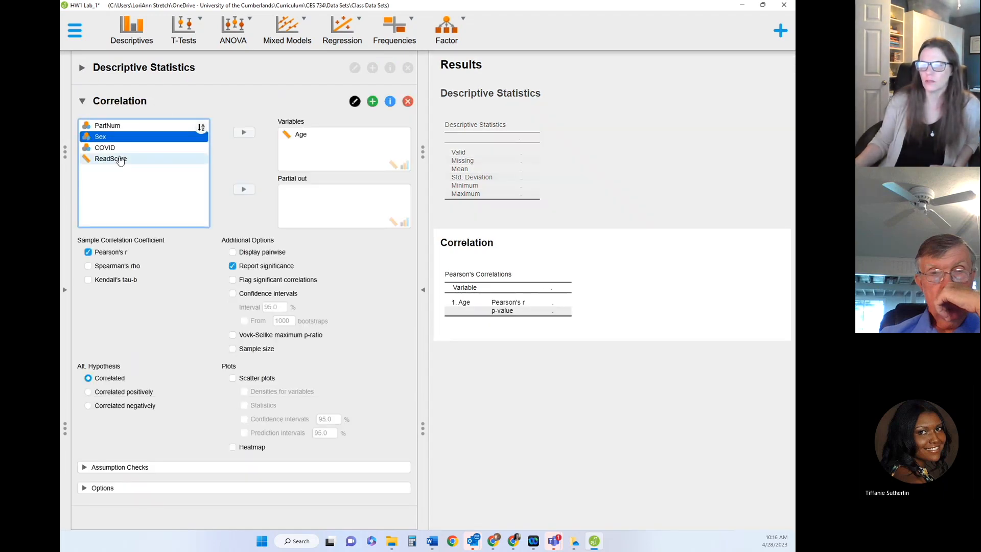
pyautogui.click(111, 159)
pyautogui.click(244, 190)
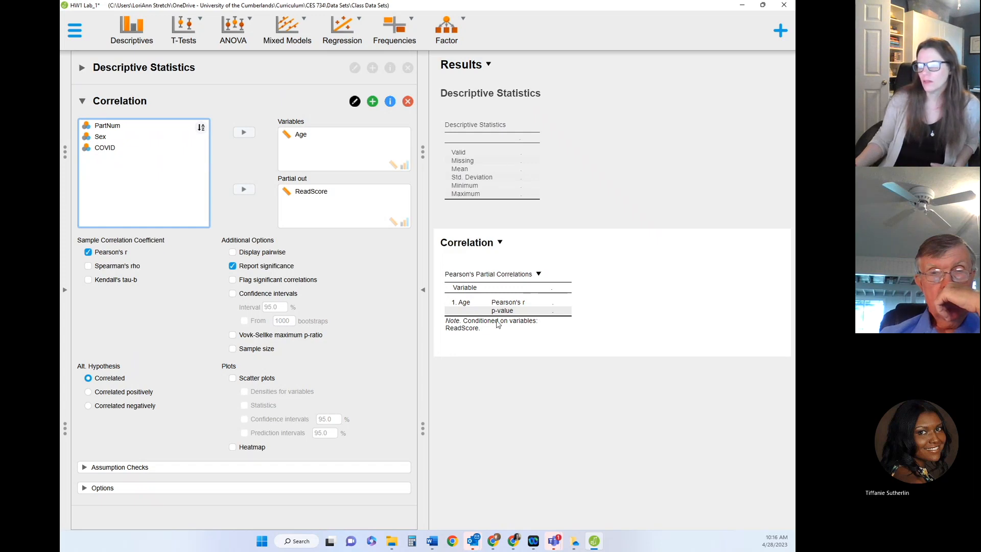
pyautogui.click(354, 194)
pyautogui.click(245, 190)
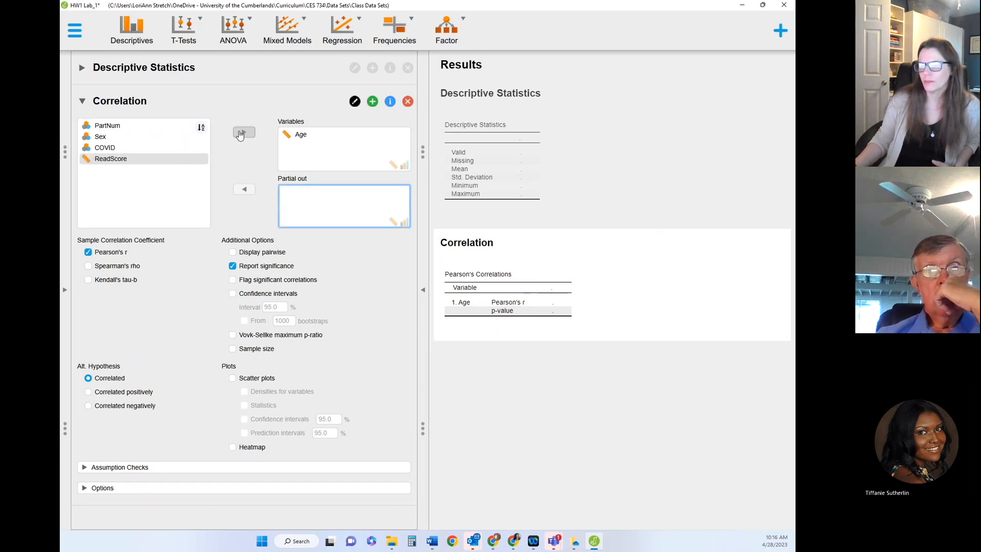
pyautogui.click(241, 133)
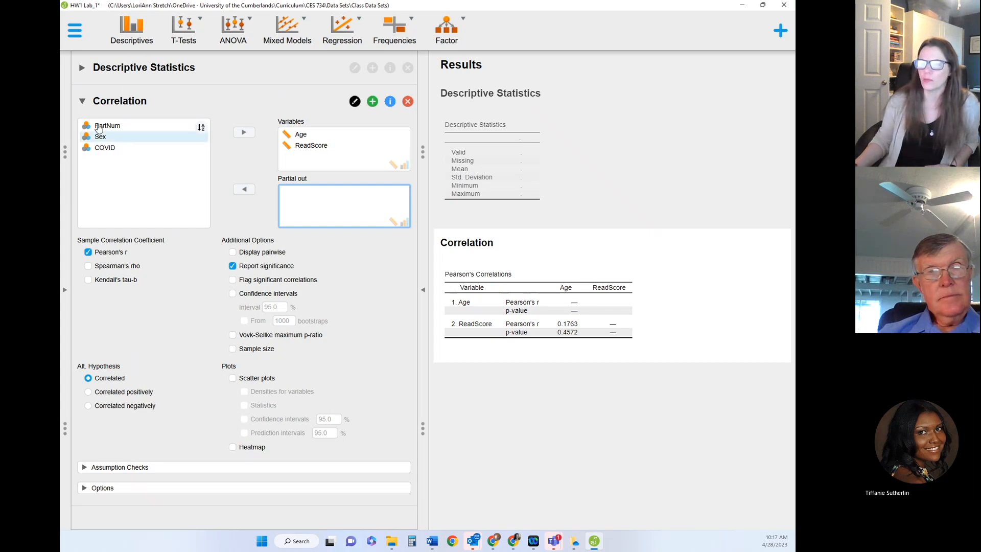
# Open the CPCE 2020-21 data set from the Class Data Sets folder on the computer
pyautogui.click(84, 77)
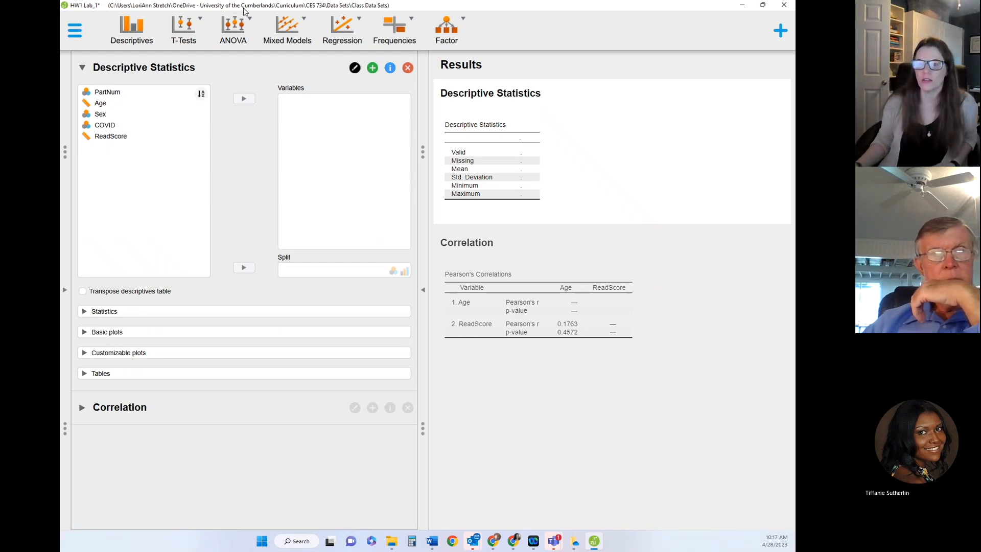
pyautogui.click(72, 32)
pyautogui.click(76, 62)
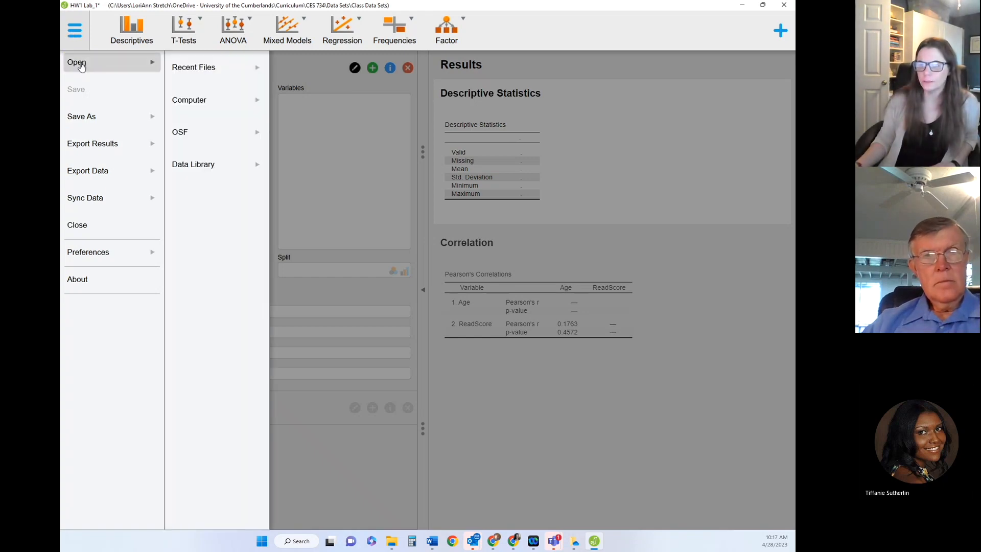
pyautogui.click(193, 65)
pyautogui.click(191, 98)
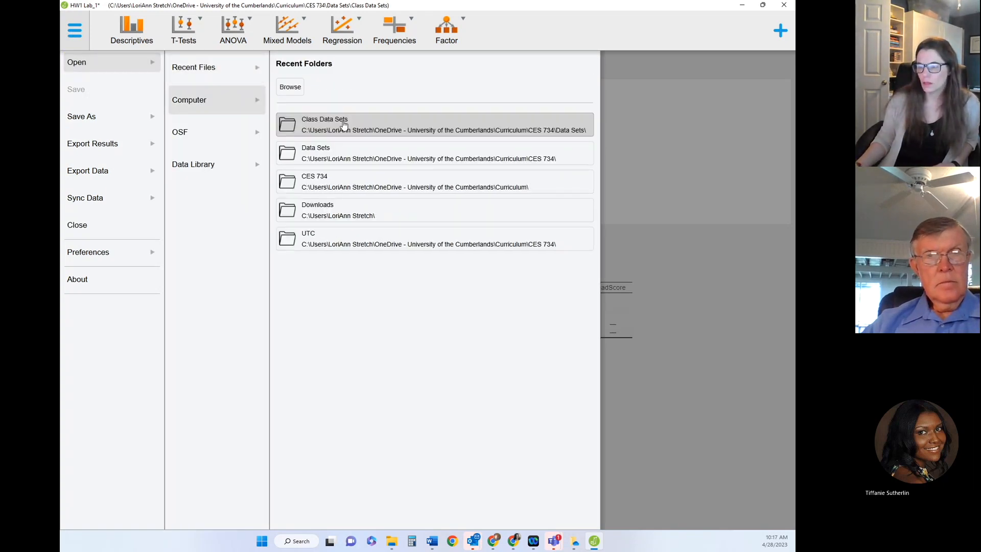
pyautogui.click(345, 128)
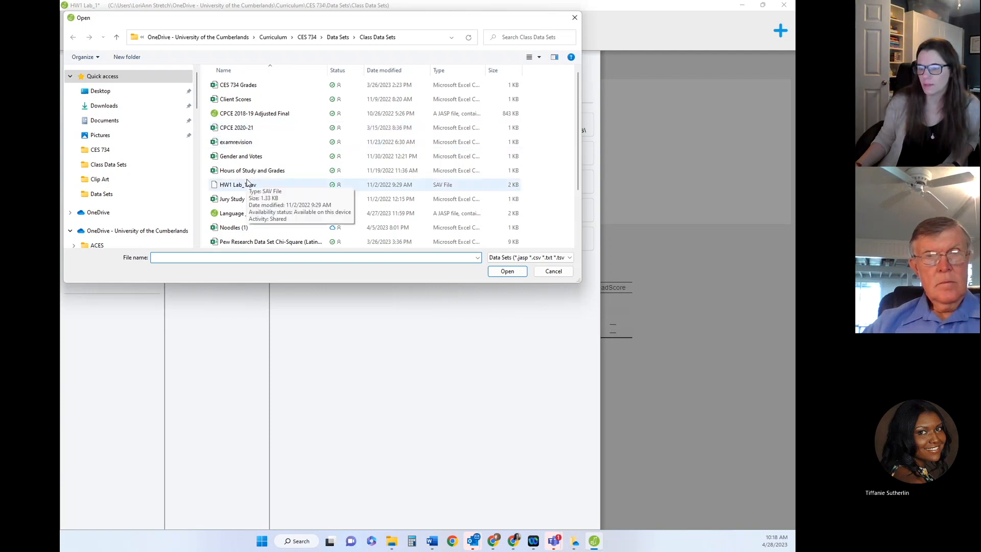
pyautogui.click(244, 134)
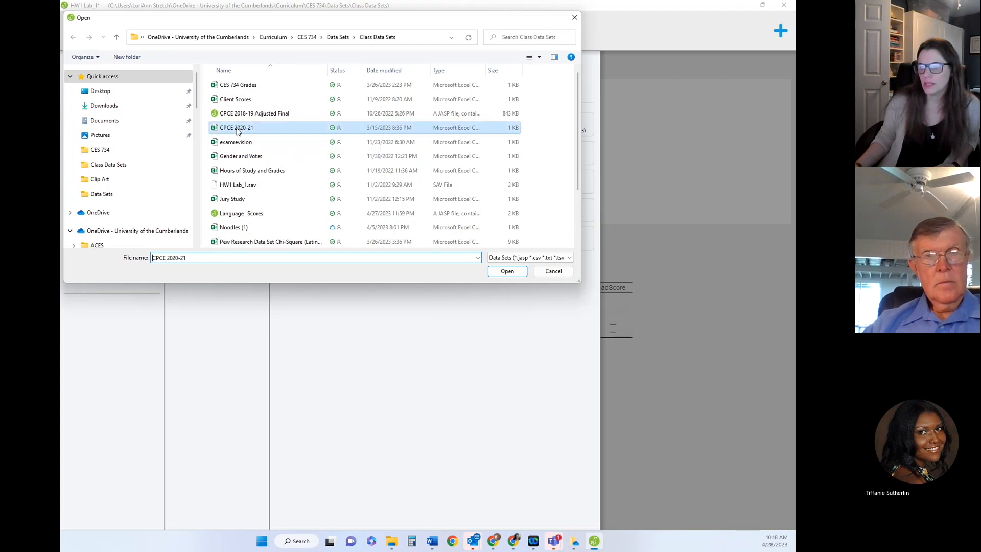
pyautogui.click(506, 272)
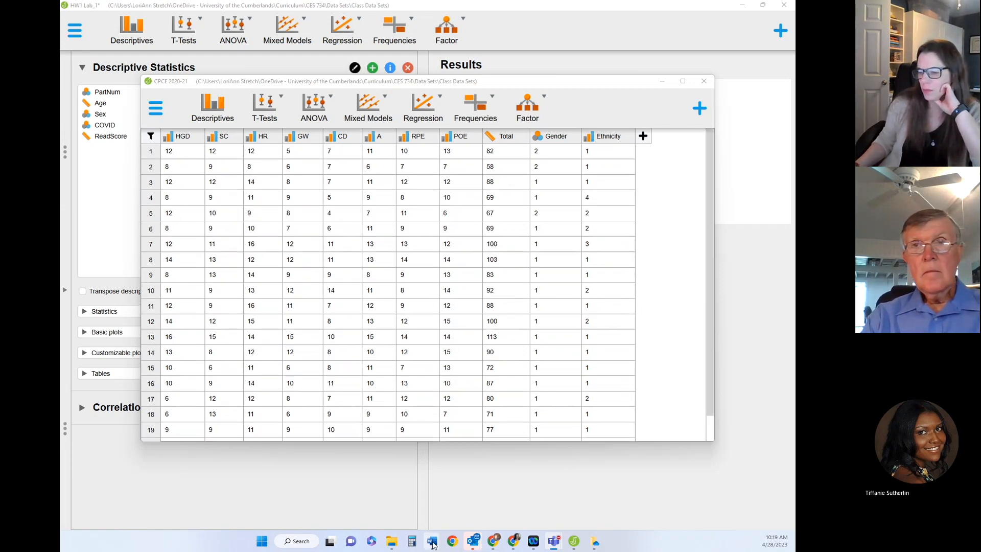
# Switch to the Word document A Counselors Guide to Statistics to check the practice instructions, and return to the CPCE 2020-21 data in JASP
pyautogui.moveTo(436, 543)
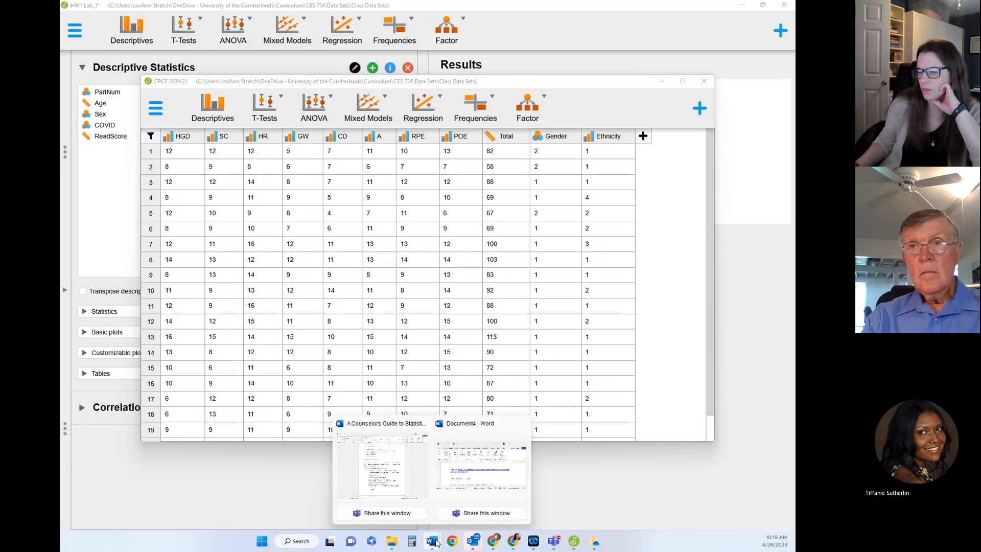
pyautogui.click(398, 463)
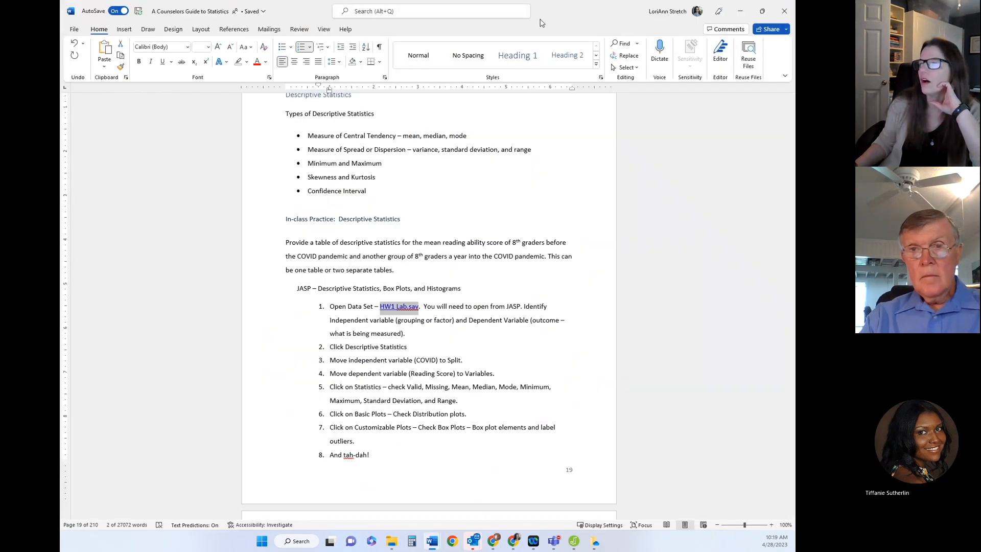
pyautogui.moveTo(540, 19); pyautogui.dragTo(60, 286)
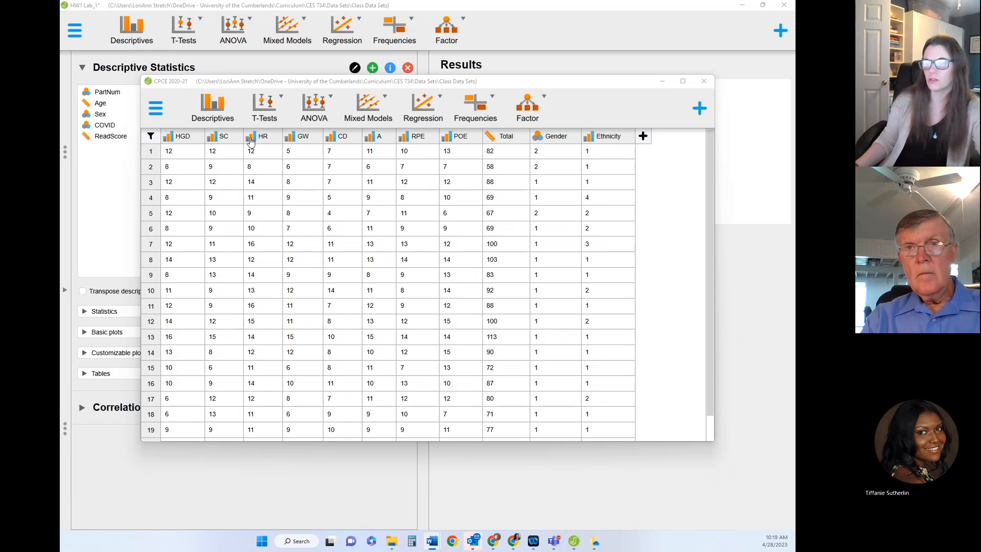
# Change the measurement level of the HGD, SC, HR and GW columns to Scale
pyautogui.click(170, 138)
pyautogui.click(189, 151)
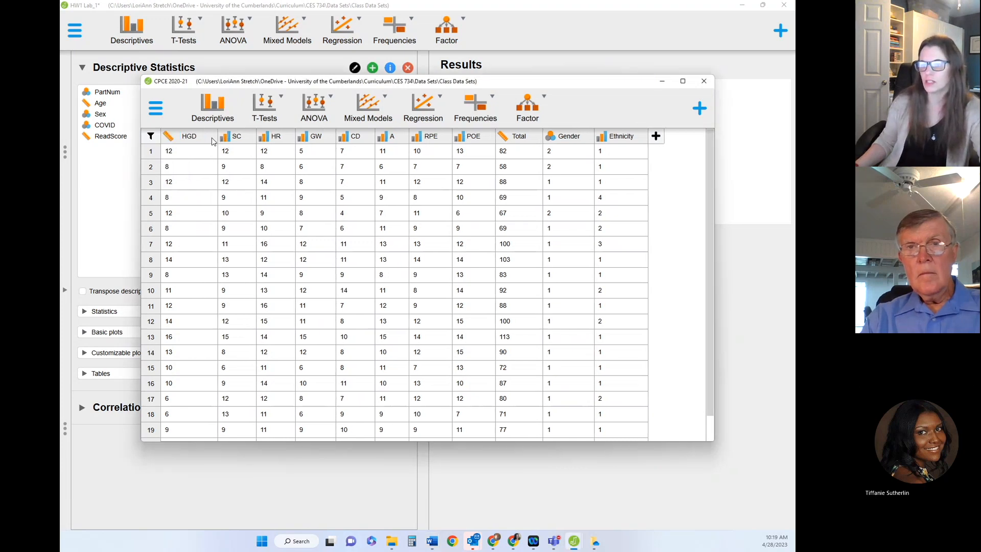
pyautogui.click(225, 138)
pyautogui.click(259, 149)
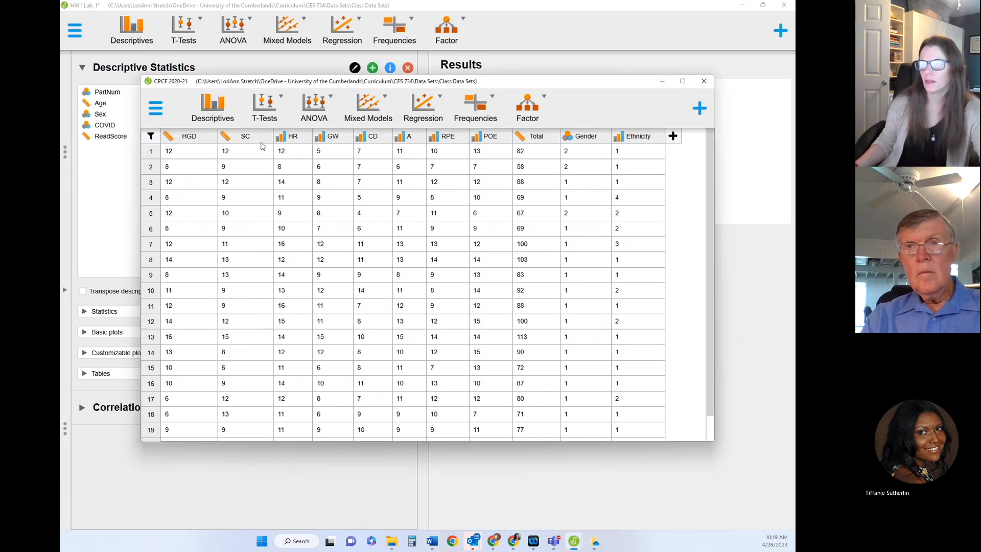
pyautogui.click(280, 138)
pyautogui.click(292, 151)
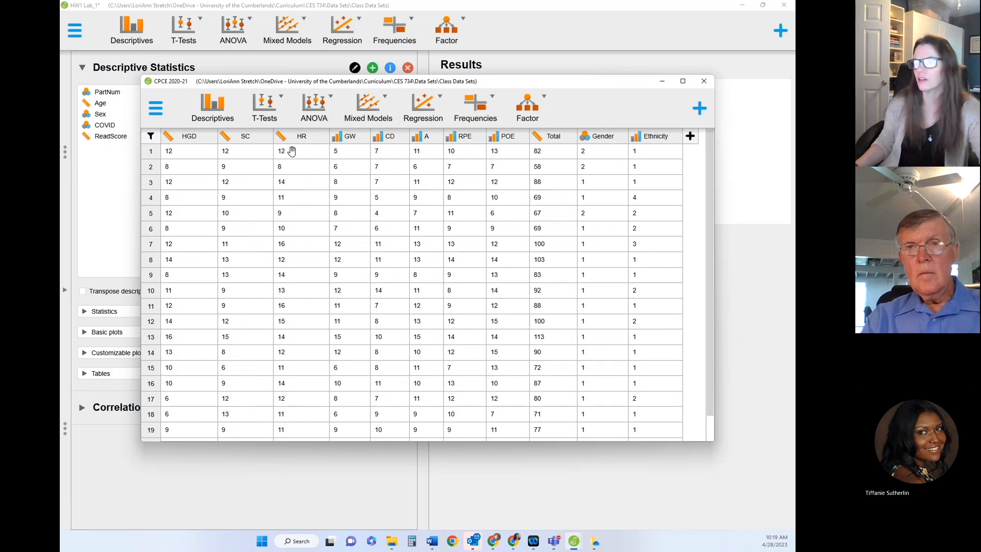
pyautogui.click(336, 138)
pyautogui.click(347, 150)
# Change the measurement level of the CD, A, RPE and POE columns to Scale
pyautogui.click(396, 138)
pyautogui.click(409, 151)
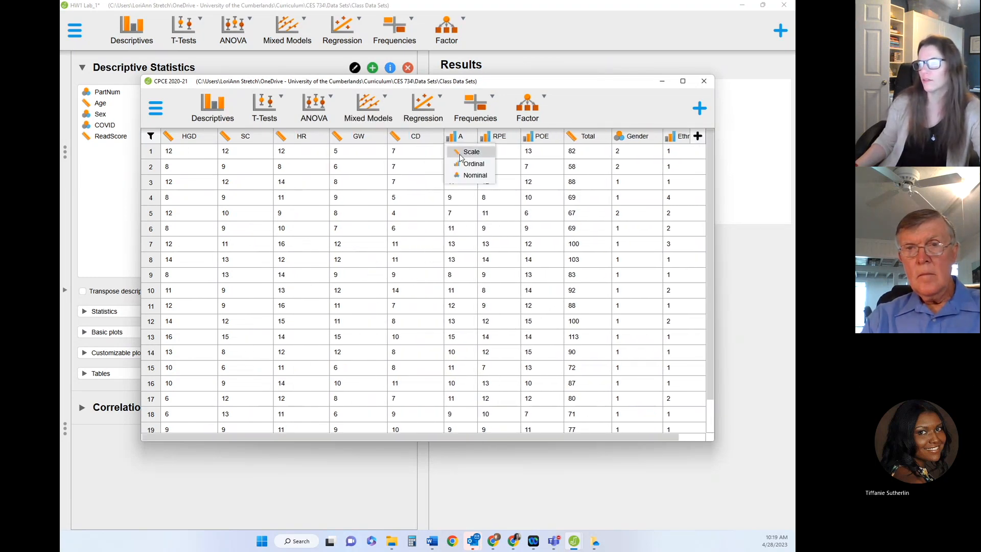
pyautogui.click(471, 152)
pyautogui.click(507, 136)
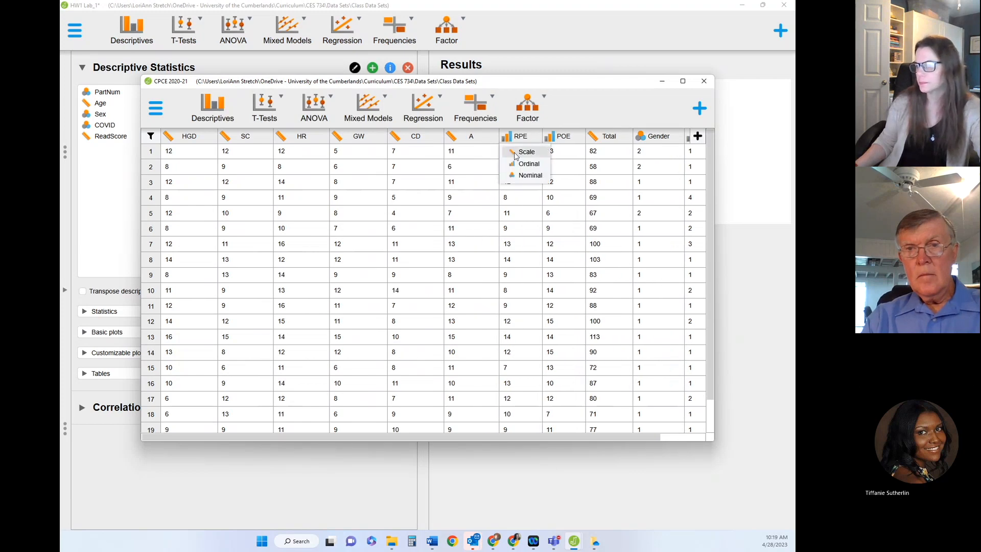
pyautogui.click(516, 152)
pyautogui.click(563, 137)
pyautogui.click(579, 152)
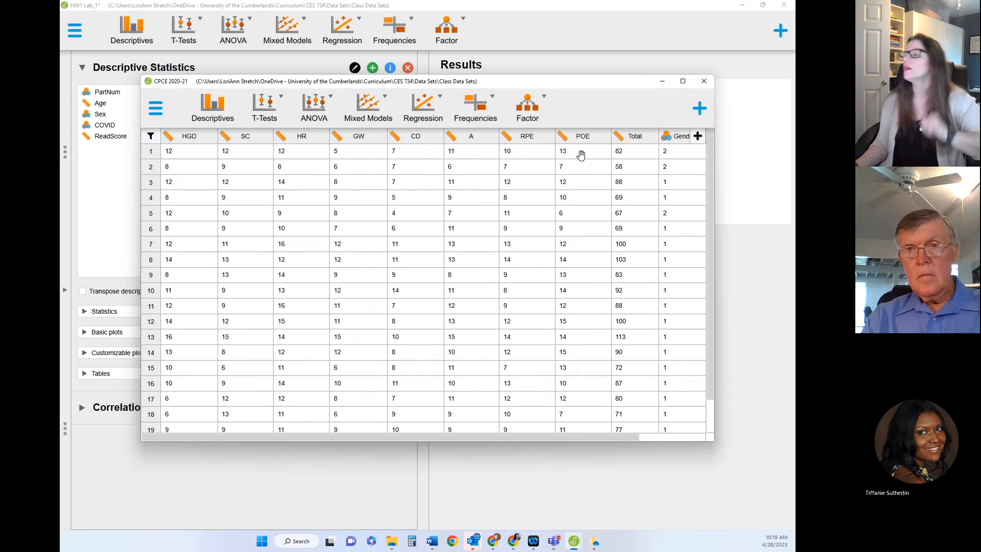
# Add a Descriptive Statistics analysis of the CPCE data with Total as the variable, split by Gender
pyautogui.moveTo(574, 439); pyautogui.dragTo(704, 440)
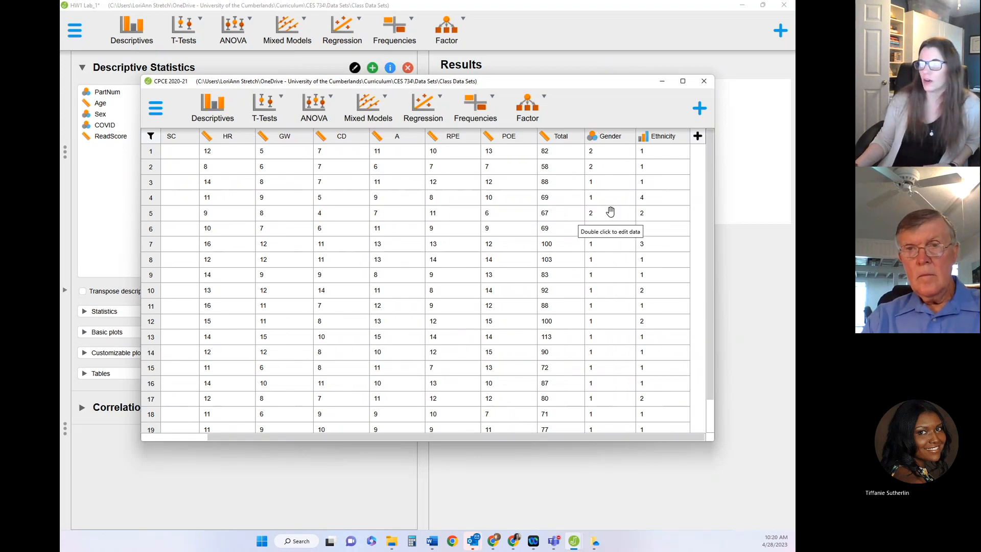
pyautogui.click(212, 109)
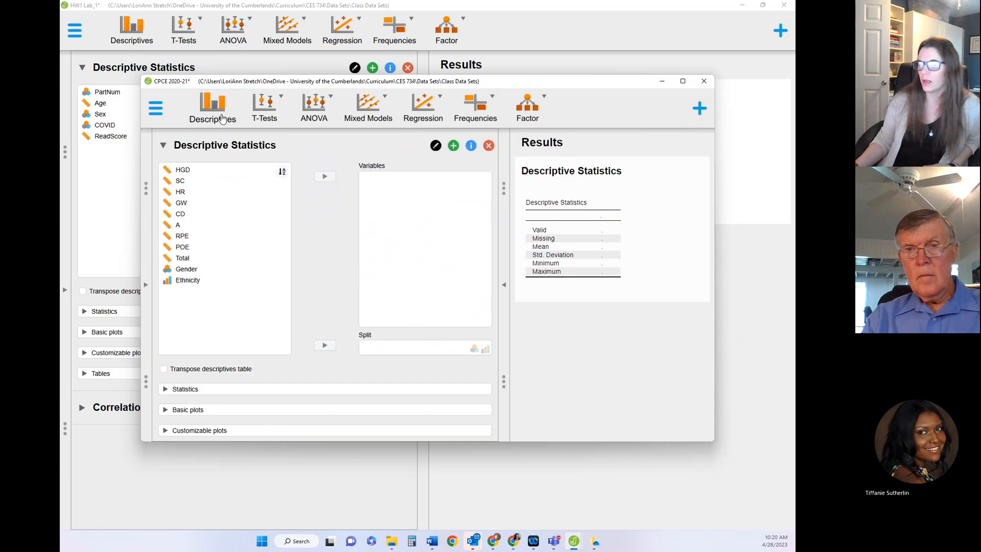
pyautogui.click(190, 268)
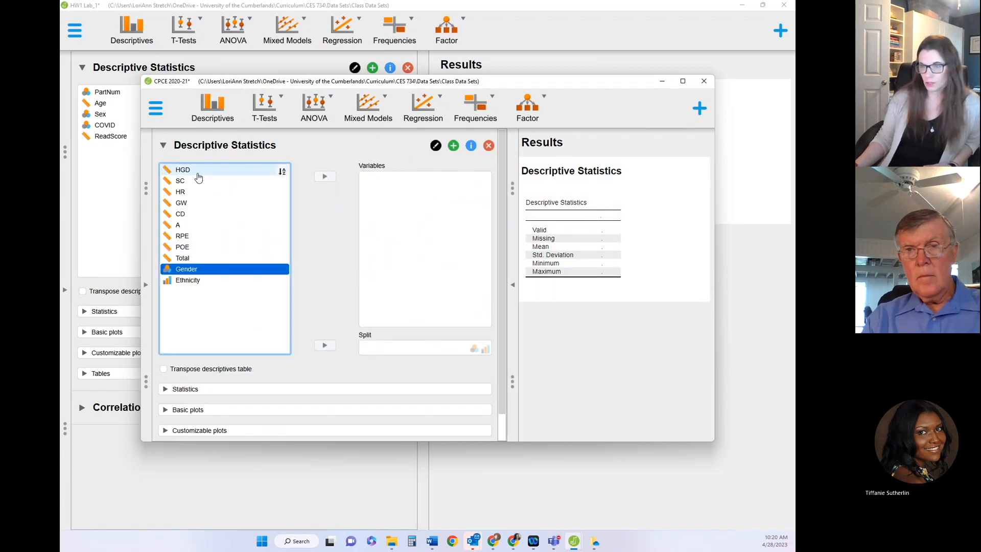
pyautogui.click(199, 172)
pyautogui.click(197, 258)
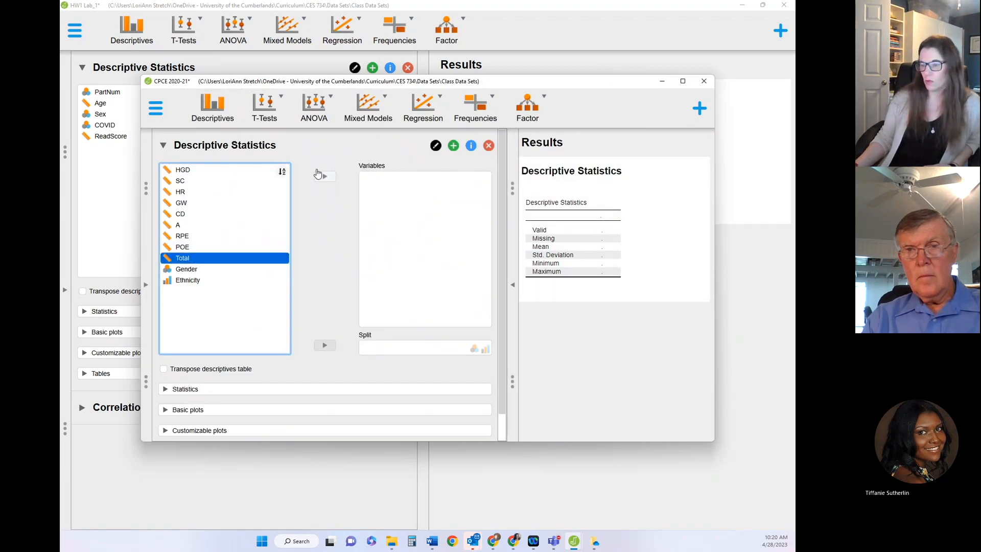
pyautogui.click(322, 176)
pyautogui.click(330, 348)
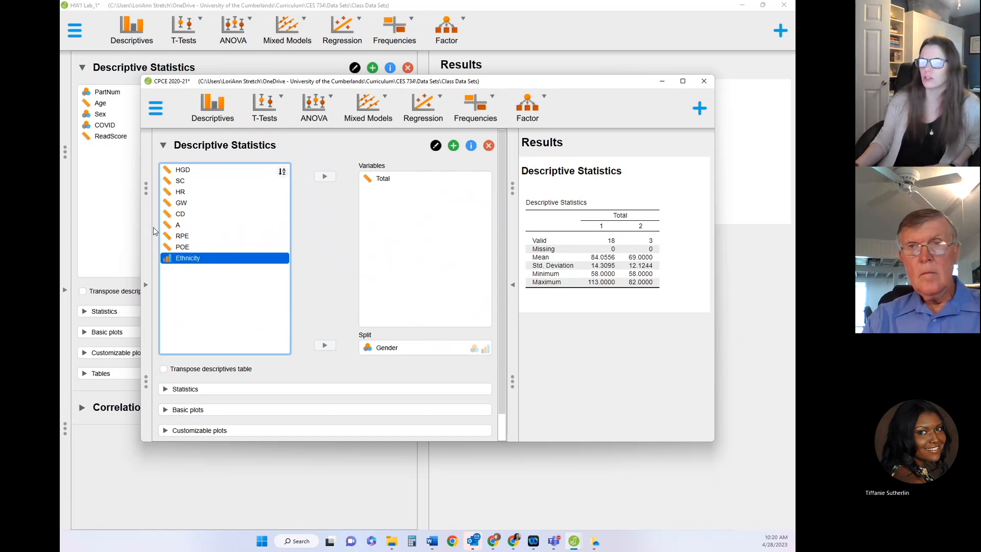
# Return to the data table and label the Gender values 1 as Female and 2 as Male
pyautogui.click(145, 285)
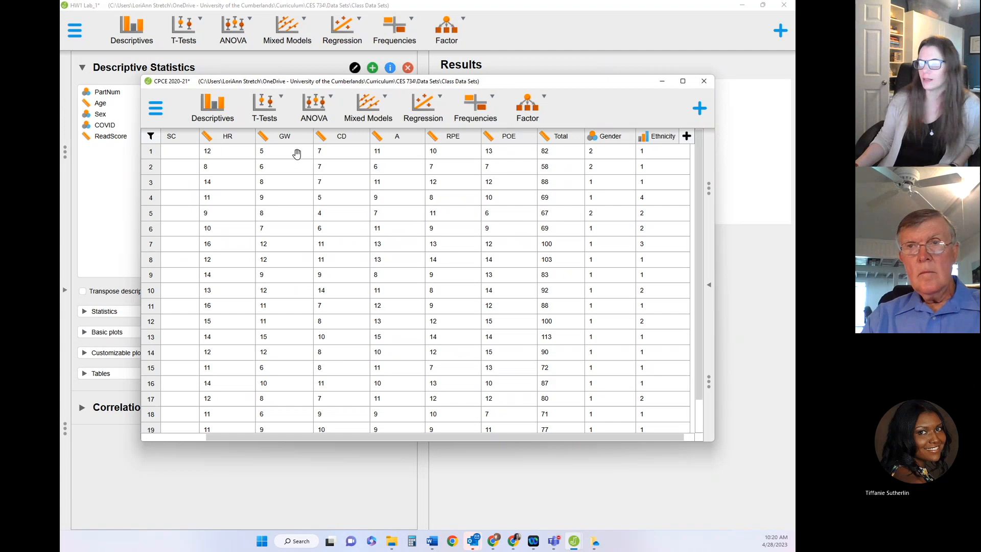
pyautogui.click(611, 141)
pyautogui.click(220, 173)
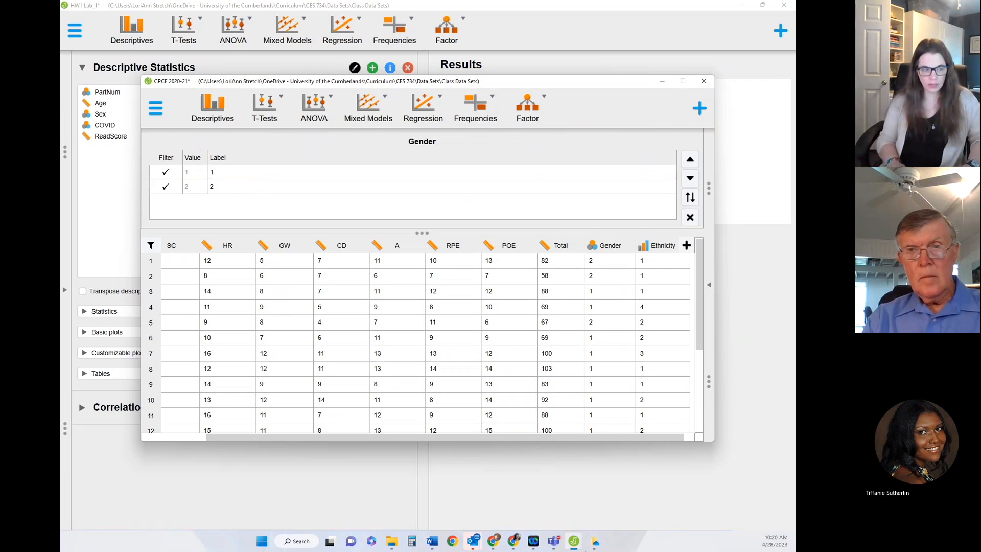
pyautogui.write('Female')
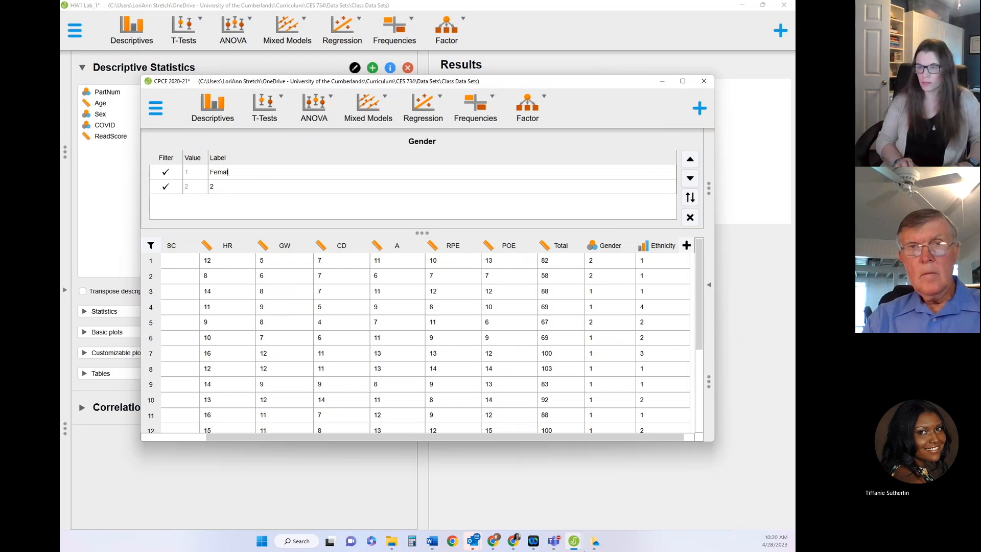
pyautogui.click(214, 186)
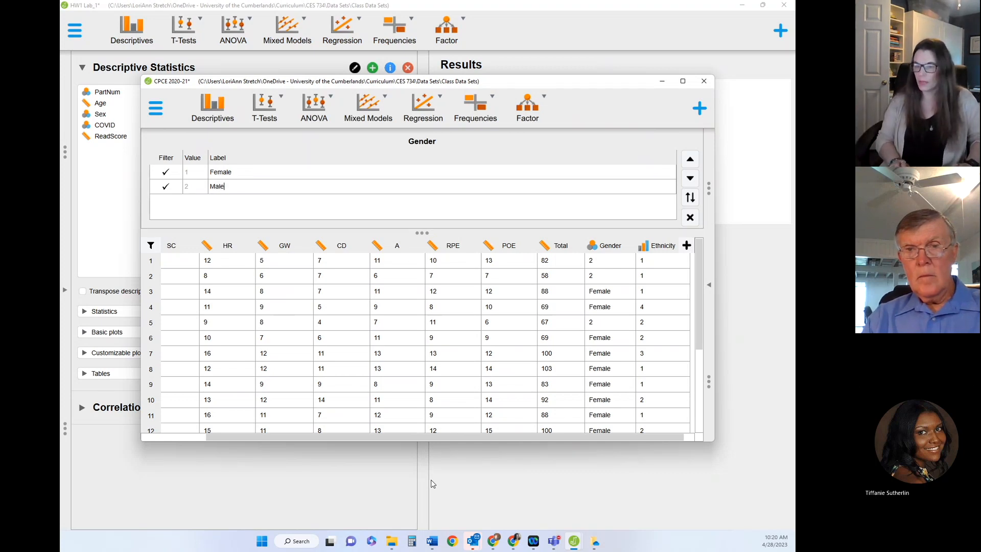
pyautogui.press('Return')
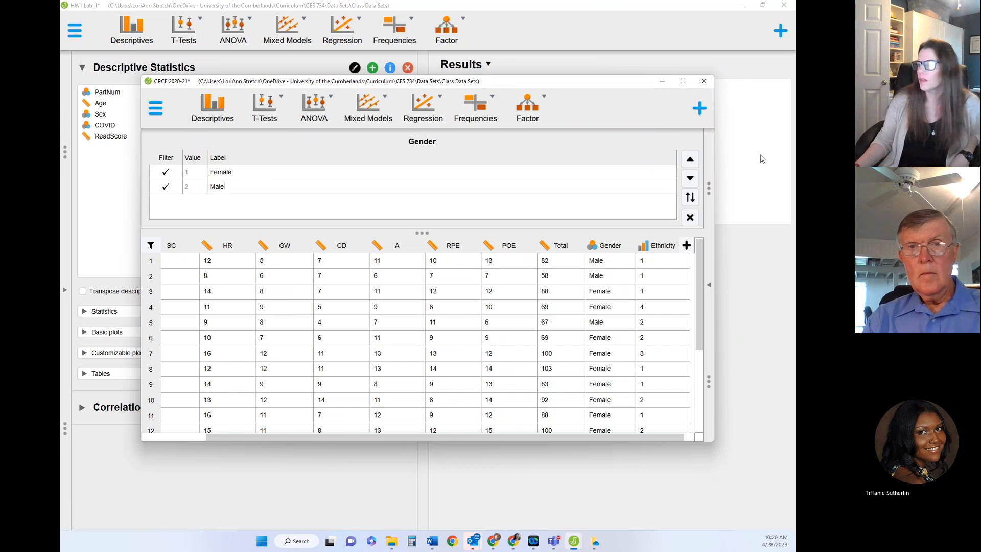
# Close the Gender label editor and create a computed column named Subscale A with Scale measurement level
pyautogui.click(683, 80)
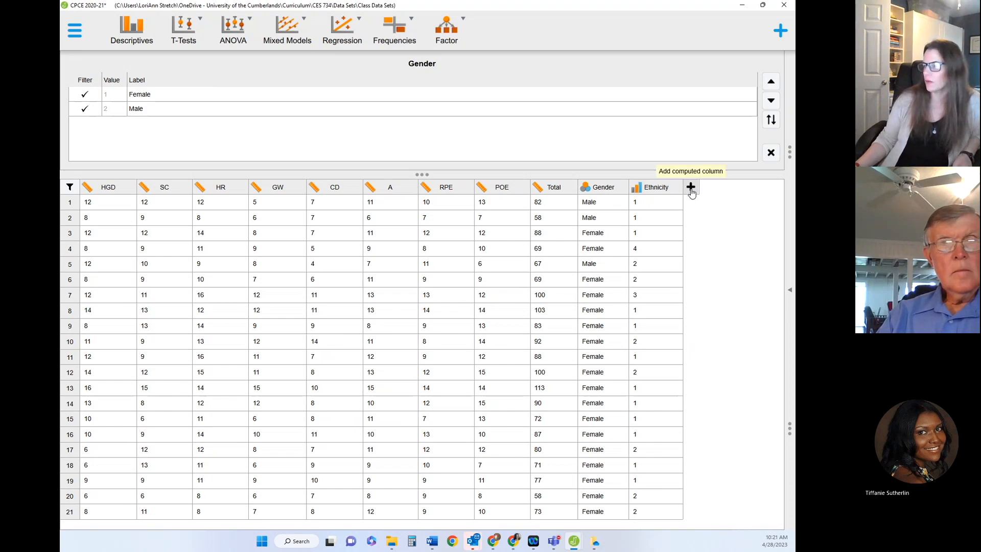
pyautogui.click(773, 153)
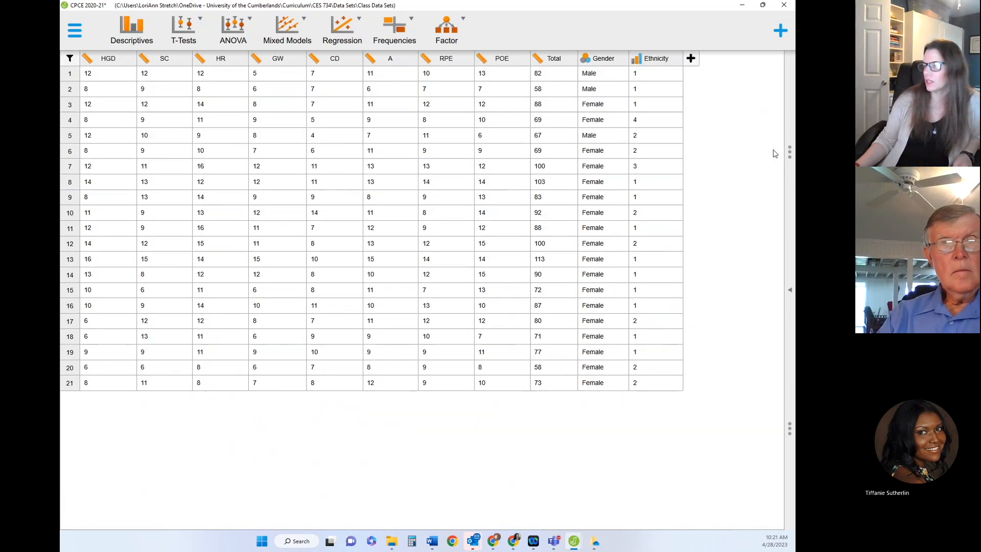
pyautogui.click(692, 59)
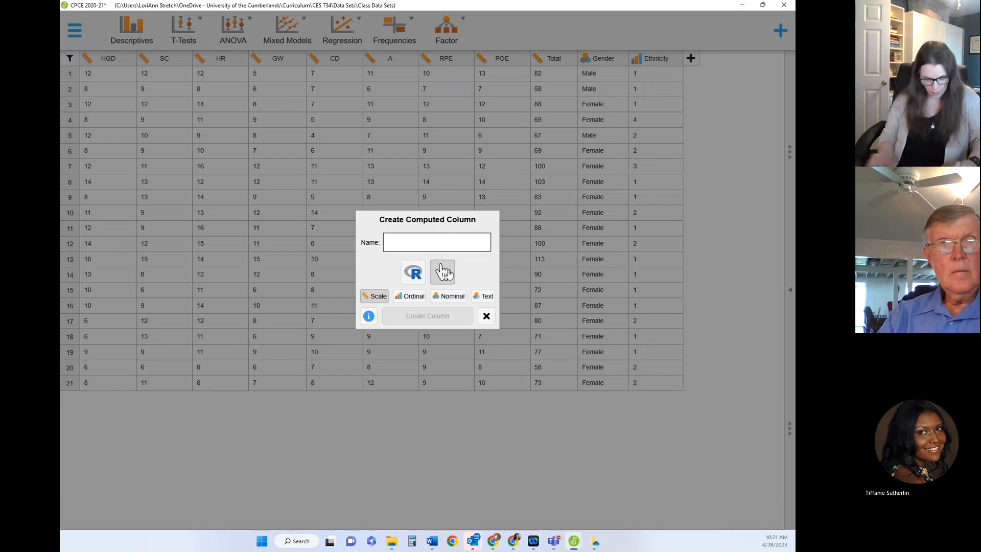
pyautogui.write('Subsca')
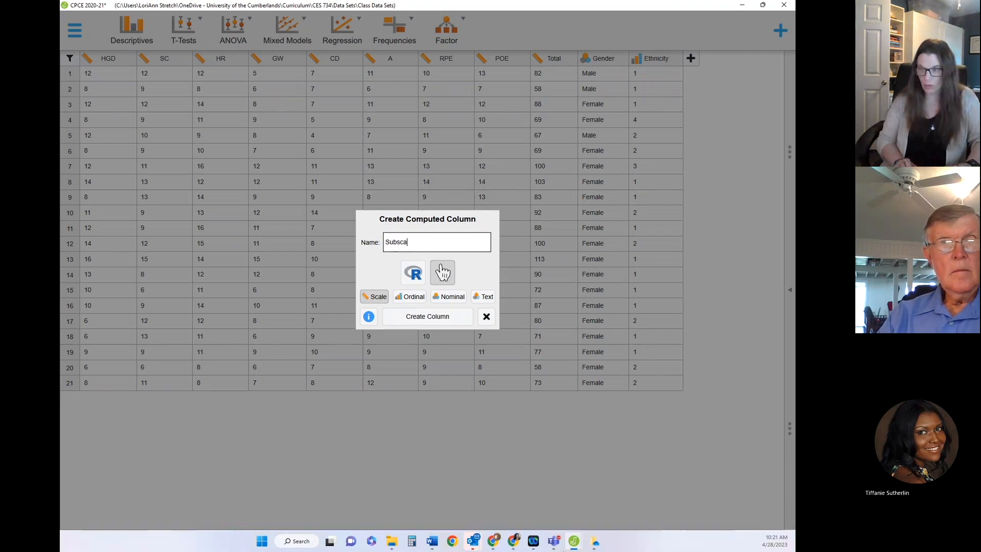
pyautogui.write('leA')
pyautogui.press('BackSpace')
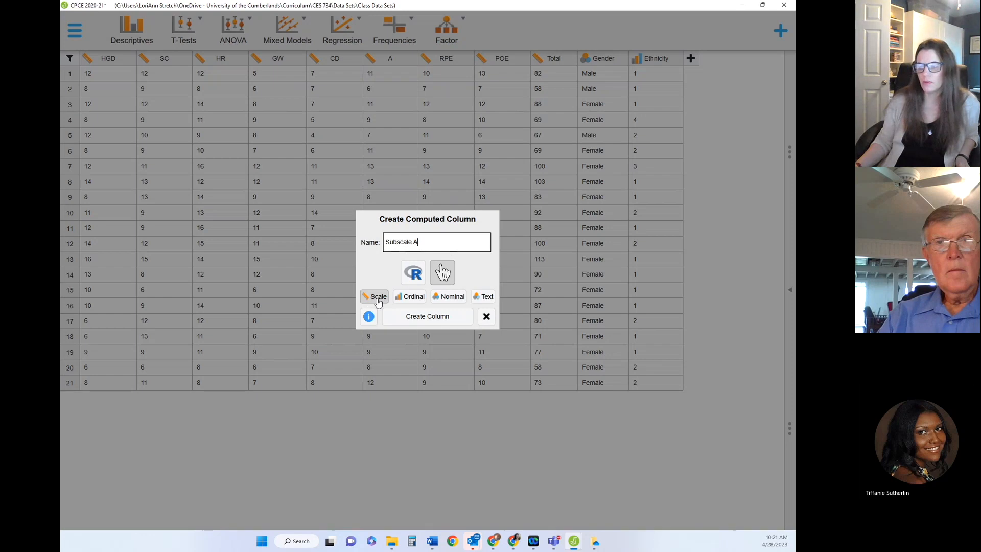
pyautogui.click(410, 325)
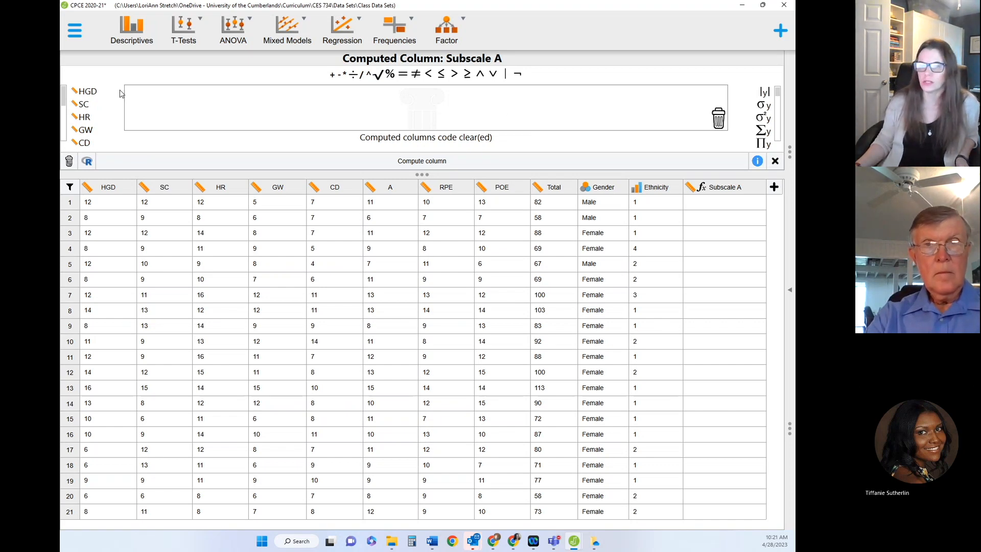
# Define Subscale A as the sum of HGD, HR, GW and CD, and compute the column
pyautogui.doubleClick(87, 91)
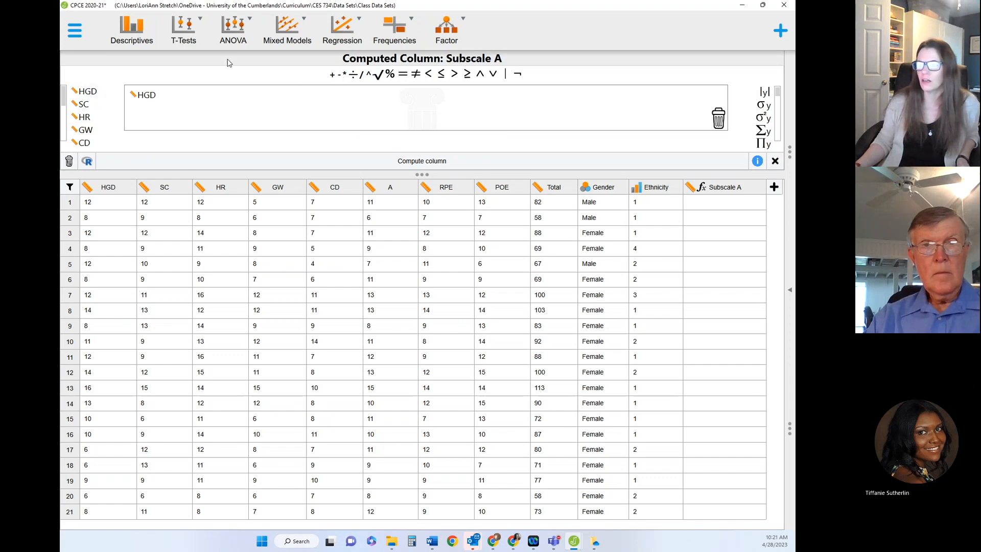
pyautogui.click(332, 77)
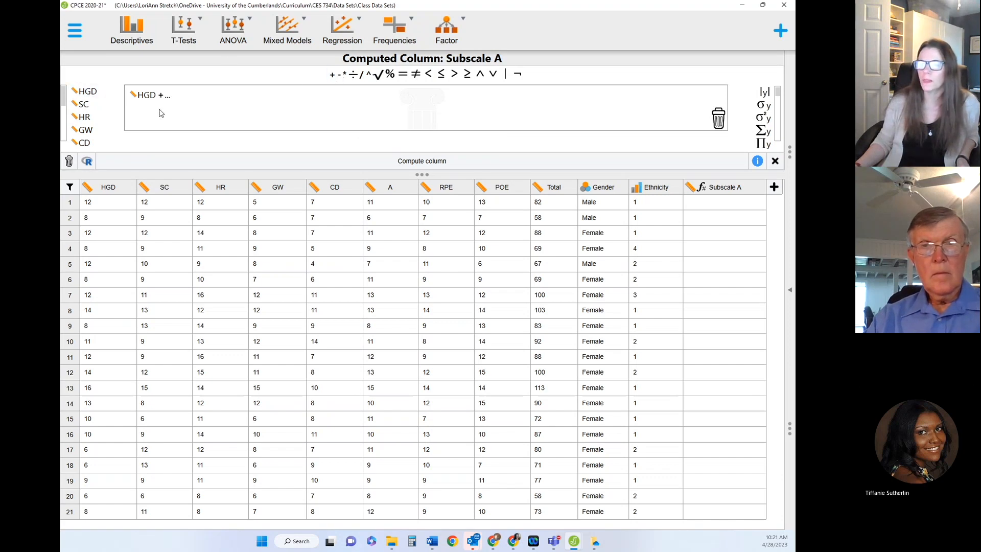
pyautogui.click(84, 117)
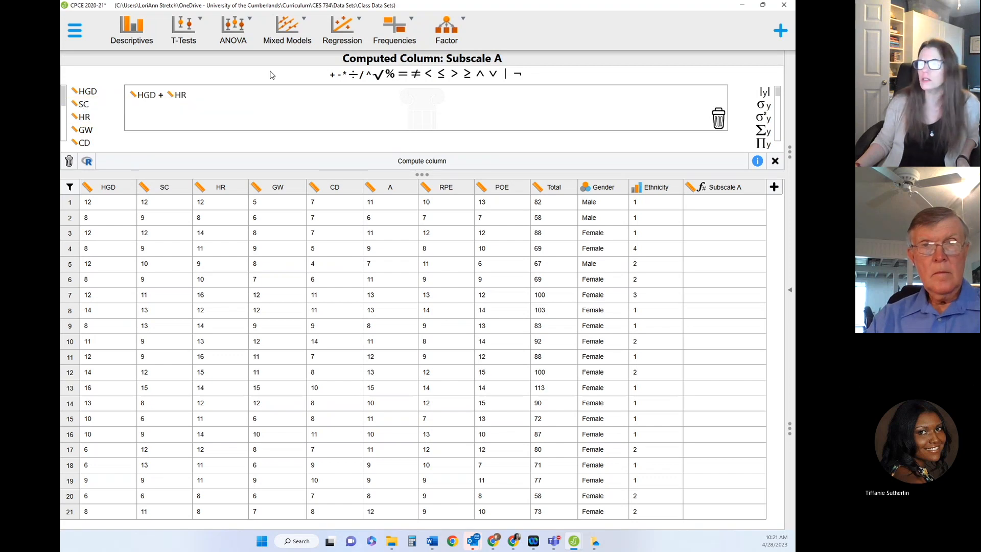
pyautogui.click(332, 75)
pyautogui.click(84, 130)
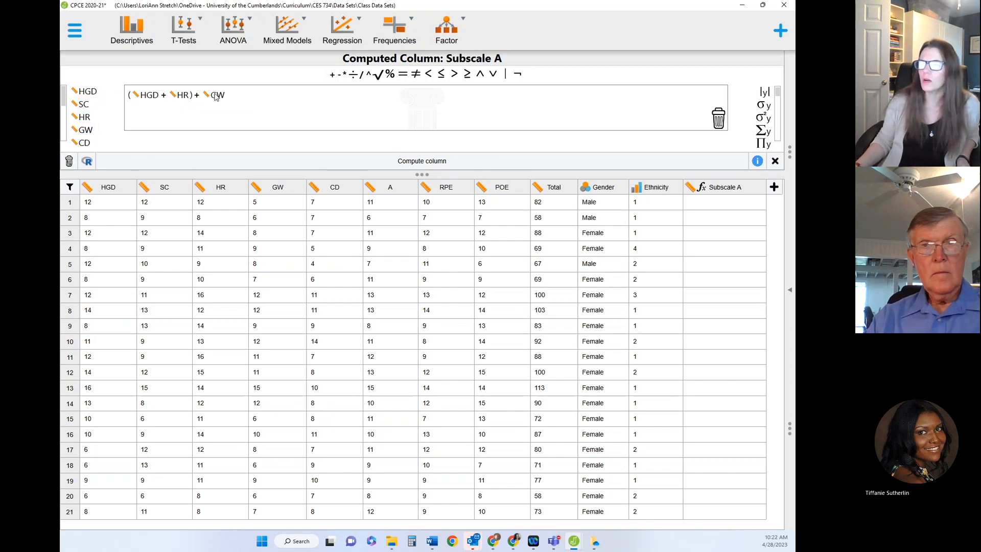
pyautogui.click(332, 75)
pyautogui.click(84, 143)
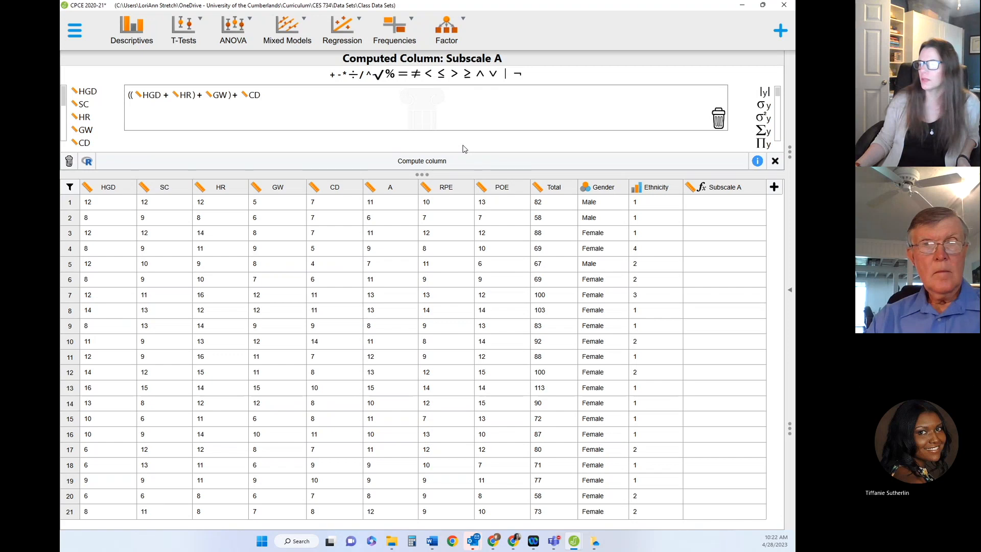
pyautogui.click(420, 161)
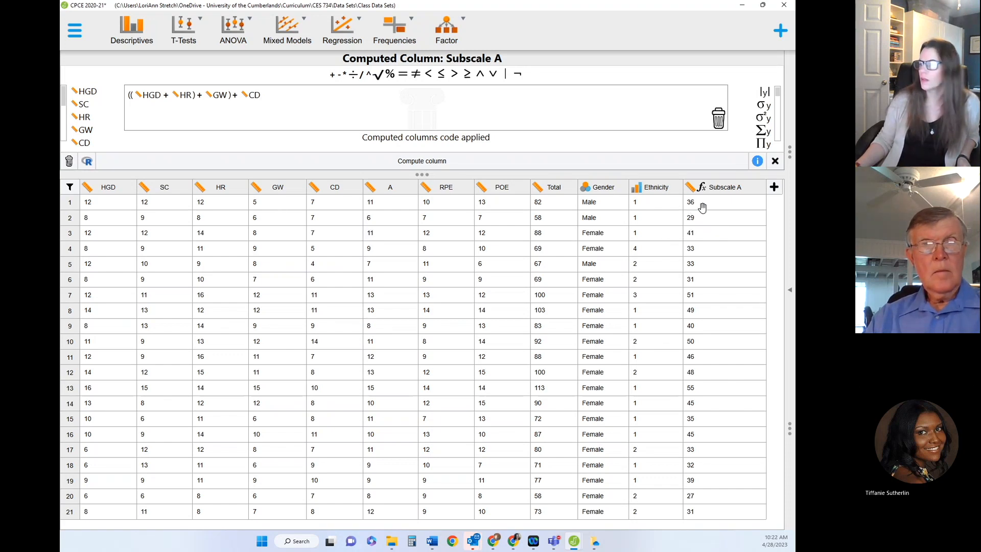
# Create a second computed column named Subscale B with Scale measurement level
pyautogui.click(774, 187)
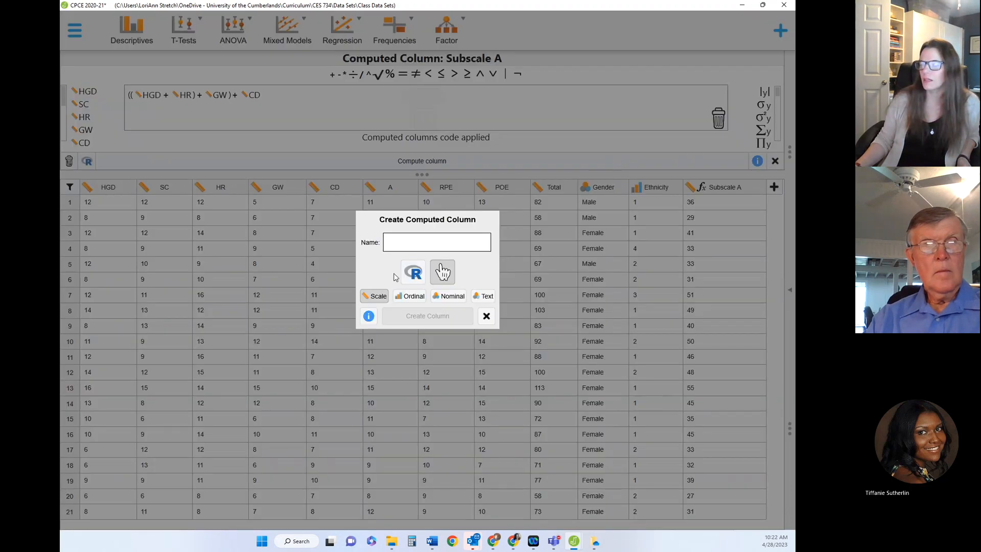
pyautogui.write('Suib')
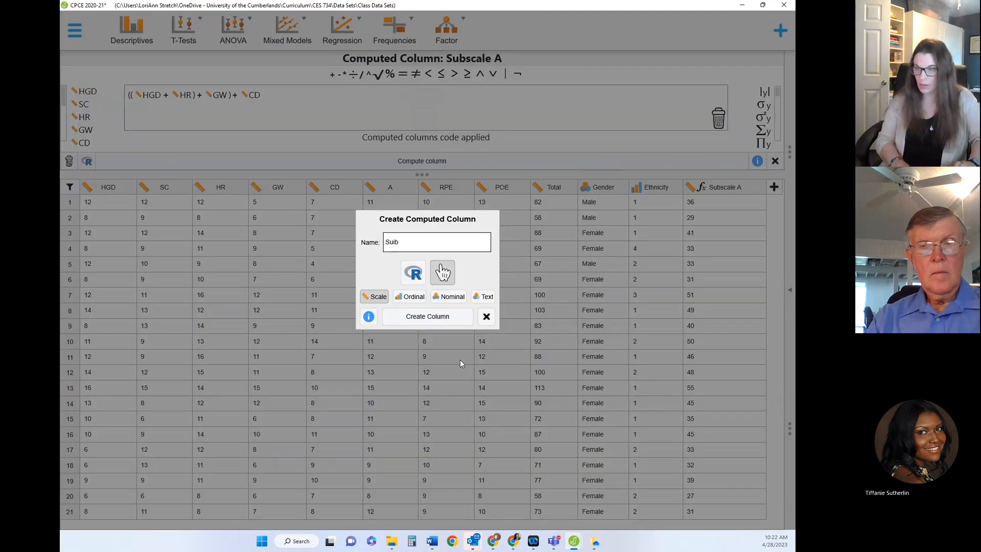
pyautogui.press('BackSpace')
pyautogui.press('BackSpace')
pyautogui.write('bscale ')
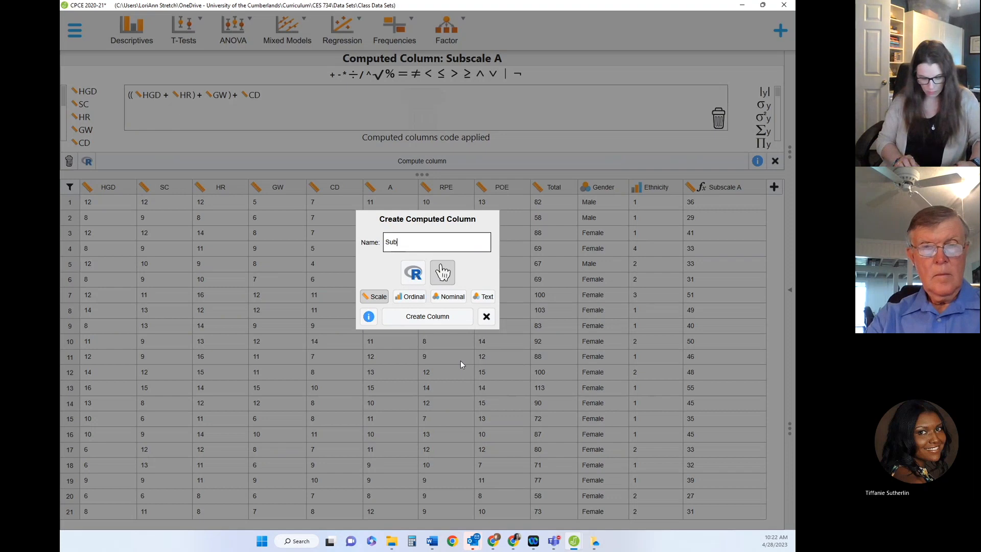
pyautogui.write('B')
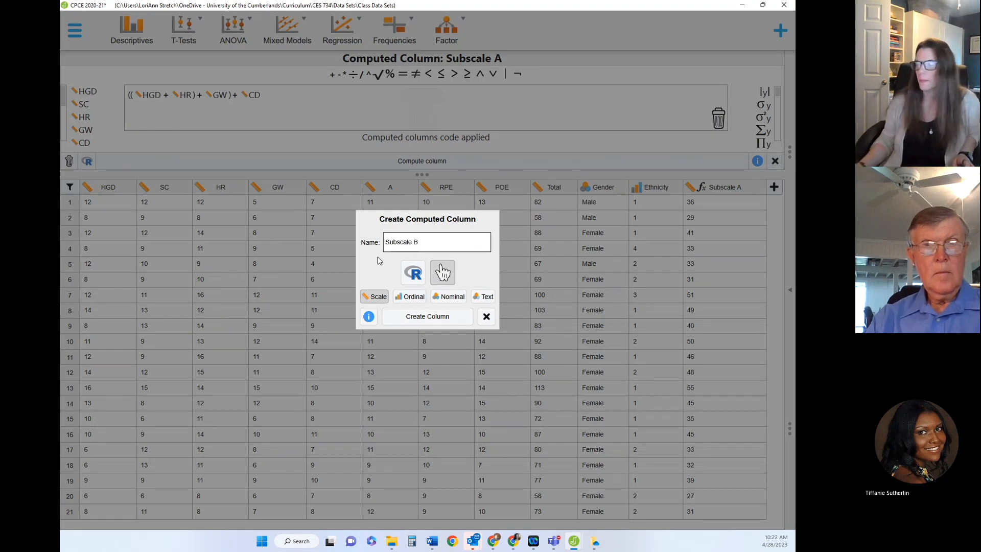
pyautogui.click(415, 317)
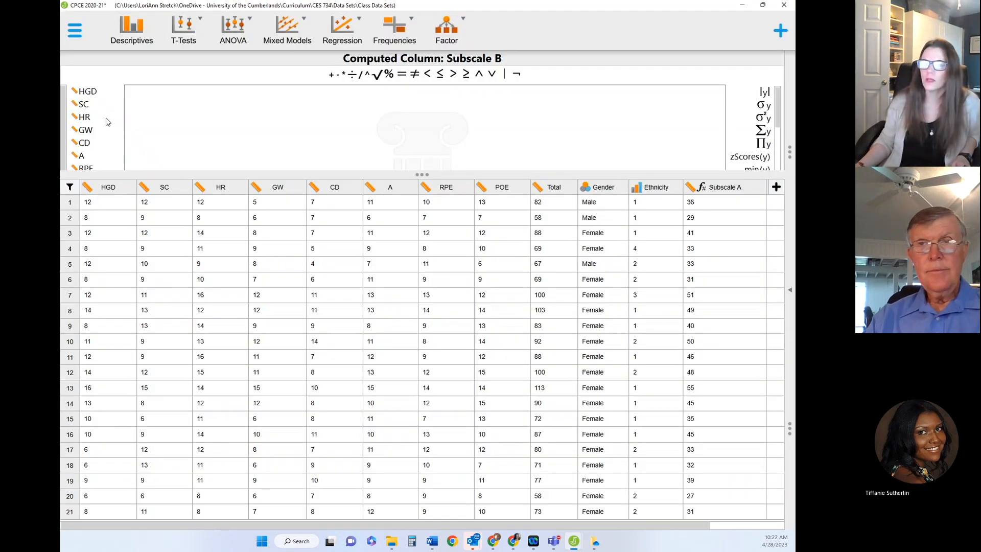
# Define Subscale B as A + RPE and compute the column
pyautogui.scroll(-1, 100, 119)
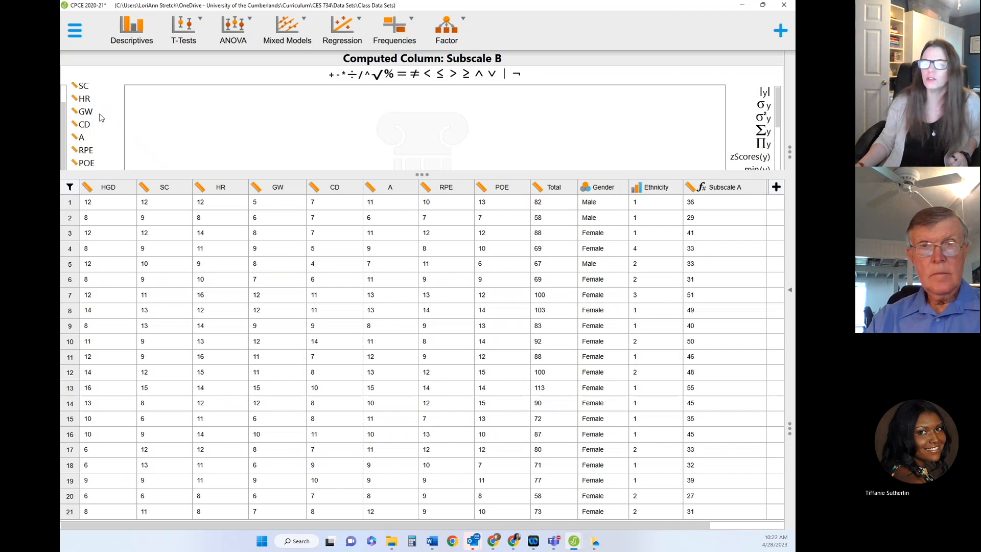
pyautogui.moveTo(81, 137); pyautogui.dragTo(137, 95)
pyautogui.click(332, 77)
pyautogui.moveTo(84, 150); pyautogui.dragTo(492, 99)
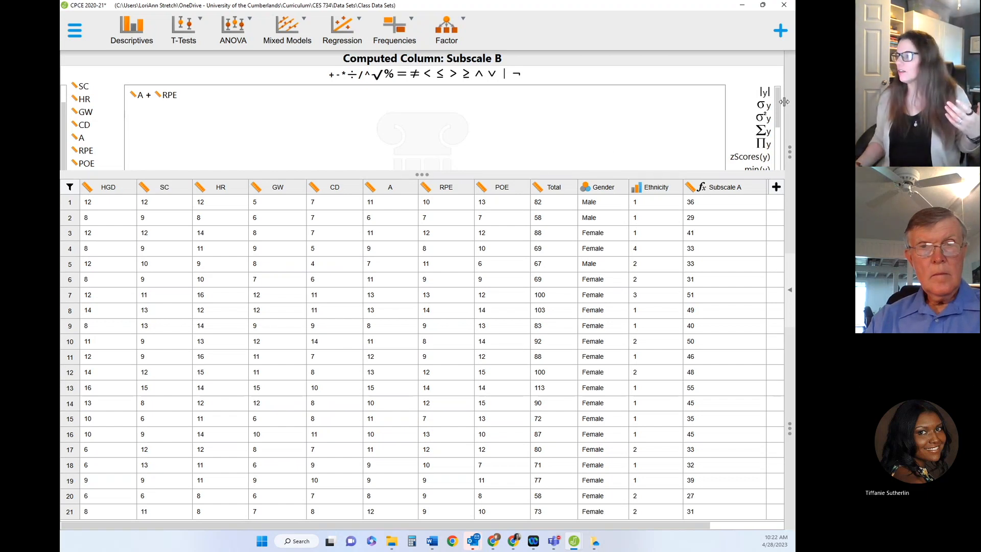
pyautogui.moveTo(779, 106)
pyautogui.mouseDown()
pyautogui.moveTo(779, 171)
pyautogui.moveTo(778, 102)
pyautogui.mouseUp()
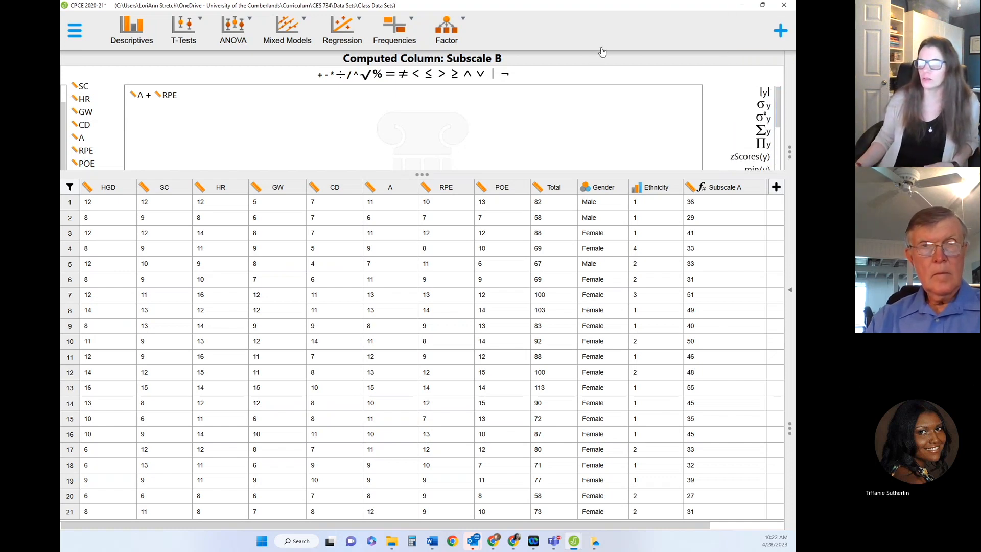
pyautogui.click(763, 6)
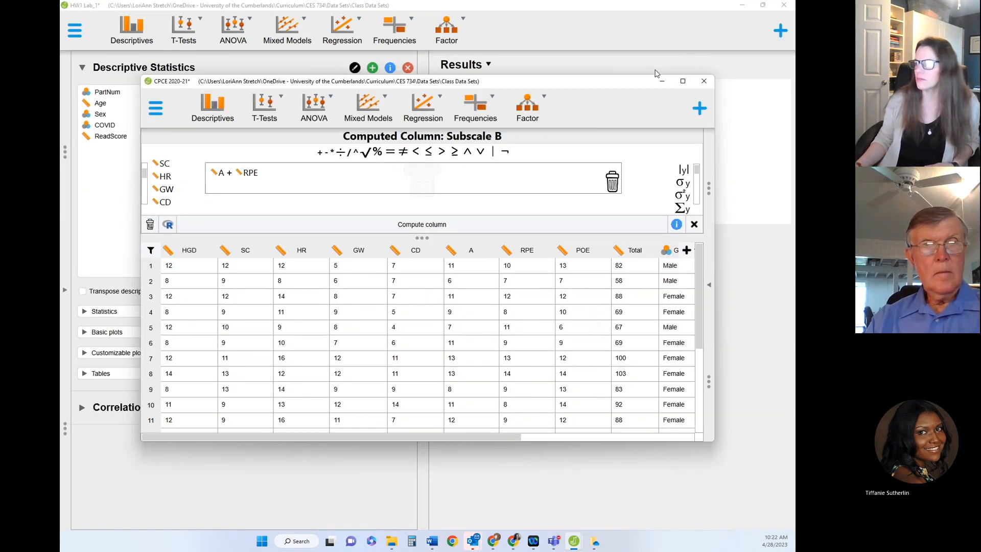
pyautogui.click(682, 85)
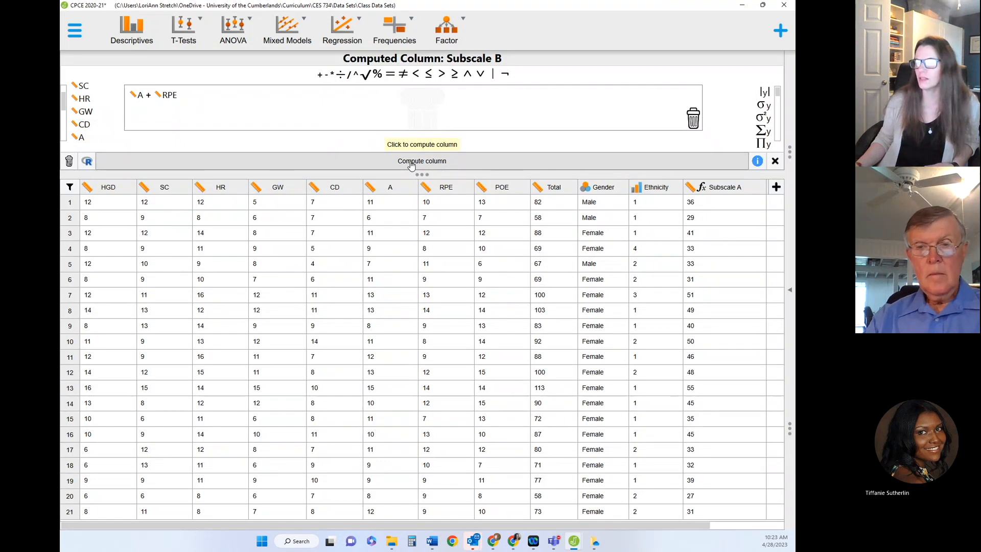
pyautogui.click(410, 162)
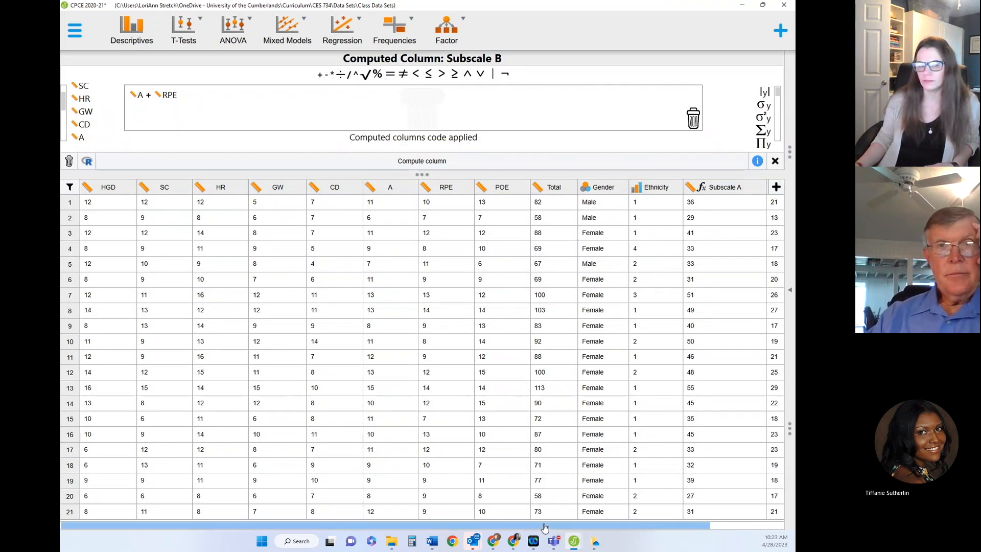
pyautogui.moveTo(545, 526); pyautogui.dragTo(673, 519)
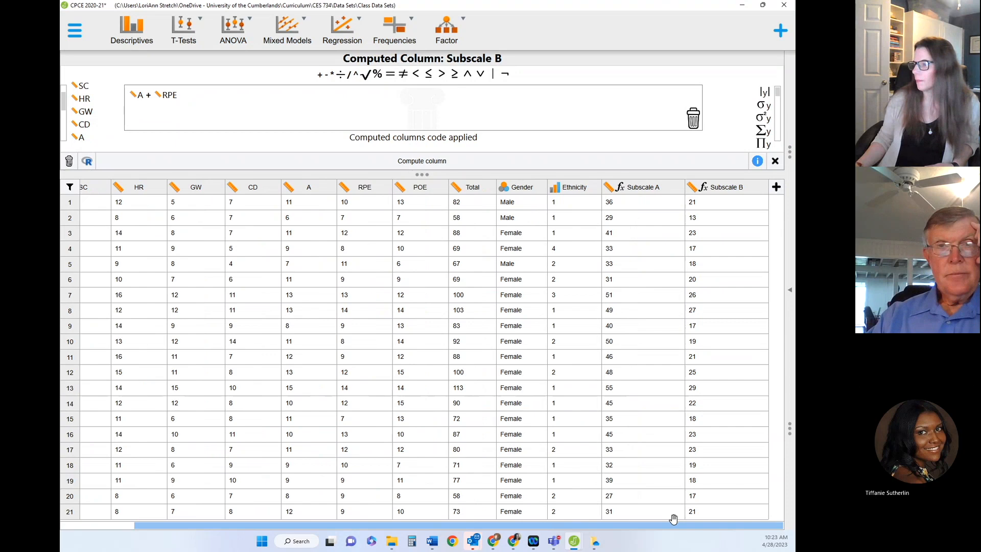
# Create a third computed column named Subscale C with Scale measurement level
pyautogui.click(777, 187)
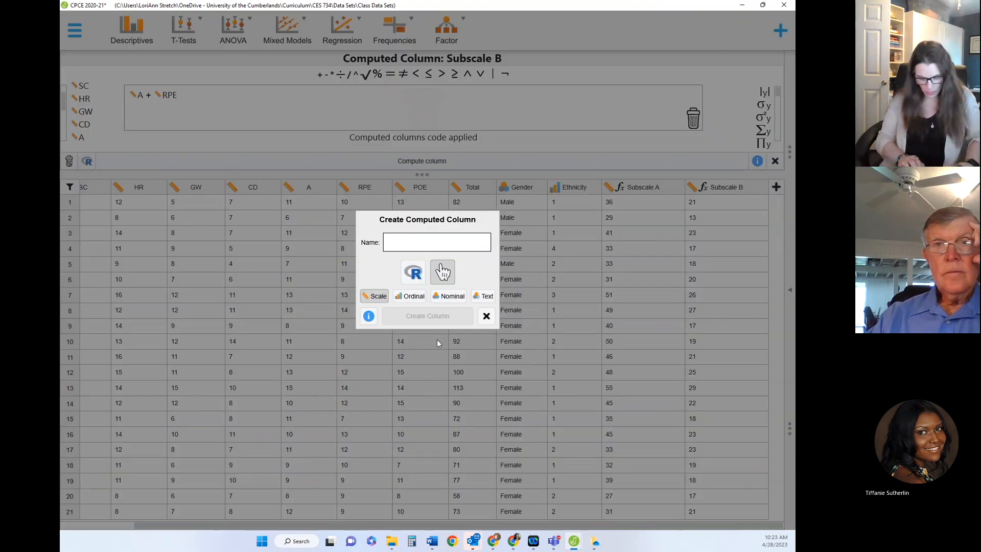
pyautogui.write('Subscale C')
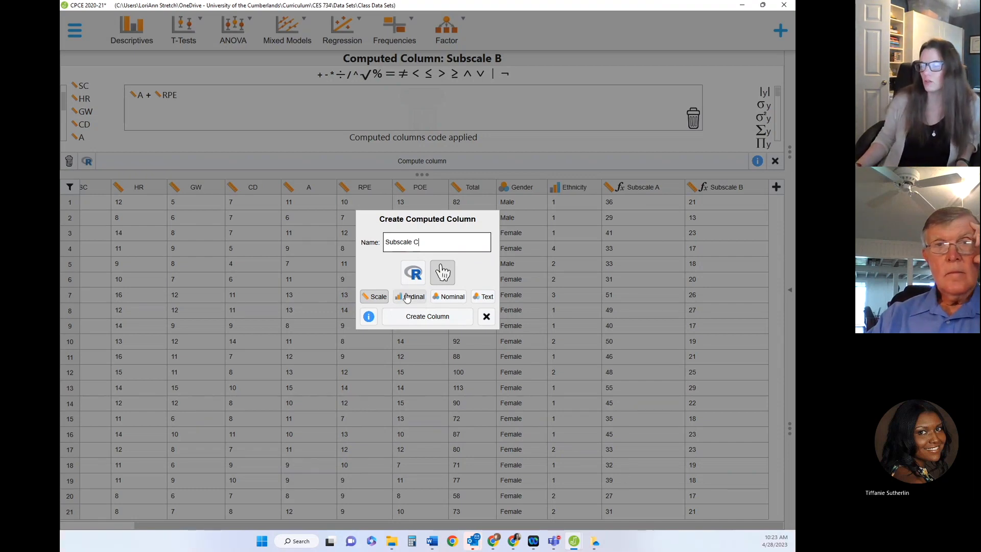
pyautogui.click(407, 317)
# Define Subscale C as SC + POE and compute the column
pyautogui.doubleClick(83, 104)
pyautogui.click(321, 75)
pyautogui.scroll(-2, 85, 133)
pyautogui.moveTo(86, 150); pyautogui.dragTo(290, 89)
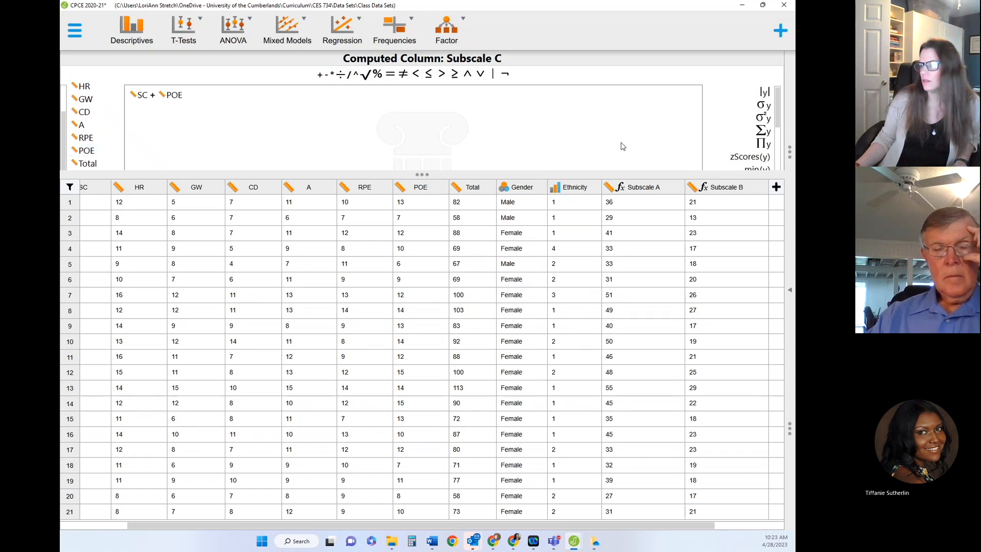
pyautogui.click(761, 6)
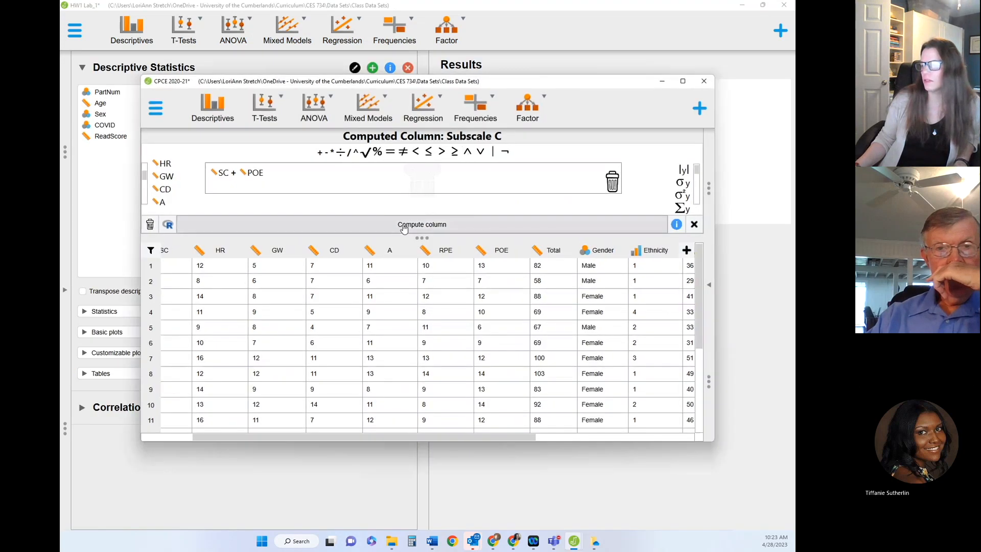
pyautogui.click(683, 81)
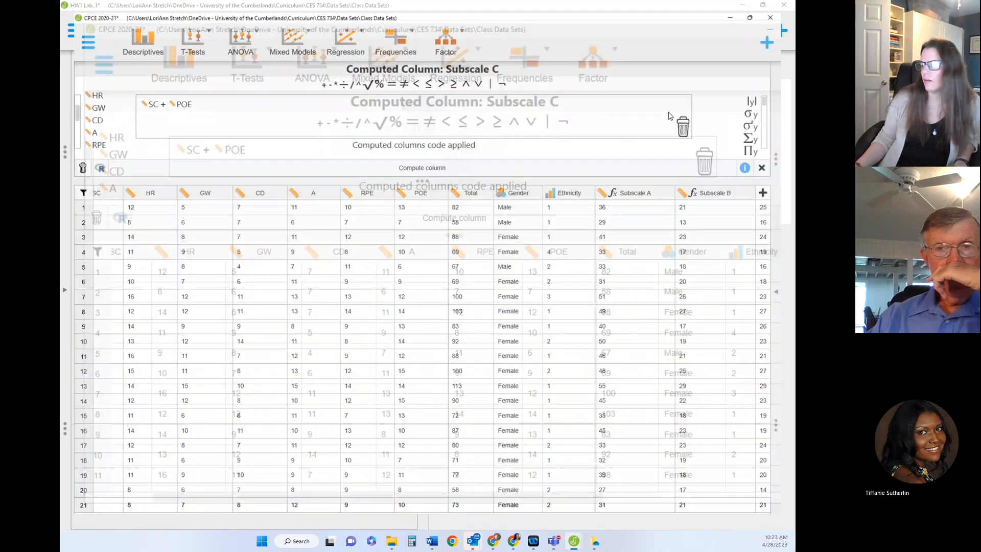
pyautogui.moveTo(416, 526); pyautogui.dragTo(655, 529)
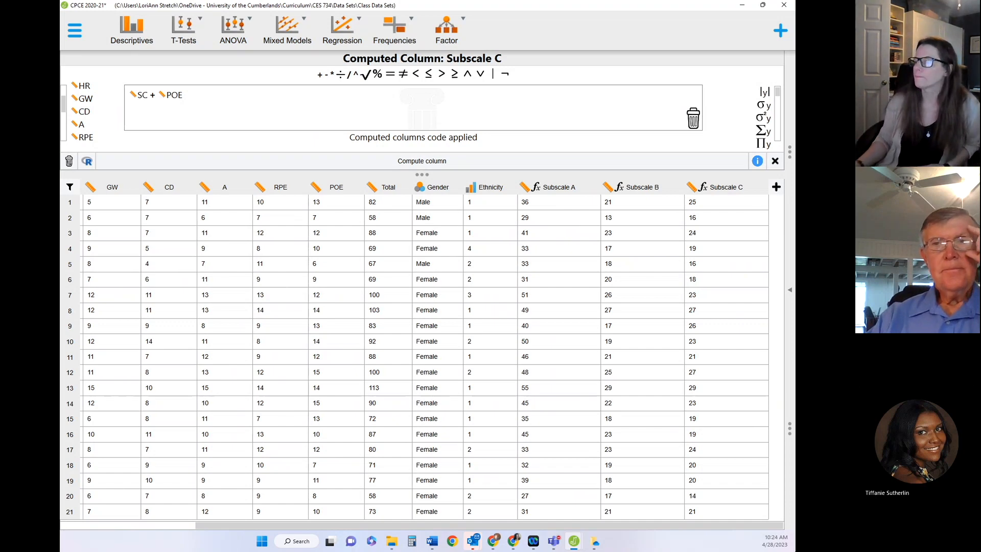
# Close the formula editor and clear Total and the Gender split from the Descriptive Statistics analysis
pyautogui.click(776, 162)
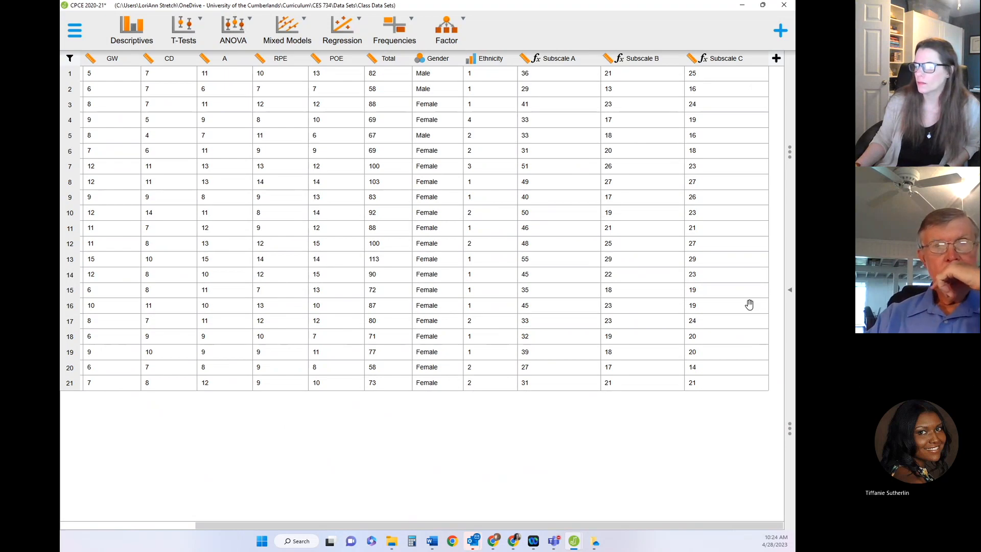
pyautogui.click(790, 292)
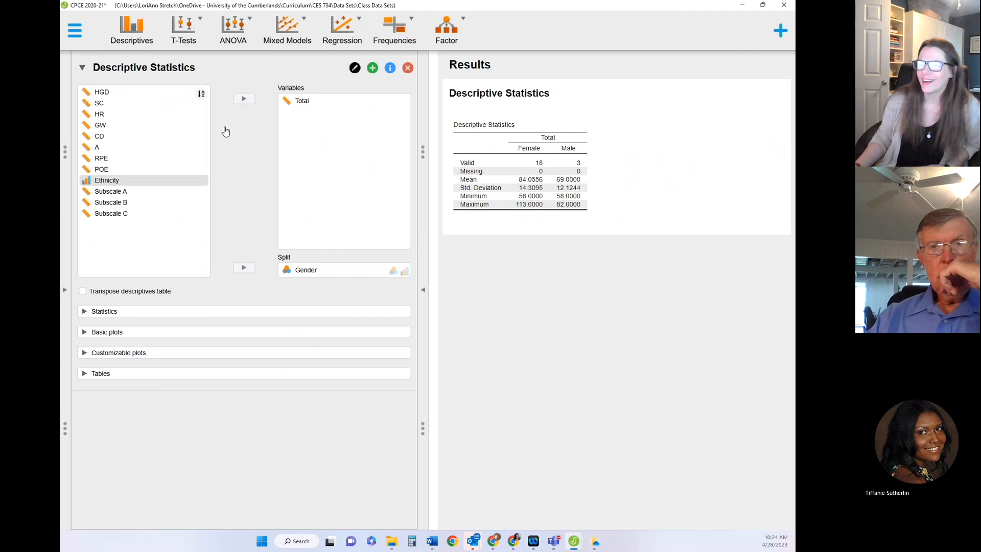
pyautogui.click(295, 102)
pyautogui.click(245, 99)
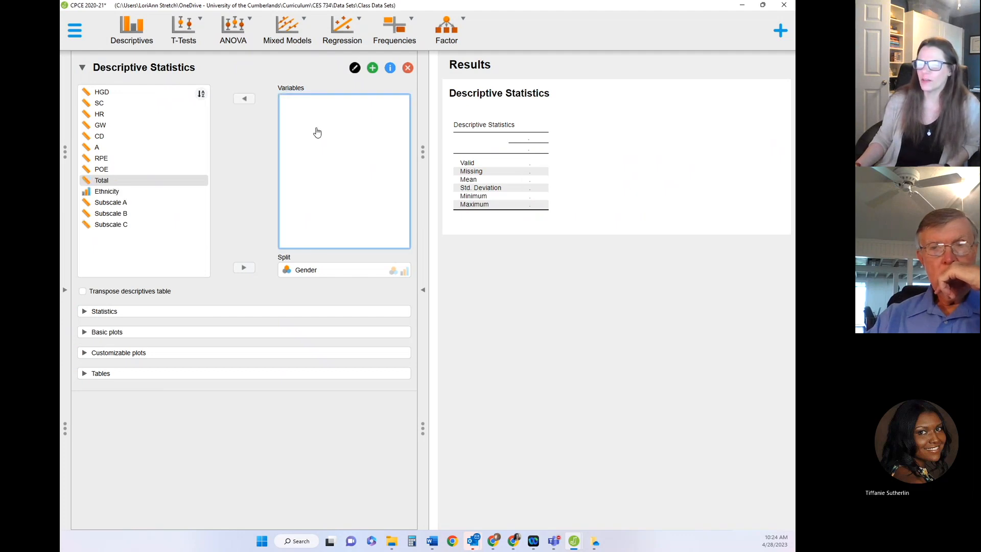
pyautogui.doubleClick(274, 271)
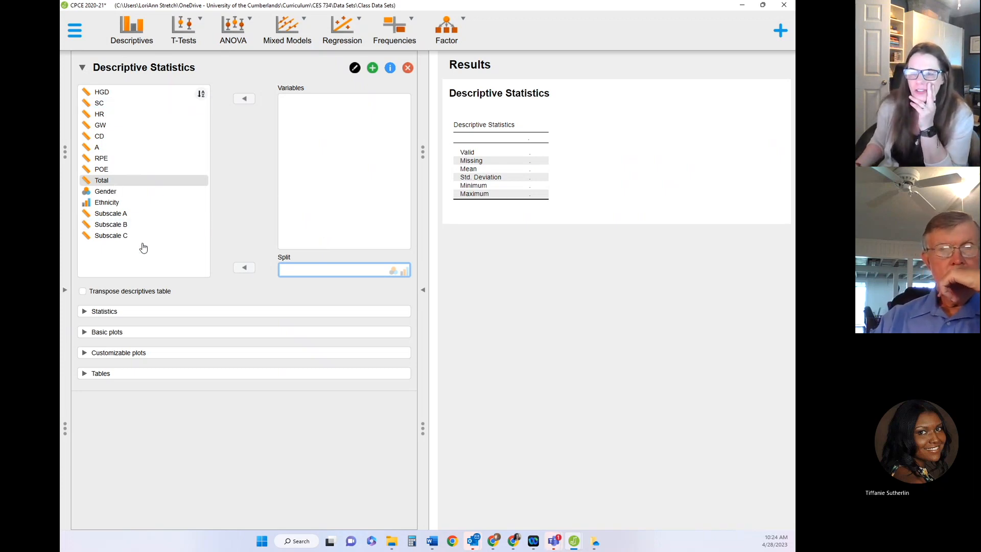
# Add Subscale A, Subscale B and Subscale C as the analysis variables and split the descriptives by Gender
pyautogui.click(109, 215)
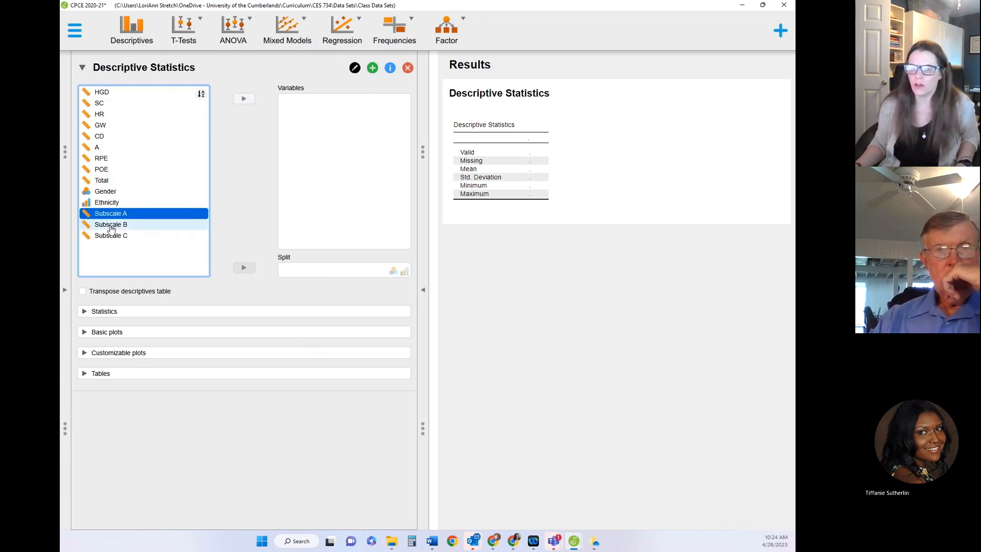
pyautogui.keyDown('ctrl'); pyautogui.click(110, 226); pyautogui.keyUp('ctrl')
pyautogui.keyDown('ctrl'); pyautogui.click(107, 236); pyautogui.keyUp('ctrl')
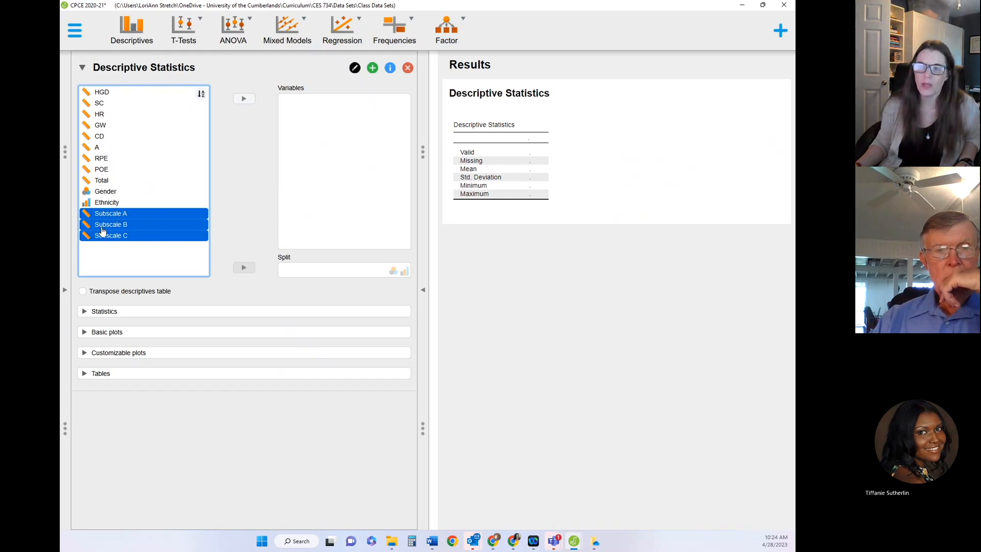
pyautogui.click(245, 100)
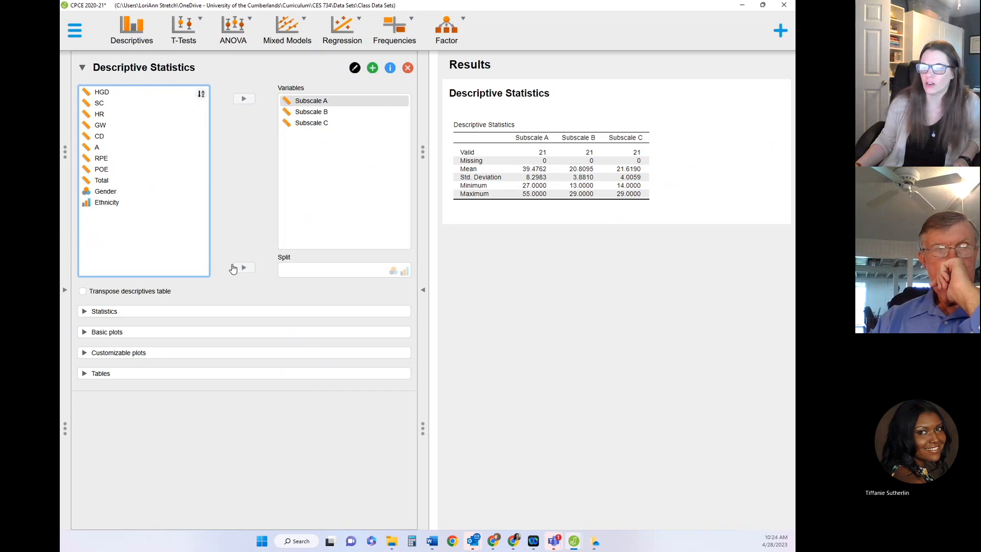
pyautogui.click(97, 195)
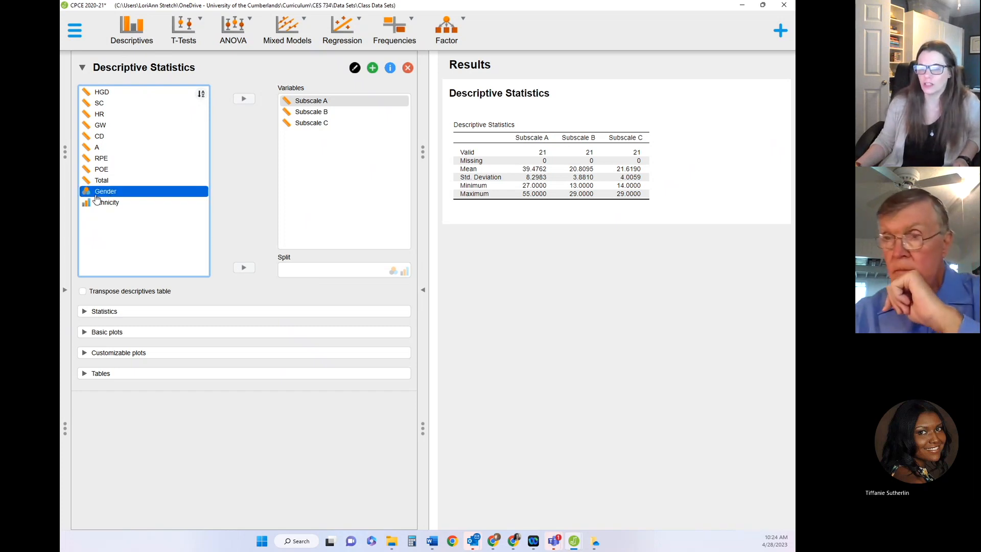
pyautogui.click(244, 267)
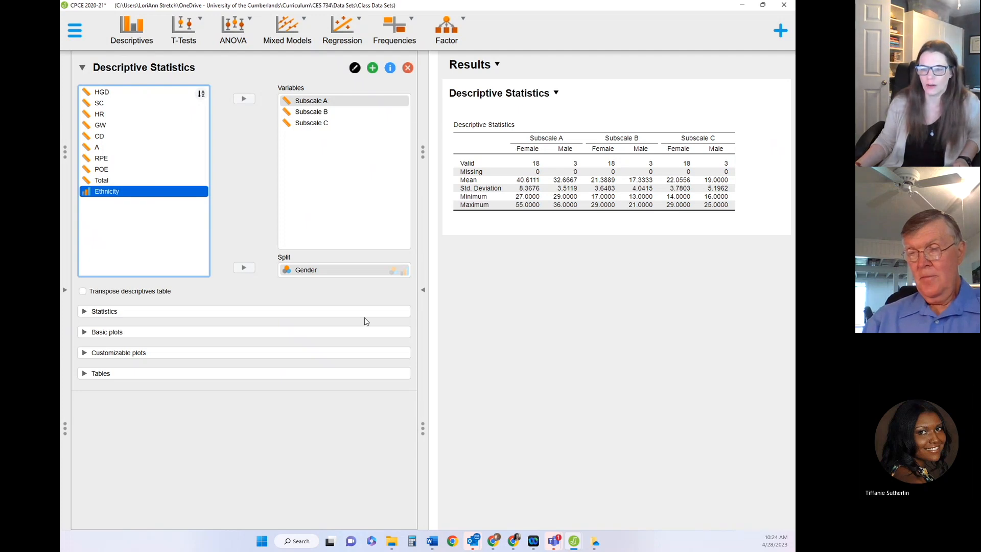
# Add boxplots with labelled outliers for the three subscales to the descriptive statistics
pyautogui.click(162, 313)
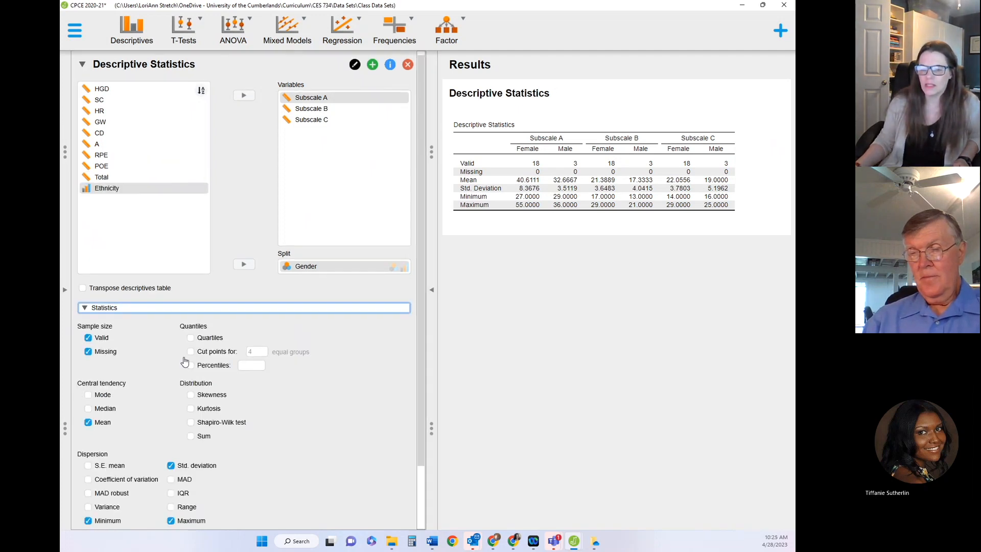
pyautogui.scroll(-2, 225, 337)
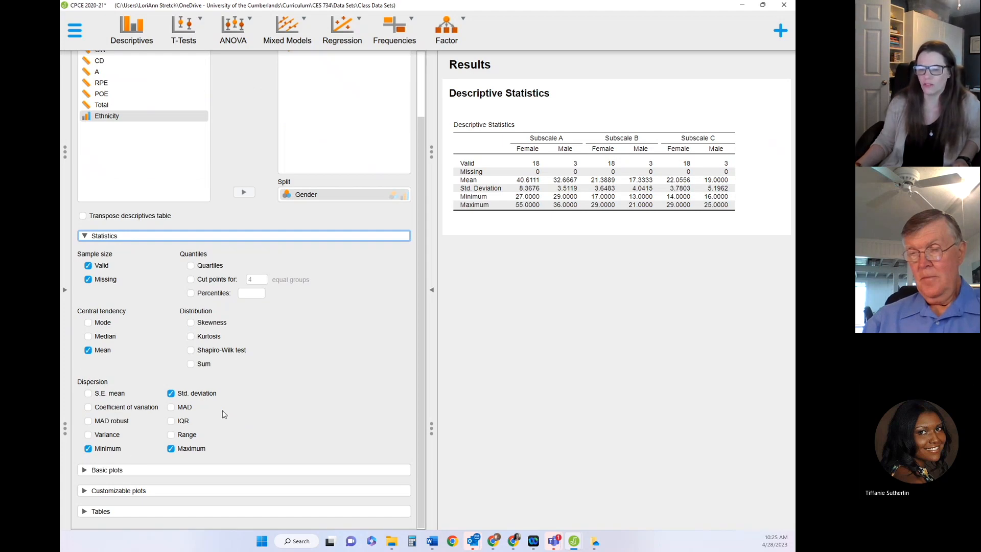
pyautogui.click(163, 475)
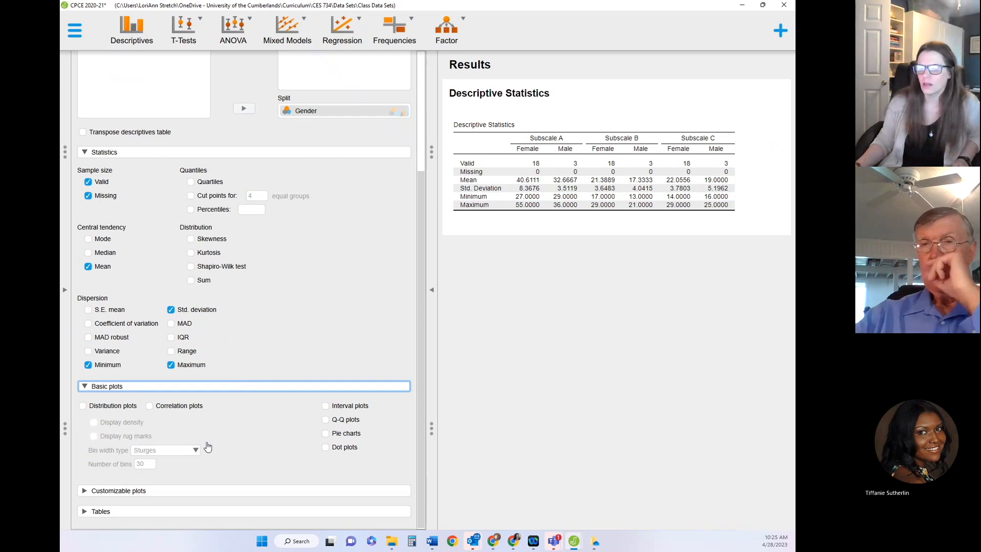
pyautogui.click(84, 491)
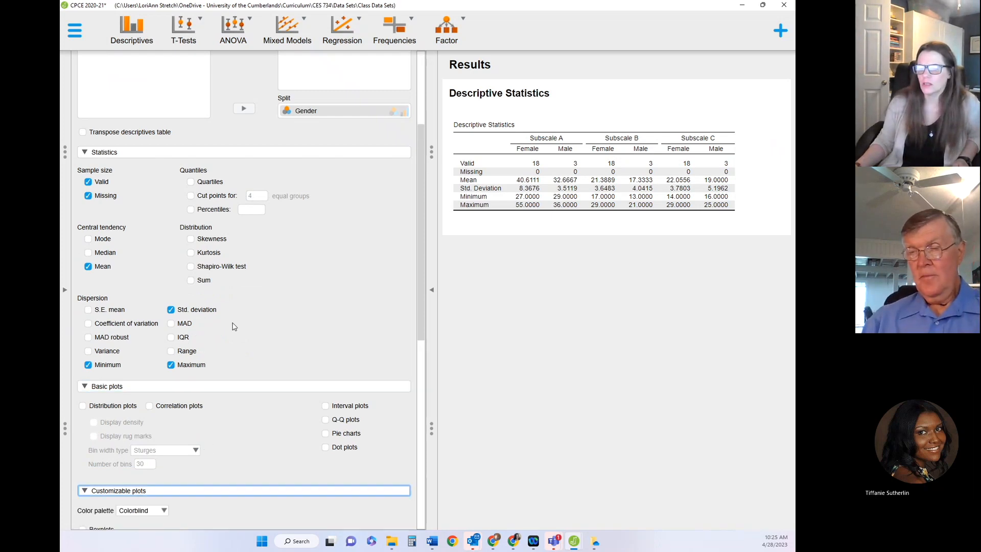
pyautogui.click(83, 115)
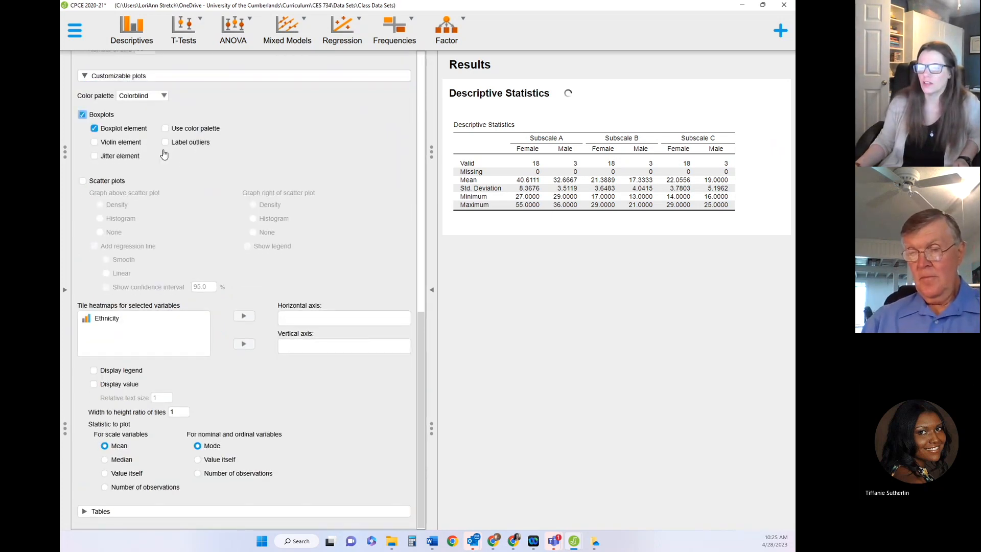
pyautogui.click(165, 142)
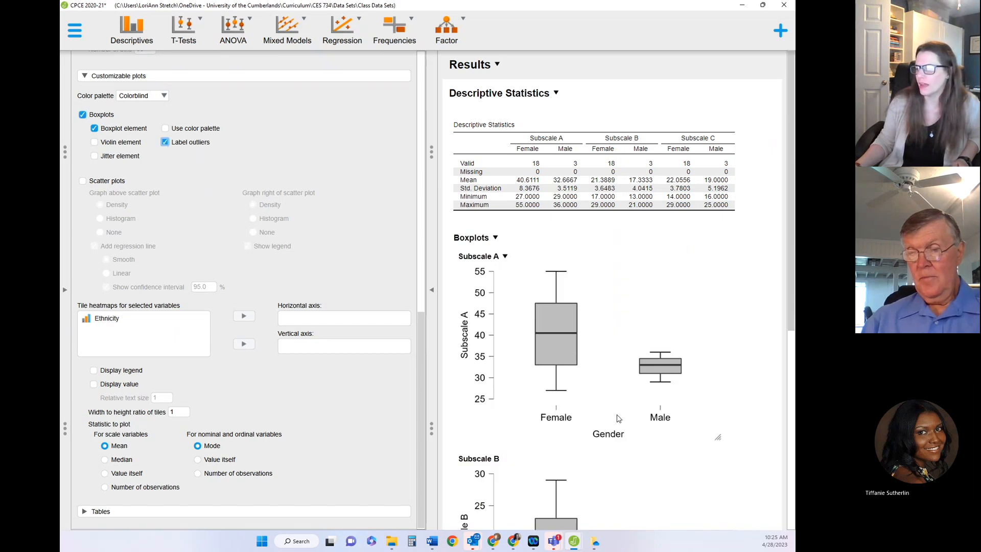
pyautogui.scroll(-6, 619, 419)
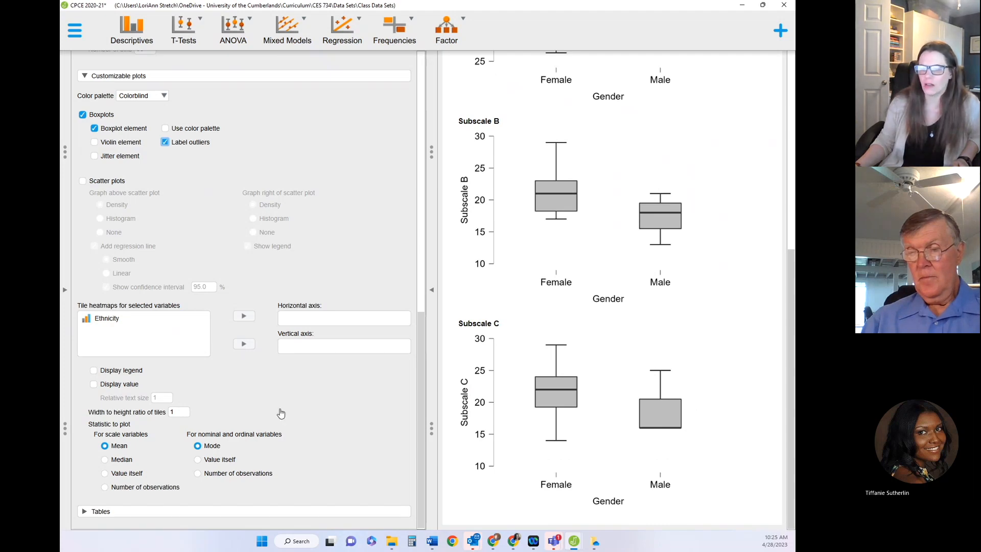
# Add scatter plots with a linear regression line and no graphs above or beside them, and review the subscale pairs
pyautogui.scroll(1, 193, 269)
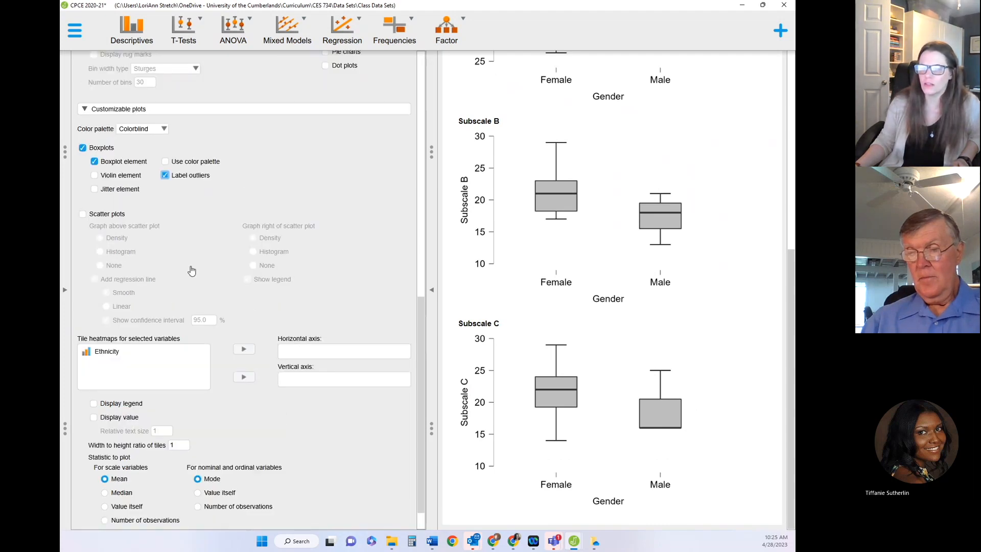
pyautogui.click(82, 215)
pyautogui.click(101, 266)
pyautogui.click(254, 267)
pyautogui.click(106, 306)
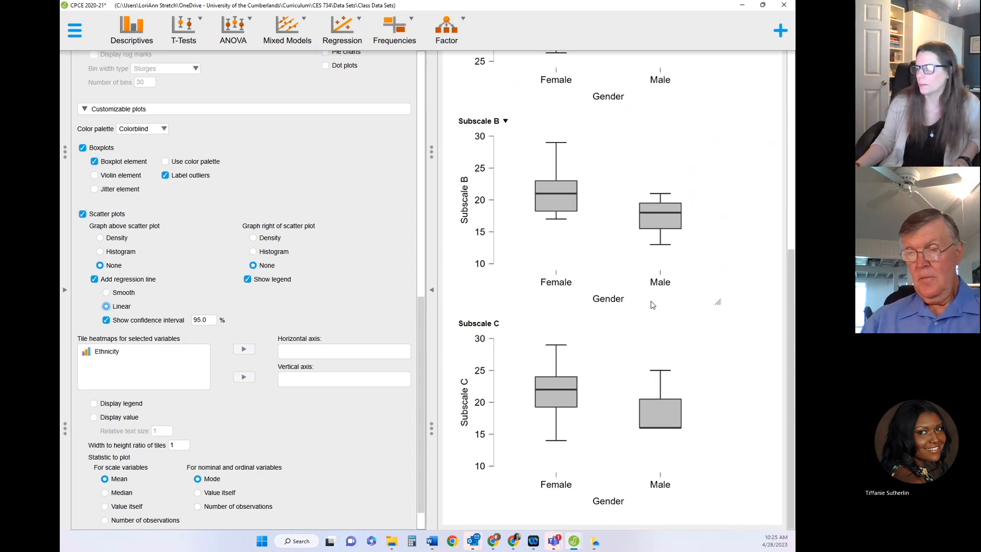
pyautogui.scroll(-10, 652, 306)
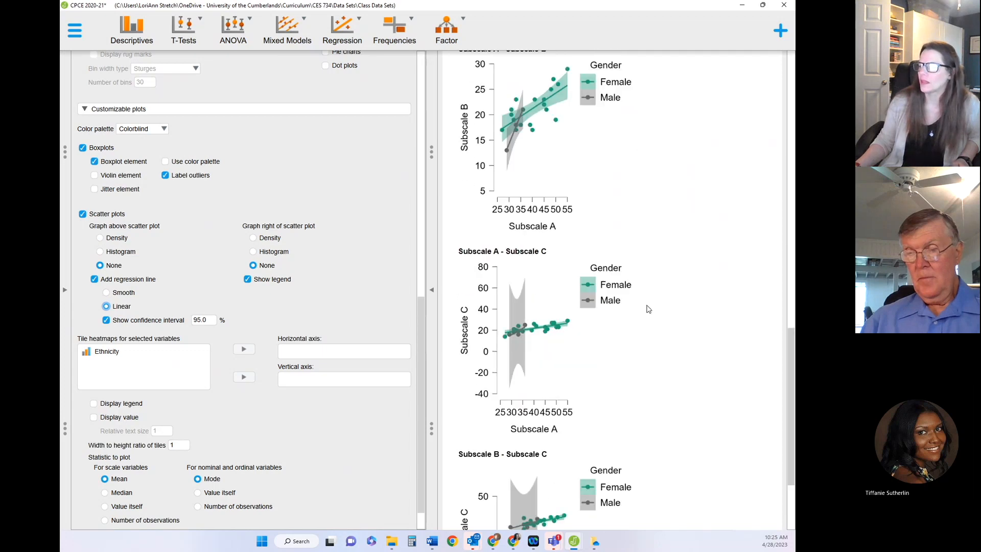
pyautogui.scroll(2, 649, 308)
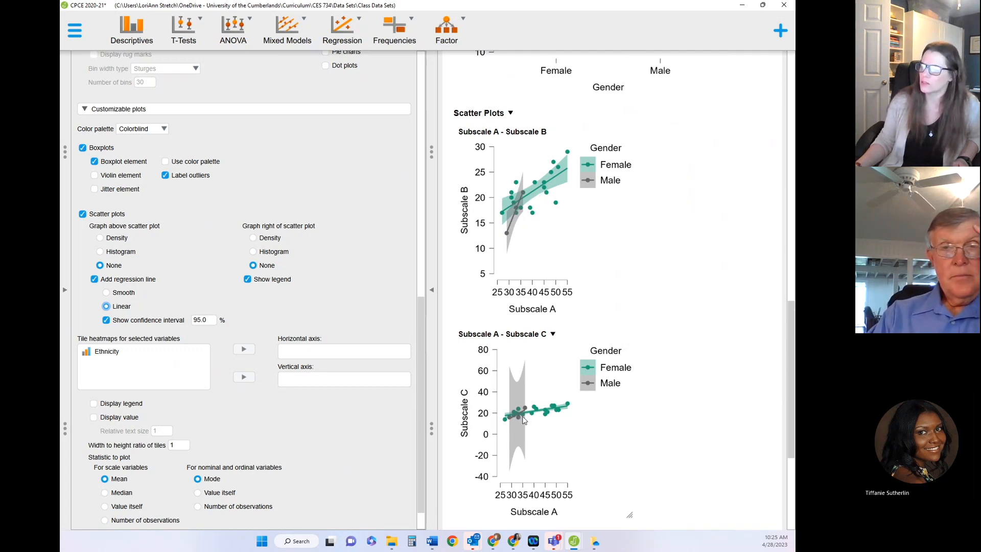
pyautogui.scroll(-4, 605, 436)
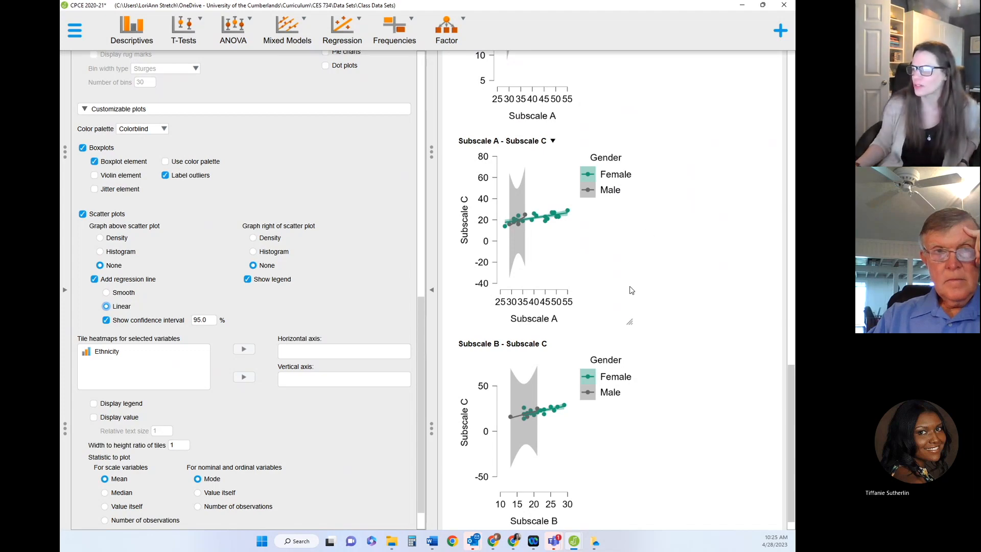
pyautogui.scroll(-1, 631, 290)
pyautogui.scroll(-2, 327, 373)
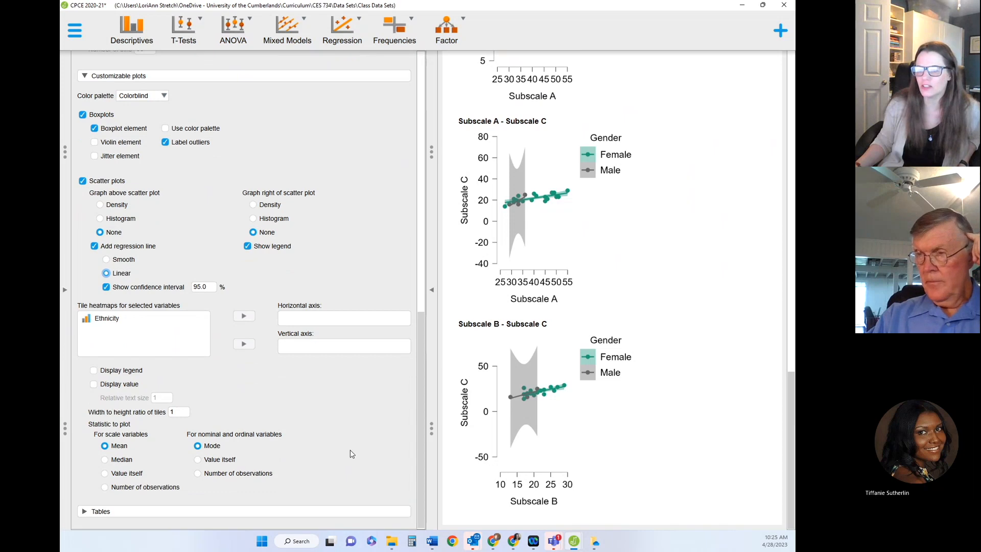
pyautogui.scroll(15, 353, 430)
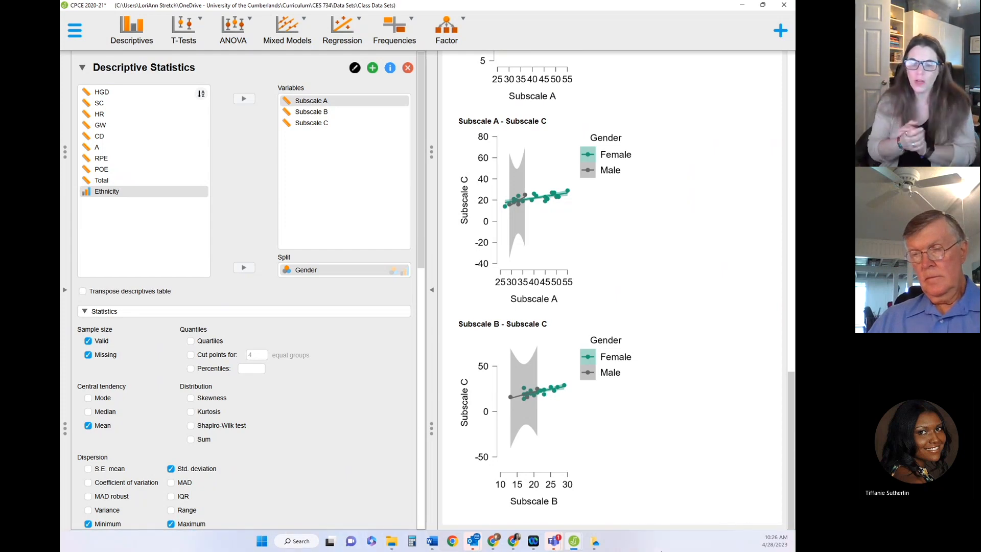
# Open the Jury Study data file from the Class Data Sets folder
pyautogui.click(75, 31)
pyautogui.click(97, 63)
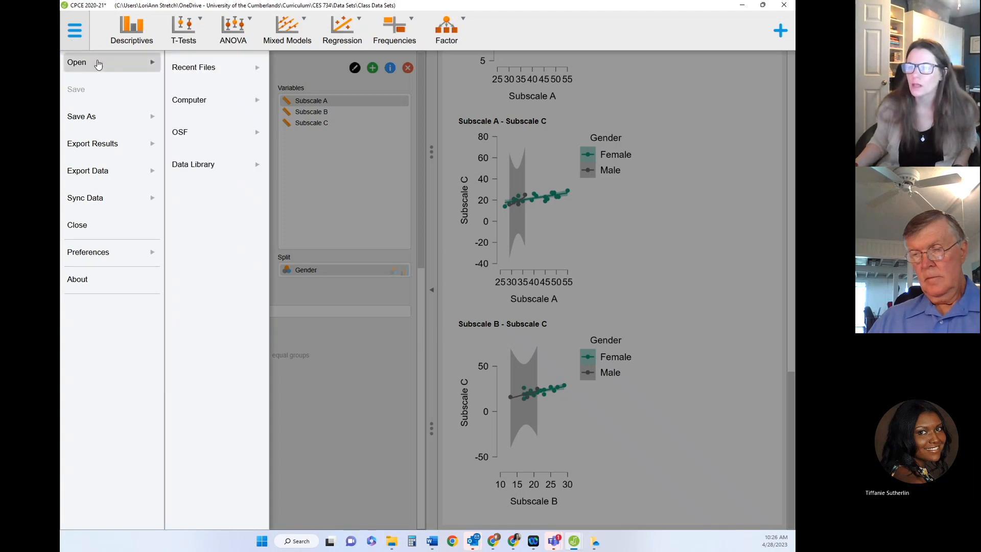
pyautogui.click(205, 70)
pyautogui.click(198, 101)
pyautogui.click(295, 88)
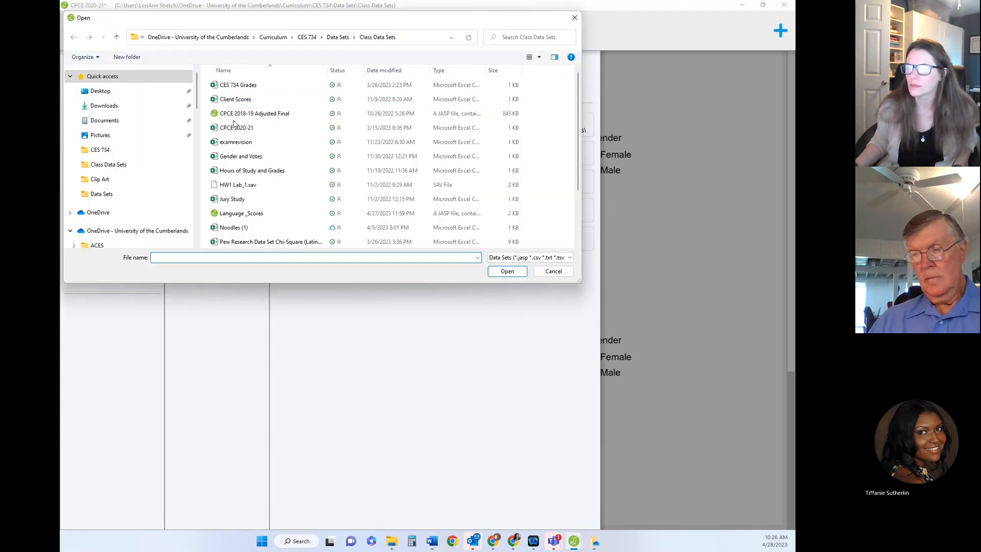
pyautogui.click(231, 201)
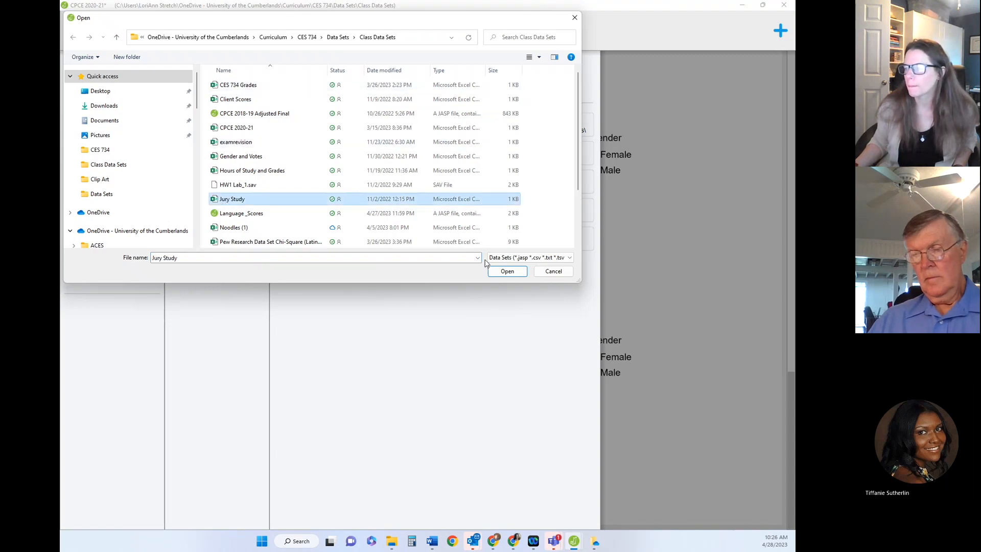
pyautogui.click(507, 271)
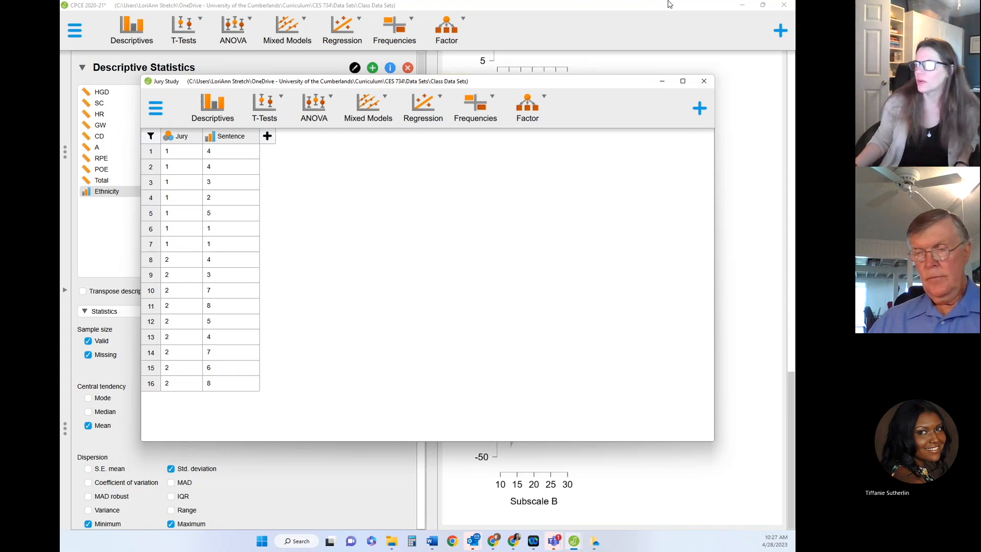
# Close the CPCE 2020-21 data set and maximize the Jury Study window
pyautogui.click(782, 5)
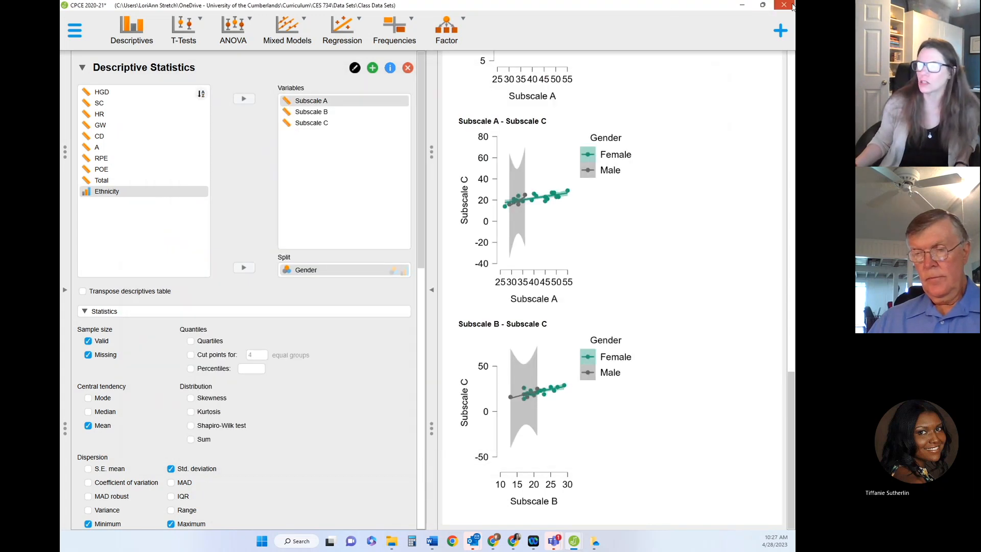
pyautogui.click(485, 287)
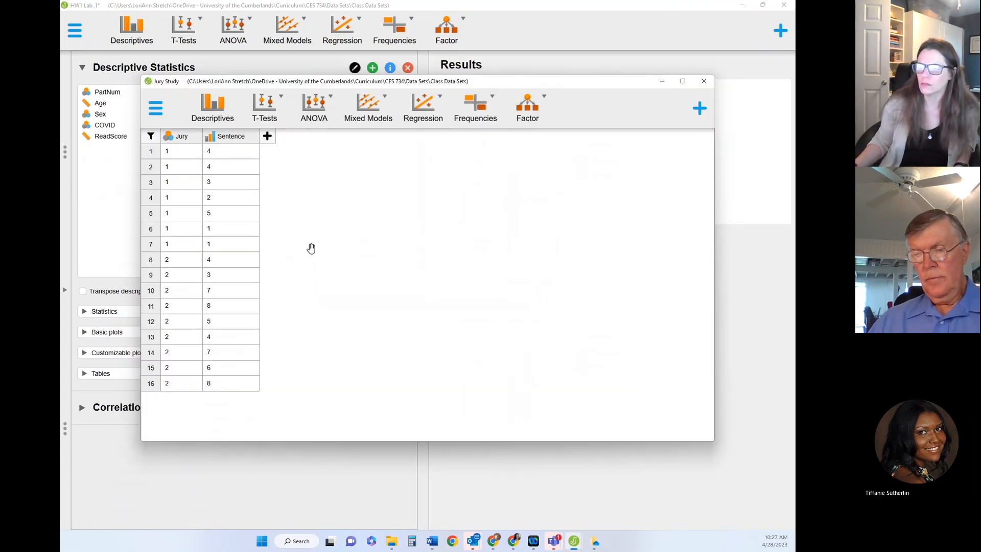
pyautogui.click(683, 81)
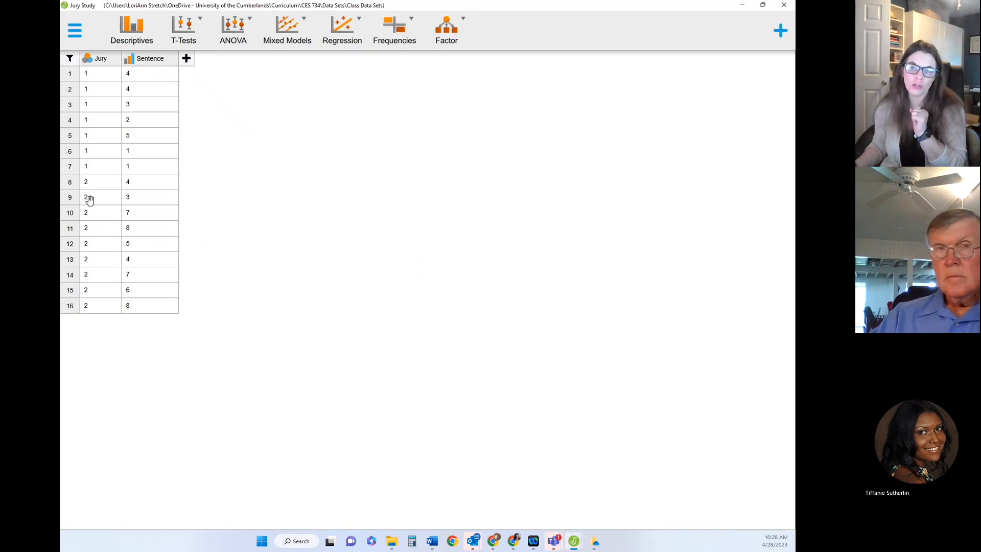
# Change the Sentence variable to Scale and start a classical Independent Samples T-Test
pyautogui.click(129, 60)
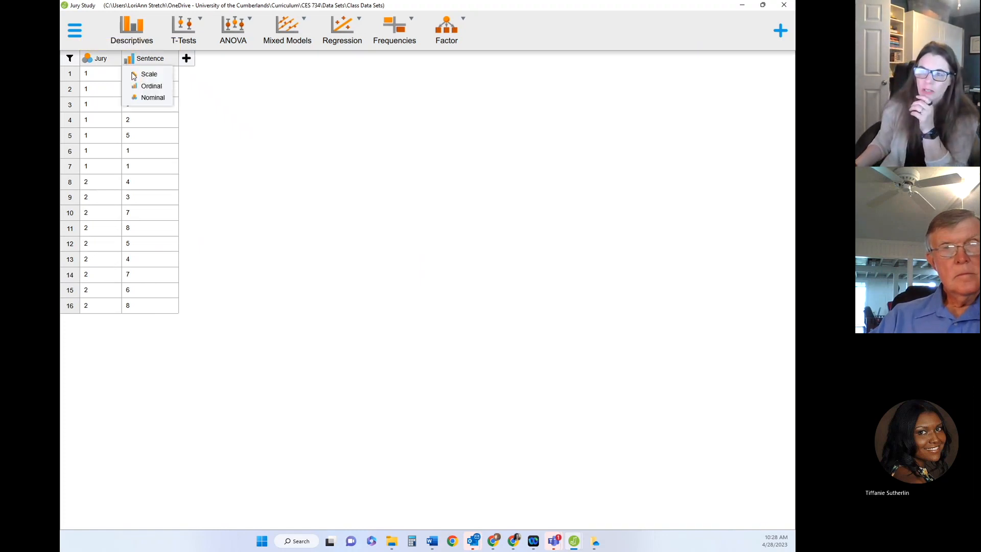
pyautogui.click(144, 73)
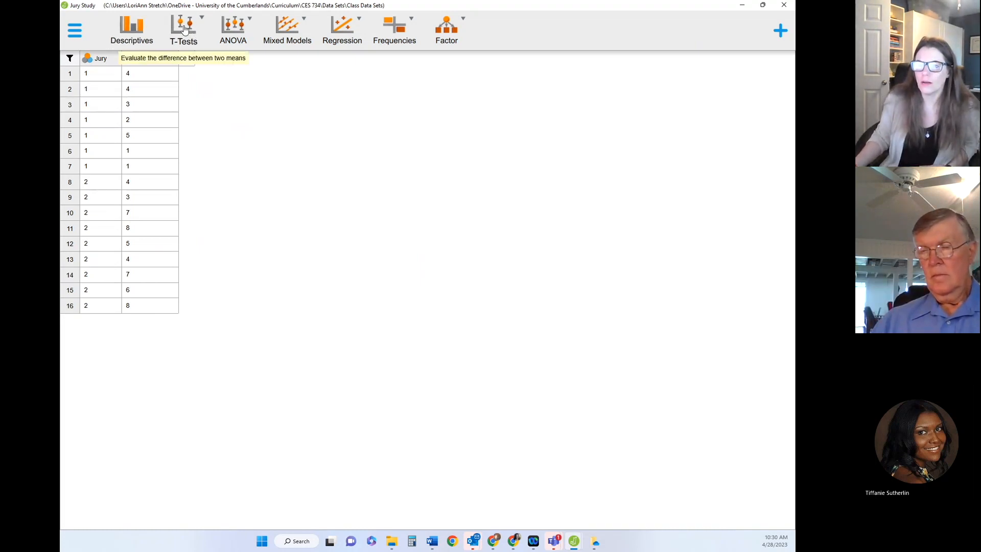
pyautogui.click(185, 29)
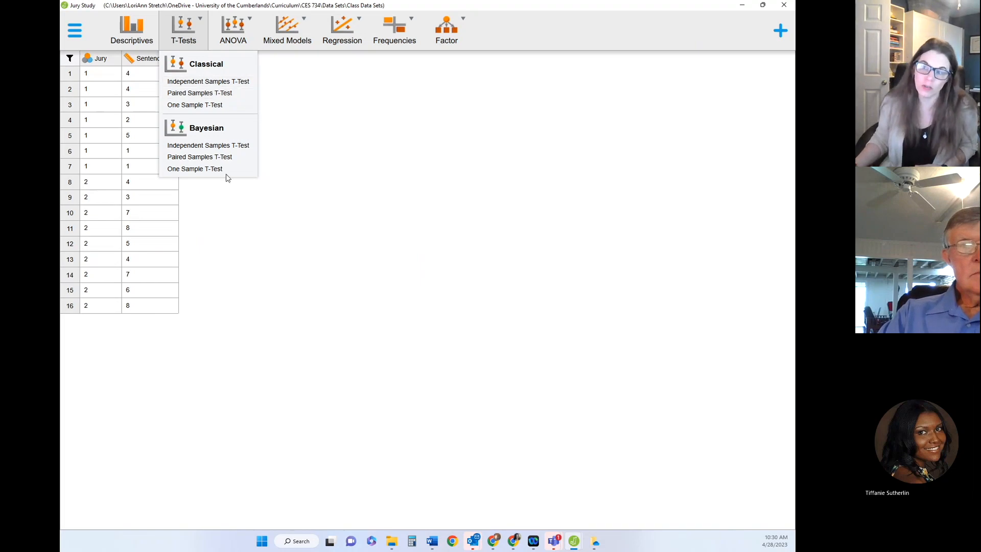
pyautogui.click(200, 82)
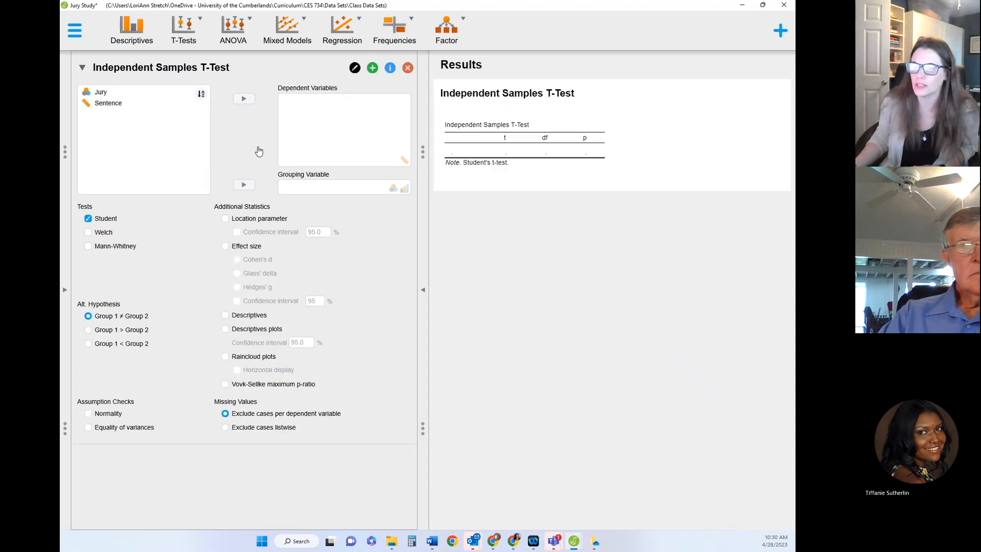
# Assign Sentence as the dependent variable and Jury as the grouping variable of the t-test
pyautogui.click(164, 104)
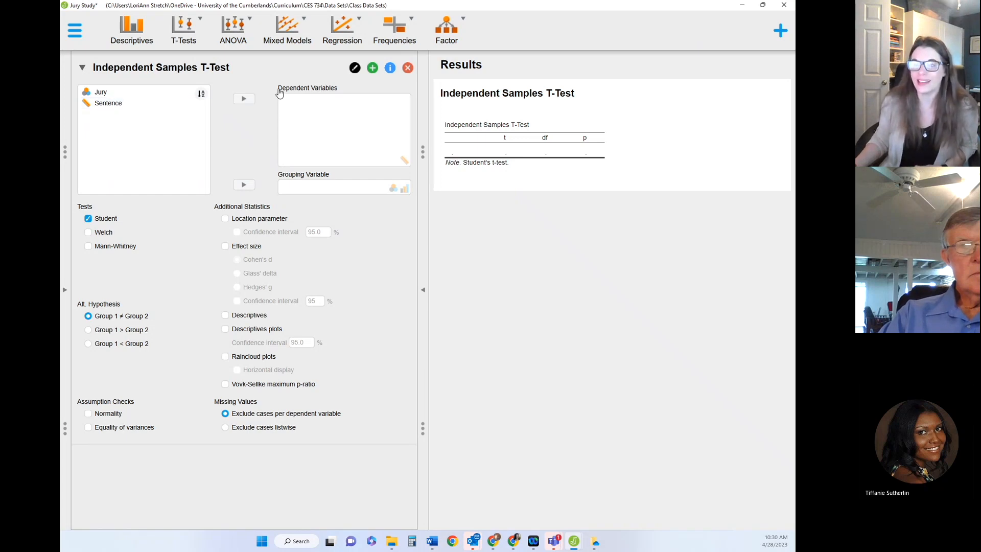
pyautogui.click(111, 108)
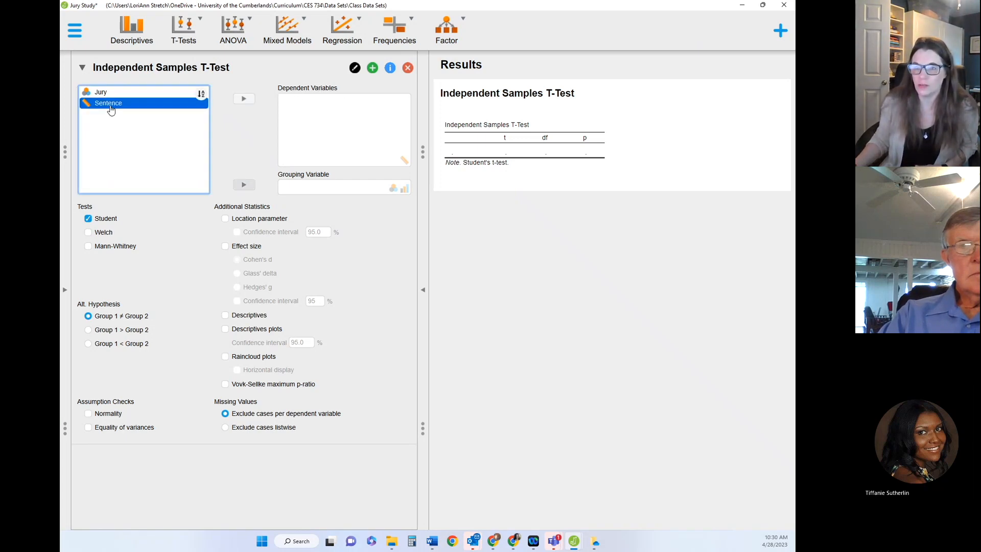
pyautogui.click(244, 98)
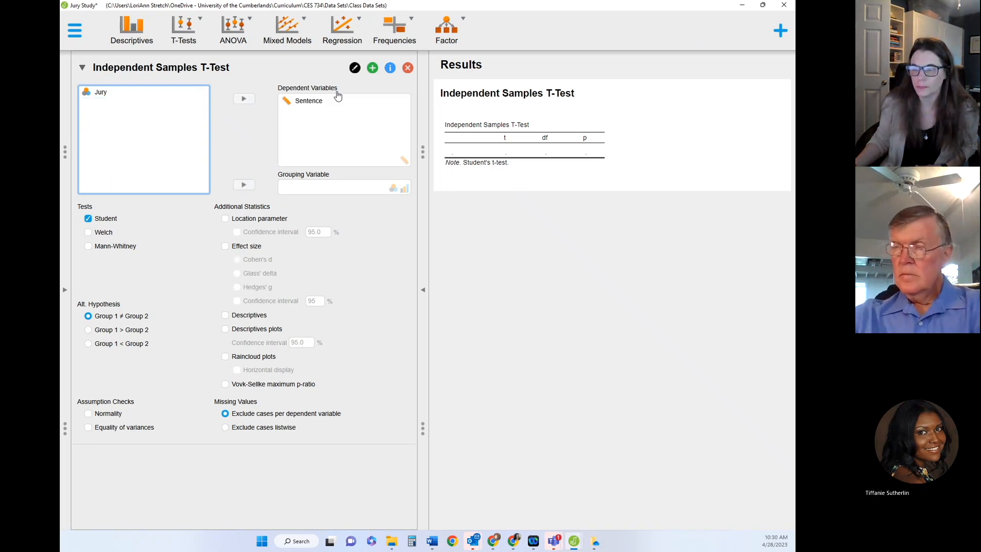
pyautogui.click(87, 92)
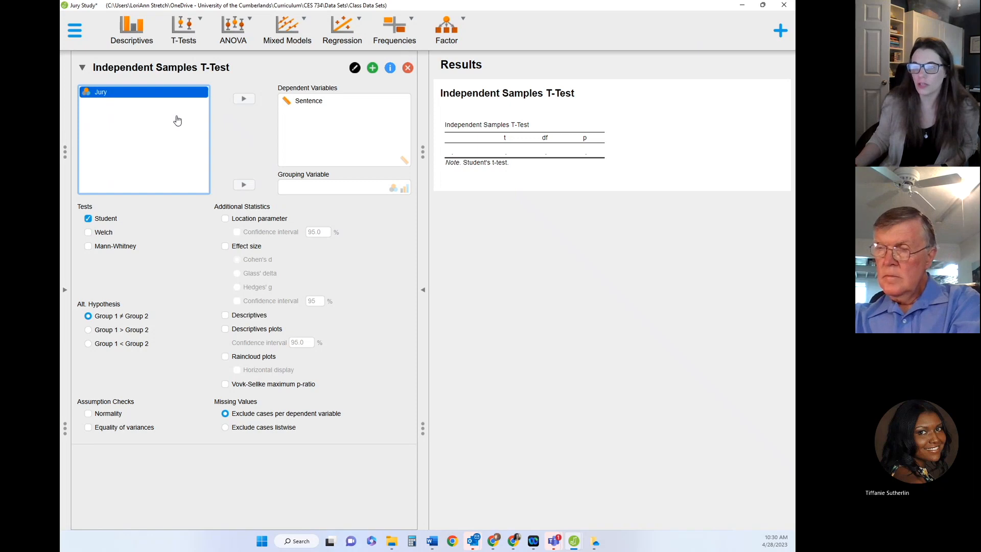
pyautogui.click(244, 185)
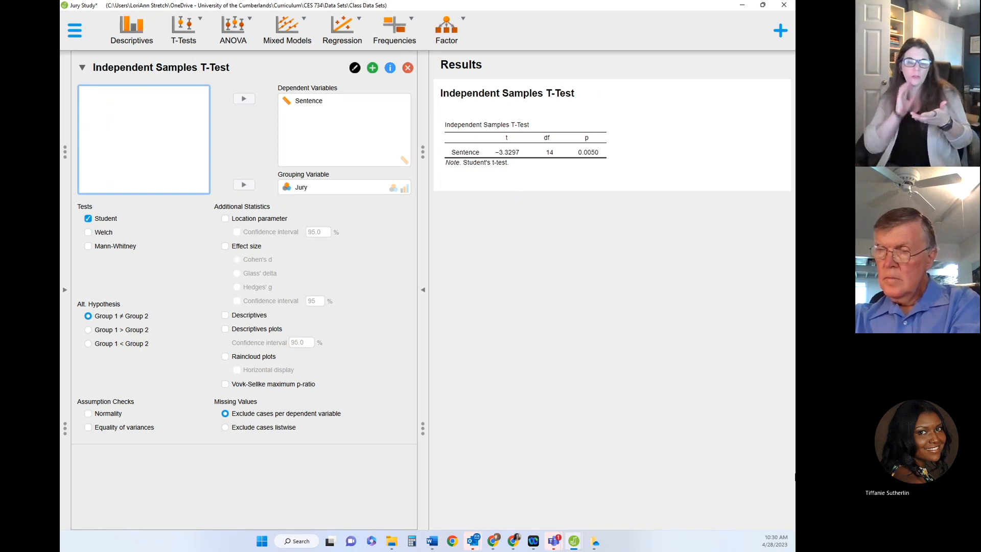
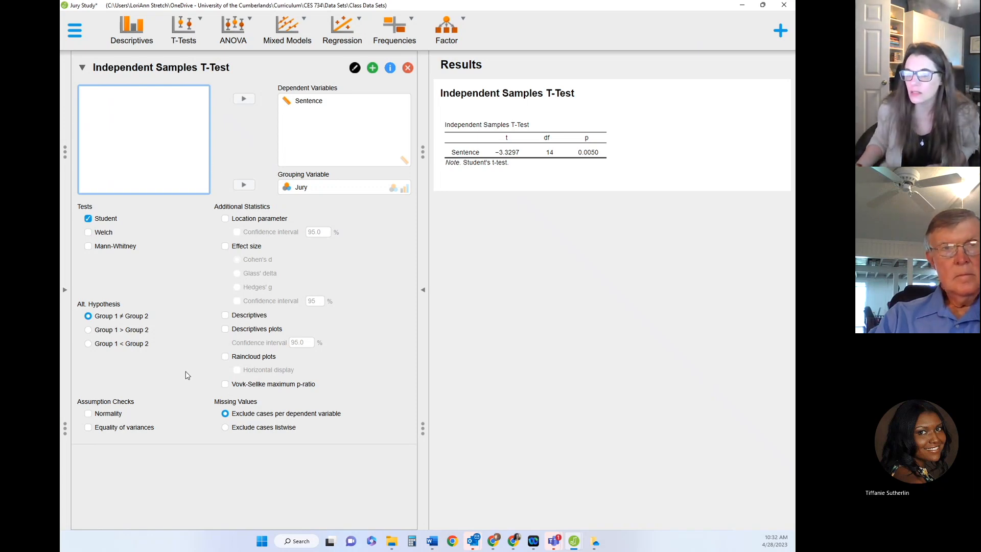
# Add the normality and equality of variances assumption checks to the independent samples t-test
pyautogui.click(88, 413)
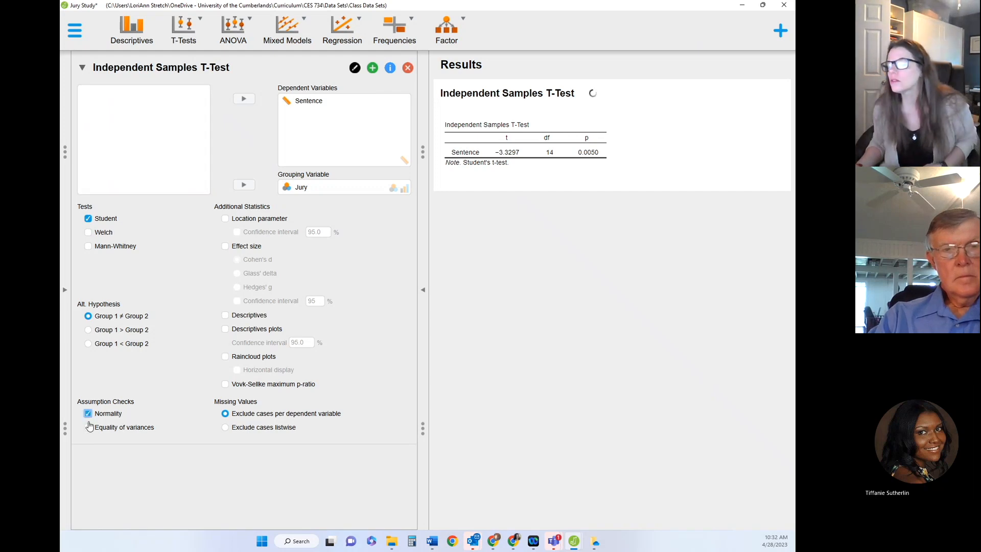
pyautogui.click(87, 428)
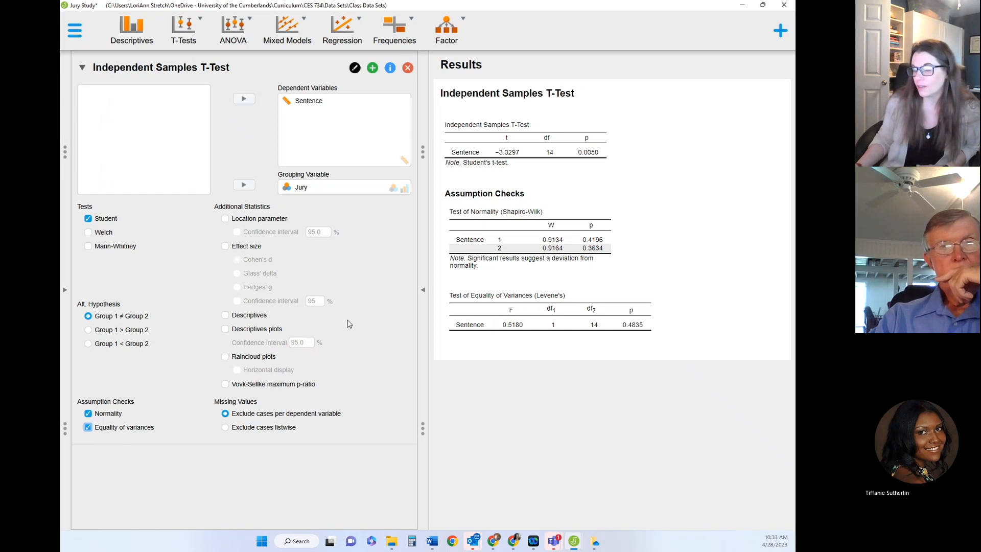
# Create a Descriptive Statistics analysis with Sentence as the variable, split by Jury
pyautogui.click(127, 33)
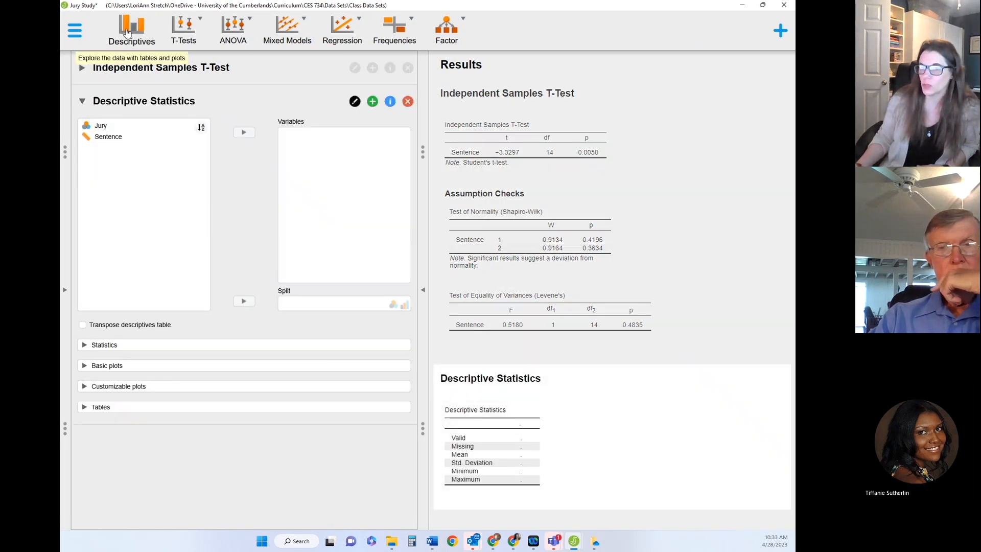
pyautogui.click(108, 136)
pyautogui.click(243, 134)
pyautogui.click(103, 126)
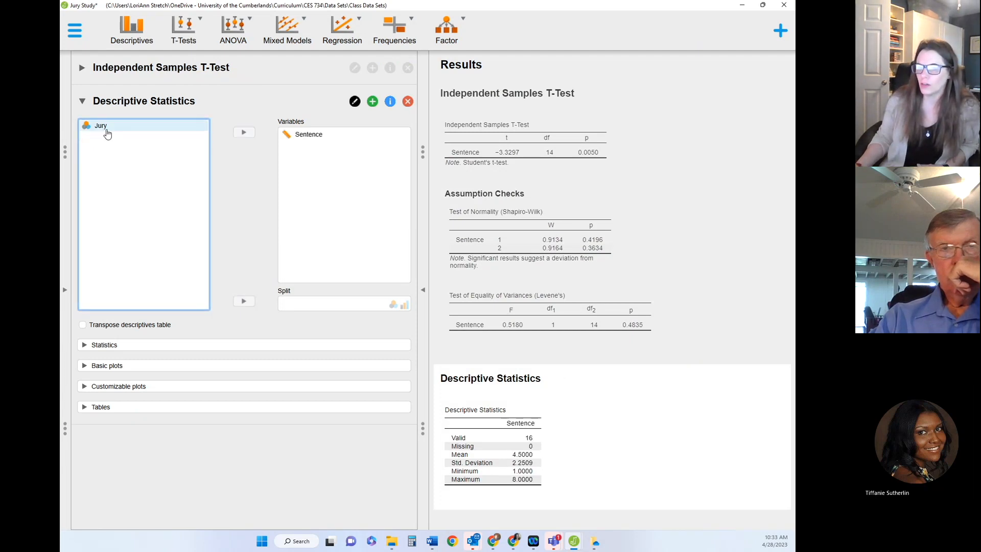
pyautogui.click(244, 300)
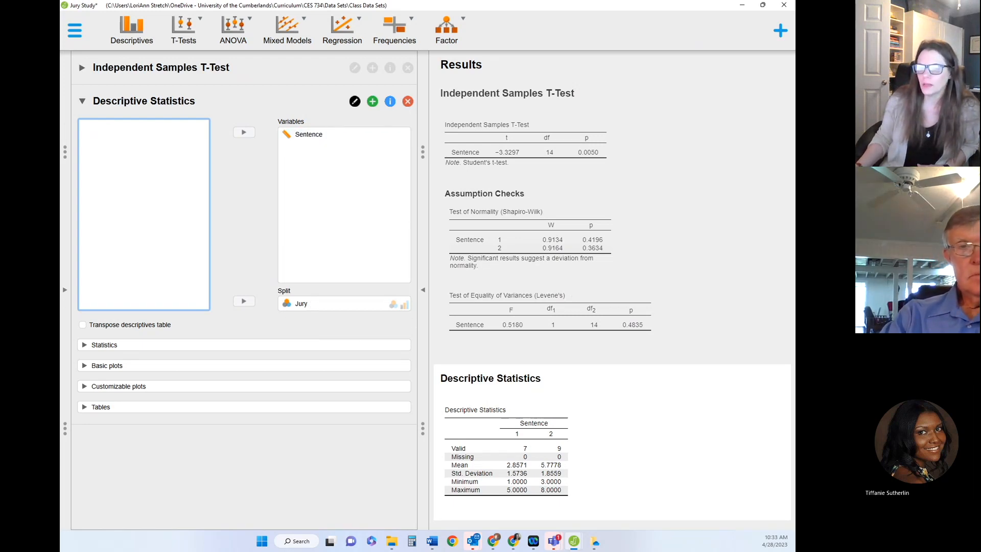
# Include skewness, kurtosis and the Shapiro-Wilk test in the descriptive statistics
pyautogui.click(85, 346)
pyautogui.click(190, 420)
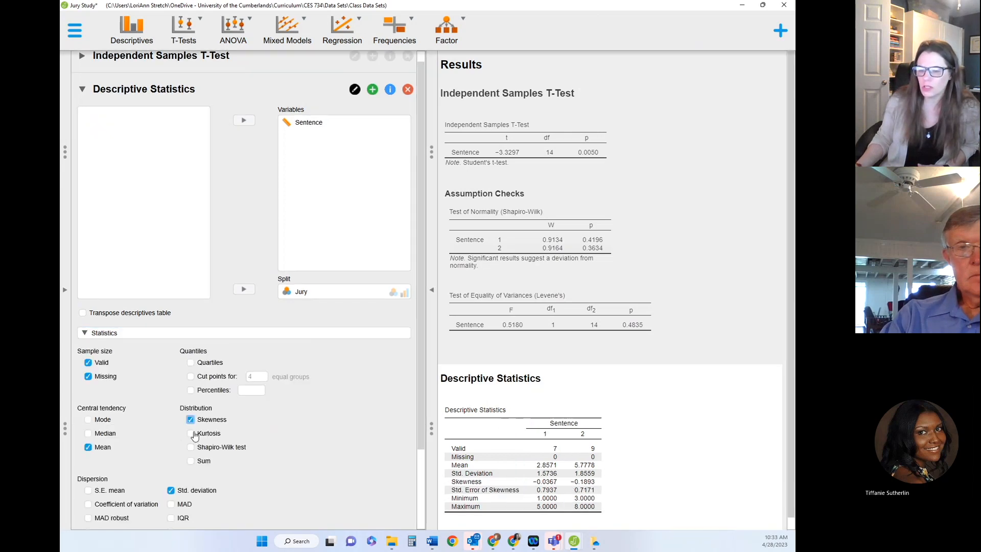
pyautogui.click(190, 434)
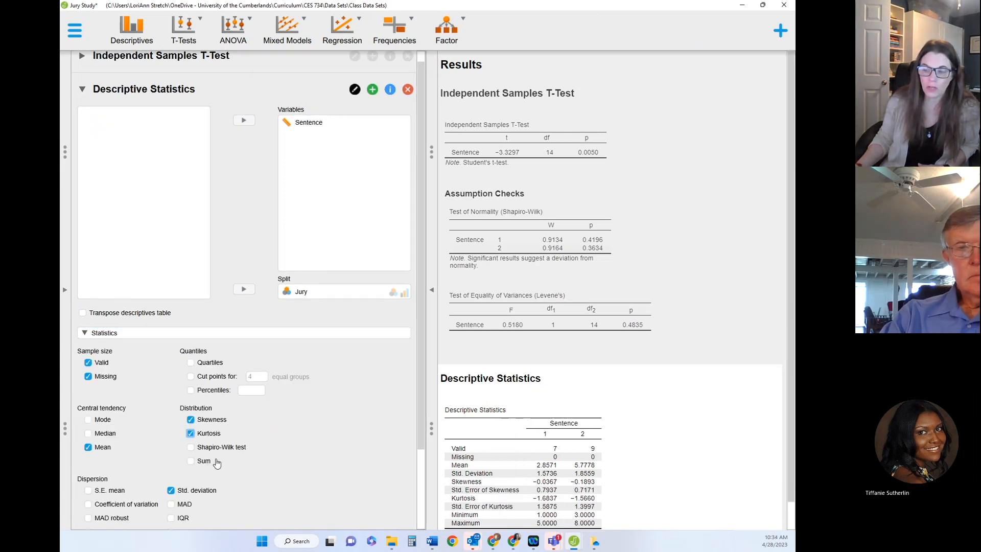
pyautogui.click(190, 447)
pyautogui.scroll(-1, 486, 485)
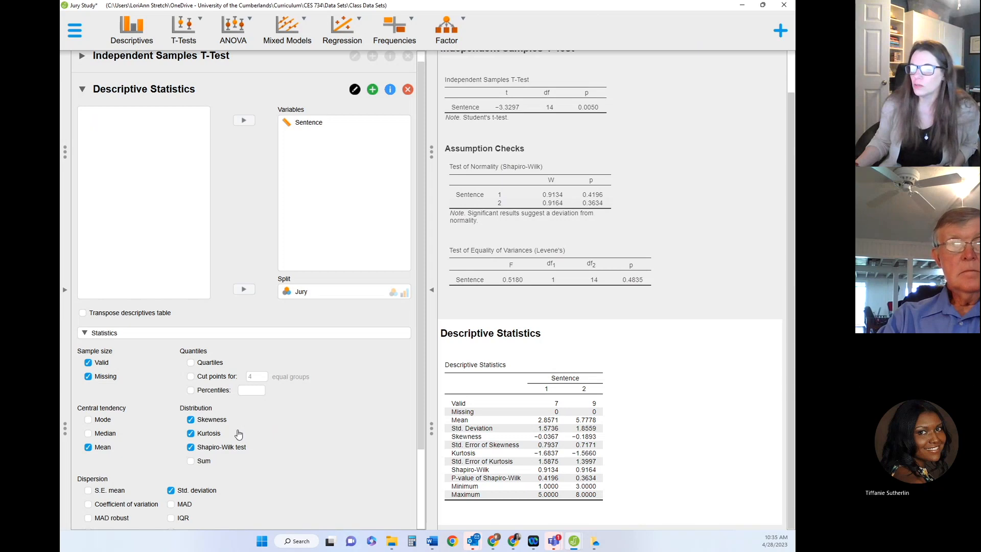
# Add boxplots with labelled outliers to the descriptive analysis of Sentence and look through the output
pyautogui.scroll(-3, 200, 444)
pyautogui.click(153, 474)
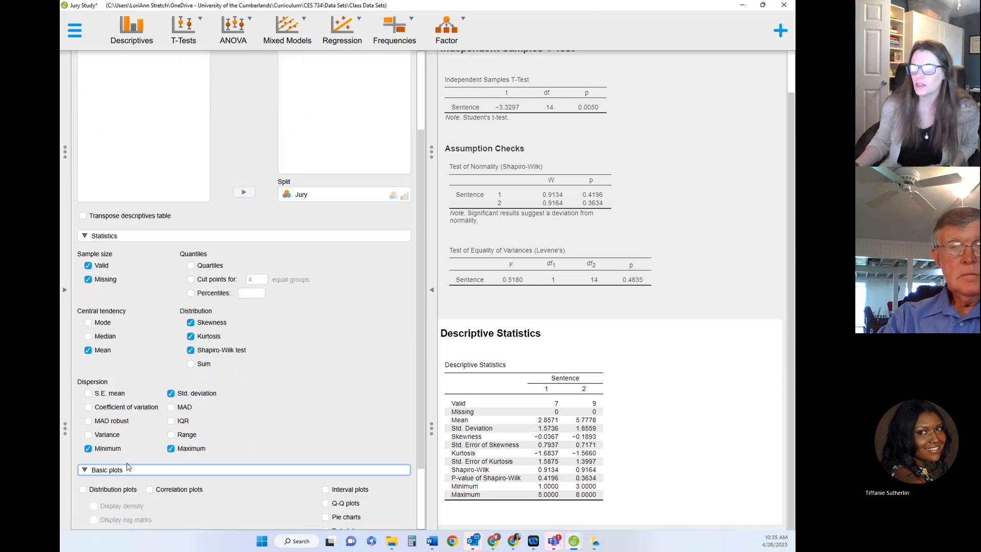
pyautogui.scroll(-5, 158, 429)
pyautogui.click(89, 488)
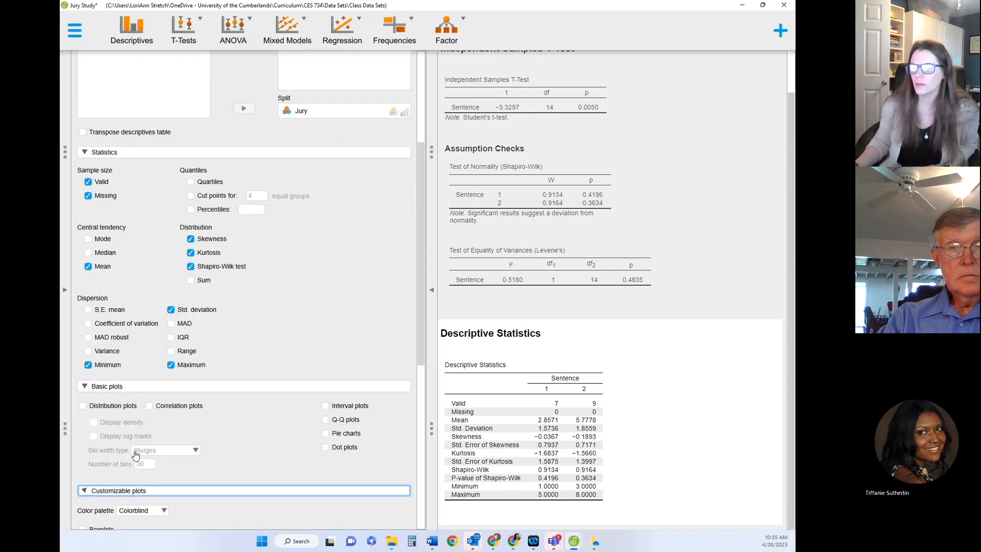
pyautogui.scroll(-7, 152, 424)
pyautogui.scroll(-6, 151, 424)
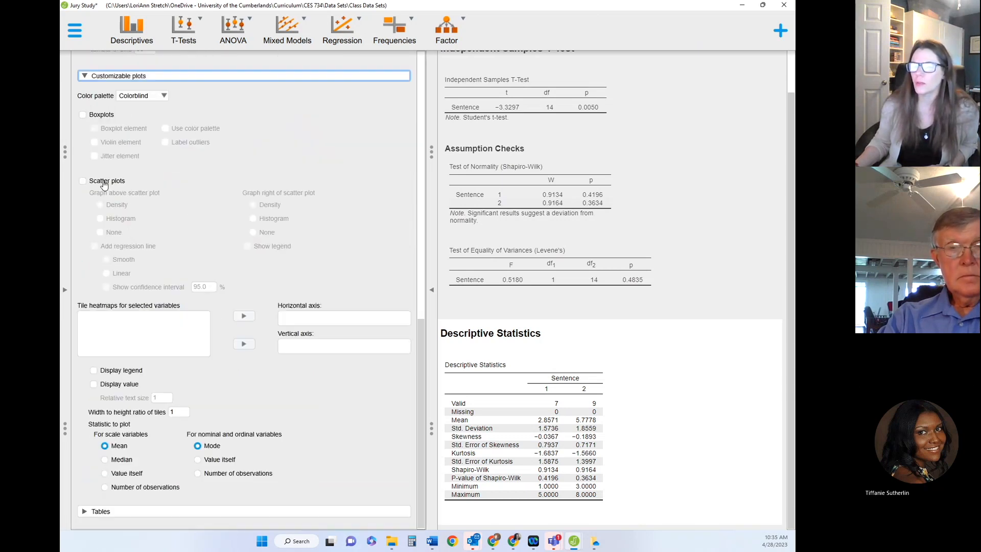
pyautogui.click(83, 115)
pyautogui.click(164, 142)
pyautogui.scroll(-5, 696, 285)
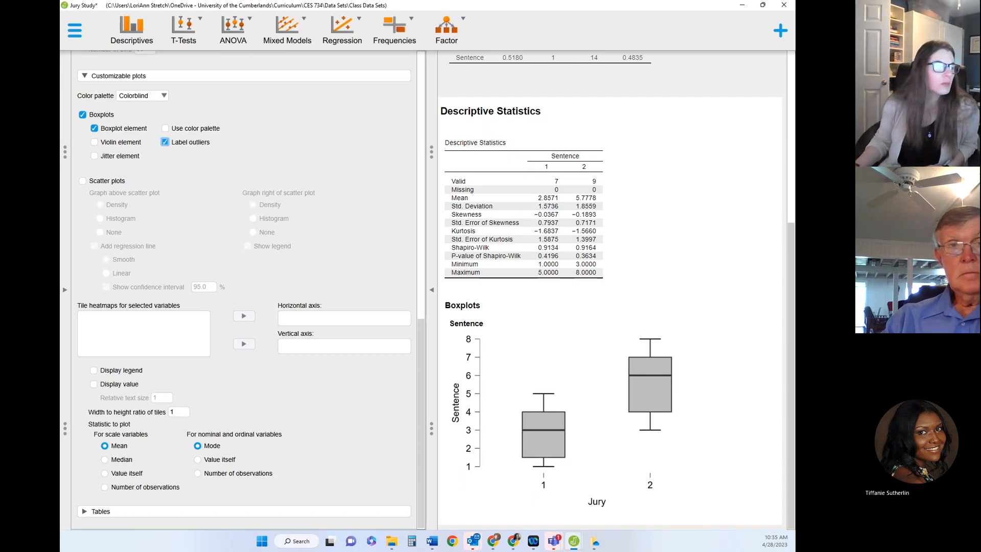
pyautogui.scroll(5, 509, 364)
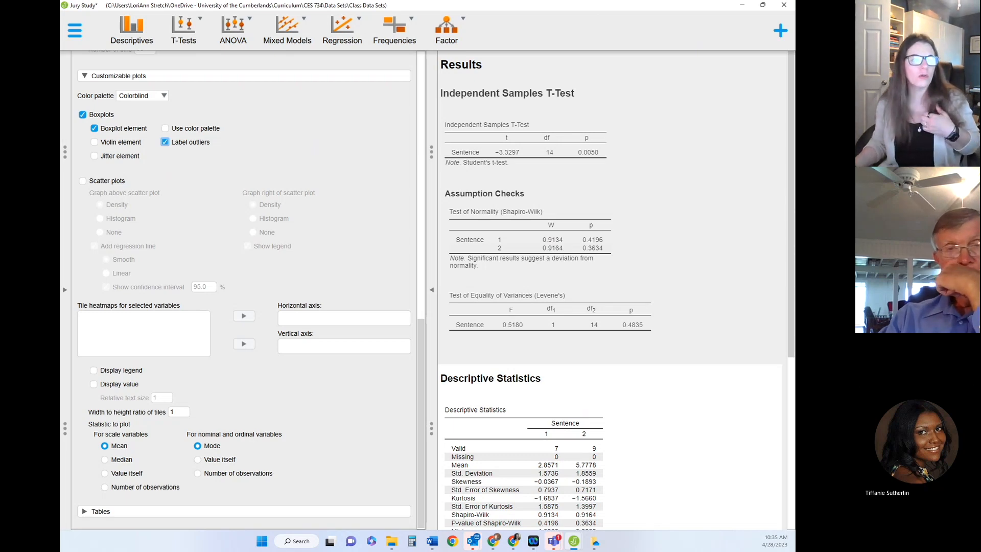
# Reopen the settings of the Independent Samples T-Test and add Cohen's d as the effect size
pyautogui.hotkey('alt', 'Tab')
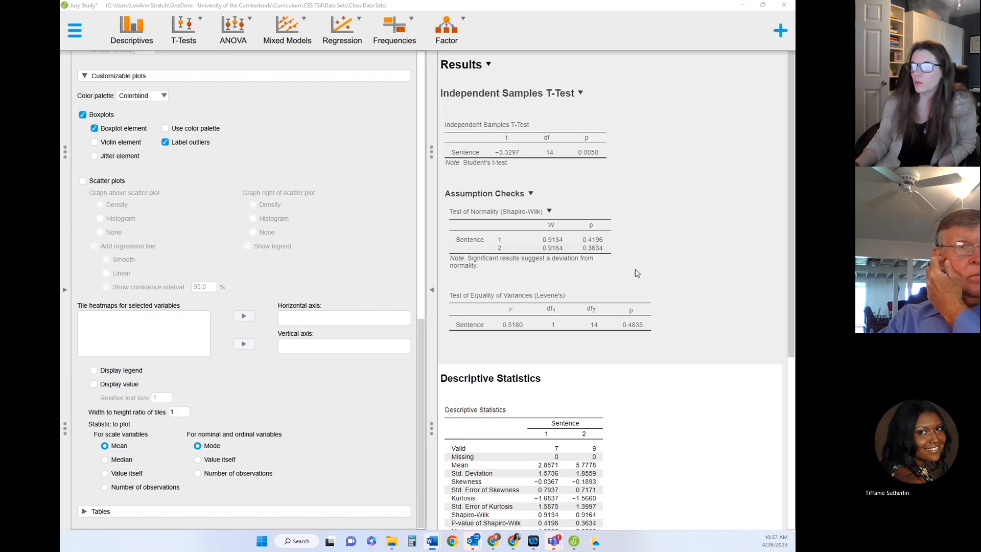
pyautogui.scroll(15, 204, 313)
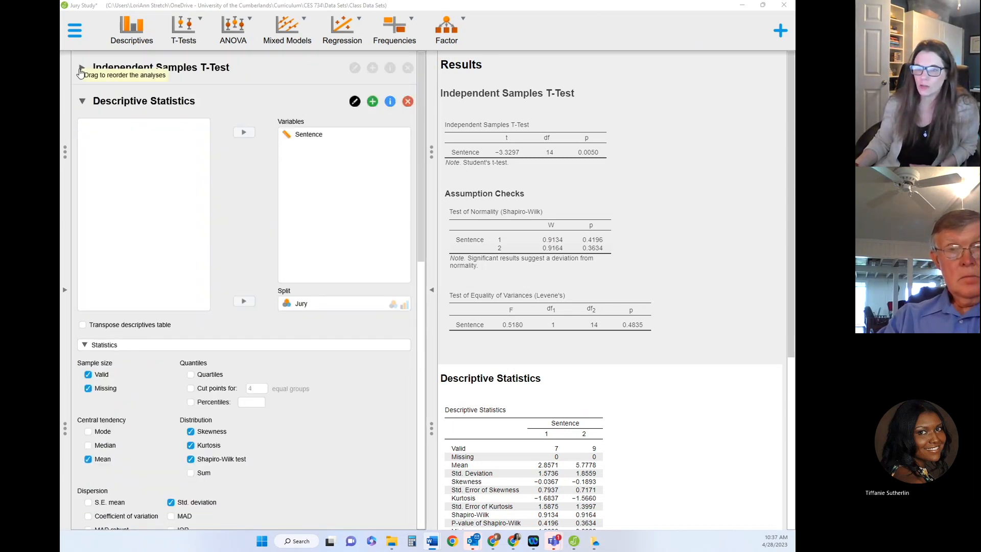
pyautogui.click(80, 70)
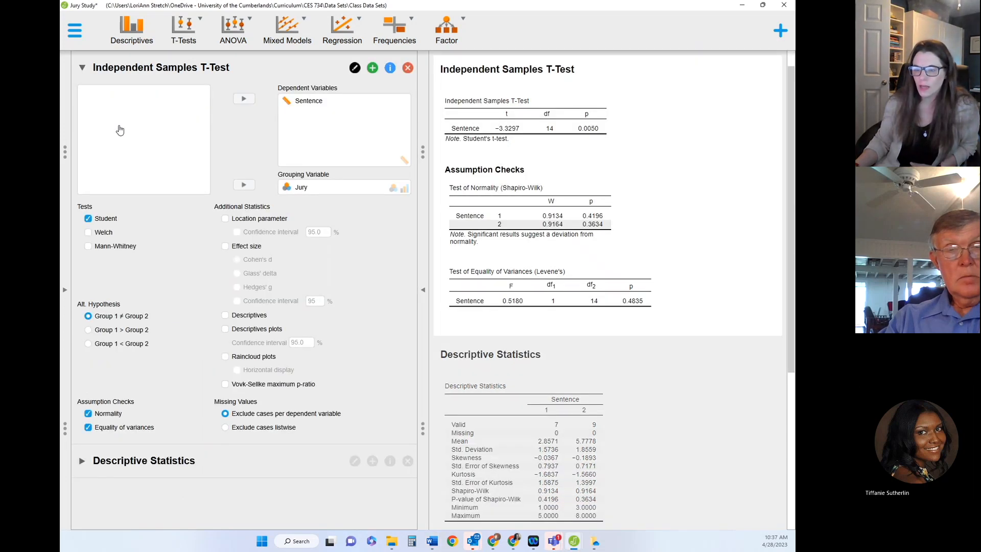
pyautogui.click(234, 245)
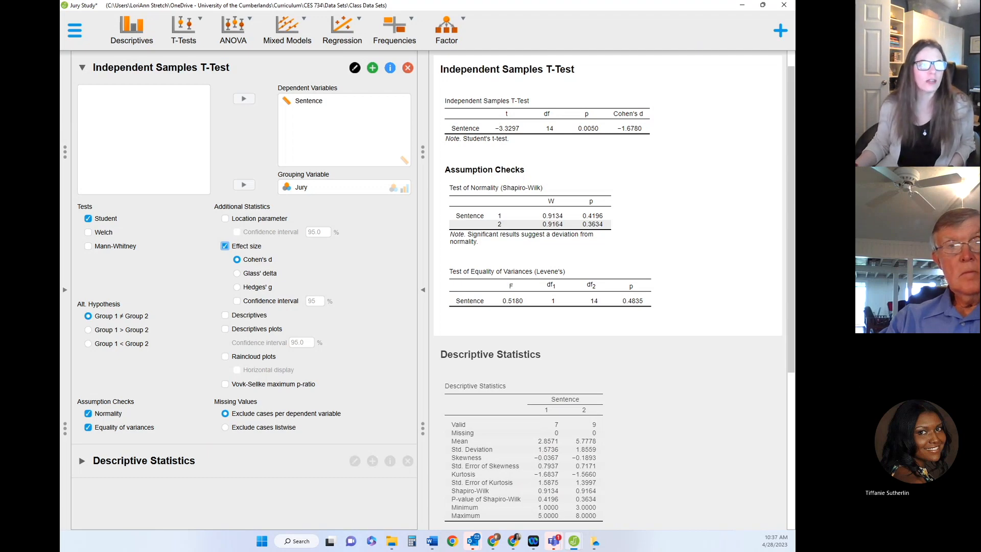
# Switch to the A Counselors Guide to Statistics document in Word, maximize it and review the complete t-test interpretation
pyautogui.hotkey('alt', 'Tab')
pyautogui.moveTo(358, 135); pyautogui.dragTo(501, 19)
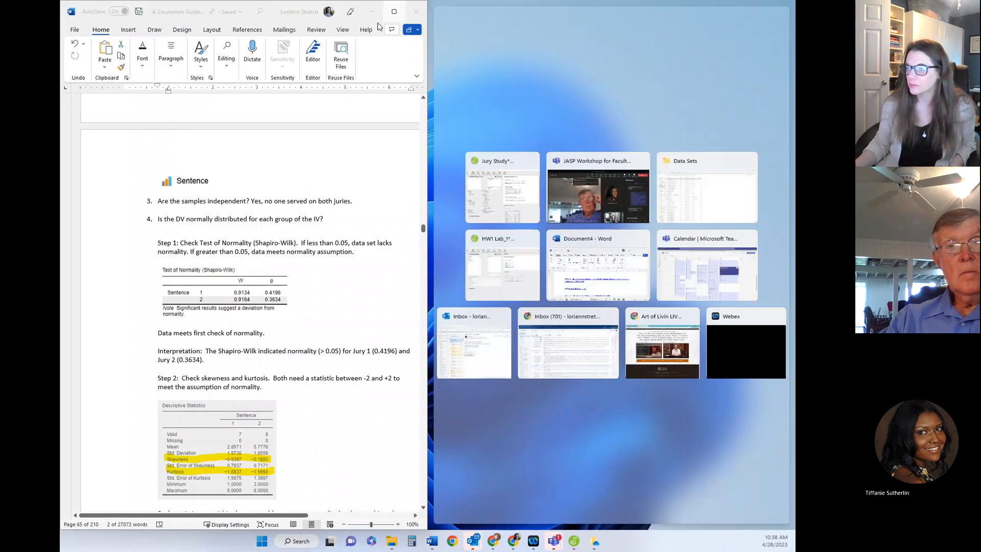
pyautogui.click(394, 12)
pyautogui.scroll(-1, 496, 313)
pyautogui.scroll(-5, 495, 314)
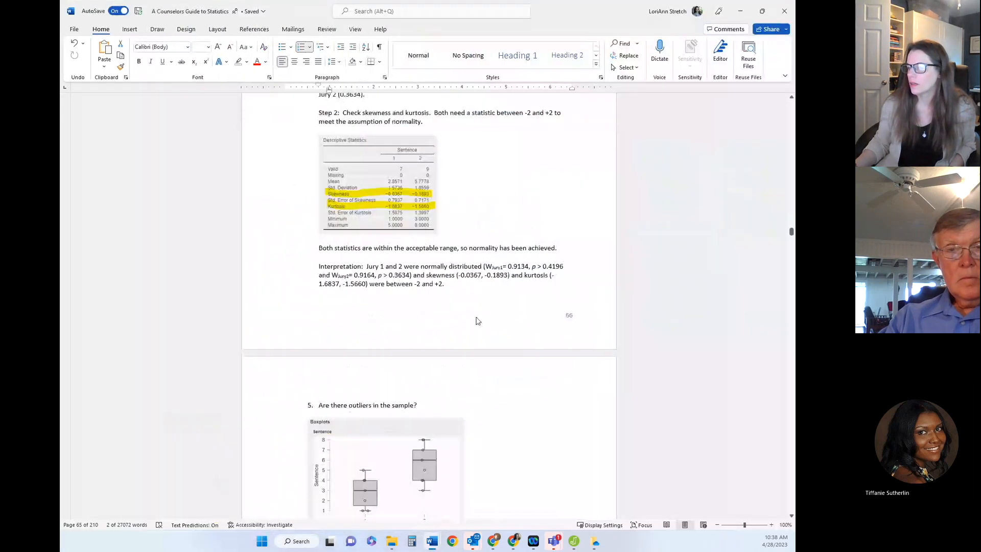
pyautogui.scroll(-12, 356, 262)
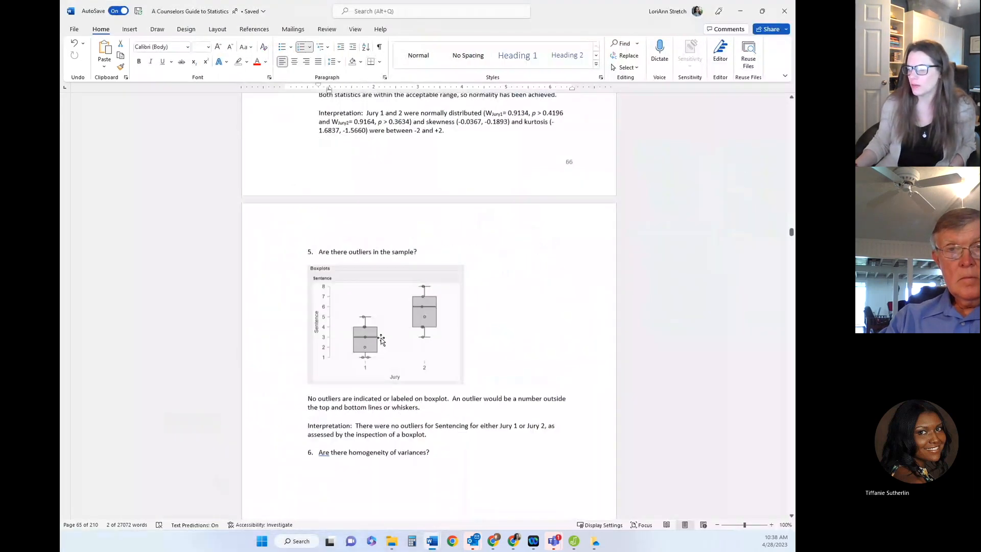
pyautogui.scroll(-3, 388, 331)
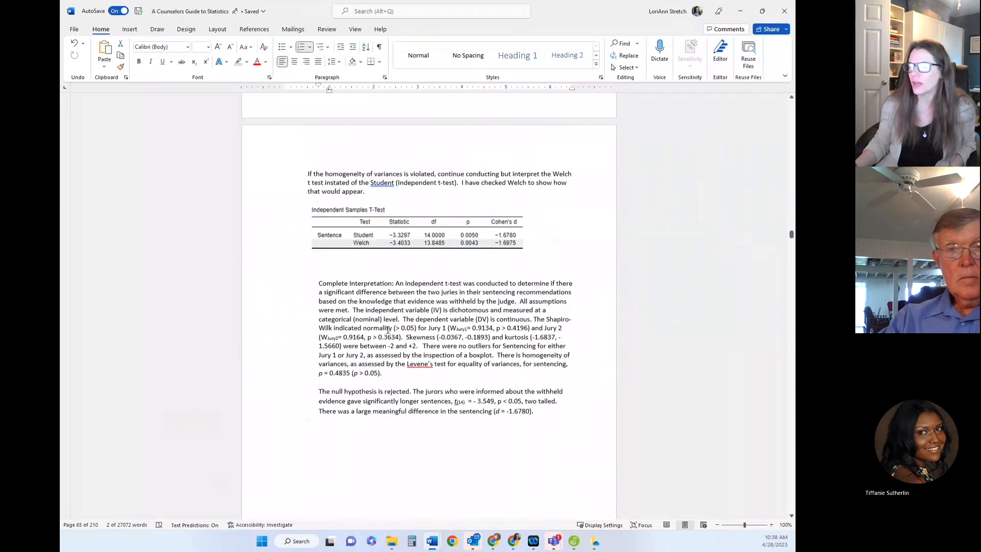
pyautogui.moveTo(395, 278); pyautogui.dragTo(551, 426)
pyautogui.click(547, 445)
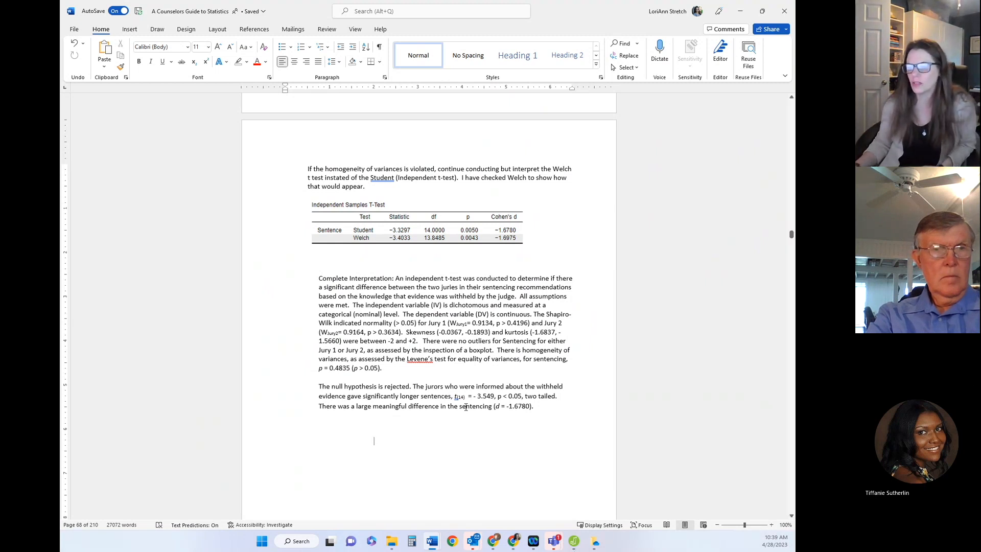
# Italicize the p in "p > 0.3634" and in "p < 0.05" within the t-test interpretation
pyautogui.doubleClick(370, 332)
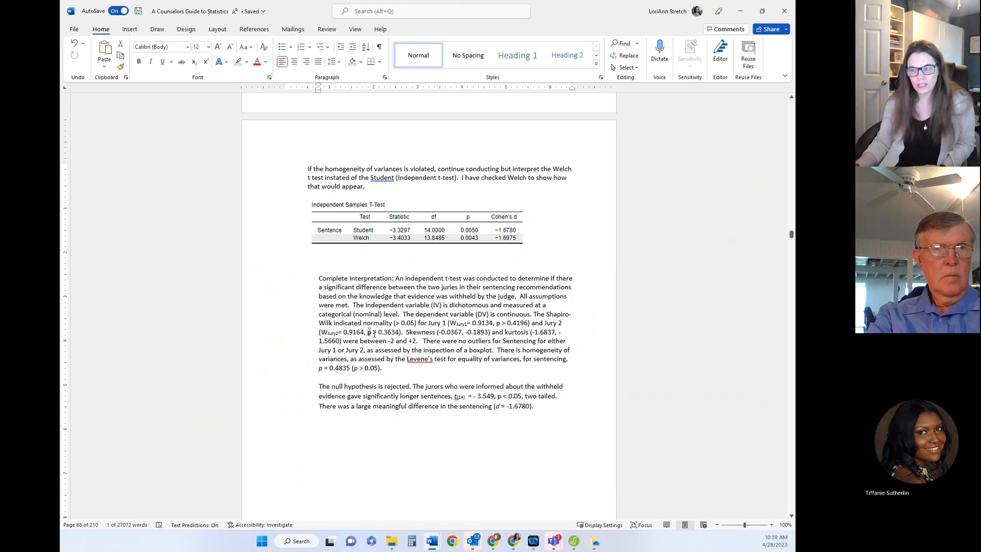
pyautogui.hotkey('ctrl', 'i')
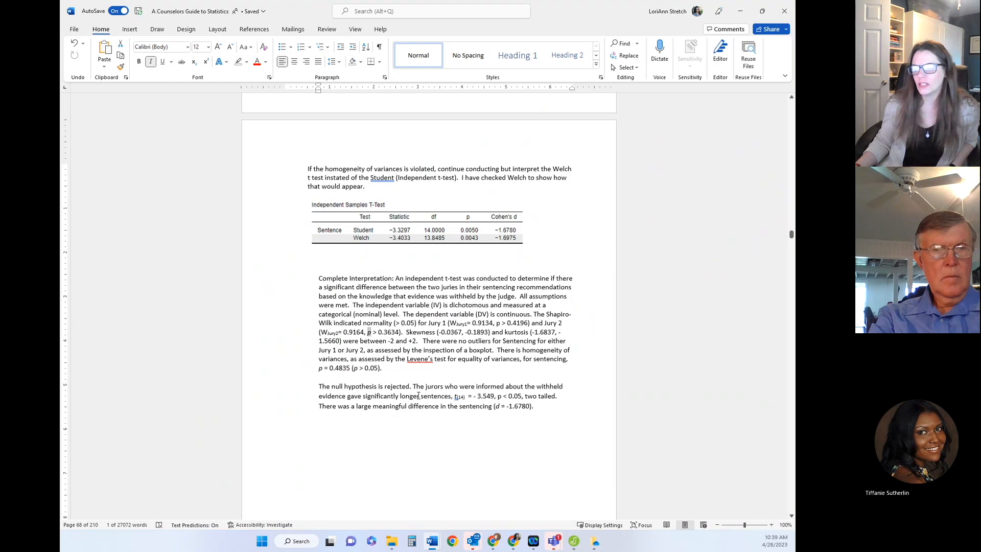
pyautogui.click(452, 396)
pyautogui.write(',')
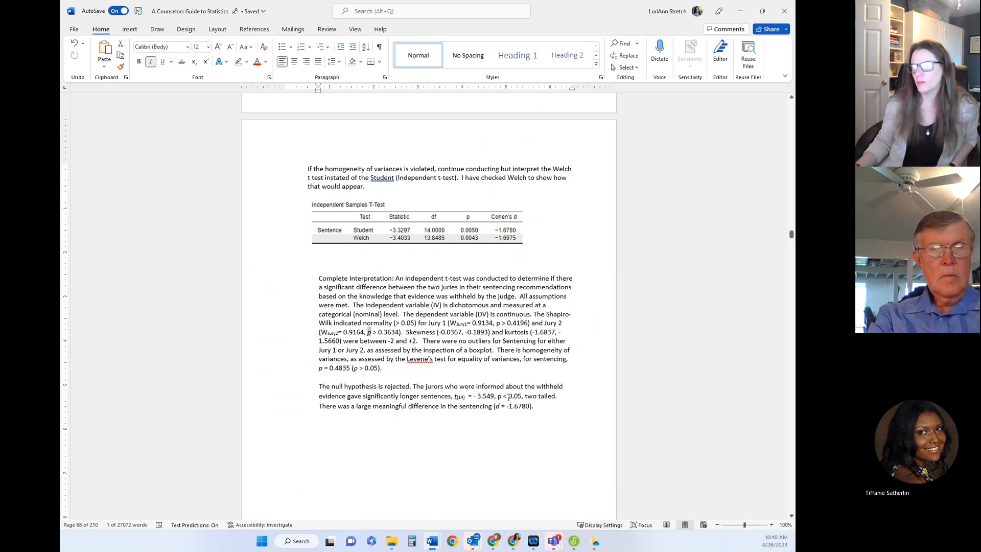
pyautogui.doubleClick(499, 397)
pyautogui.hotkey('ctrl', 'i')
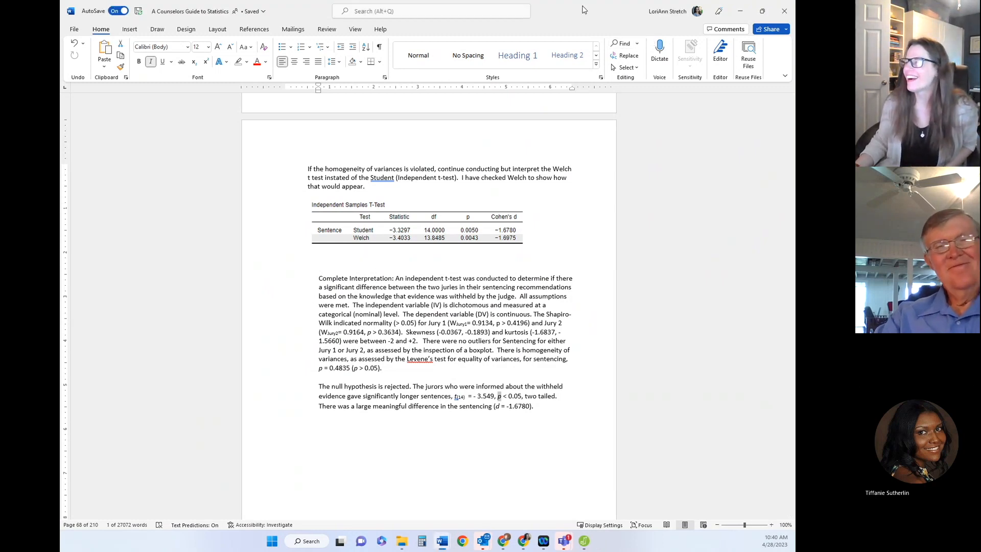
# Switch back to JASP and show the Jury Study data table
pyautogui.moveTo(584, 10); pyautogui.dragTo(61, 368)
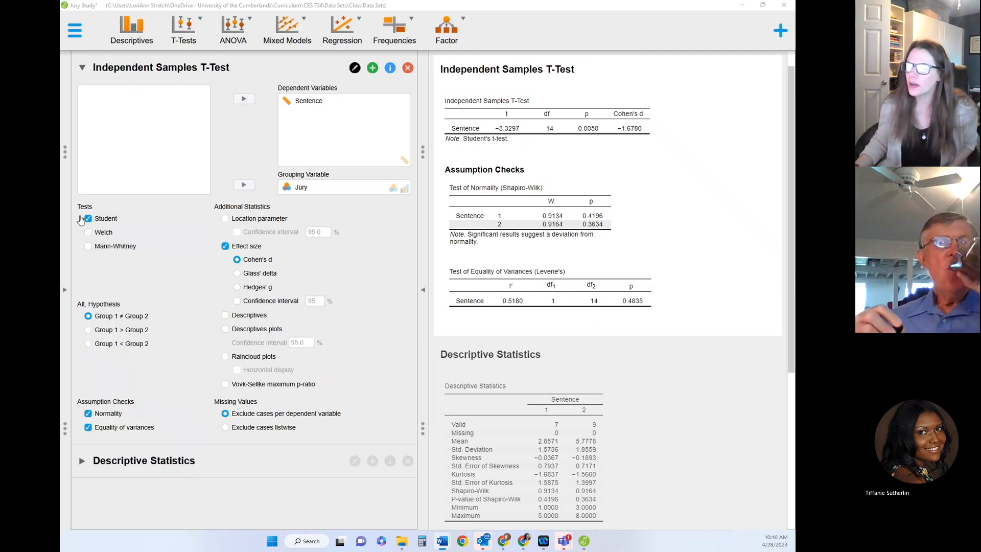
pyautogui.click(63, 293)
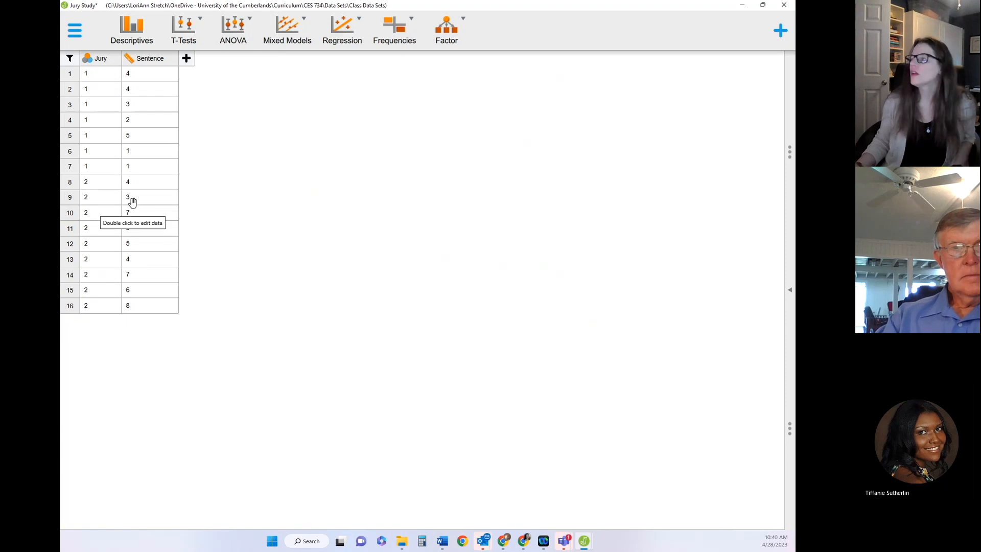
# Open the Phobias Rev data file from the Class Data Sets folder, discard the Jury Study changes and maximize the new window
pyautogui.click(75, 31)
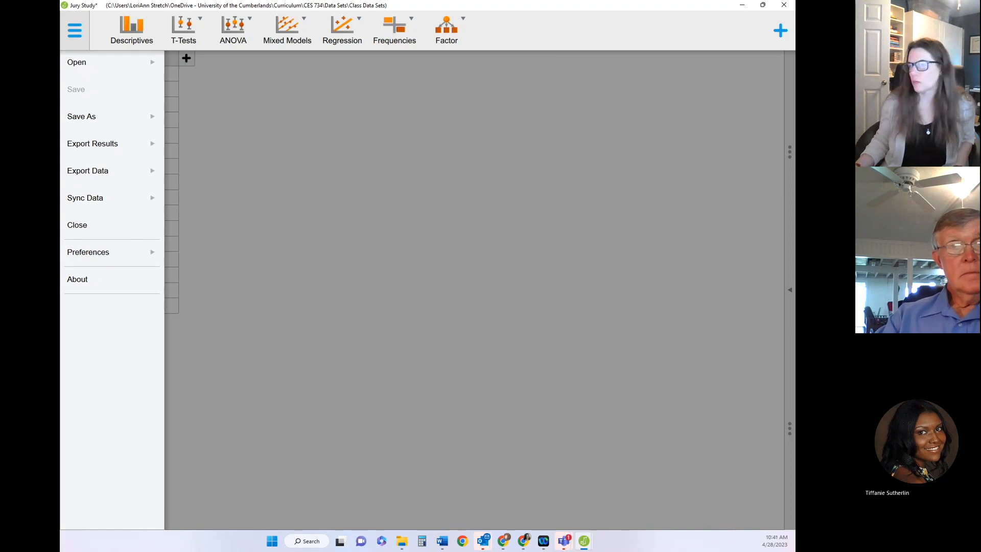
pyautogui.click(86, 67)
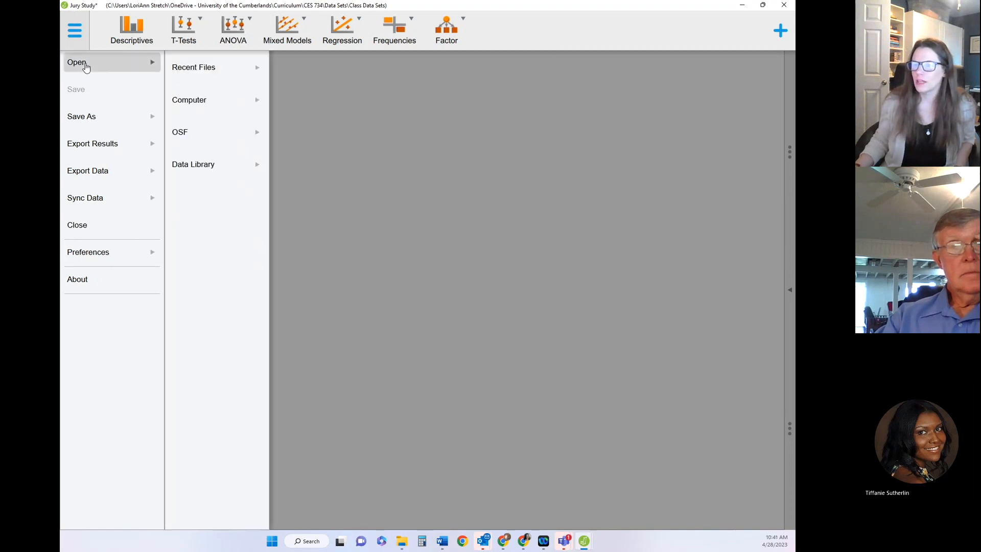
pyautogui.click(195, 69)
pyautogui.click(200, 102)
pyautogui.click(291, 87)
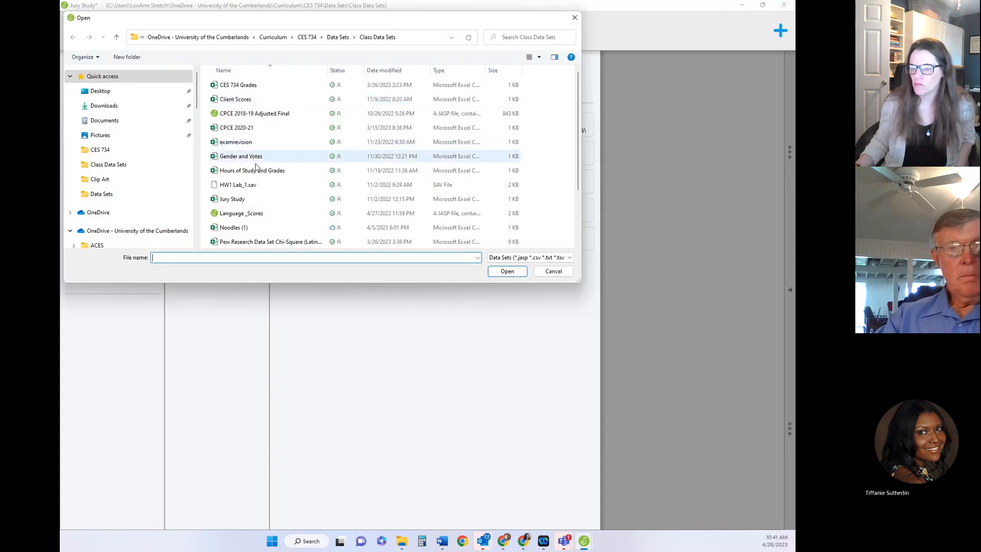
pyautogui.scroll(-2, 253, 166)
pyautogui.doubleClick(236, 187)
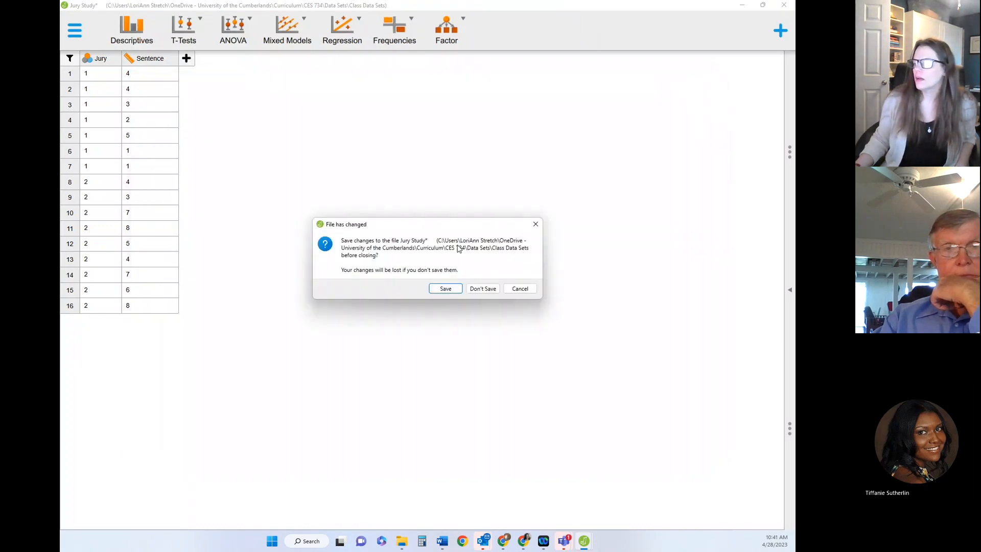
pyautogui.click(482, 289)
pyautogui.click(683, 82)
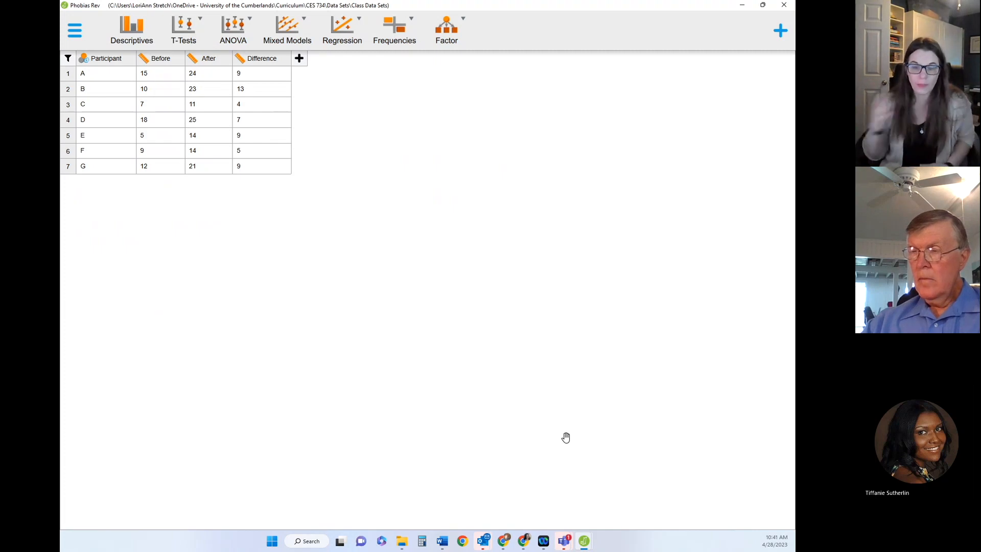
# Add a classical Paired Samples T-Test analysis for the Phobias Rev data
pyautogui.click(306, 64)
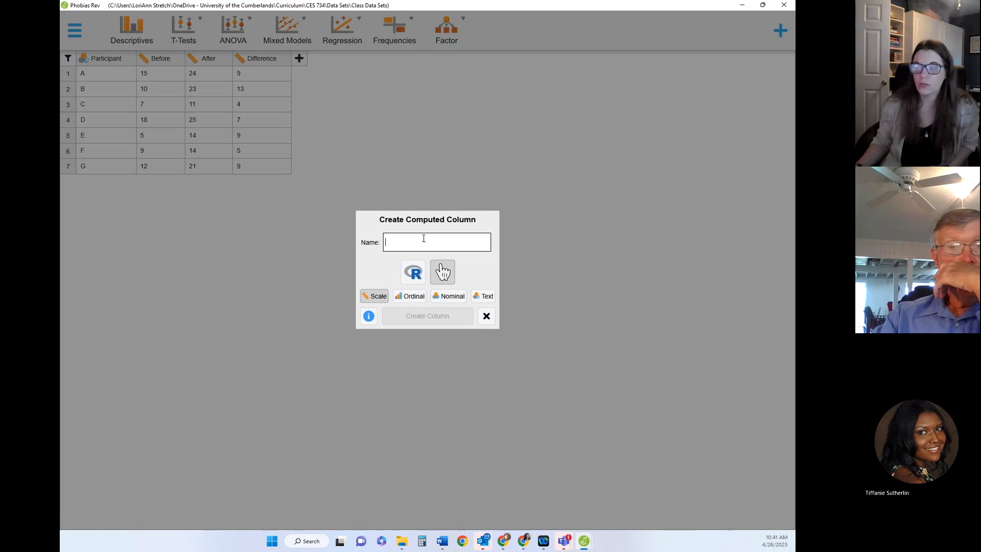
pyautogui.click(487, 316)
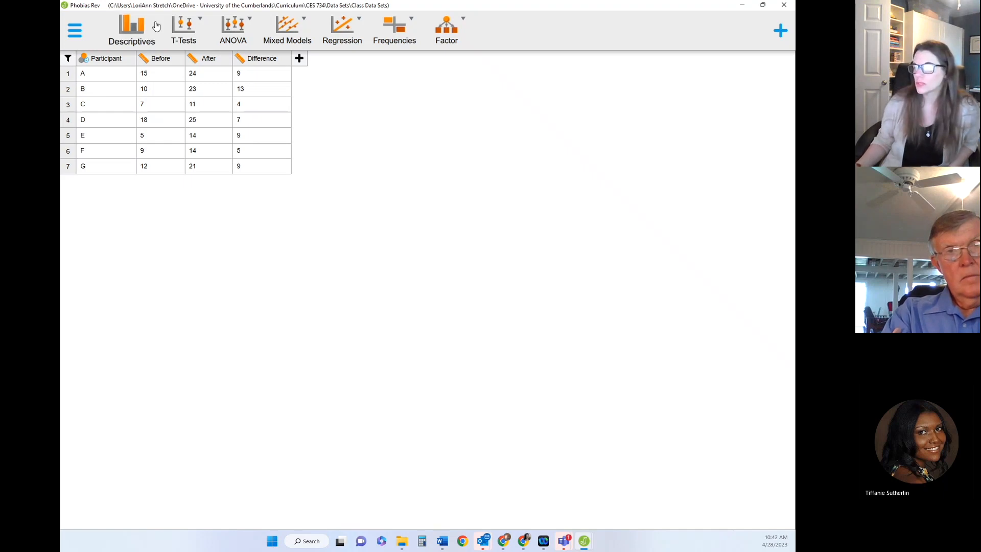
pyautogui.click(187, 29)
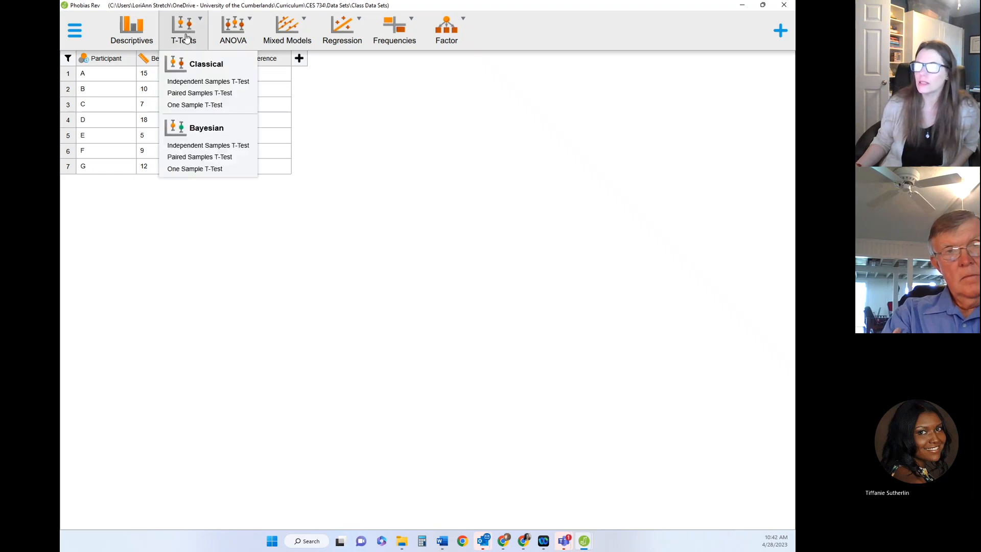
pyautogui.click(191, 96)
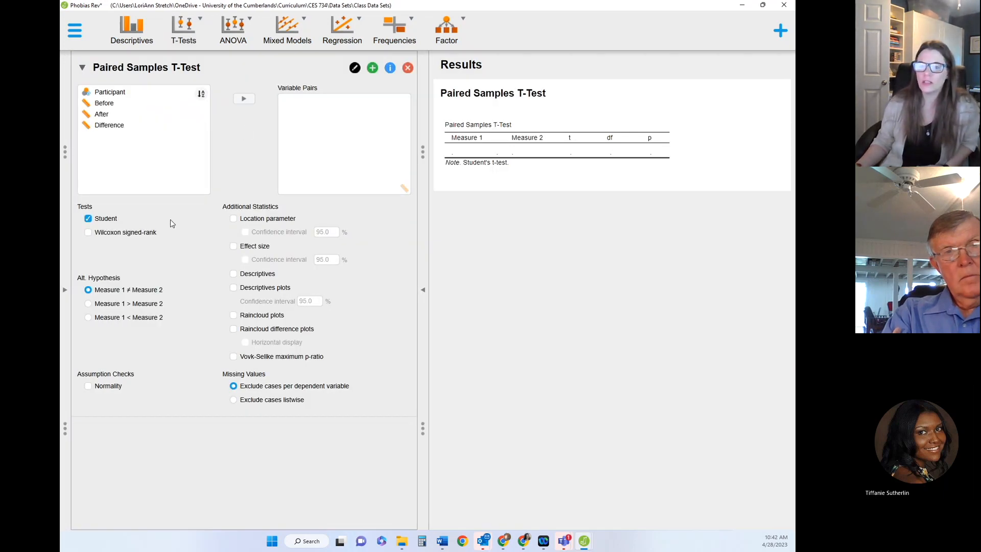
# Add a Descriptive Statistics analysis and assign After and Before as its variables
pyautogui.click(137, 29)
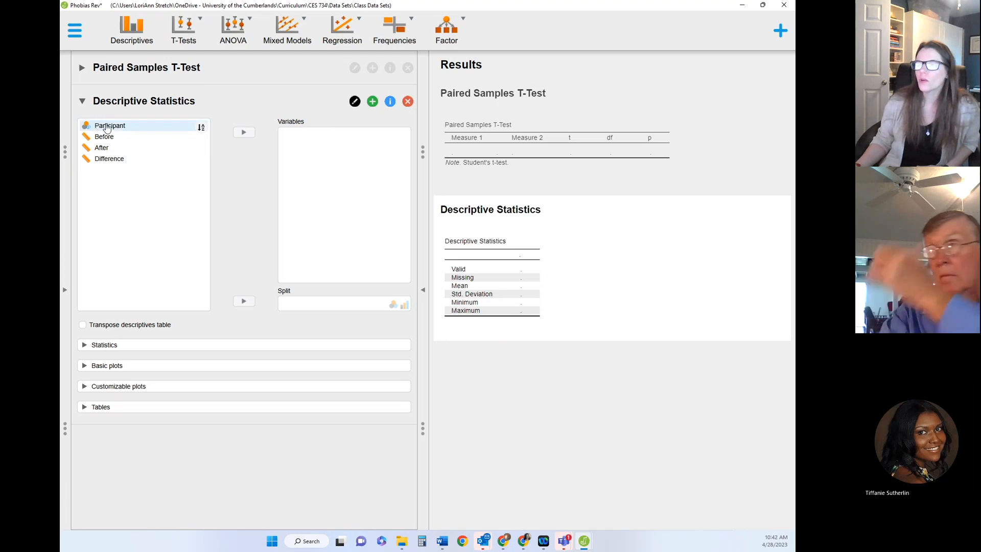
pyautogui.click(116, 149)
pyautogui.click(244, 133)
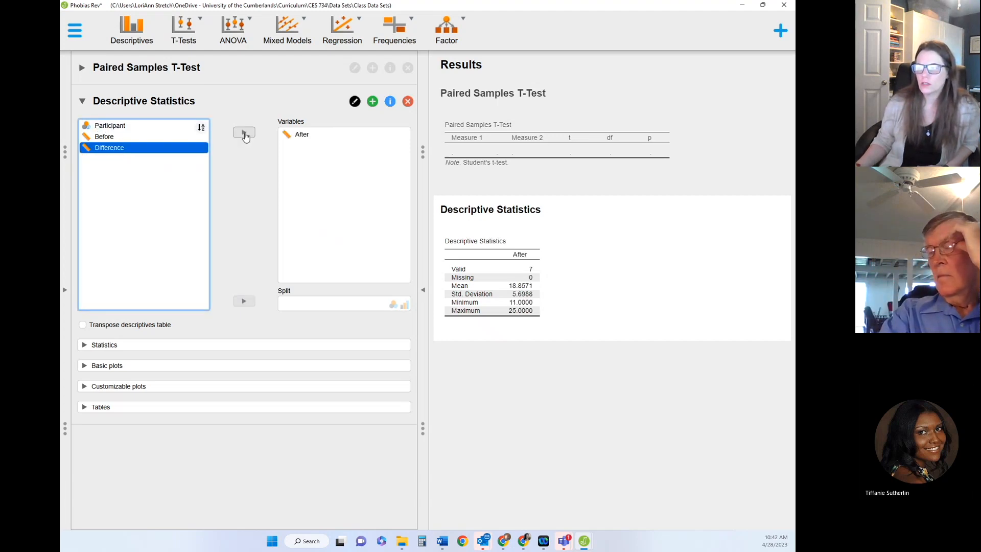
pyautogui.click(154, 137)
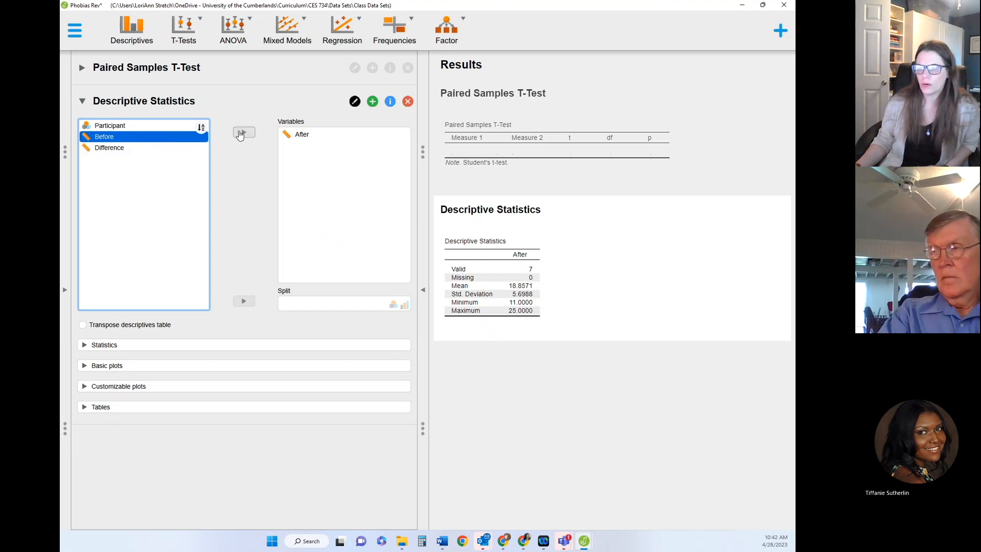
pyautogui.click(244, 133)
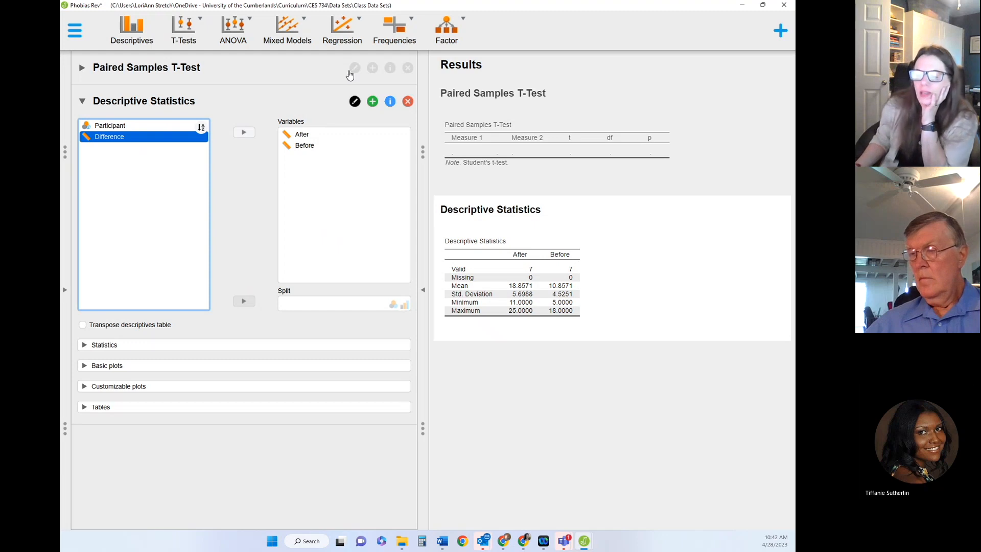
# Expand the descriptive statistics options and replace After and Before with Difference as the only analyzed variable
pyautogui.click(86, 349)
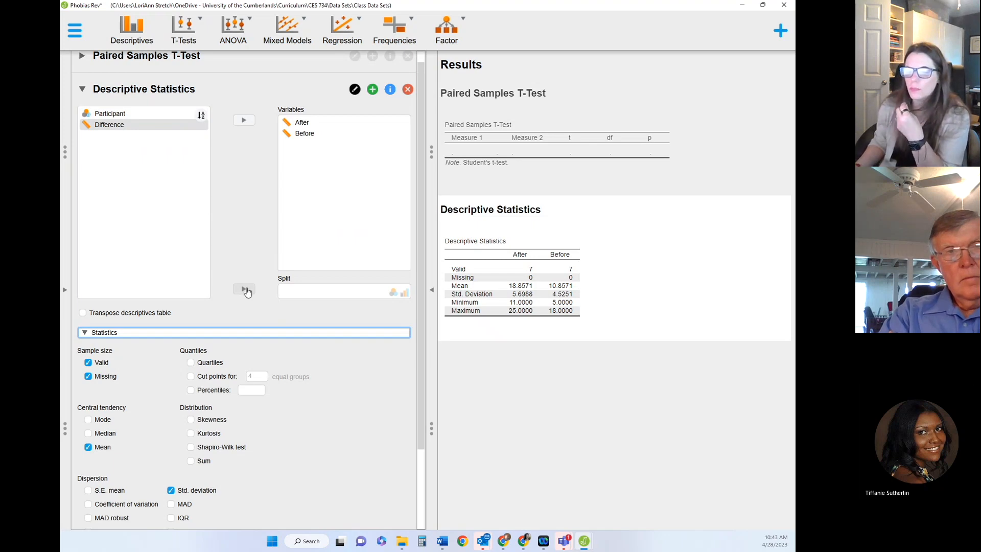
pyautogui.scroll(-2, 244, 289)
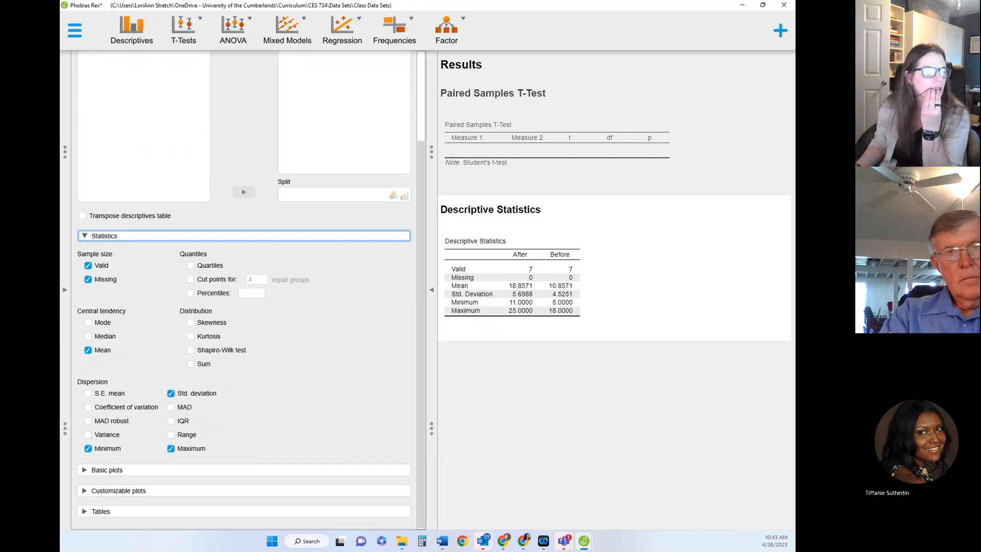
pyautogui.scroll(2, 308, 284)
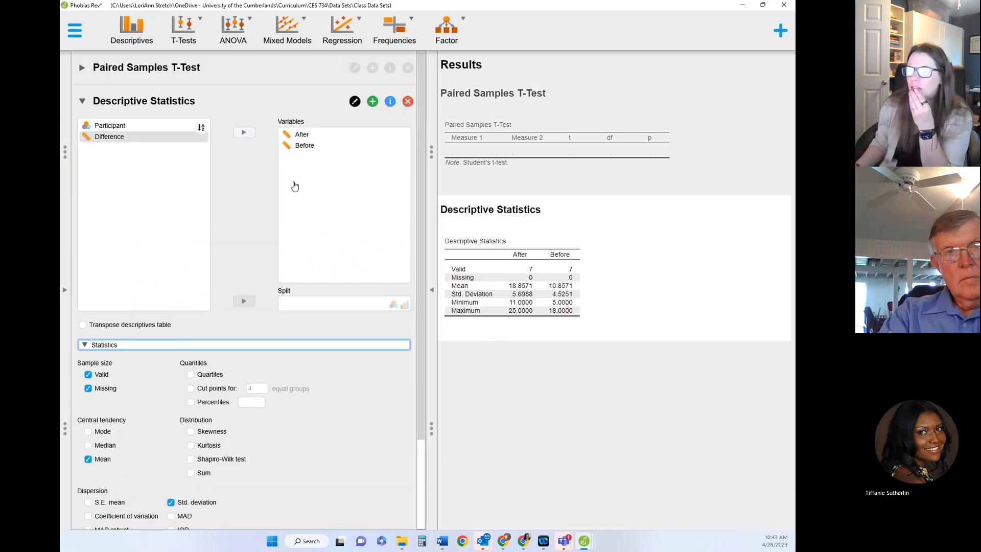
pyautogui.click(304, 134)
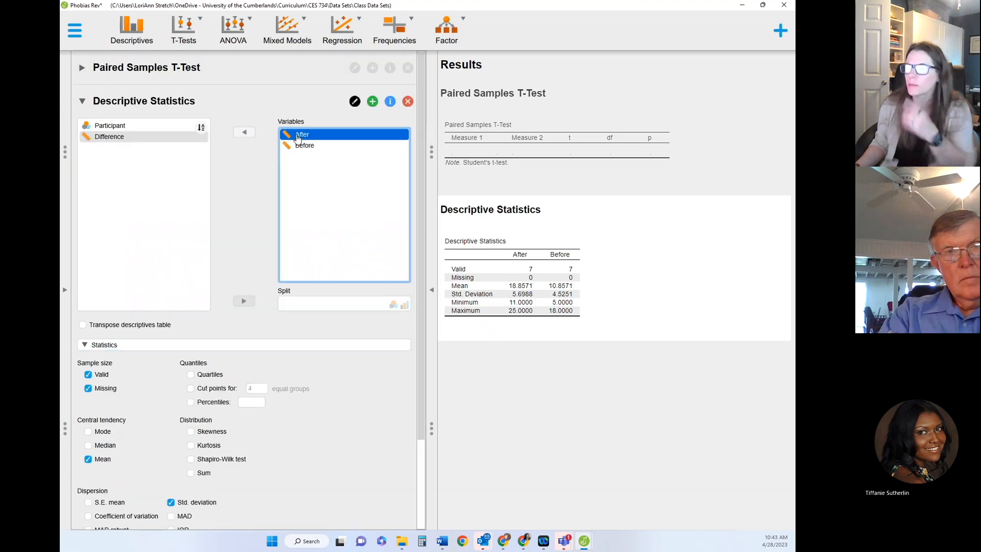
pyautogui.click(244, 132)
pyautogui.click(244, 133)
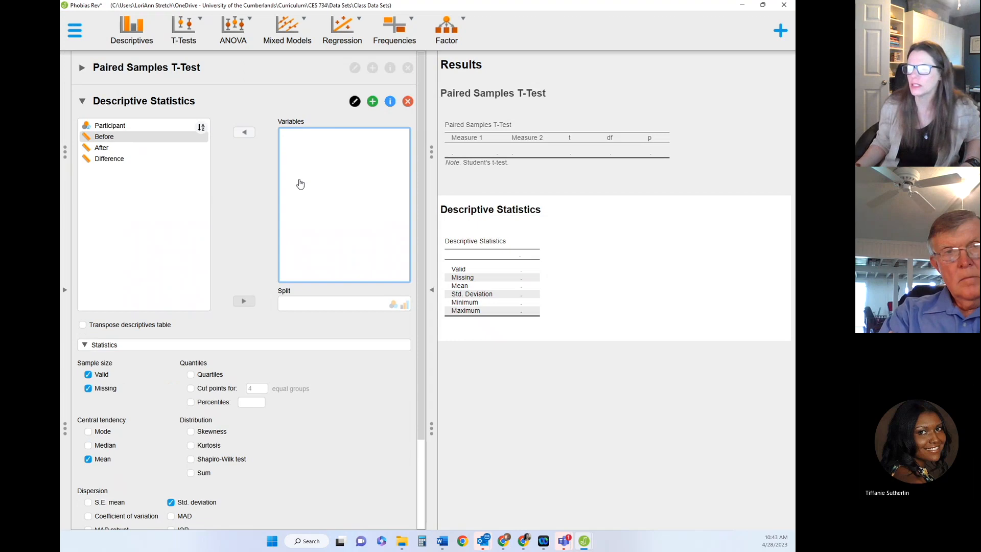
pyautogui.click(128, 159)
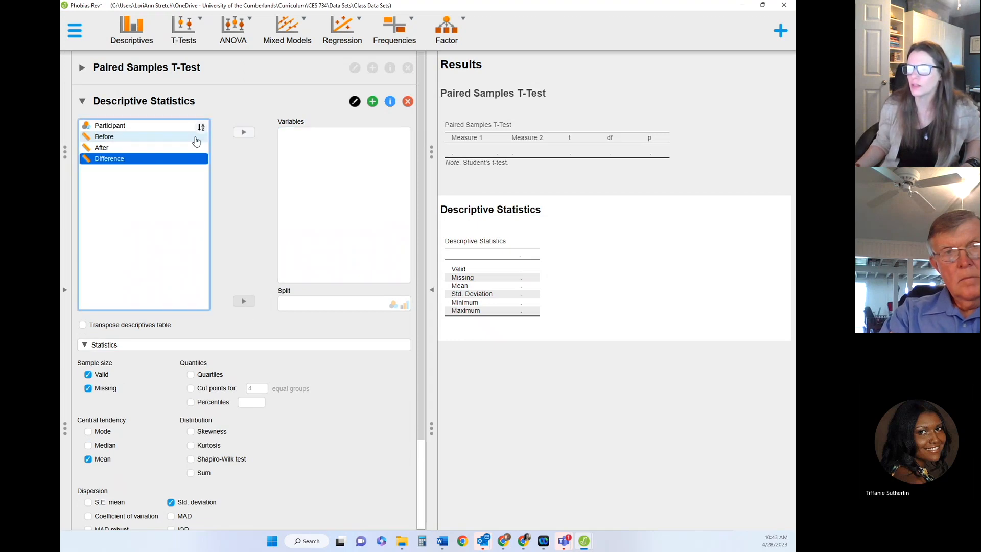
pyautogui.click(243, 132)
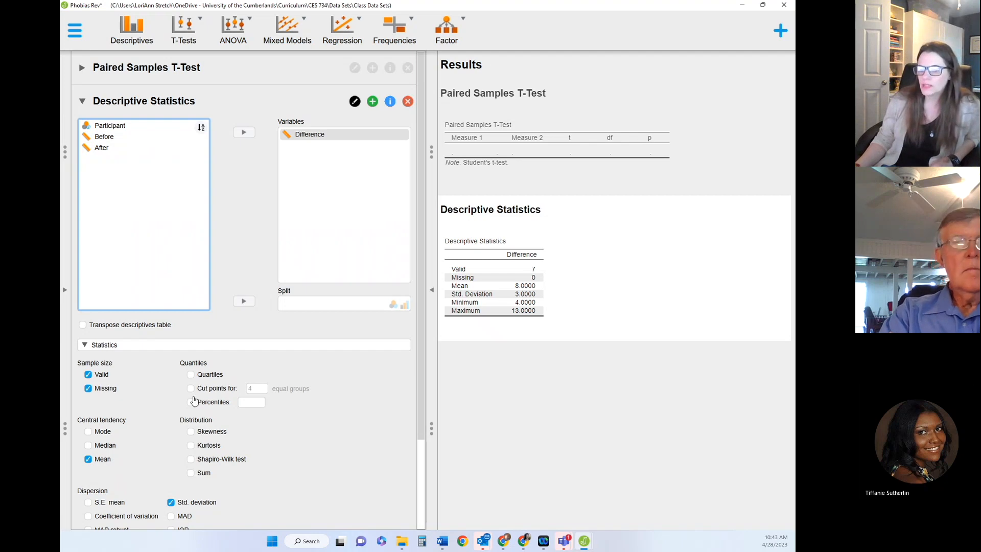
# Add a boxplot of Difference with the boxplot element and labeled outliers
pyautogui.scroll(-3, 204, 409)
pyautogui.click(83, 472)
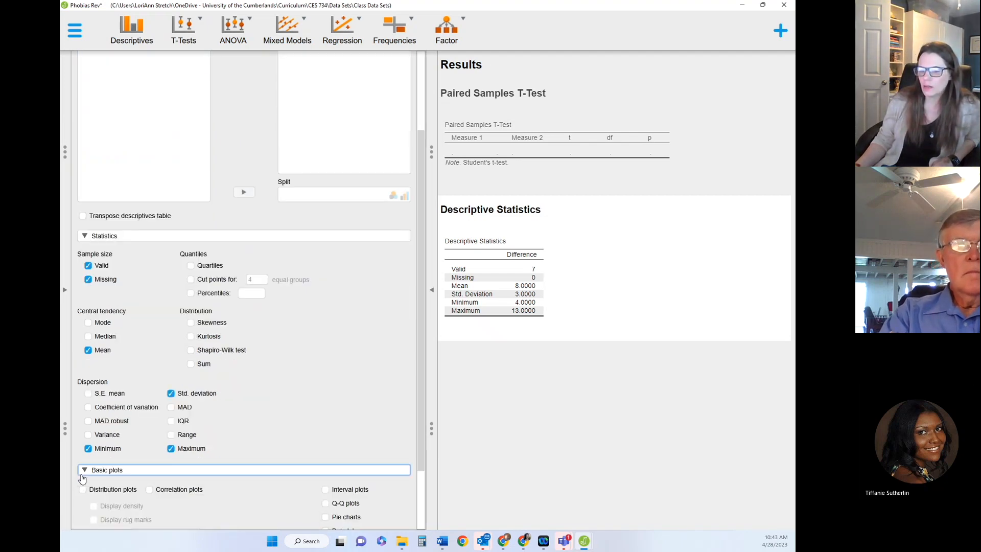
pyautogui.scroll(-2, 207, 279)
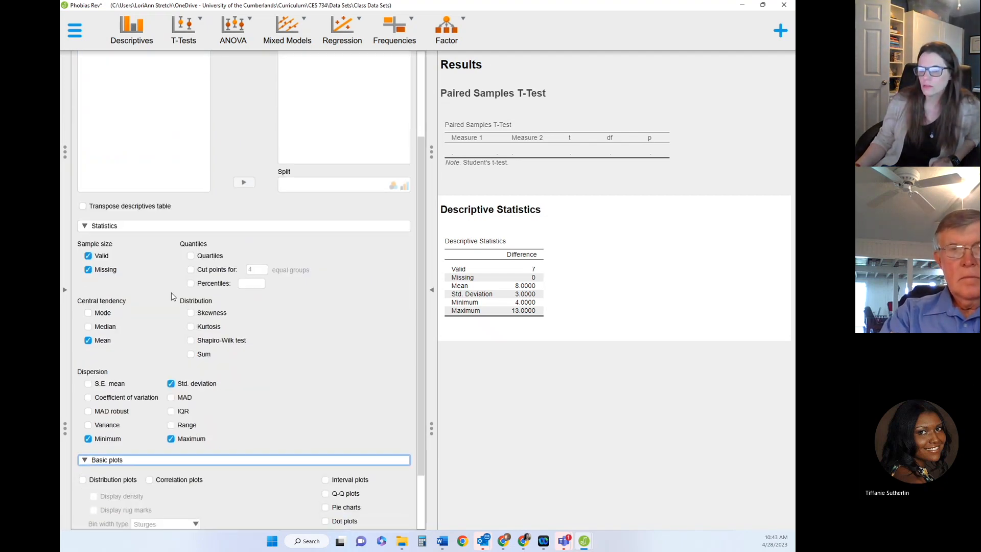
pyautogui.click(84, 491)
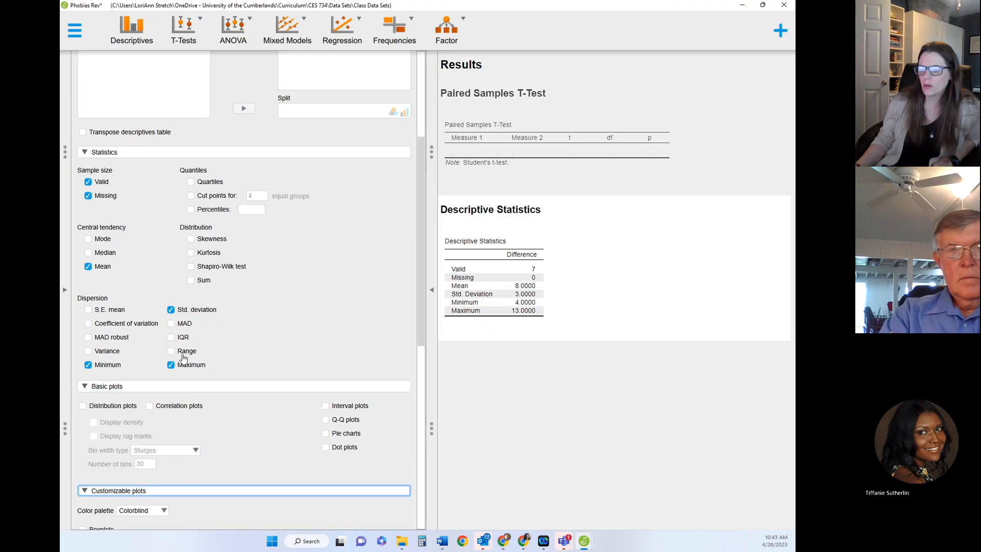
pyautogui.click(82, 114)
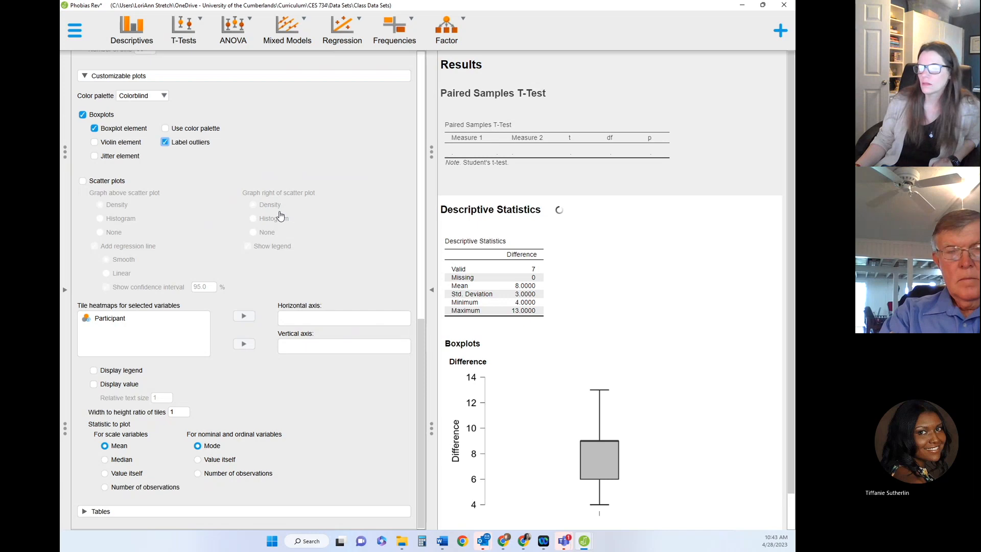
pyautogui.scroll(-1, 675, 327)
pyautogui.scroll(1, 675, 328)
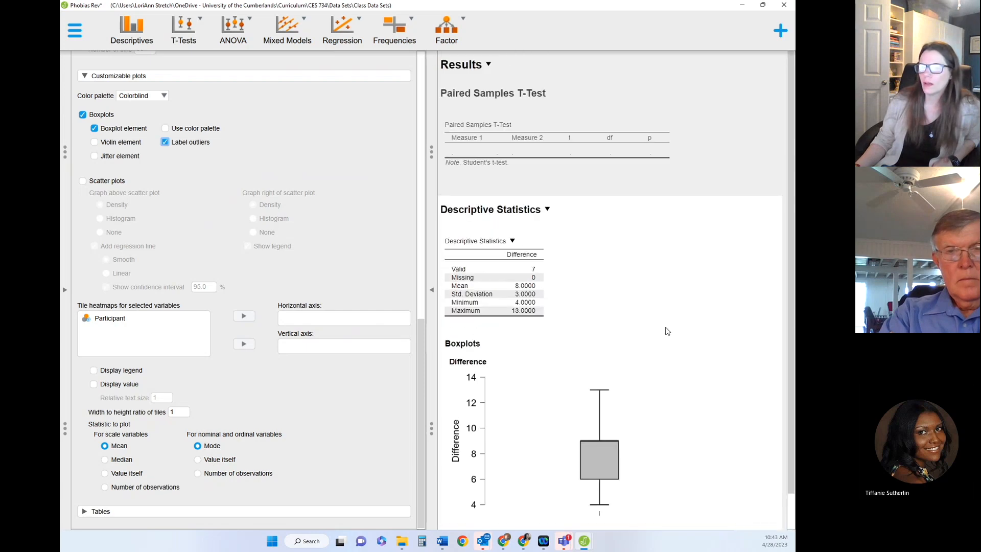
# Include skewness, kurtosis and the Shapiro-Wilk test in the descriptive statistics for Difference
pyautogui.scroll(10, 261, 215)
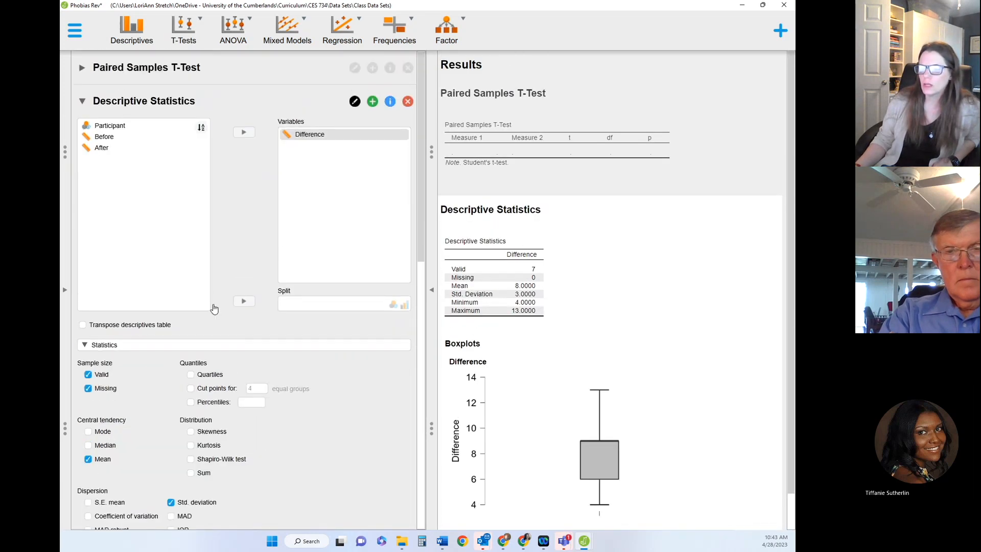
pyautogui.scroll(-4, 240, 251)
pyautogui.click(191, 222)
pyautogui.click(190, 235)
pyautogui.click(190, 251)
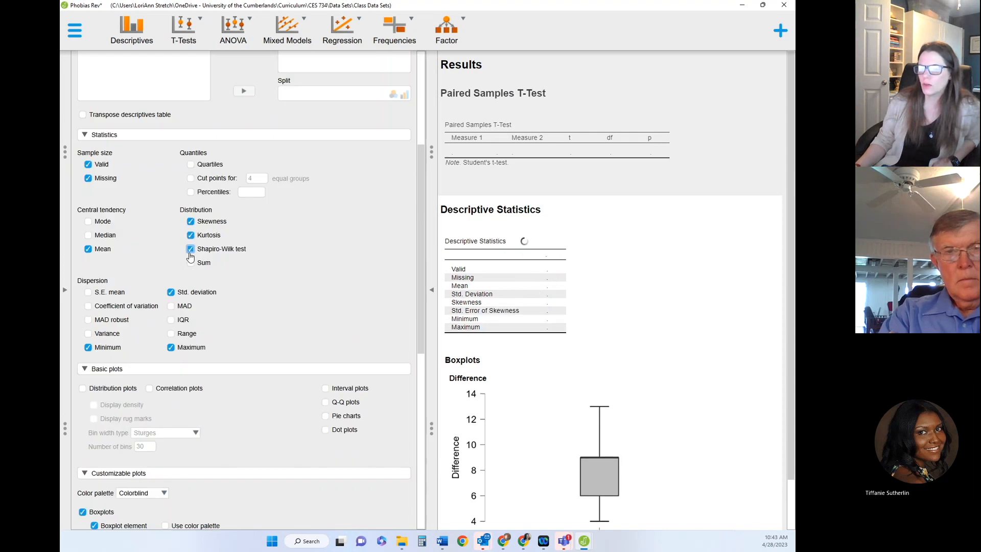
pyautogui.click(88, 248)
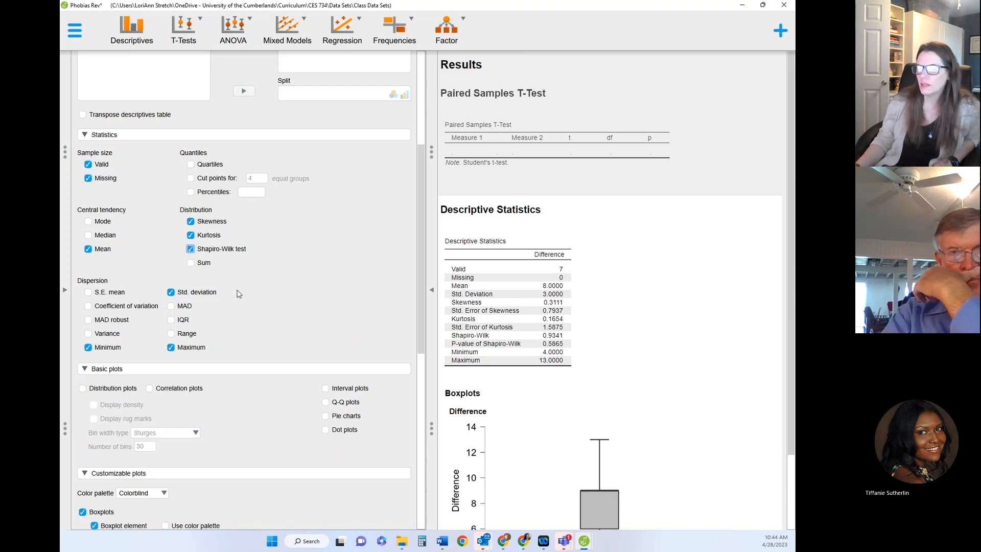
pyautogui.scroll(-1, 228, 285)
pyautogui.scroll(-8, 228, 285)
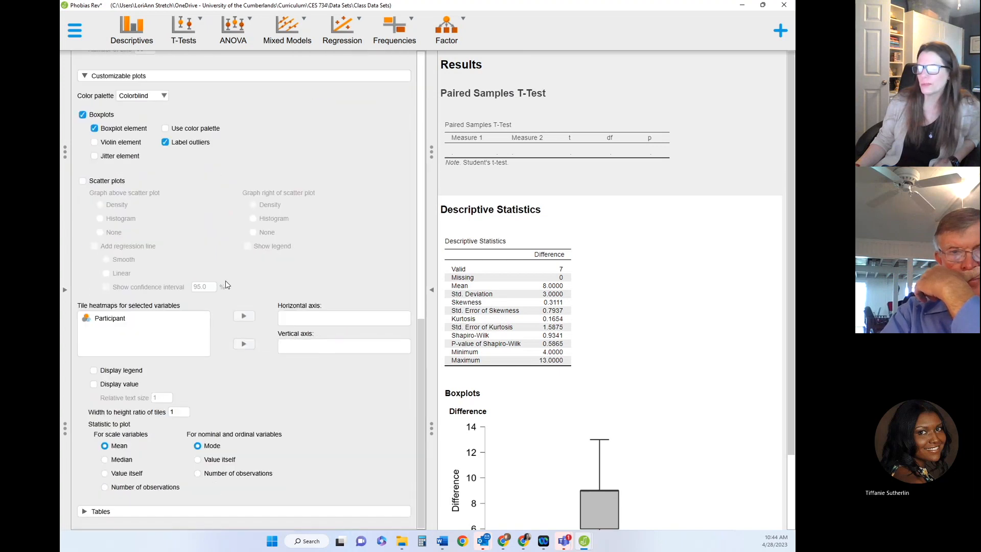
pyautogui.scroll(10, 226, 285)
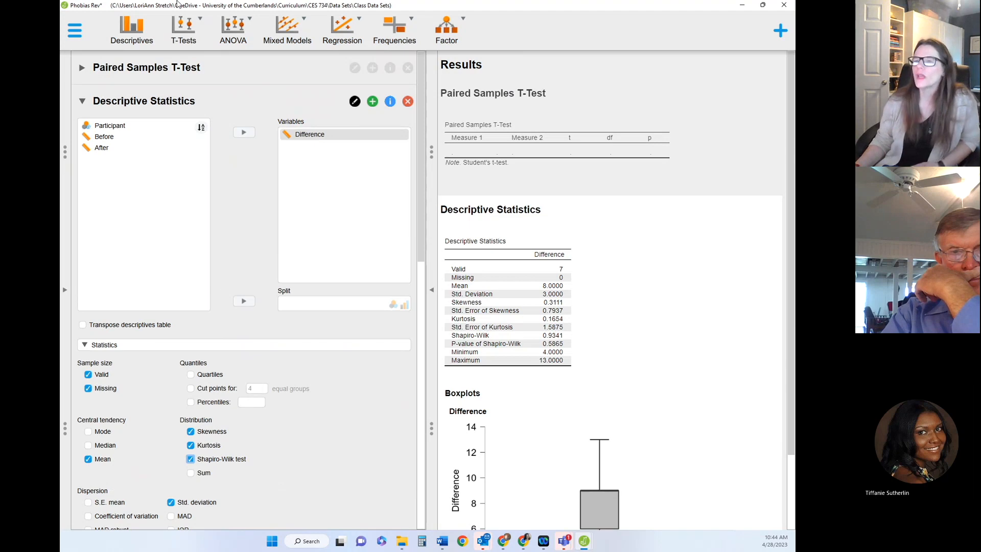
# Reopen the Paired Samples T-Test, include the Wilcoxon signed-rank test and pair After with Before
pyautogui.click(82, 70)
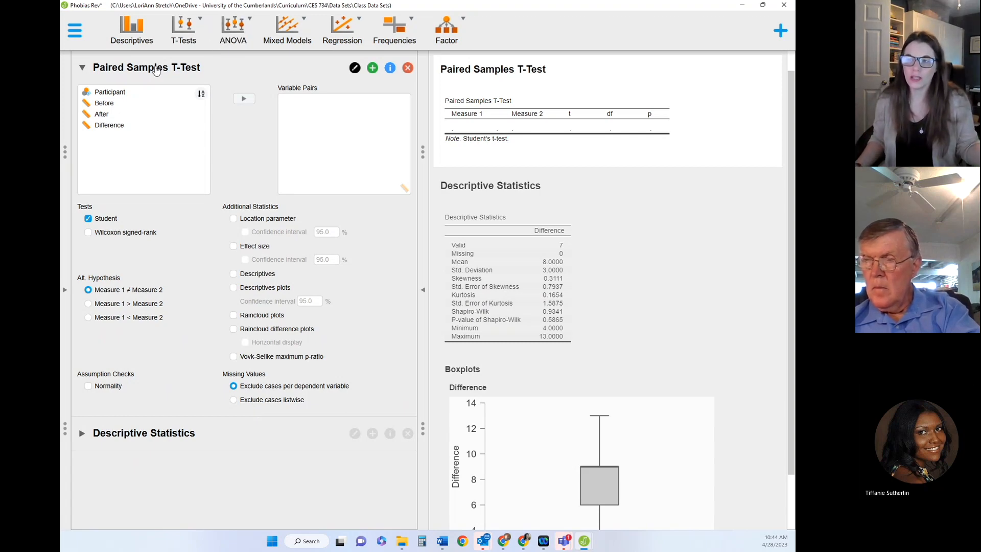
pyautogui.click(87, 235)
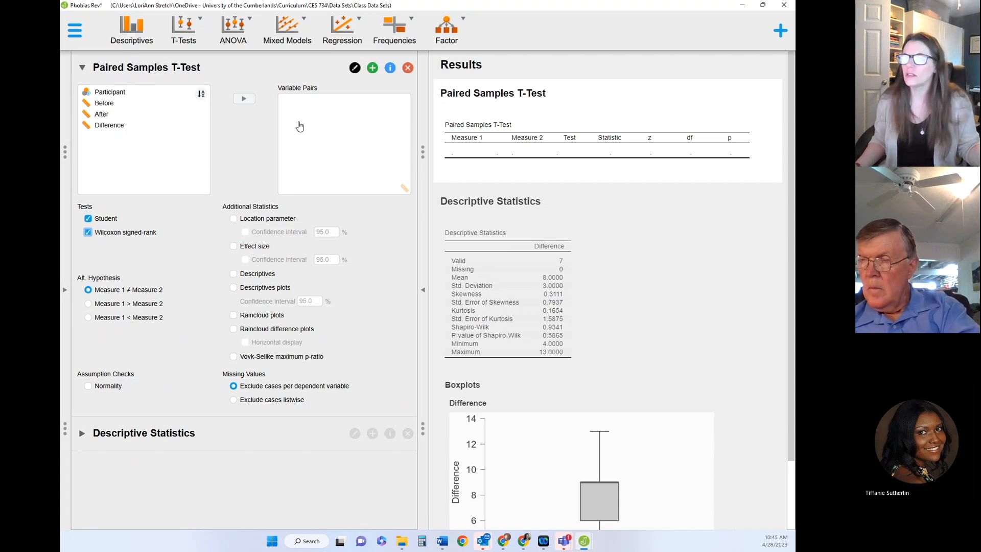
pyautogui.moveTo(115, 116); pyautogui.dragTo(322, 99)
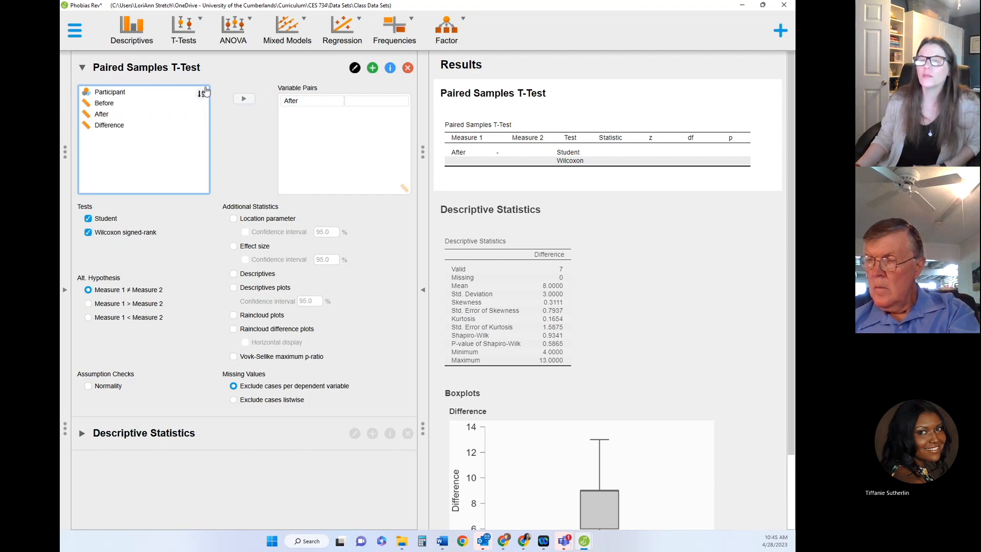
pyautogui.click(104, 103)
pyautogui.click(244, 99)
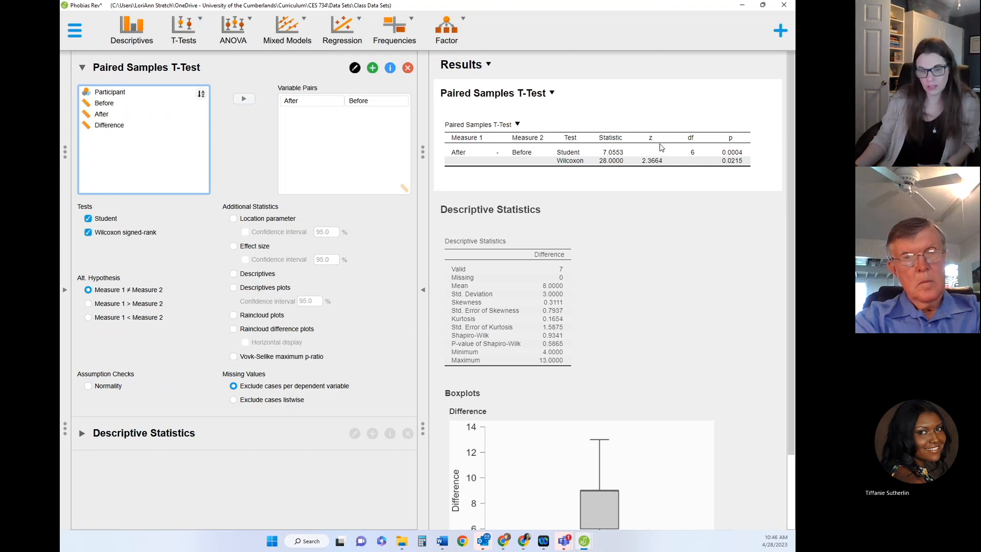
# Turn the Student test off and back on to compare the output with and without it
pyautogui.click(88, 219)
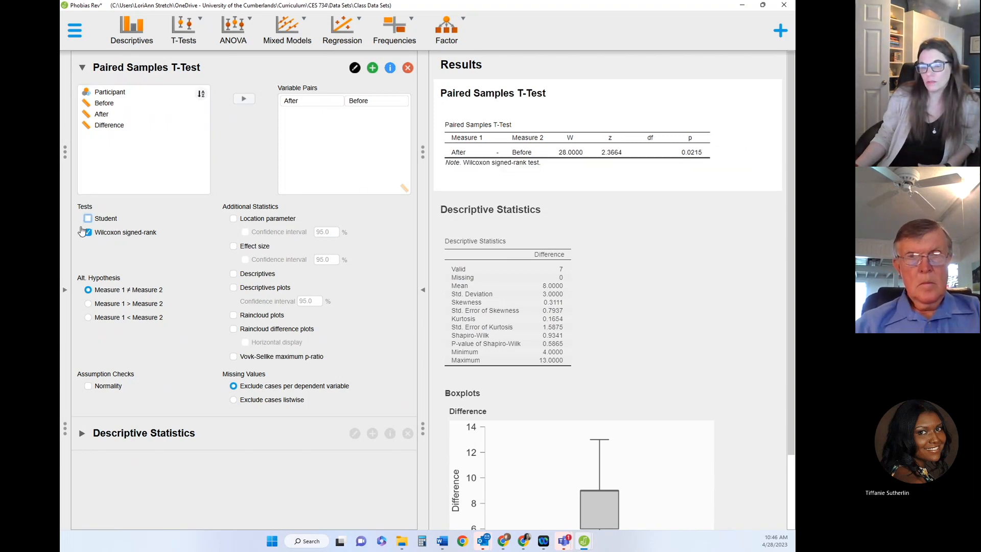
pyautogui.click(88, 219)
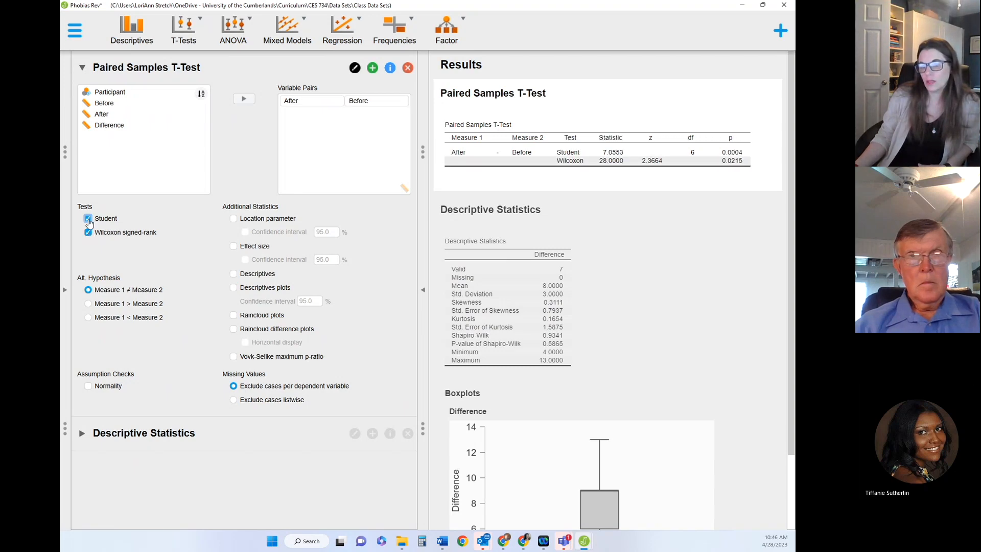
pyautogui.click(89, 219)
pyautogui.click(116, 221)
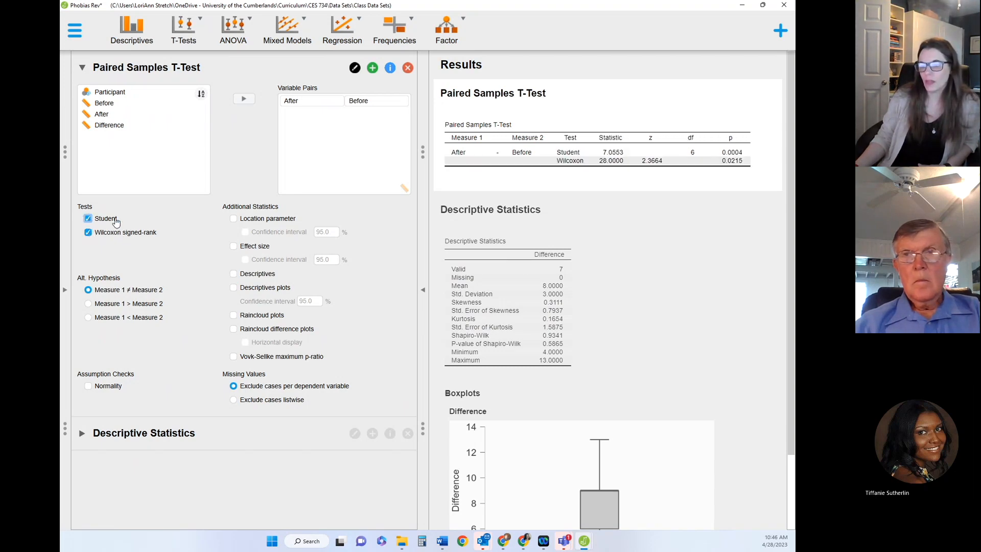
# Add the effect size, descriptives and descriptives plots to the paired samples t-test results
pyautogui.click(234, 246)
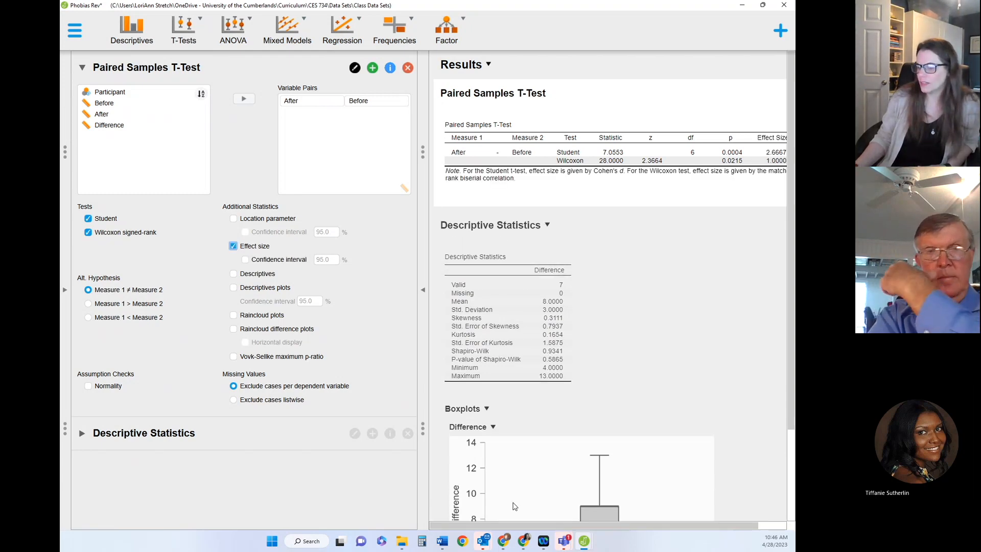
pyautogui.moveTo(489, 528); pyautogui.dragTo(517, 528)
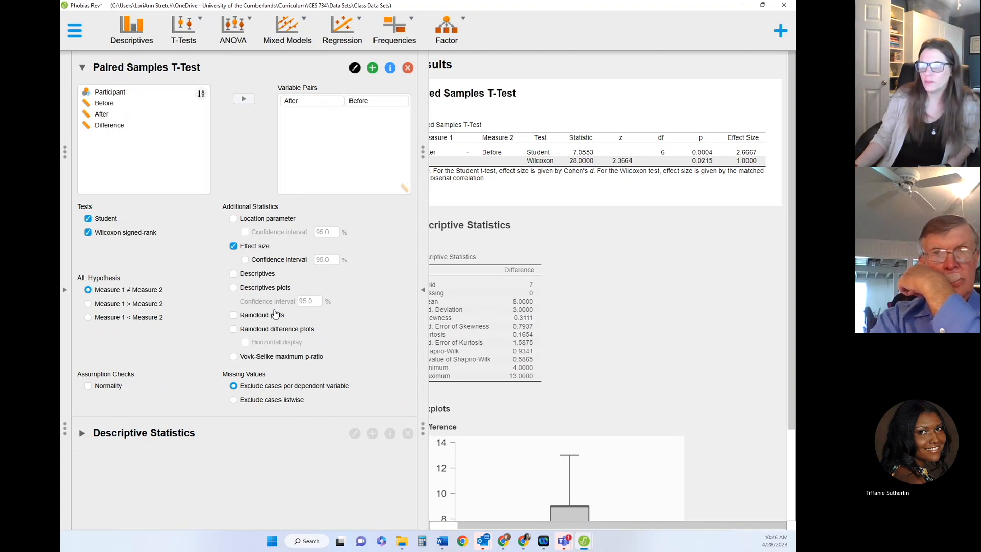
pyautogui.click(240, 275)
pyautogui.click(235, 287)
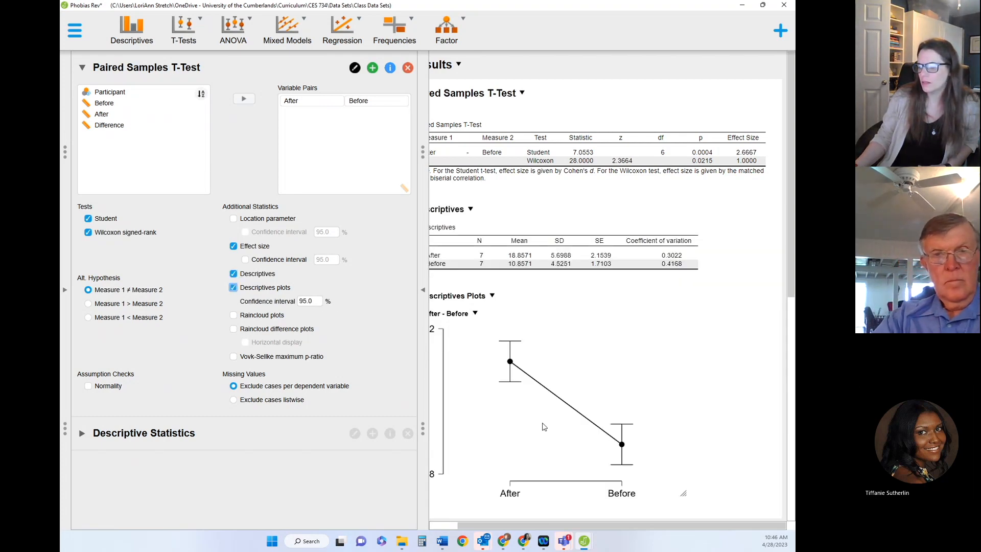
# Add the normality assumption check to the paired samples t-test
pyautogui.hscroll(-2, 522, 393)
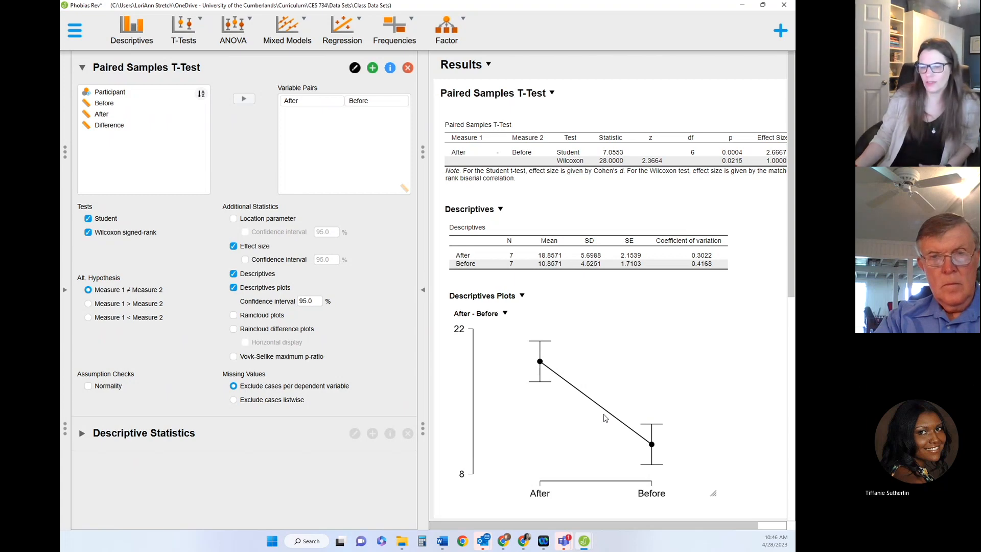
pyautogui.click(88, 385)
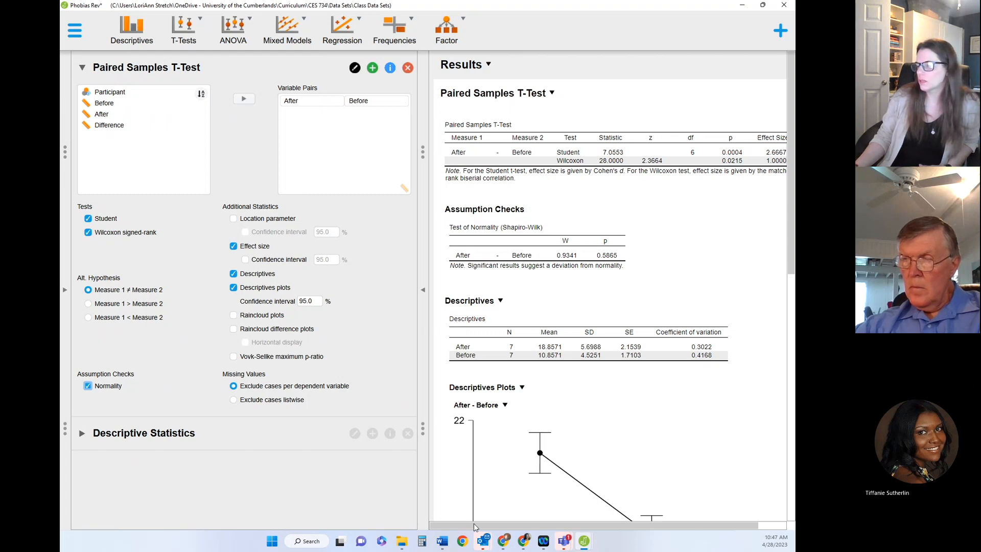
pyautogui.moveTo(474, 524); pyautogui.dragTo(432, 512)
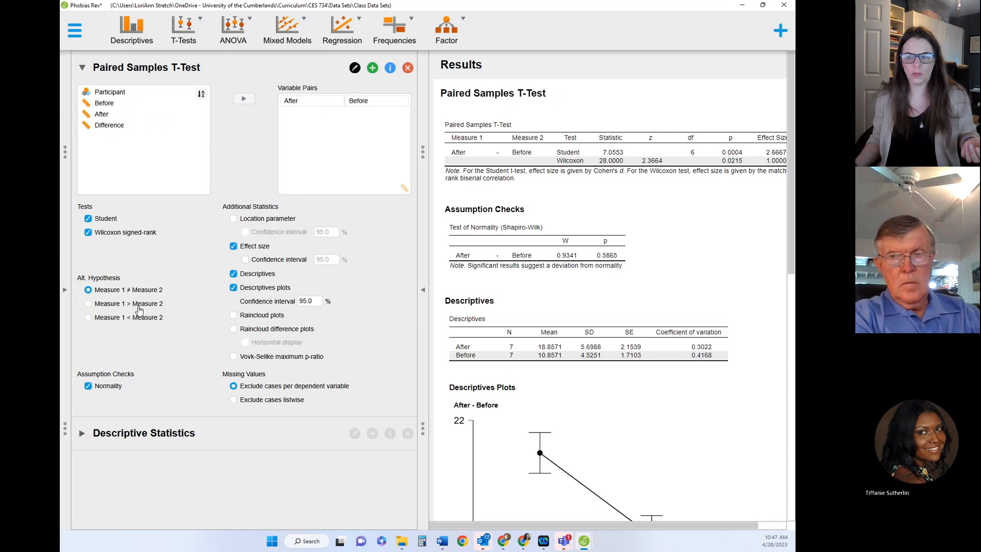
# Try the alternative hypotheses Measure 1 > Measure 2 and Measure 1 < Measure 2, and restore Measure 1 ≠ Measure 2
pyautogui.click(89, 304)
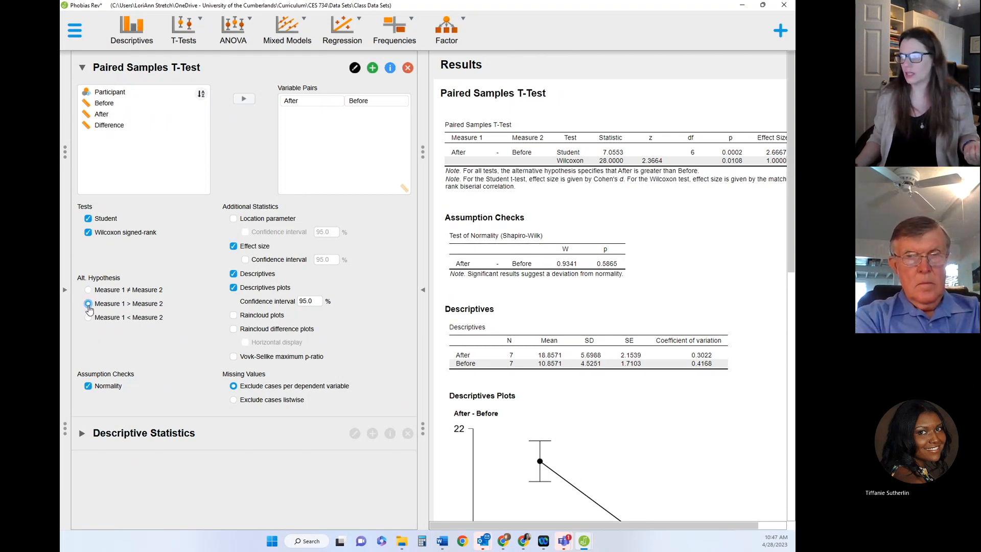
pyautogui.click(89, 318)
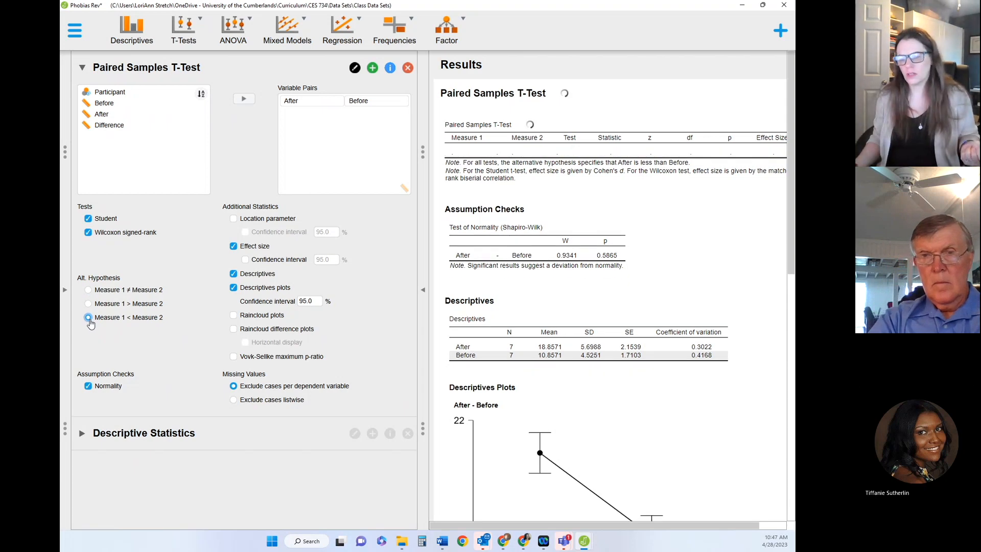
pyautogui.click(88, 289)
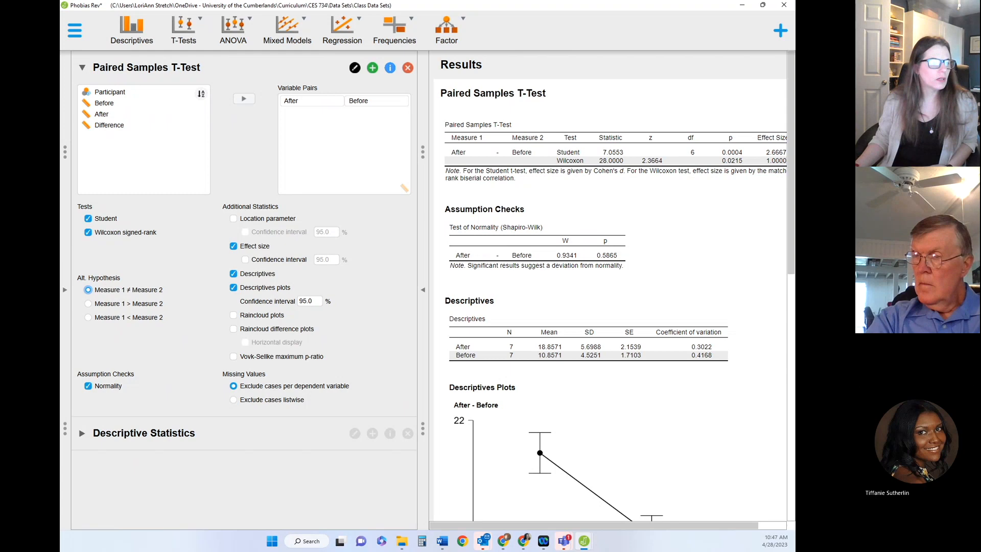
# Switch to the Word document A Counselors Guide to Statistics and examine the two p-value notations under Interpret at 140% zoom
pyautogui.moveTo(794, 95); pyautogui.dragTo(465, 44)
pyautogui.click(626, 39)
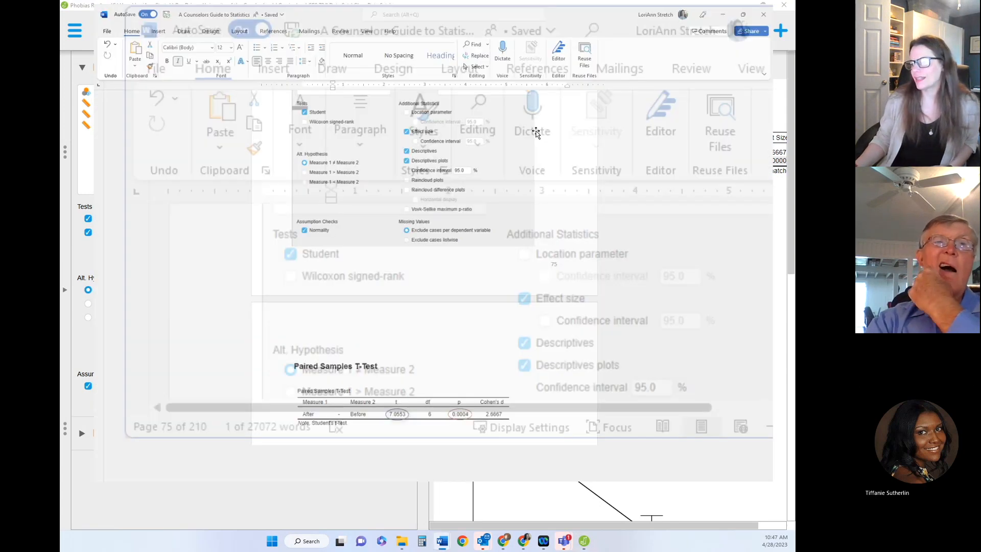
pyautogui.scroll(-7, 471, 252)
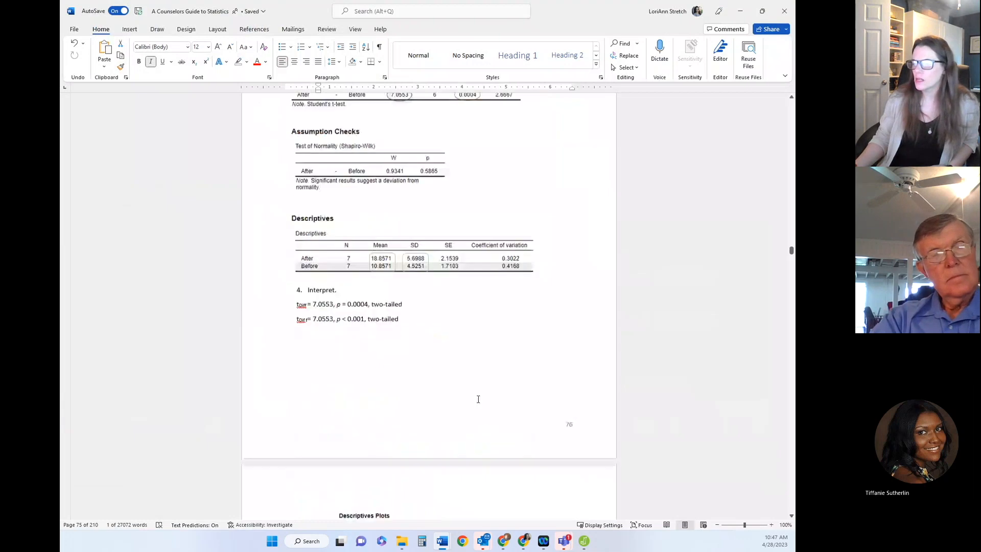
pyautogui.doubleClick(299, 302)
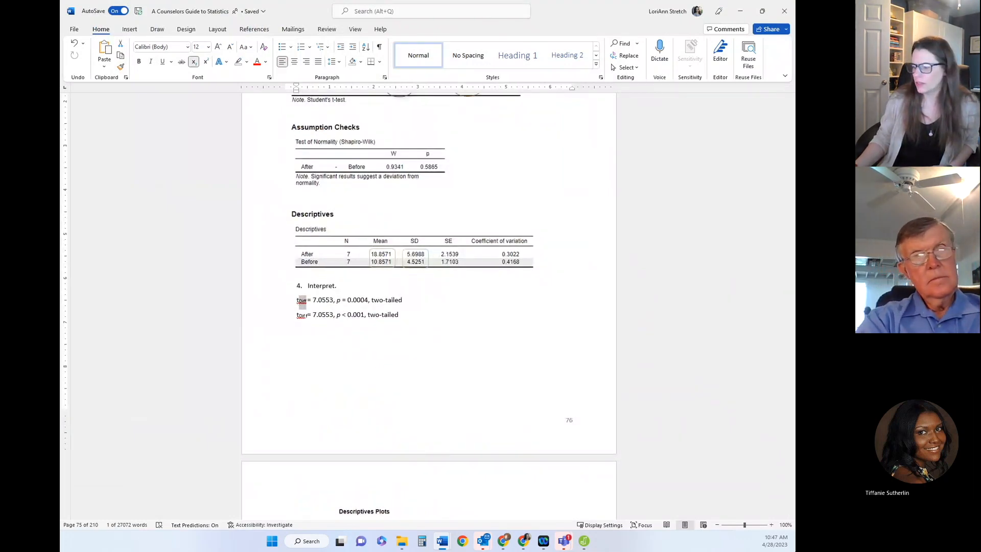
pyautogui.click(772, 525)
pyautogui.click(771, 525)
pyautogui.click(771, 525)
pyautogui.click(772, 524)
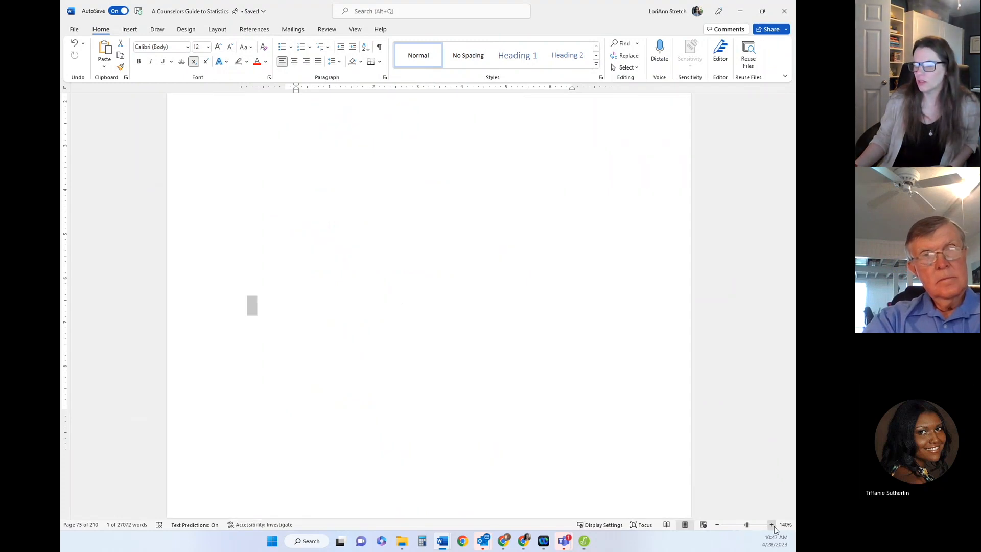
pyautogui.moveTo(300, 302); pyautogui.dragTo(345, 302)
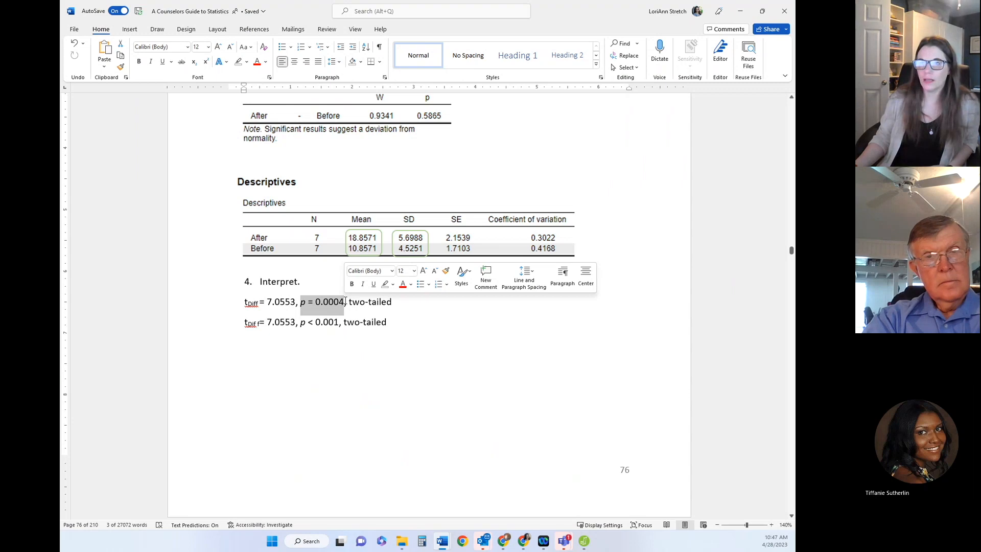
pyautogui.click(316, 322)
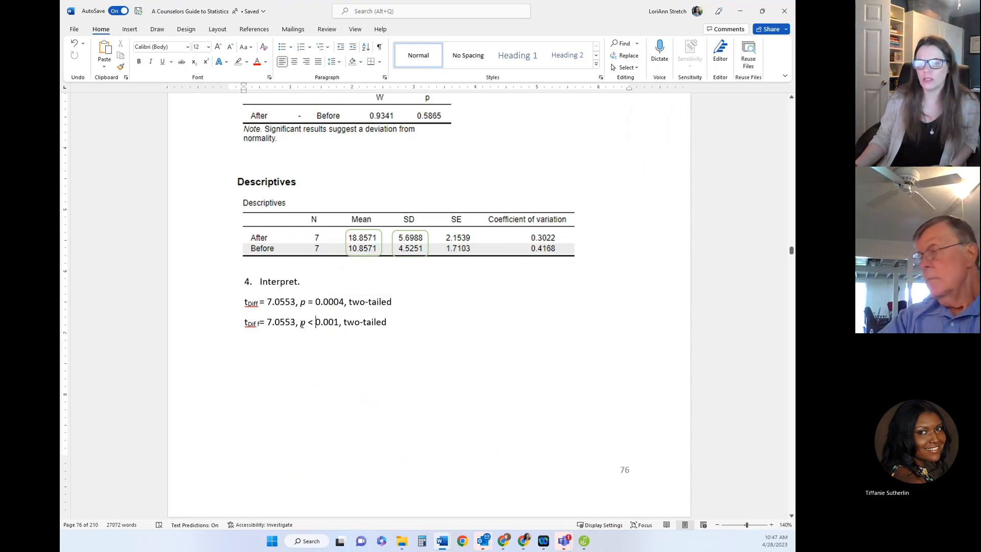
pyautogui.moveTo(301, 323); pyautogui.dragTo(339, 323)
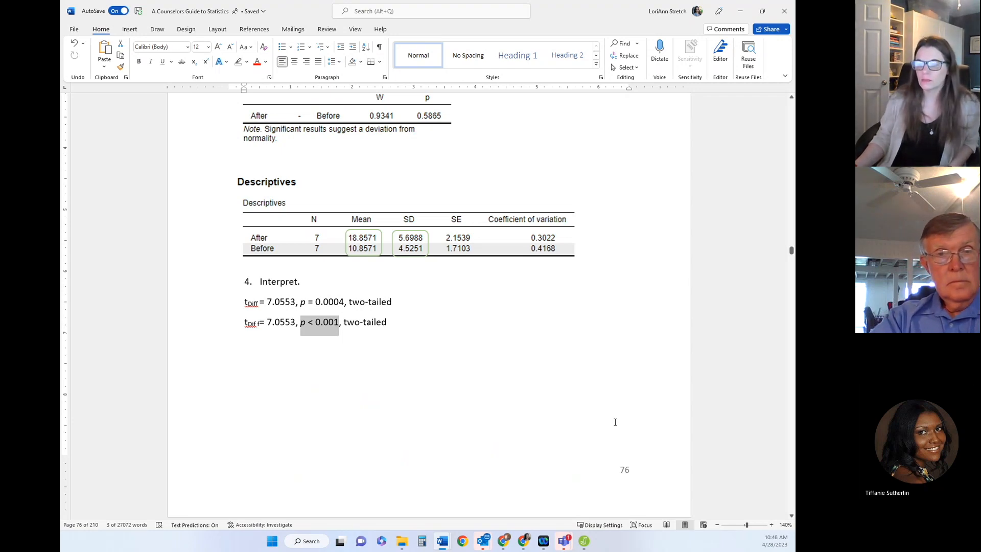
# Read the paired t-test interpretation paragraph below the descriptives plot, including the means and standard deviations for after and before
pyautogui.scroll(1, 617, 421)
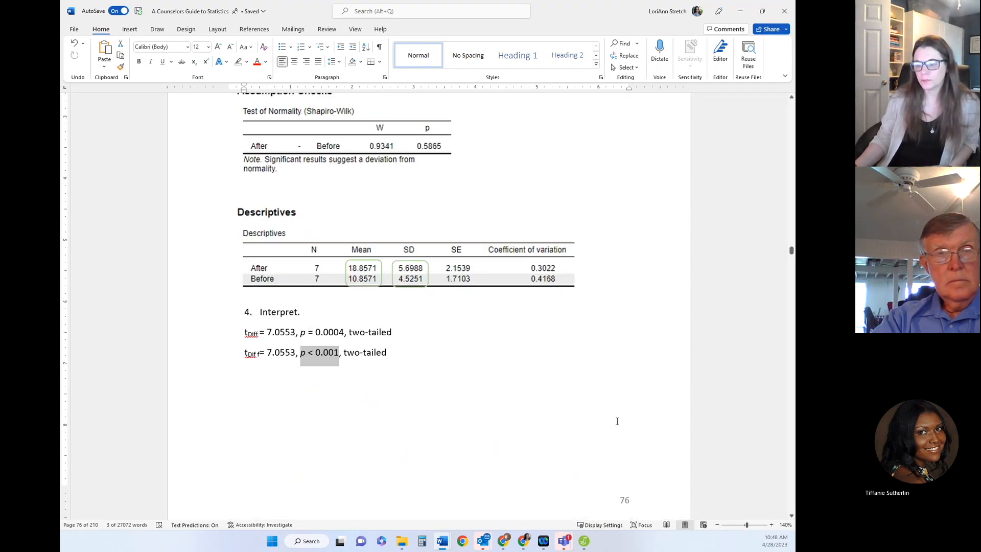
pyautogui.scroll(-10, 616, 421)
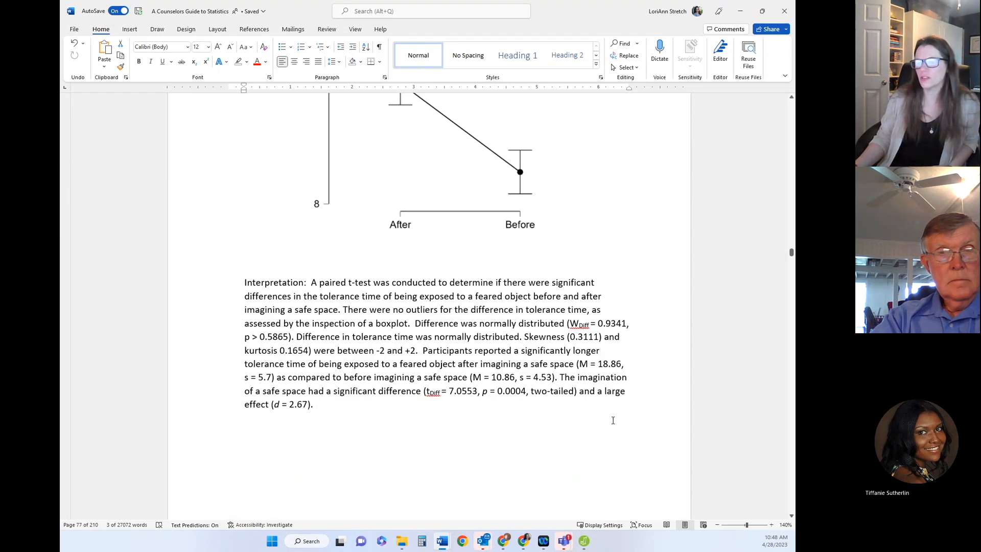
pyautogui.scroll(-1, 614, 420)
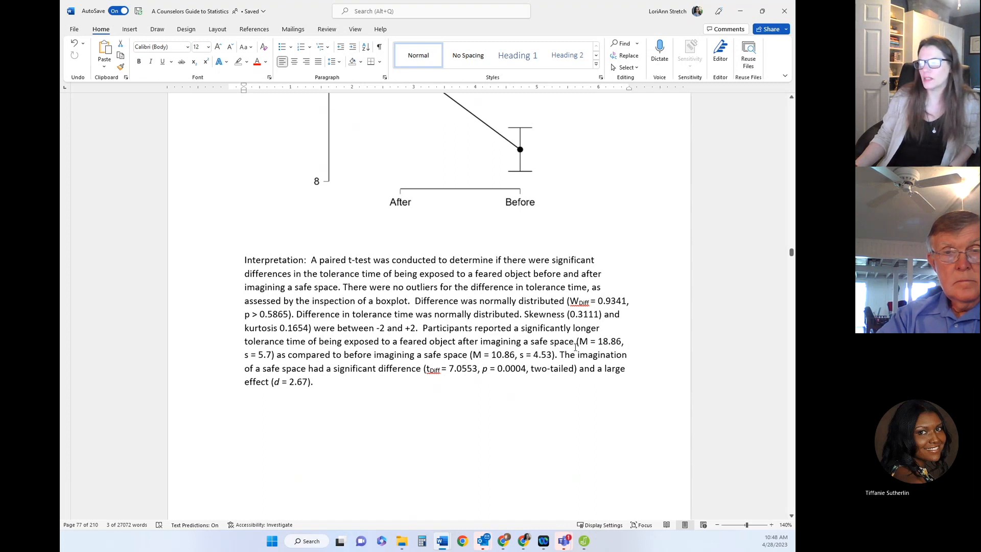
pyautogui.moveTo(582, 341); pyautogui.dragTo(626, 341)
pyautogui.moveTo(244, 355); pyautogui.dragTo(284, 357)
pyautogui.click(374, 355)
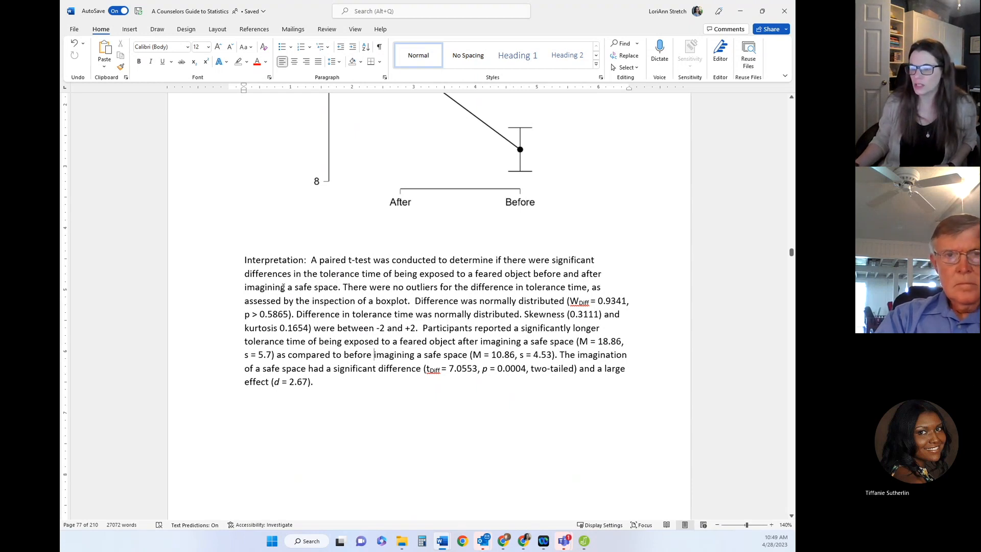
# Italicize the p of the normality result (p > 0.5865) in the interpretation paragraph
pyautogui.moveTo(245, 315); pyautogui.dragTo(250, 314)
pyautogui.click(151, 61)
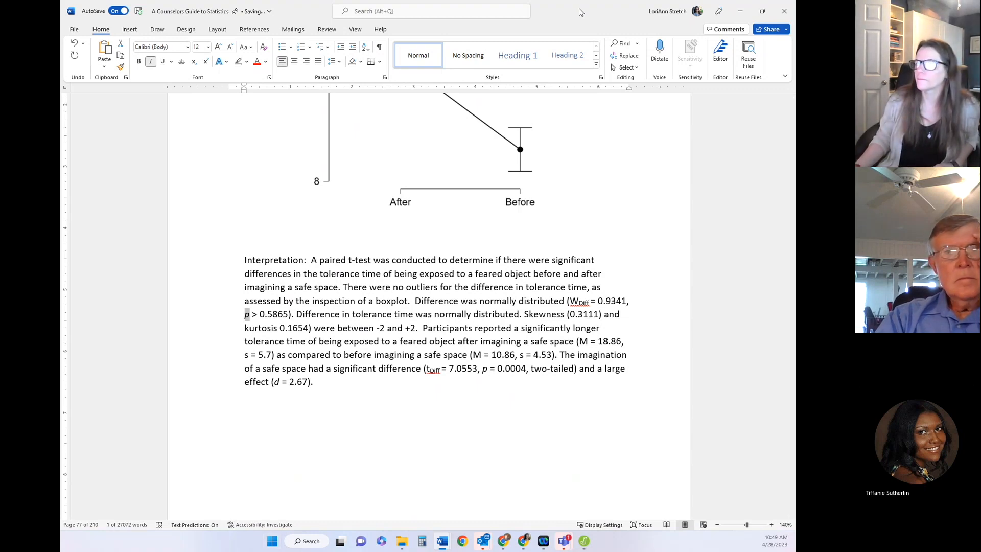
# Return to JASP and close the Phobias Rev file without saving its changes
pyautogui.click(740, 11)
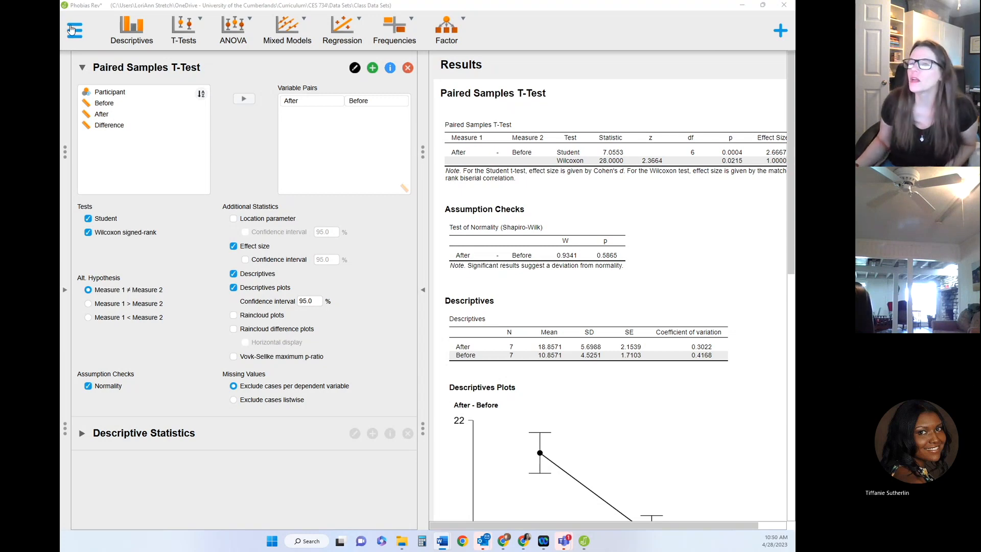
pyautogui.click(784, 4)
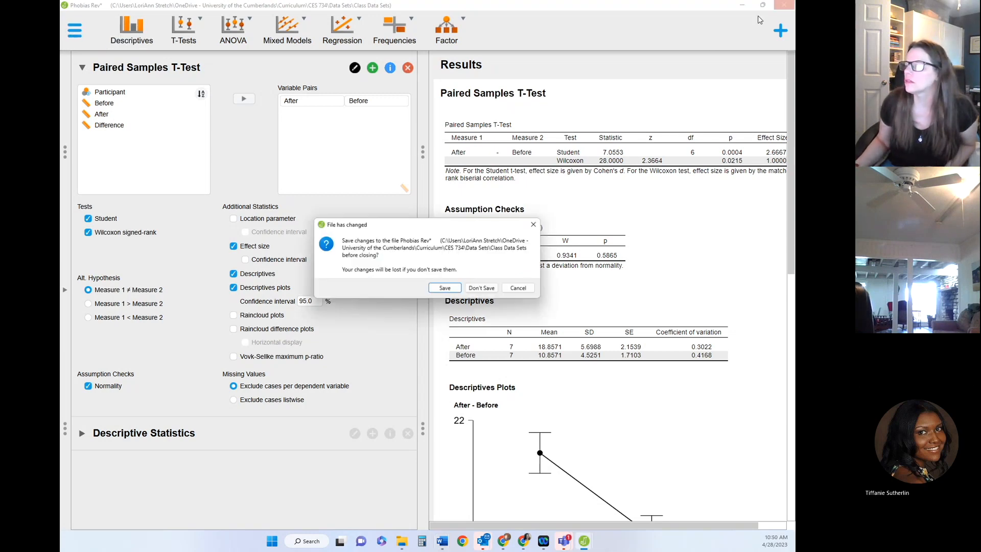
pyautogui.click(483, 289)
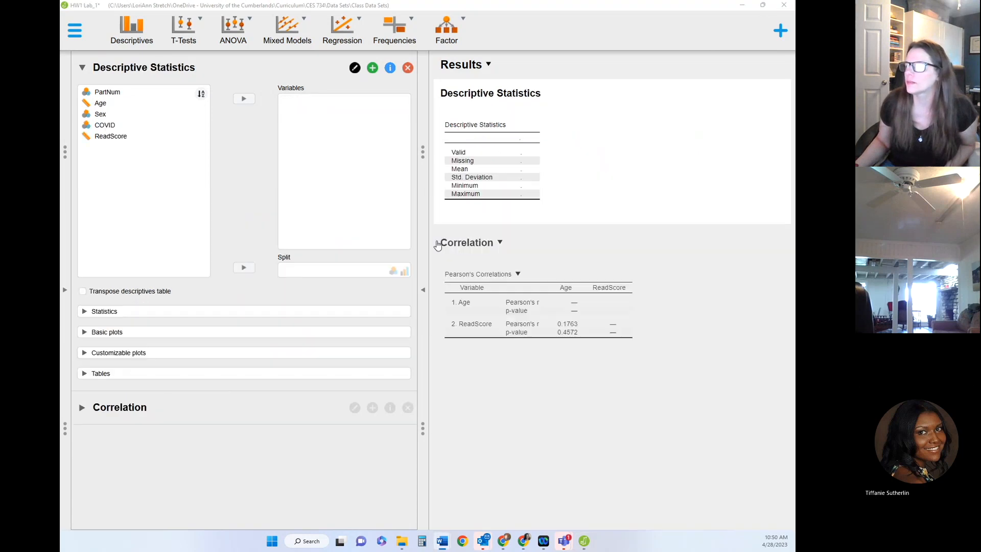
# Open the Vouchers data file from the Class Data Sets folder and maximize its window
pyautogui.click(75, 33)
pyautogui.click(156, 67)
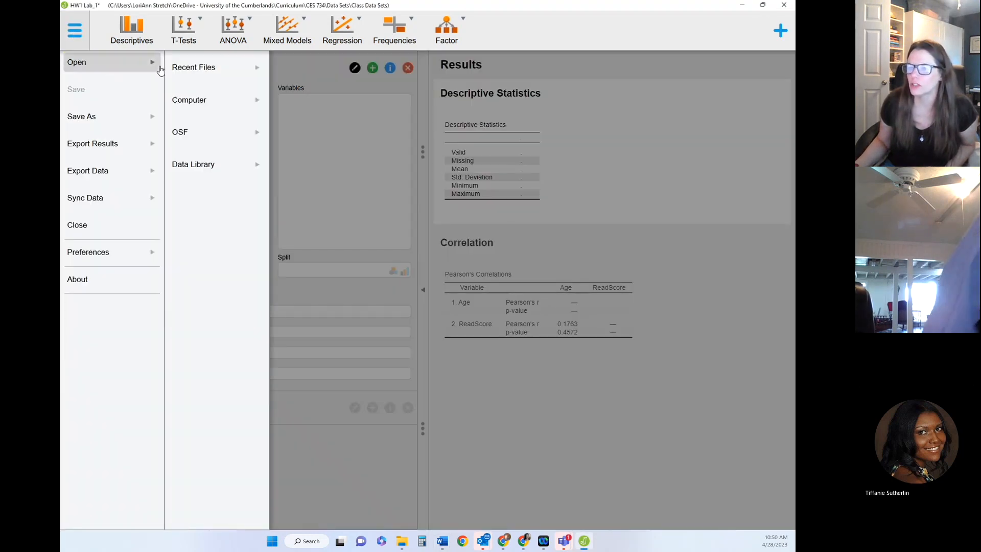
pyautogui.click(204, 107)
pyautogui.click(290, 88)
pyautogui.scroll(-2, 256, 171)
pyautogui.doubleClick(248, 226)
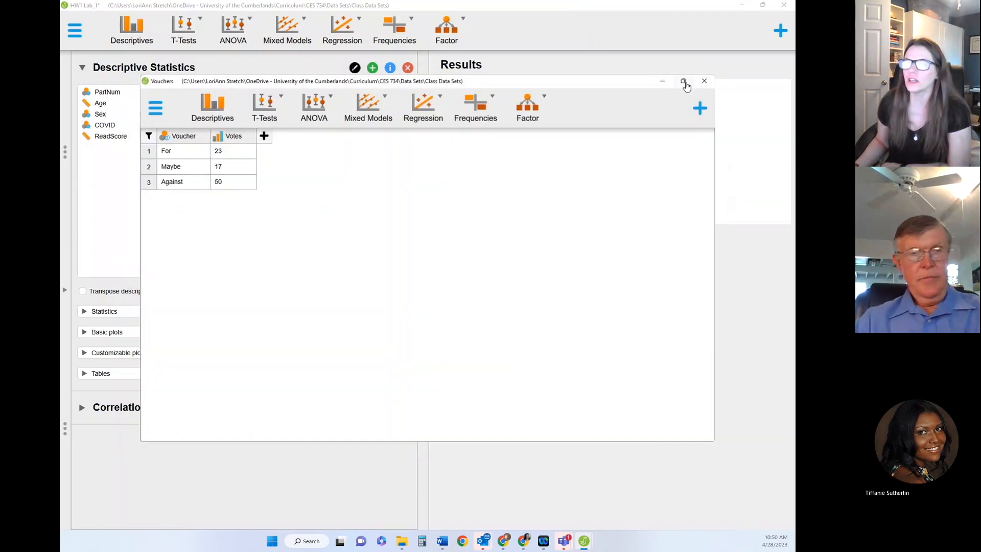
pyautogui.click(683, 81)
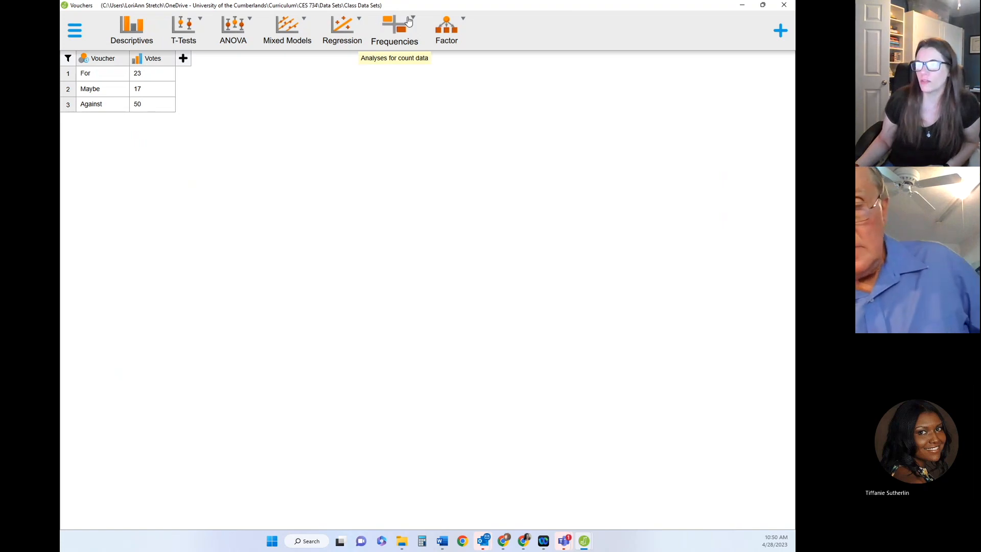
# Start a classical Multinomial Test and assign Voucher as the factor
pyautogui.click(377, 27)
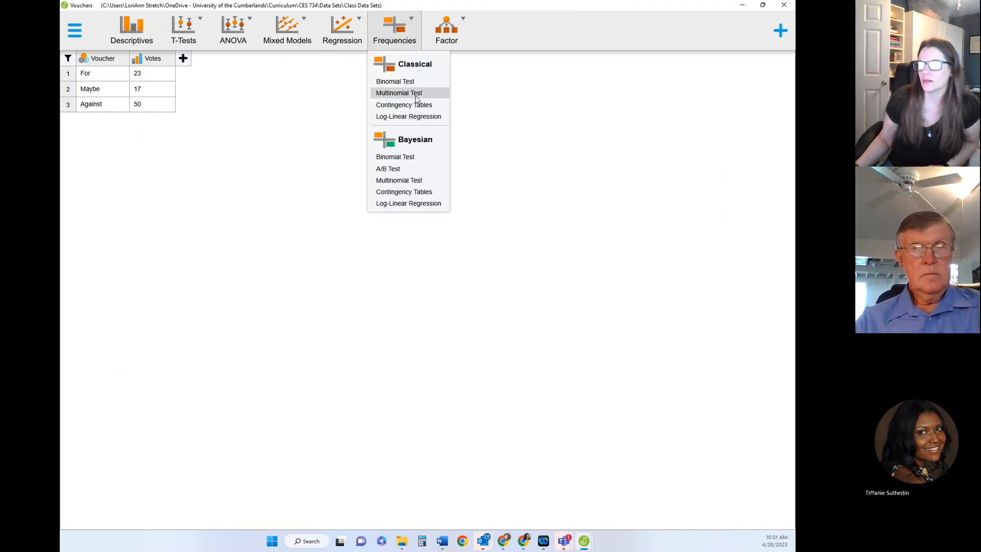
pyautogui.click(416, 95)
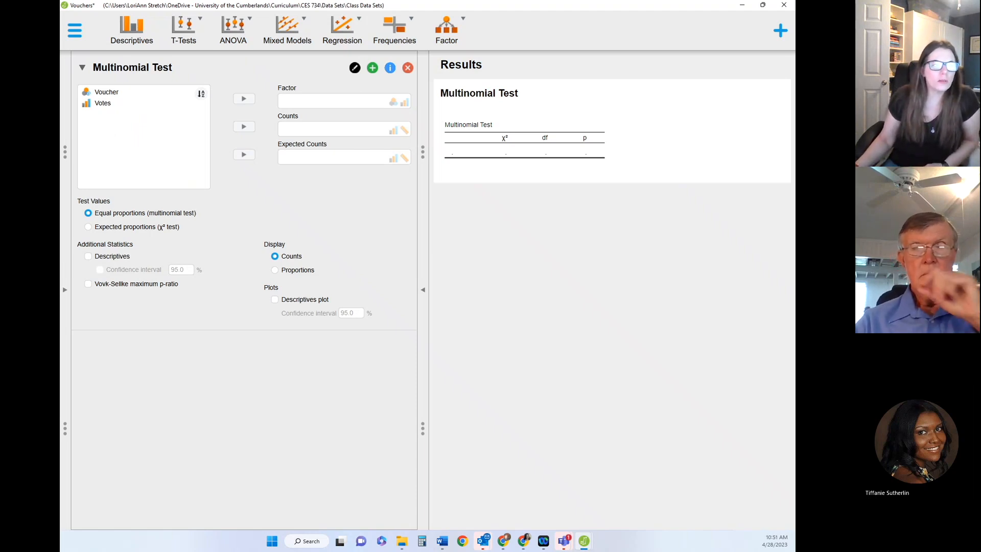
pyautogui.click(195, 92)
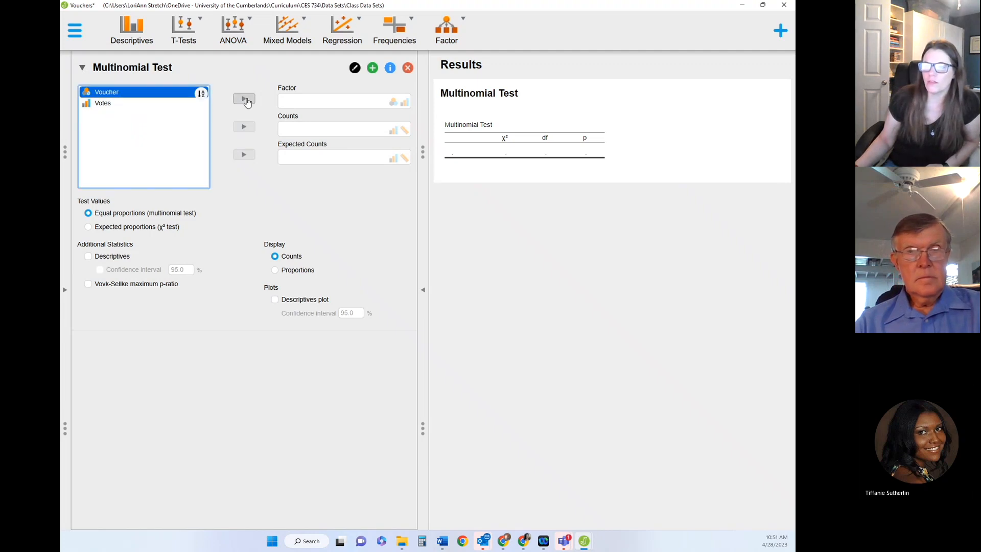
pyautogui.click(245, 100)
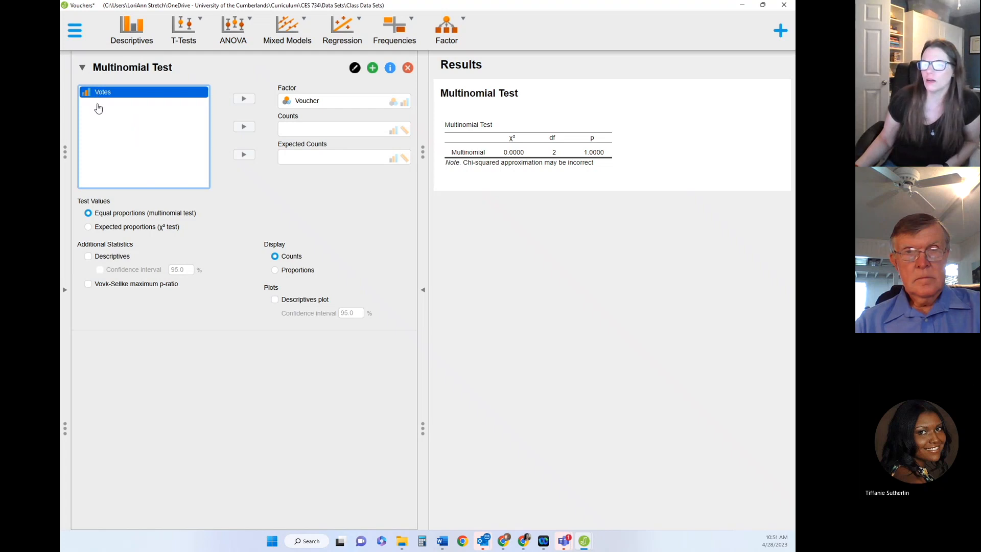
# Change the Votes variable to Scale in the data table and assign it as the counts of the Multinomial Test
pyautogui.click(65, 289)
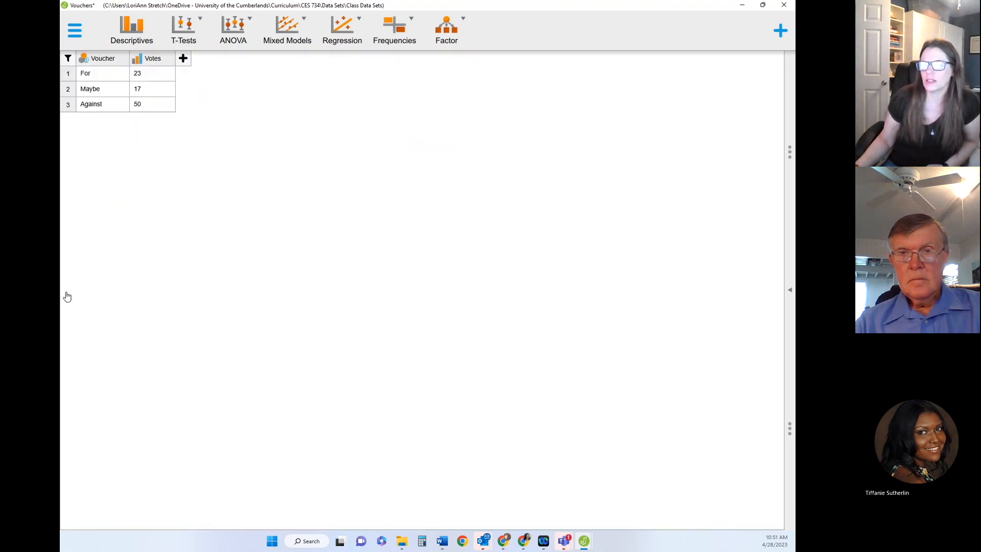
pyautogui.click(138, 60)
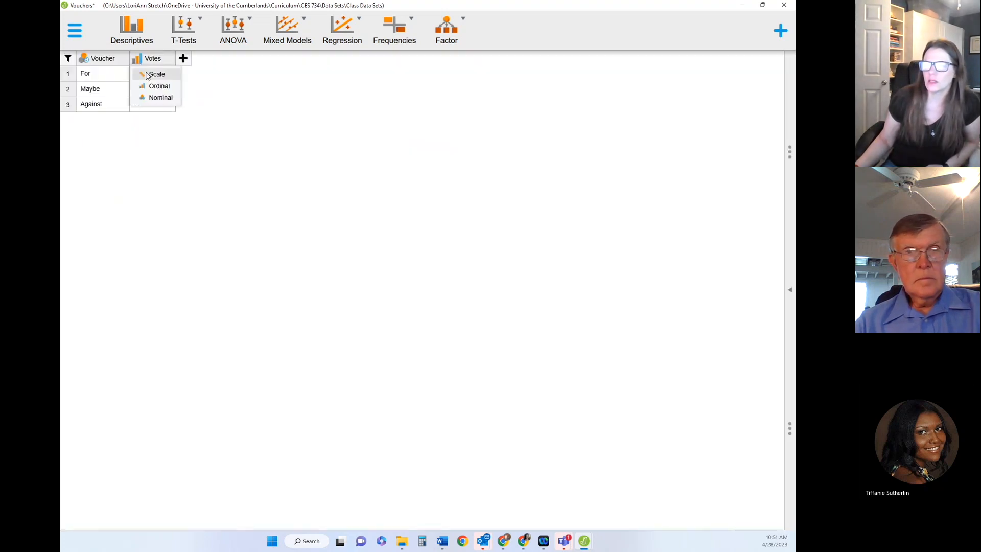
pyautogui.click(153, 74)
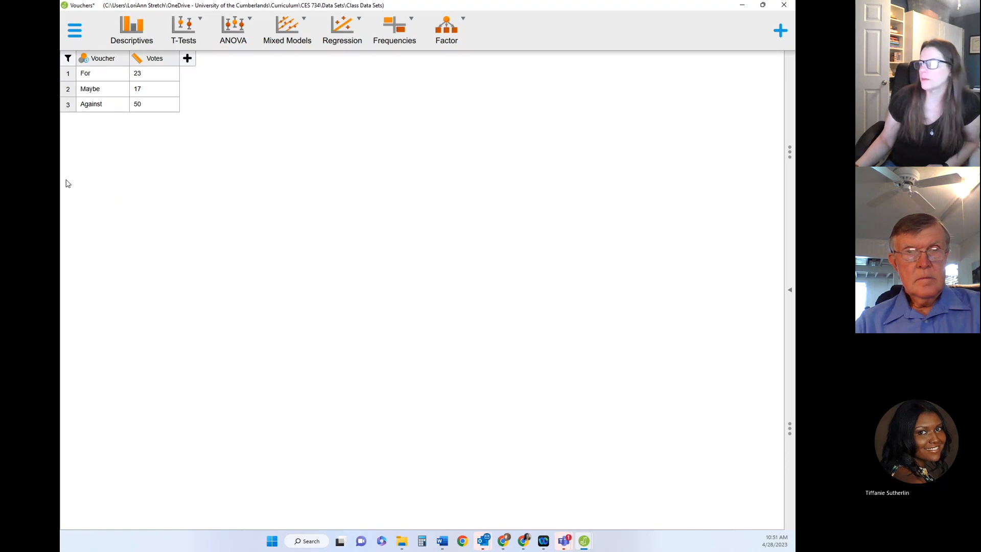
pyautogui.click(790, 290)
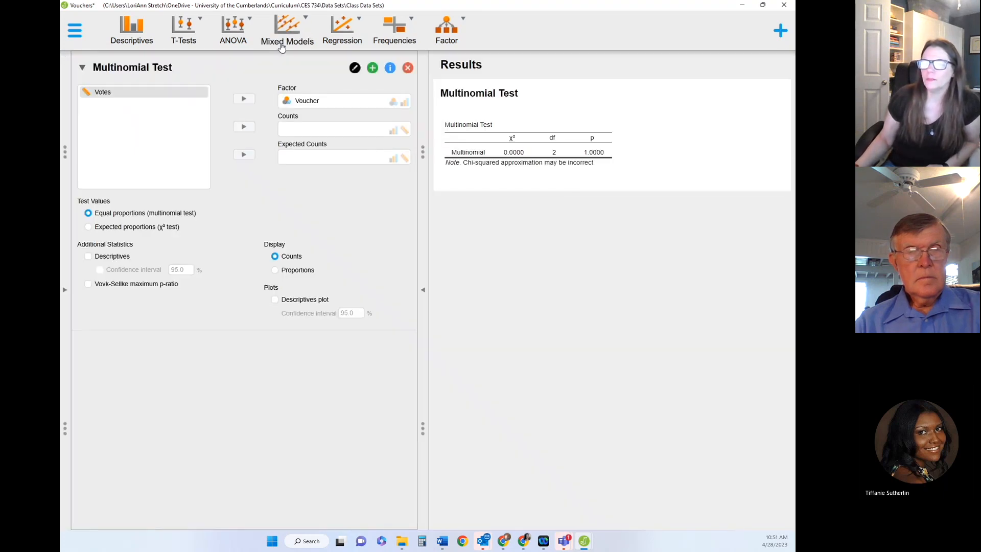
pyautogui.click(236, 128)
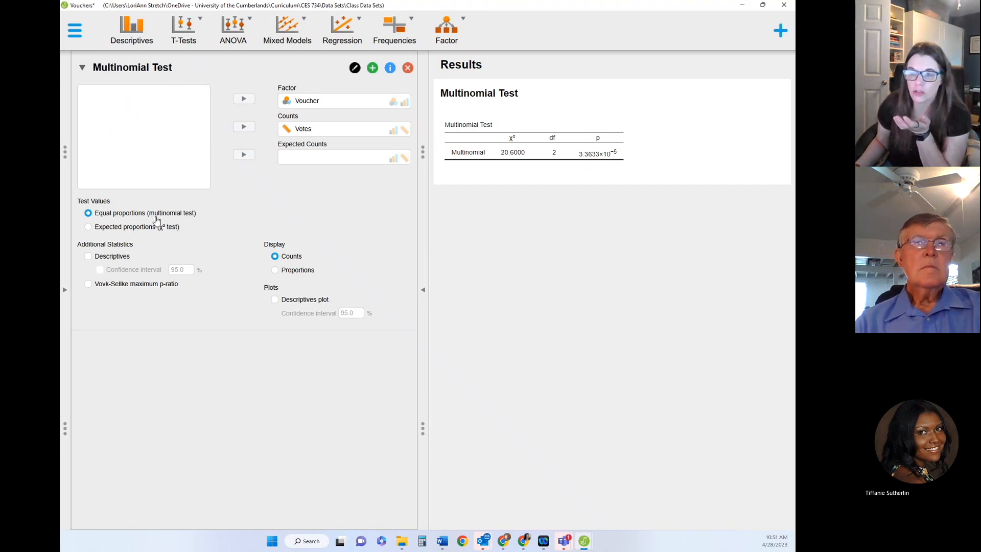
# Try the expected proportions (χ² test) option for the multinomial test and return it to equal proportions
pyautogui.click(90, 229)
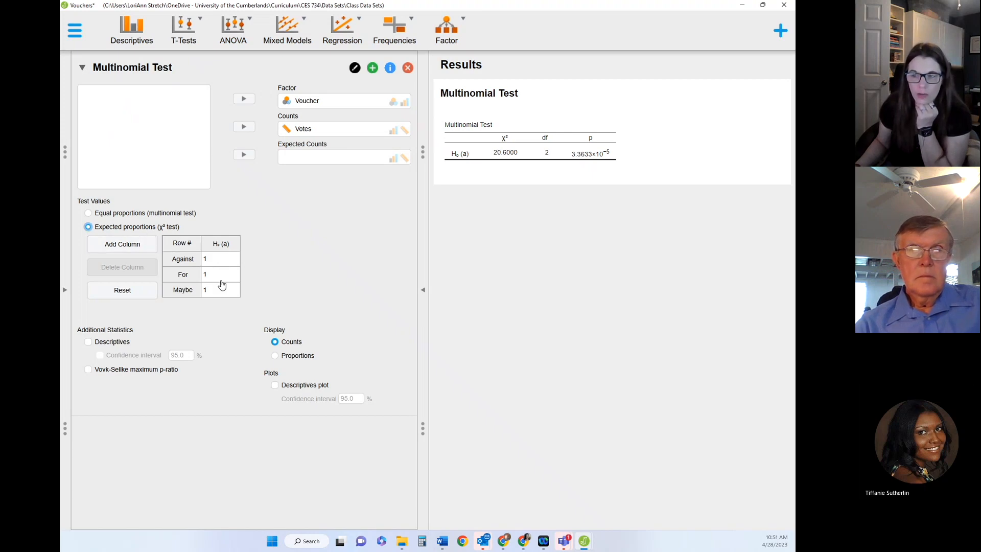
pyautogui.click(89, 214)
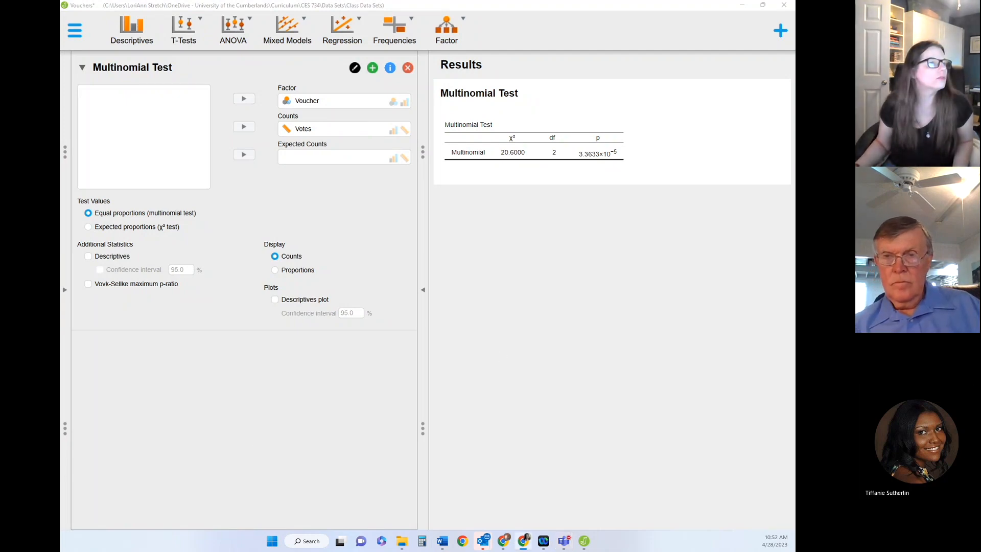
# Bring the data table with the voucher categories and vote counts into view
pyautogui.moveTo(0, 209); pyautogui.dragTo(442, 187)
pyautogui.click(67, 293)
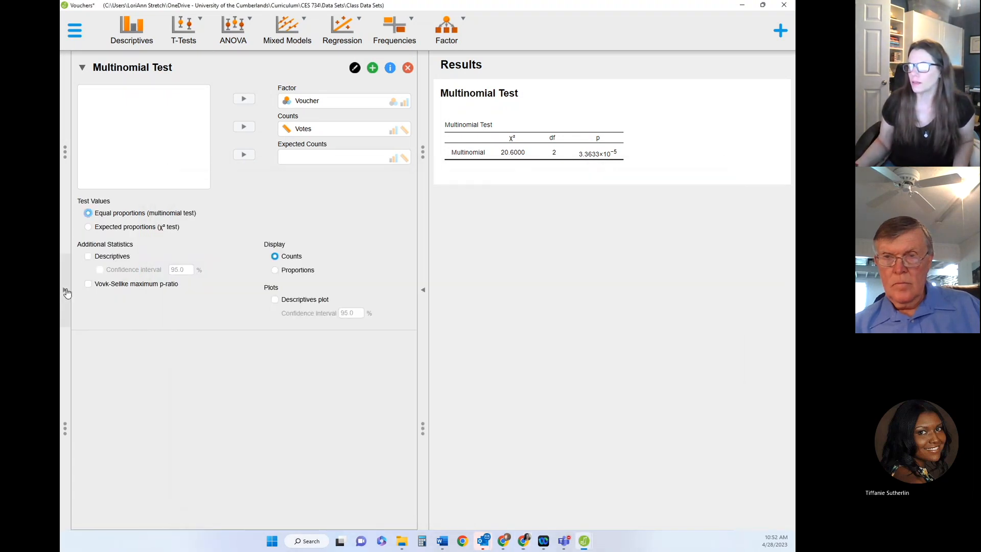
pyautogui.click(66, 292)
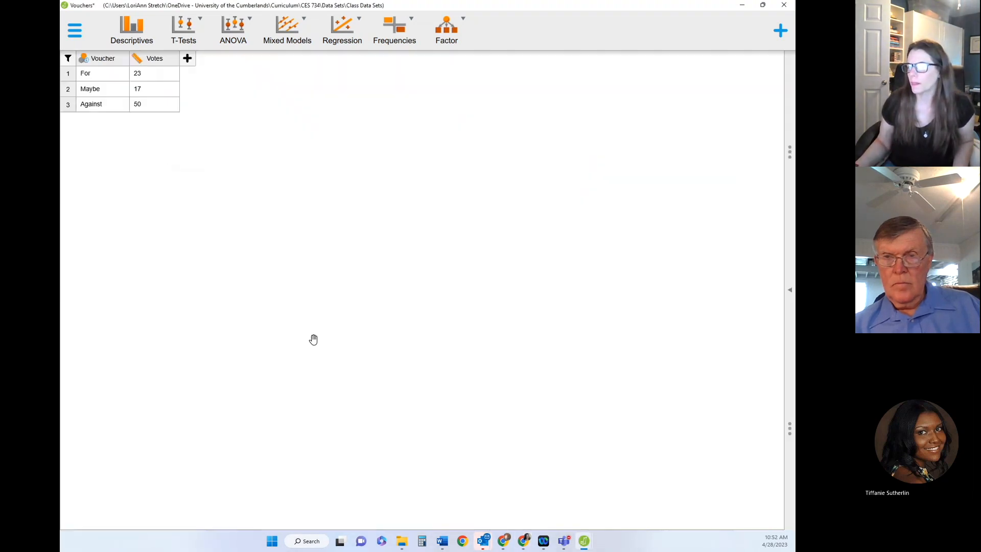
pyautogui.click(526, 542)
pyautogui.write('http://www.quantpsy.org/chisq/chisq.htm')
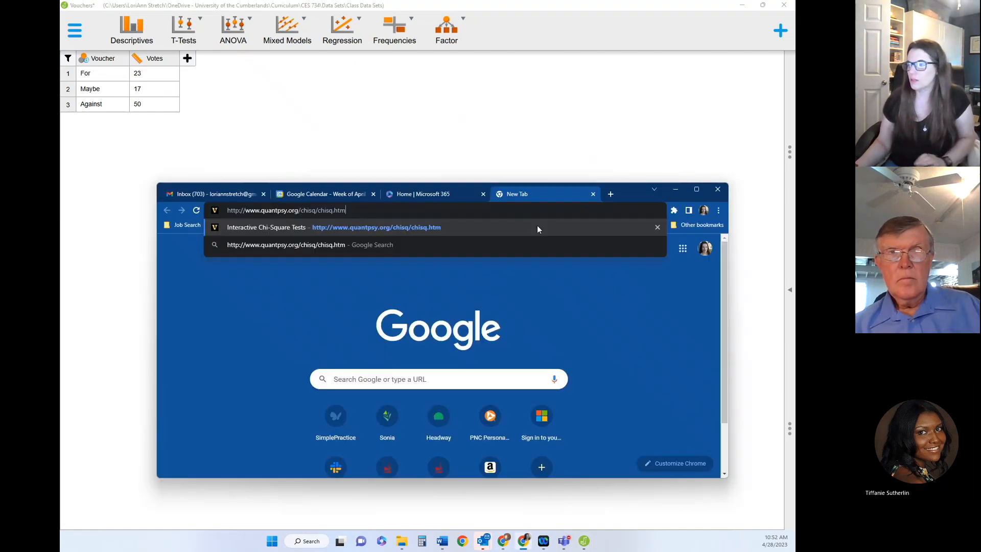
pyautogui.click(538, 228)
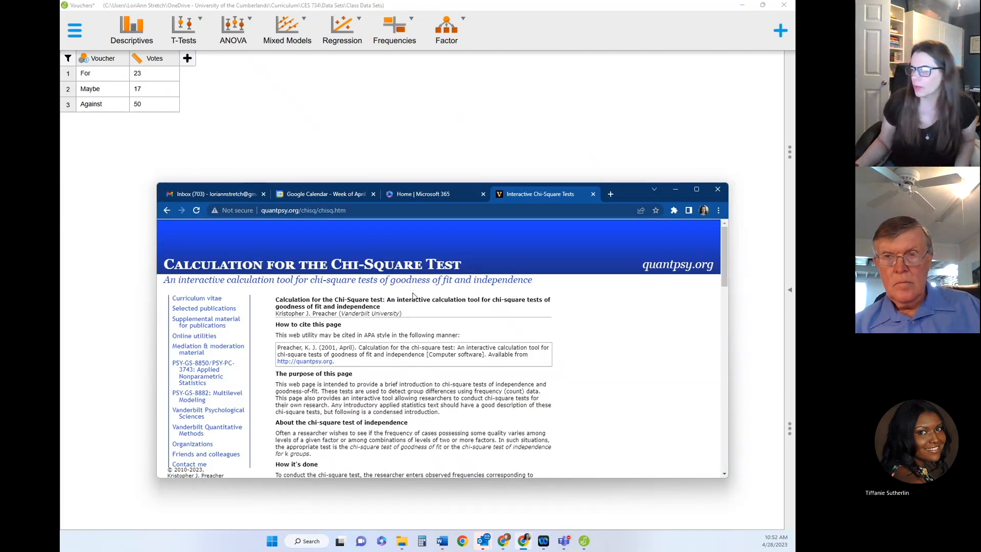
pyautogui.doubleClick(619, 183)
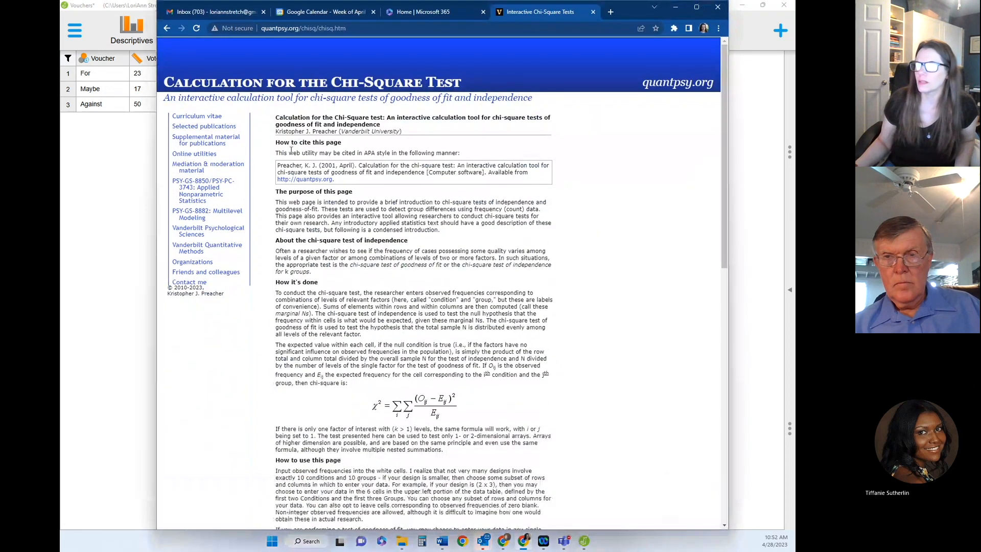
pyautogui.moveTo(624, 13); pyautogui.dragTo(665, 16)
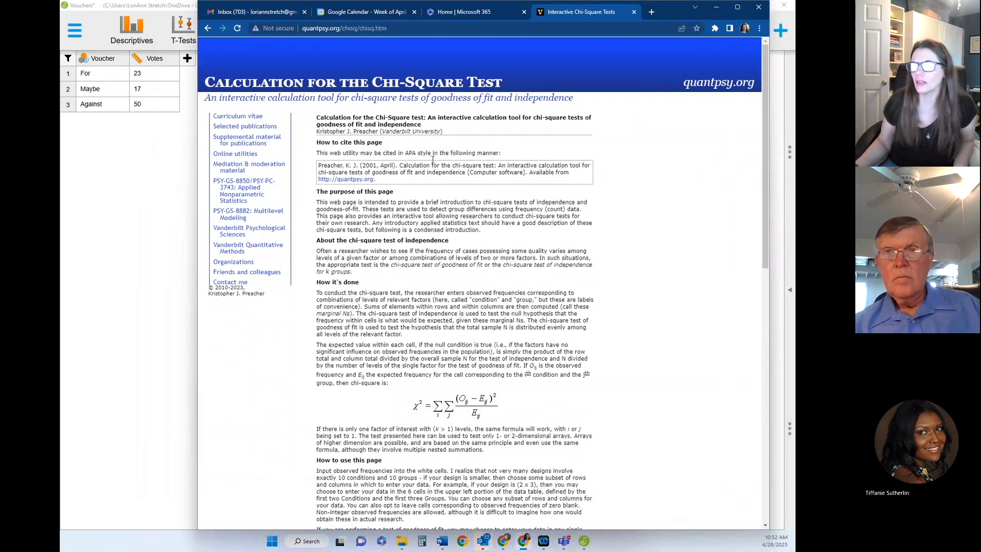
# Enter the observed frequencies 23, 17 and 50 for groups 1 to 3 in the custom expected frequencies table
pyautogui.scroll(-7, 490, 412)
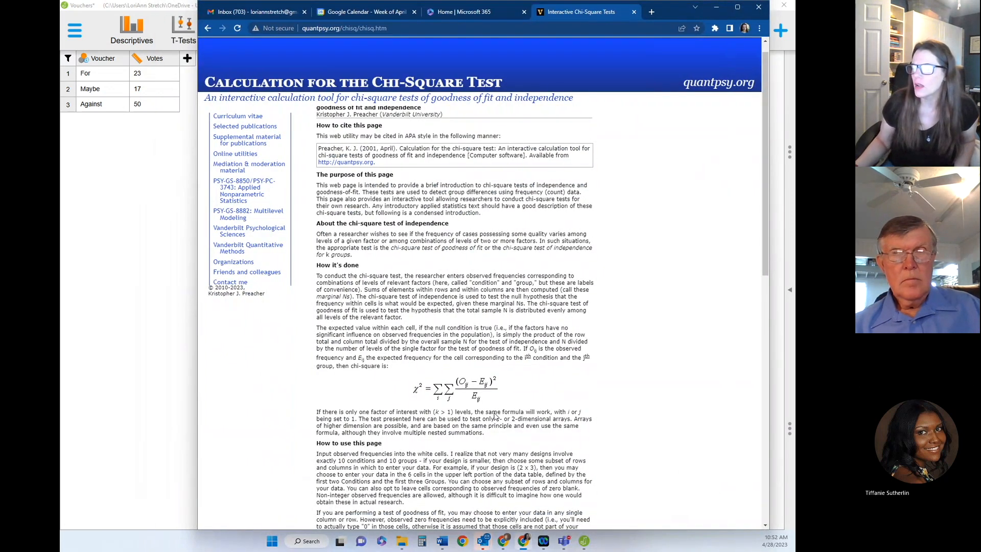
pyautogui.scroll(-3, 489, 413)
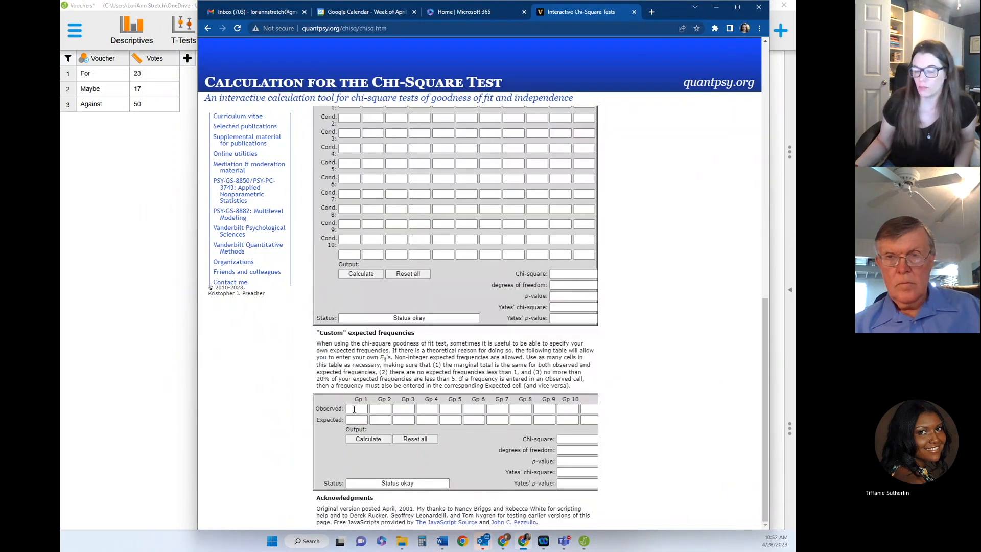
pyautogui.click(356, 410)
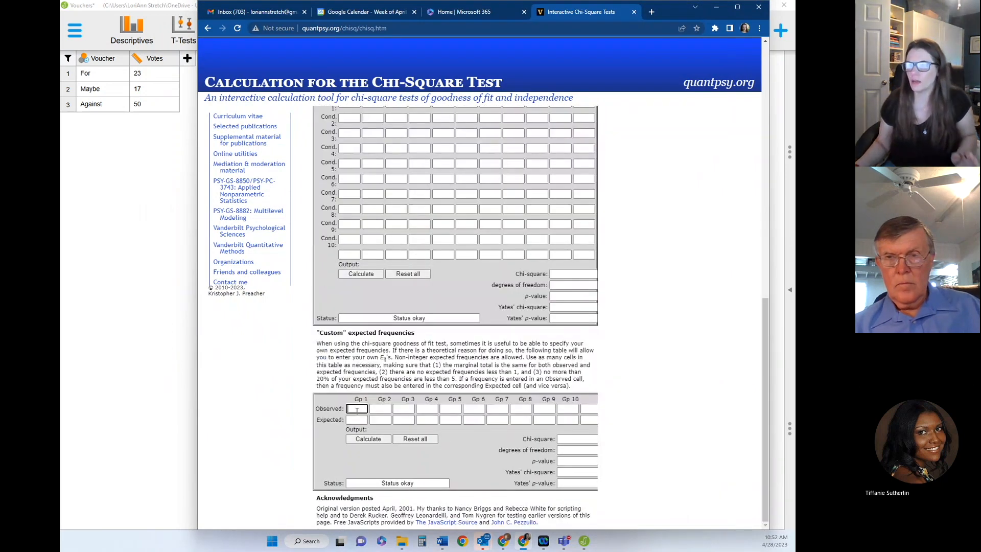
pyautogui.write('23')
pyautogui.press('Tab')
pyautogui.write('1')
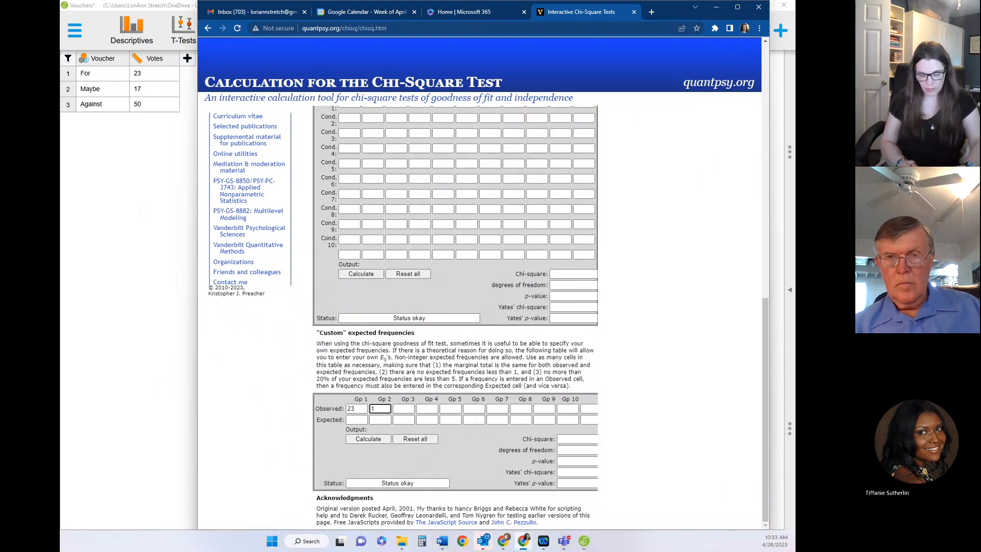
pyautogui.write('7')
pyautogui.press('Tab')
pyautogui.write('5')
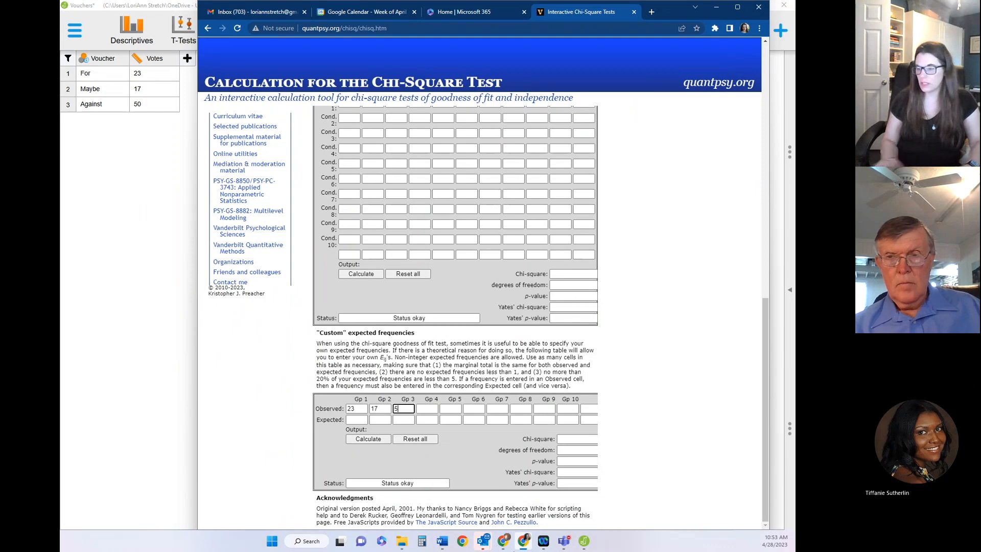
pyautogui.press('Tab')
# Enter an expected frequency of 30 for each of the three groups and calculate the chi-square test
pyautogui.click(357, 420)
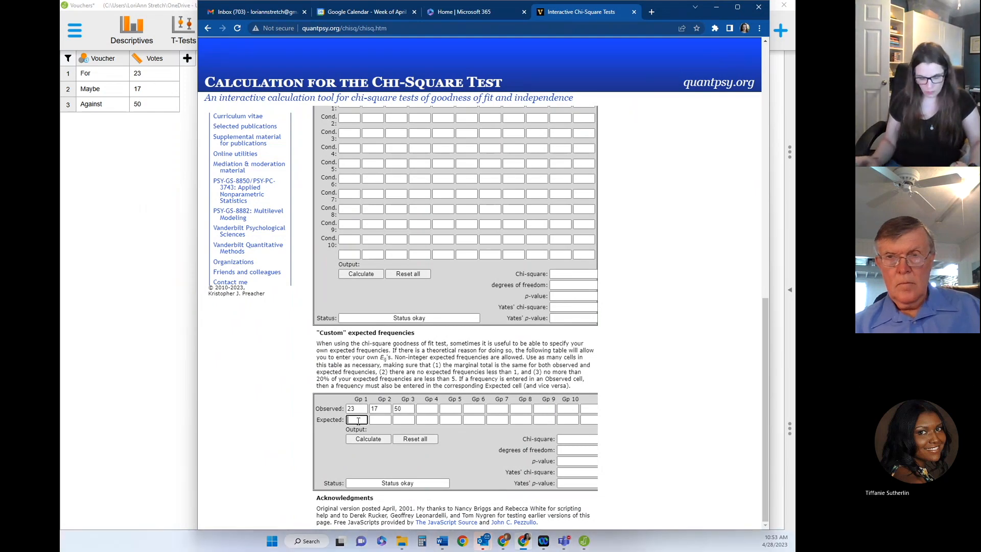
pyautogui.write('30')
pyautogui.press('Tab')
pyautogui.write('30')
pyautogui.press('Tab')
pyautogui.write('30')
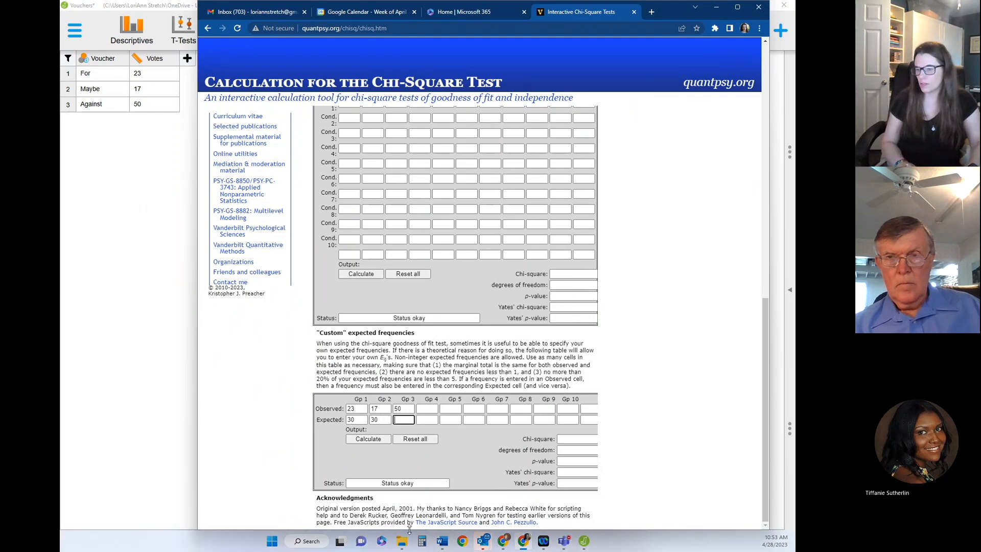
pyautogui.click(368, 439)
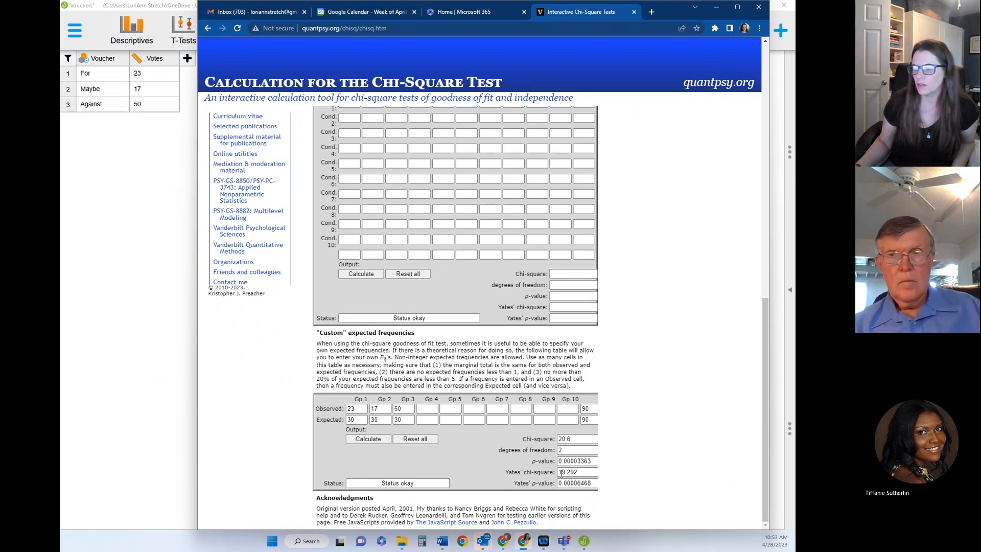
# Highlight the p-value, Yates' chi-square and Yates' p-value in the custom test's output
pyautogui.moveTo(580, 463); pyautogui.dragTo(556, 464)
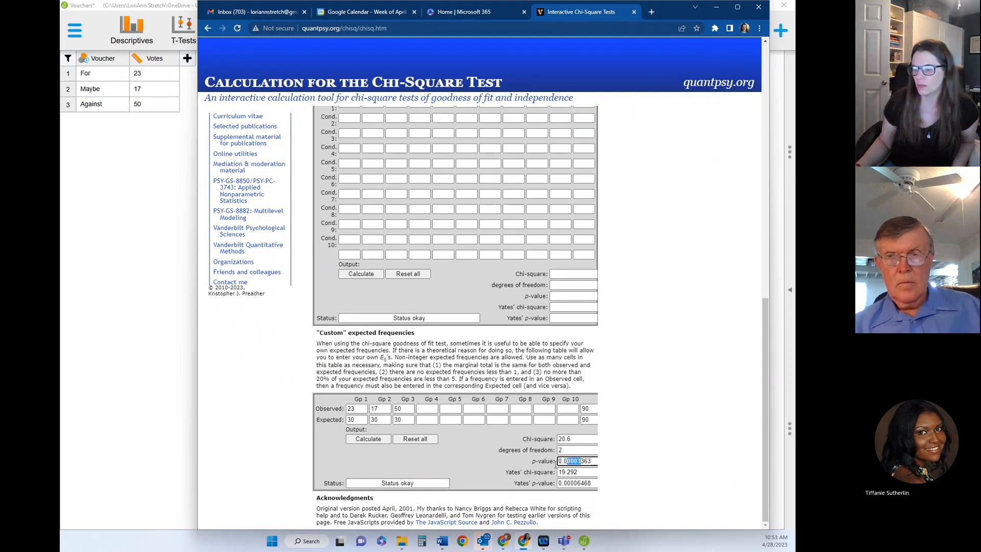
pyautogui.click(559, 472)
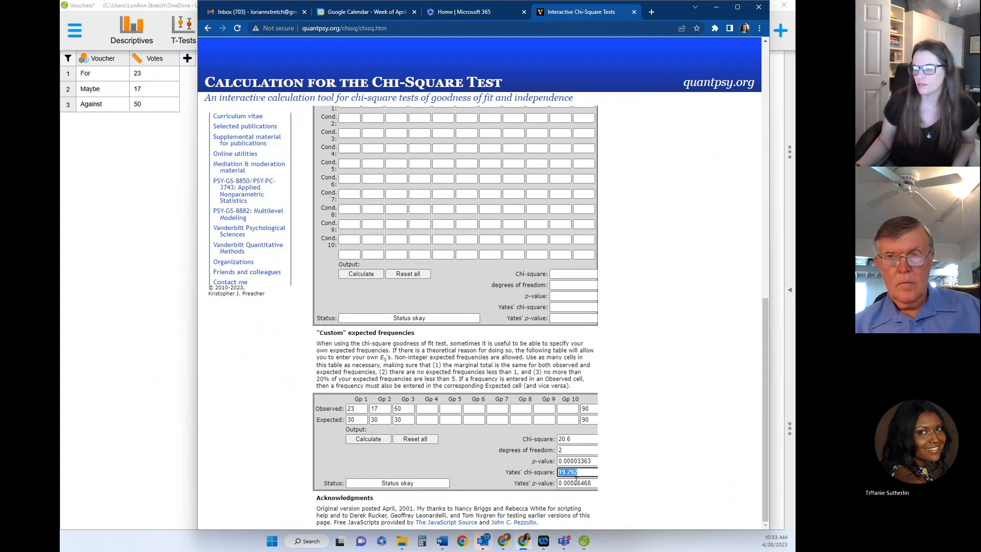
pyautogui.moveTo(564, 483); pyautogui.dragTo(605, 494)
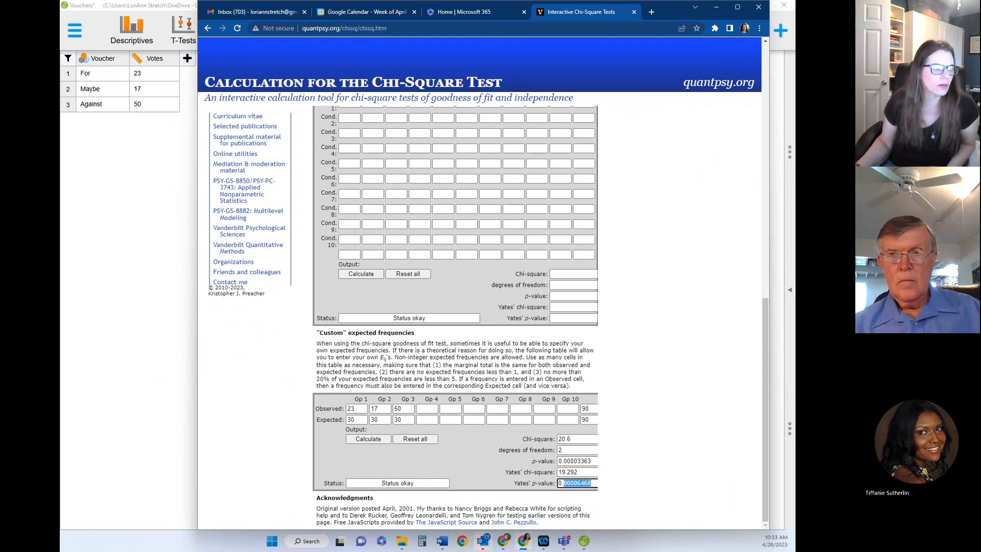
# Switch back to JASP, add a Descriptive Statistics analysis and enable distribution plots
pyautogui.click(173, 239)
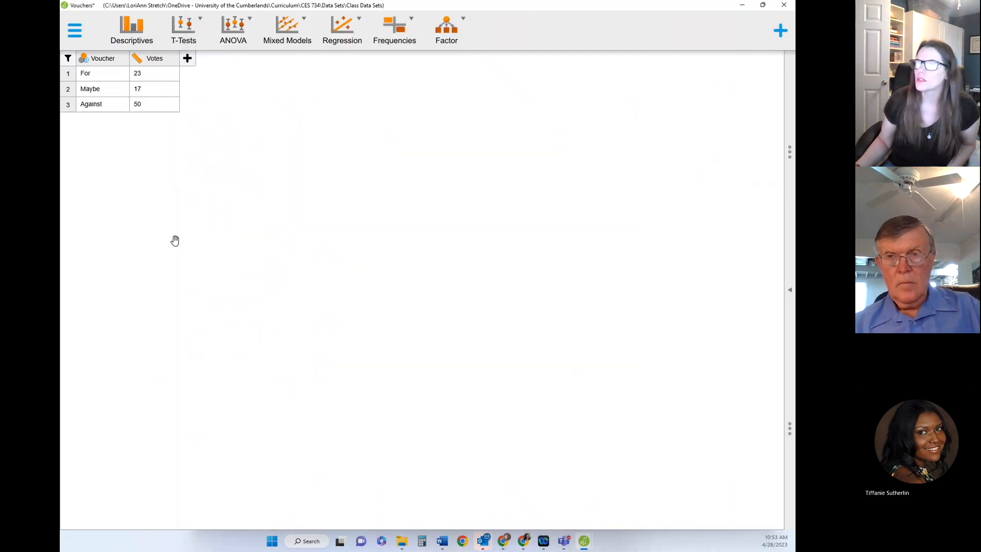
pyautogui.click(126, 42)
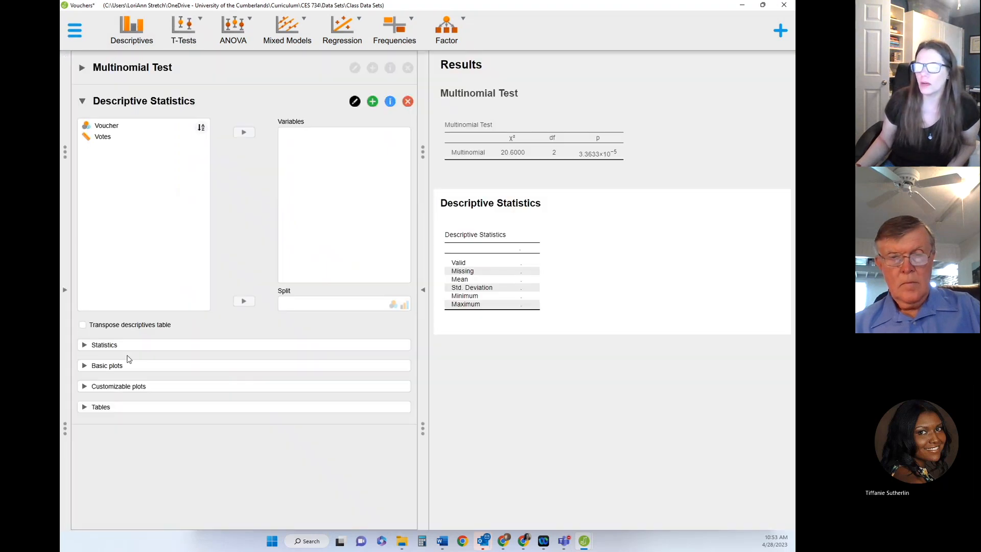
pyautogui.click(86, 366)
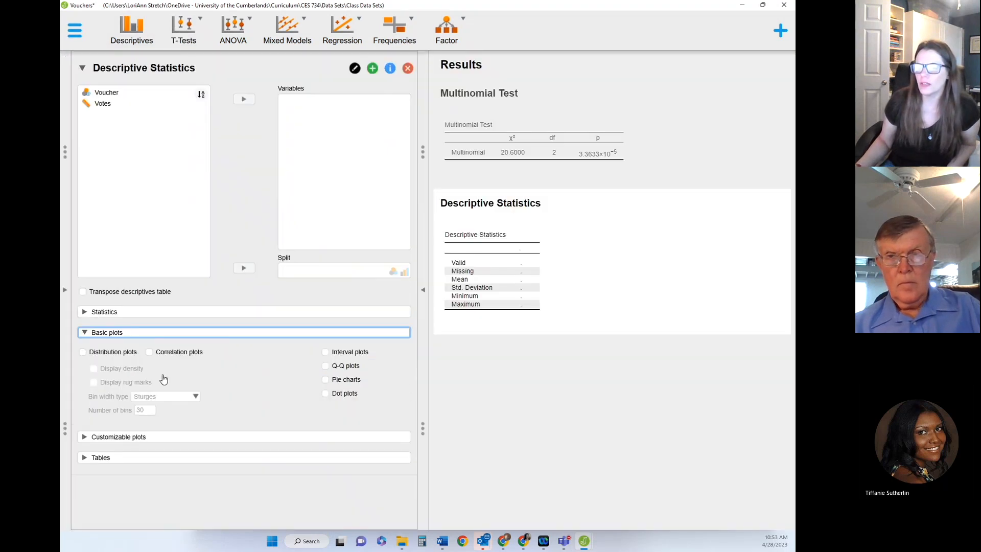
pyautogui.click(82, 352)
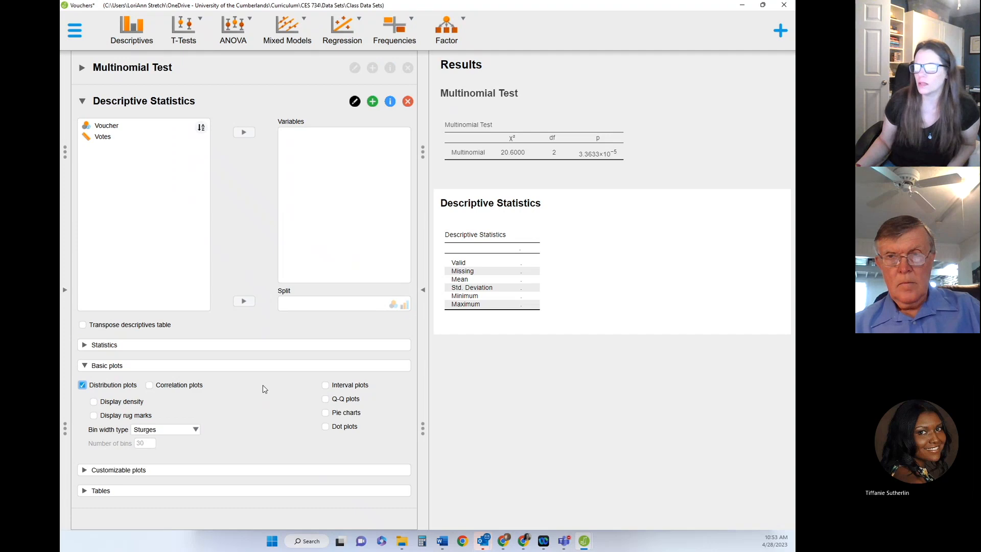
# Assign Votes as the descriptive analysis variable and split it by Voucher
pyautogui.click(165, 137)
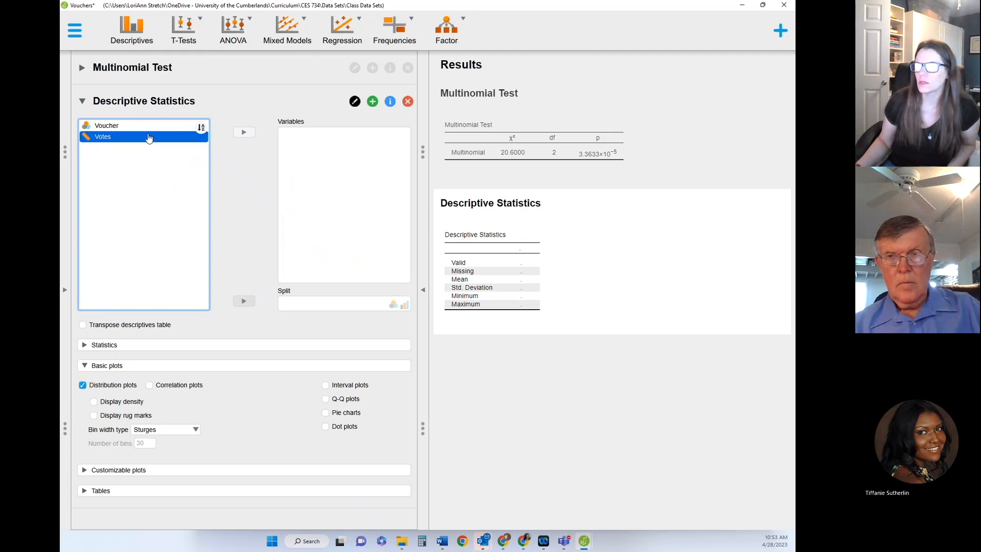
pyautogui.click(244, 133)
pyautogui.click(127, 127)
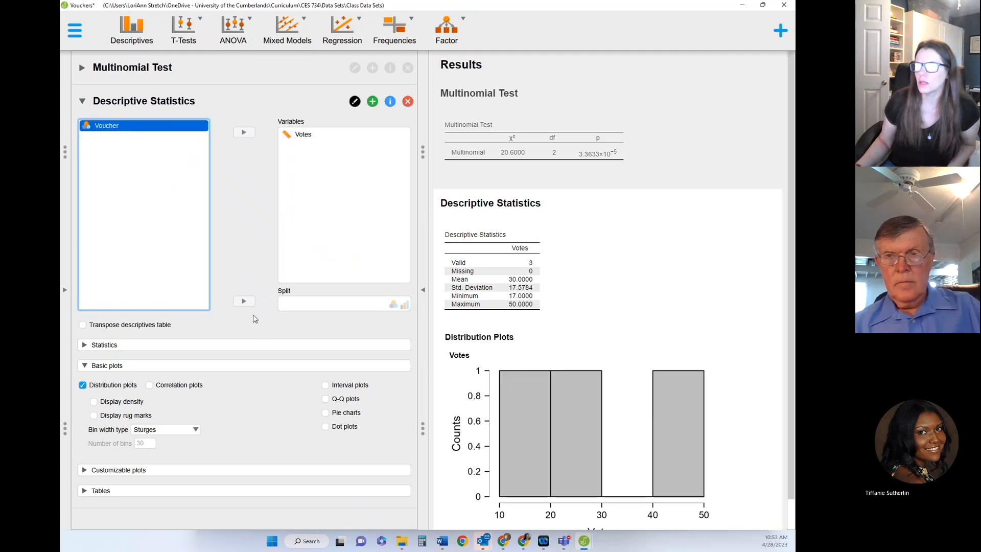
pyautogui.click(244, 301)
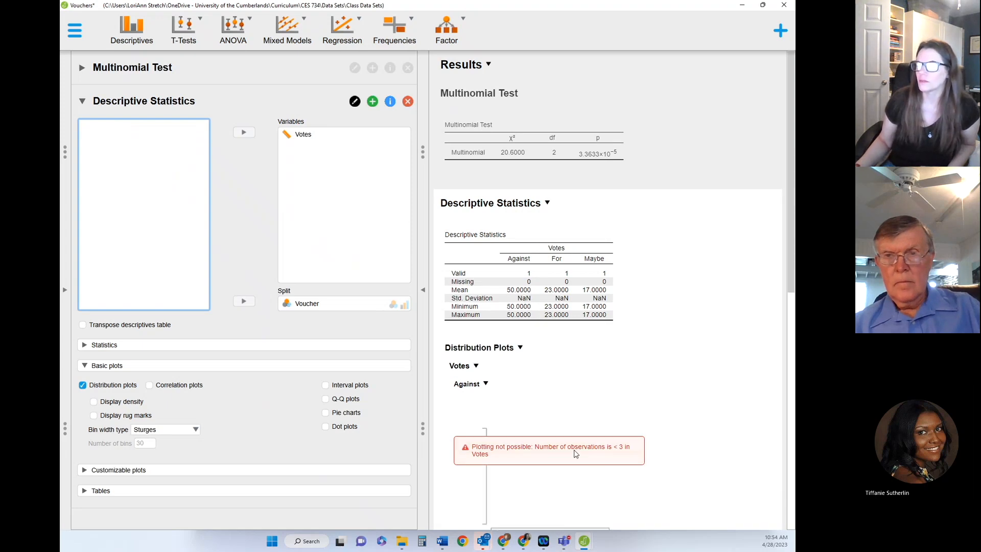
# Examine the distribution plot output and review the available customizable plot and statistics options for the descriptive analysis
pyautogui.scroll(-3, 595, 456)
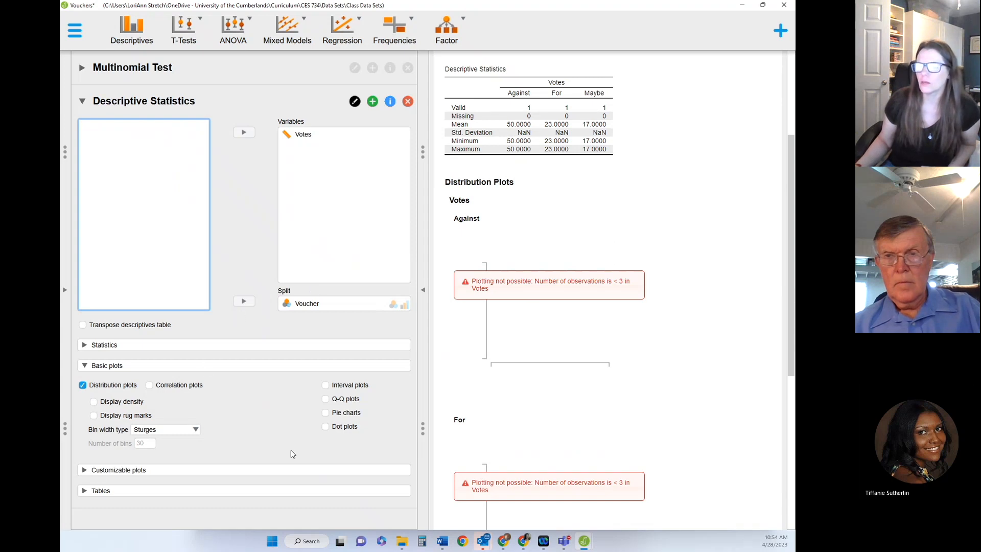
pyautogui.click(96, 470)
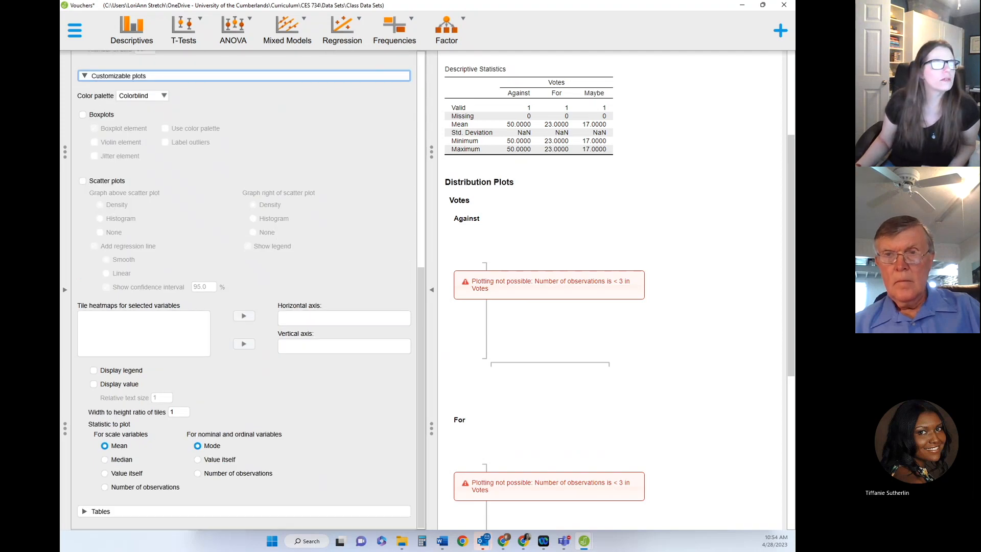
pyautogui.scroll(1, 244, 231)
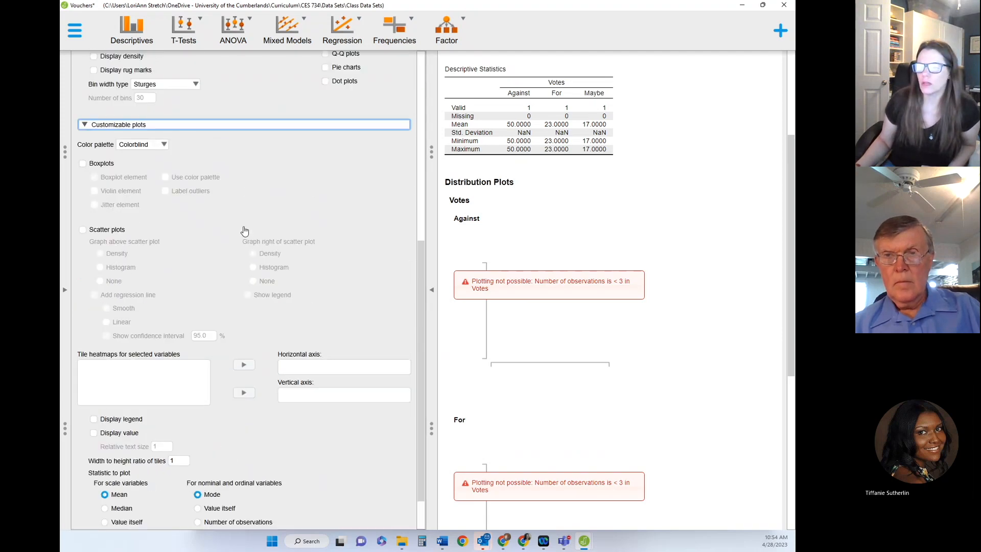
pyautogui.scroll(6, 244, 231)
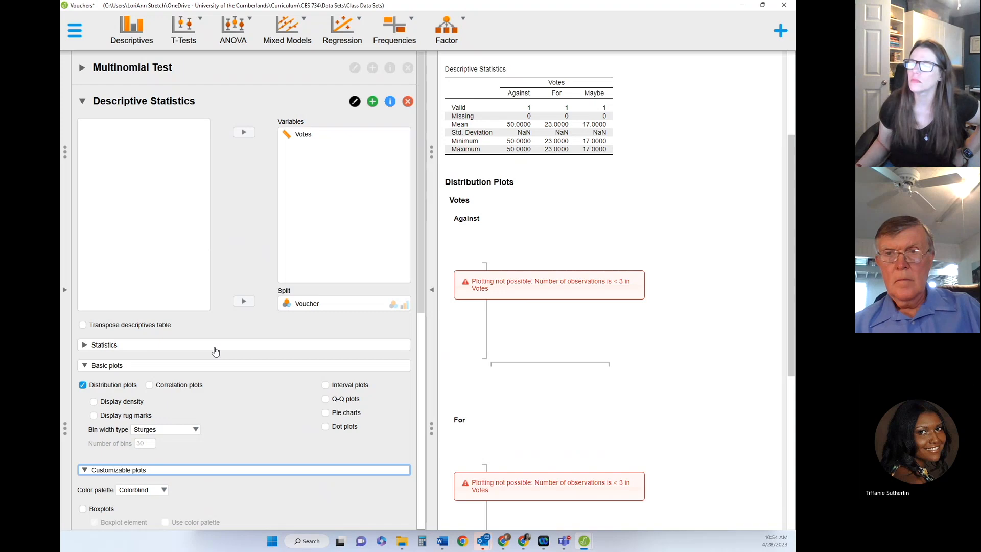
pyautogui.click(84, 348)
pyautogui.scroll(-1, 153, 388)
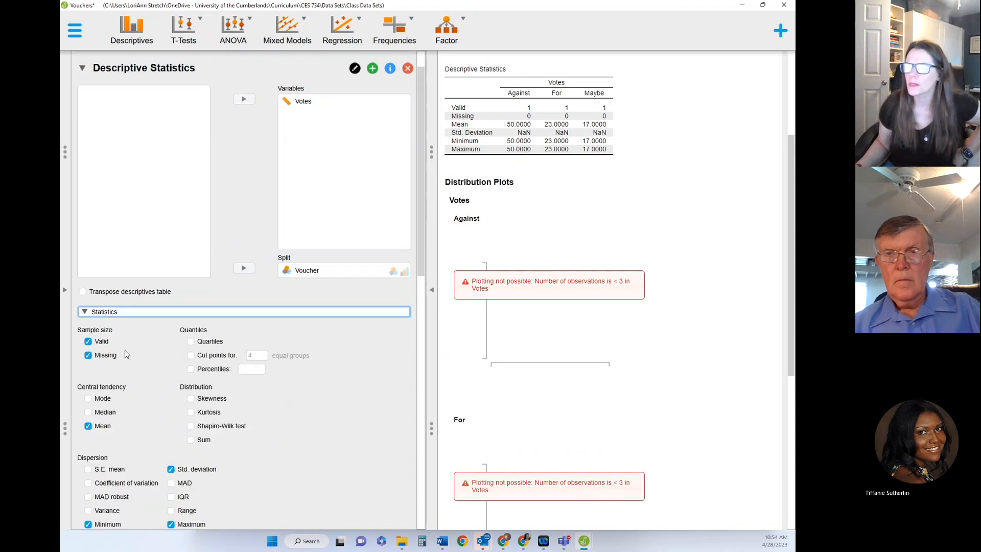
pyautogui.scroll(-10, 181, 417)
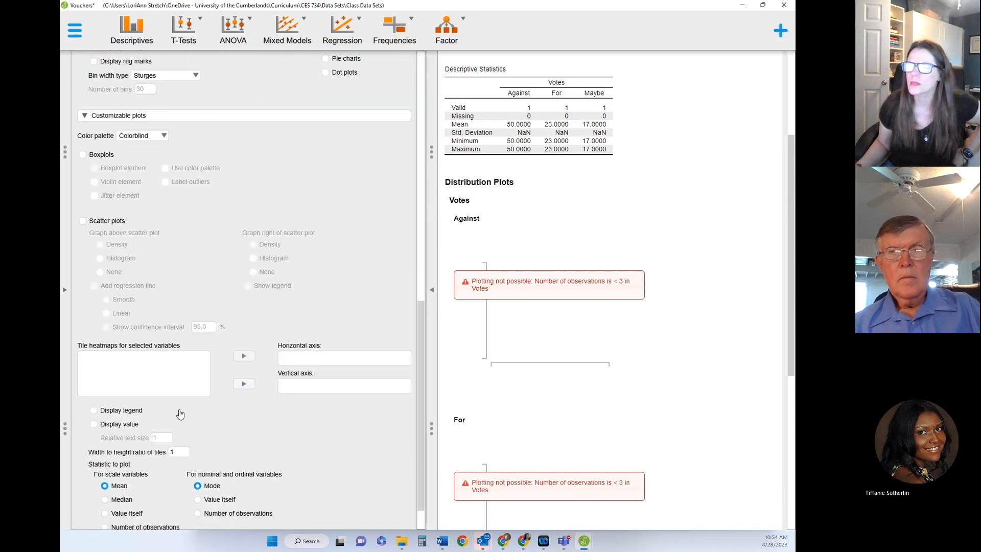
pyautogui.scroll(8, 182, 414)
pyautogui.scroll(-9, 182, 404)
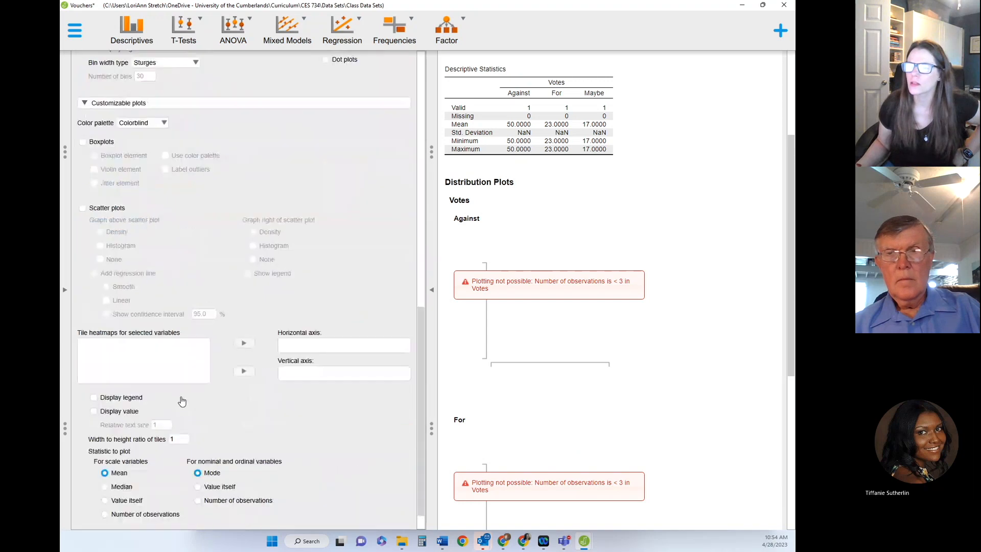
pyautogui.scroll(1, 186, 357)
pyautogui.scroll(7, 181, 309)
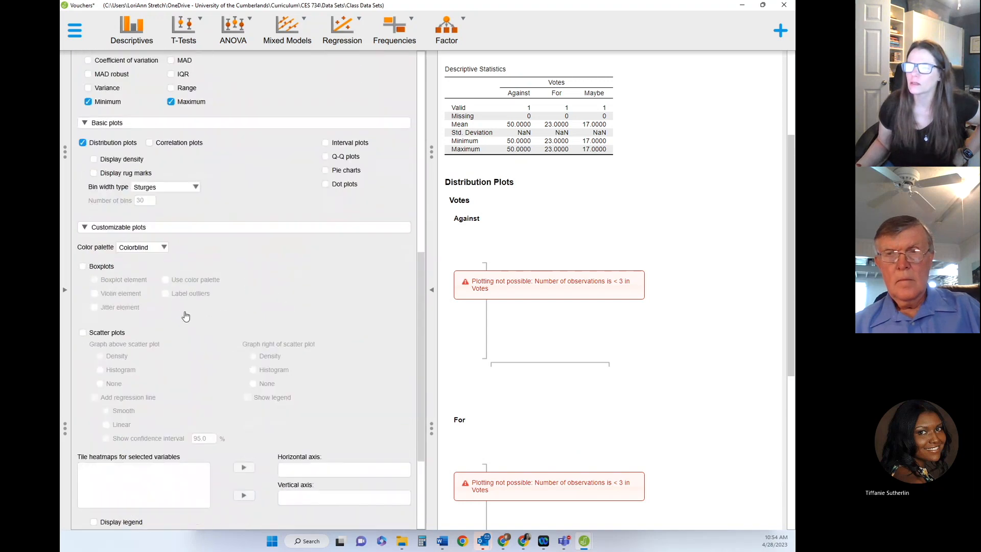
pyautogui.scroll(4, 185, 316)
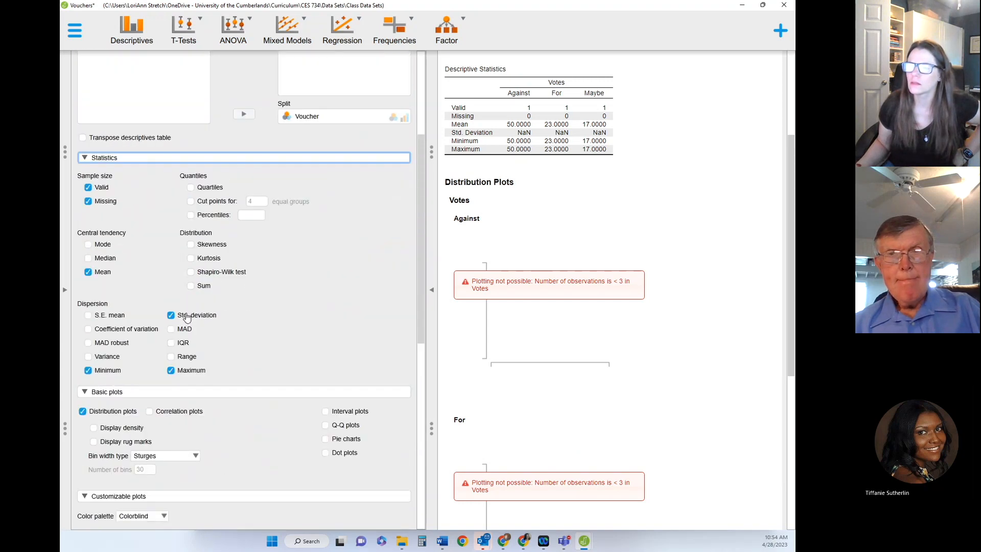
# Review the descriptives table and descriptives plot in the Word guide, and return to JASP's Multinomial Test settings
pyautogui.scroll(2, 275, 301)
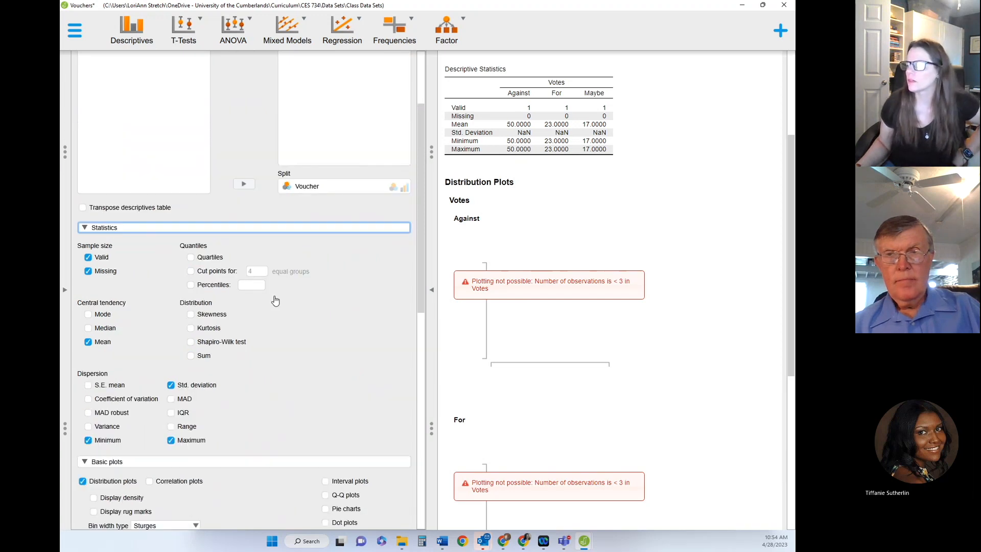
pyautogui.scroll(3, 275, 301)
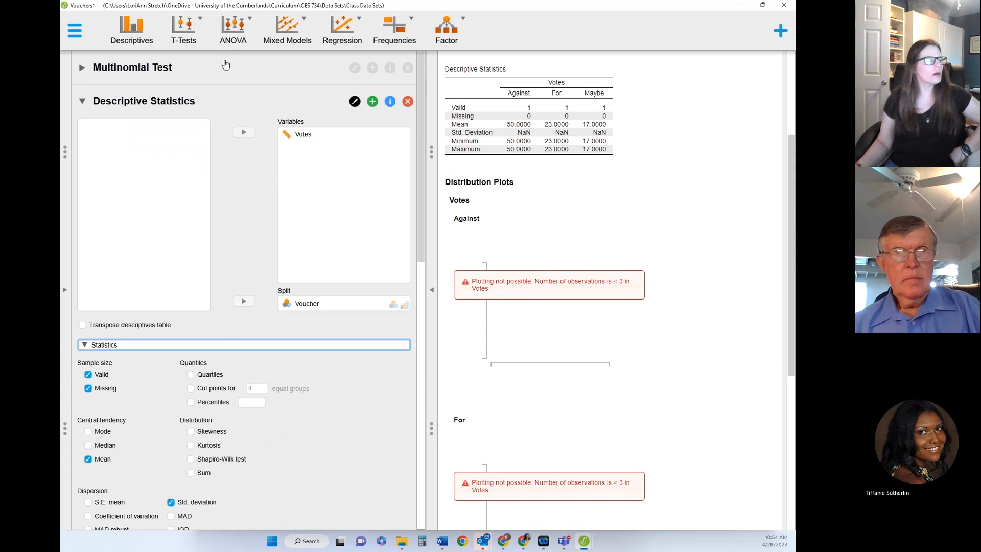
pyautogui.hotkey('alt', 'Tab')
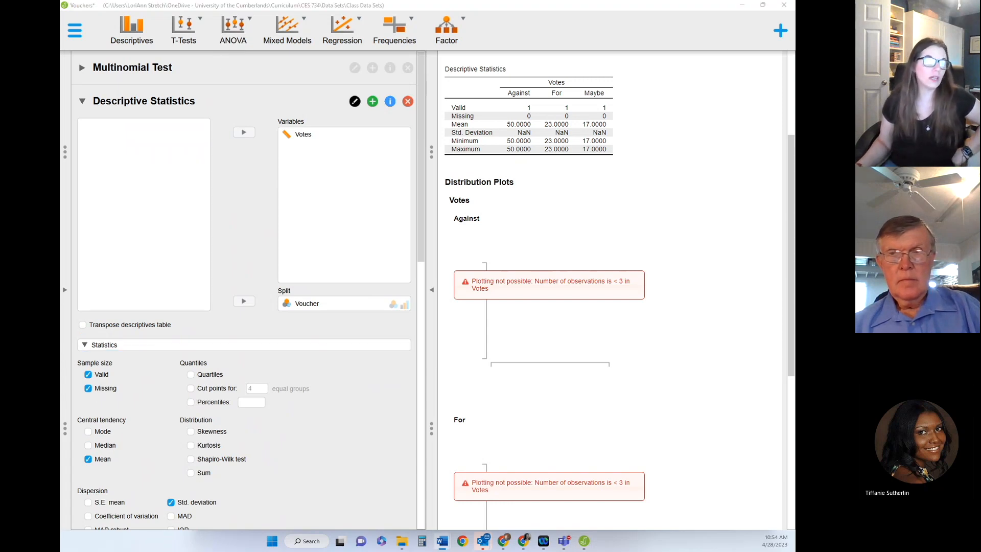
pyautogui.moveTo(60, 239); pyautogui.dragTo(440, 39)
pyautogui.click(600, 39)
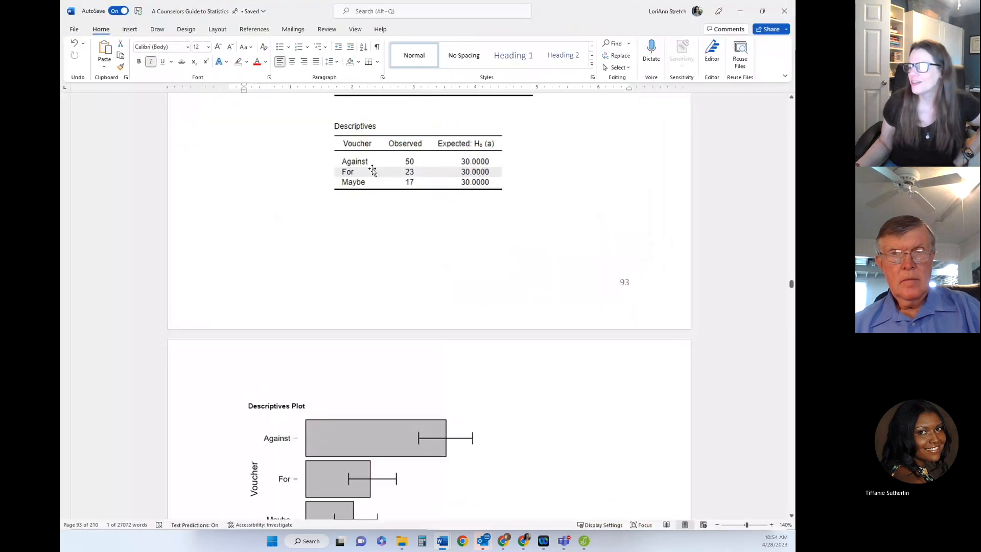
pyautogui.scroll(-3, 511, 340)
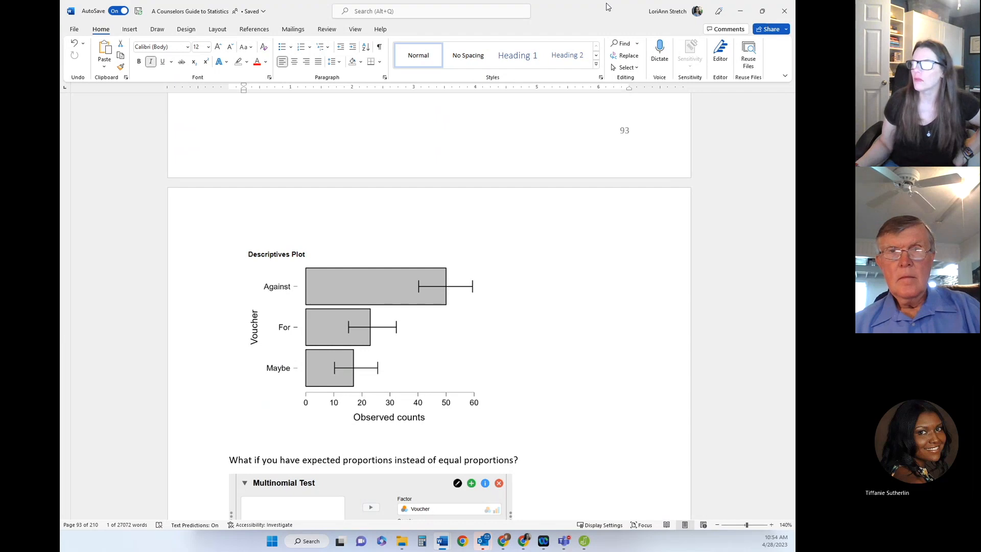
pyautogui.click(743, 11)
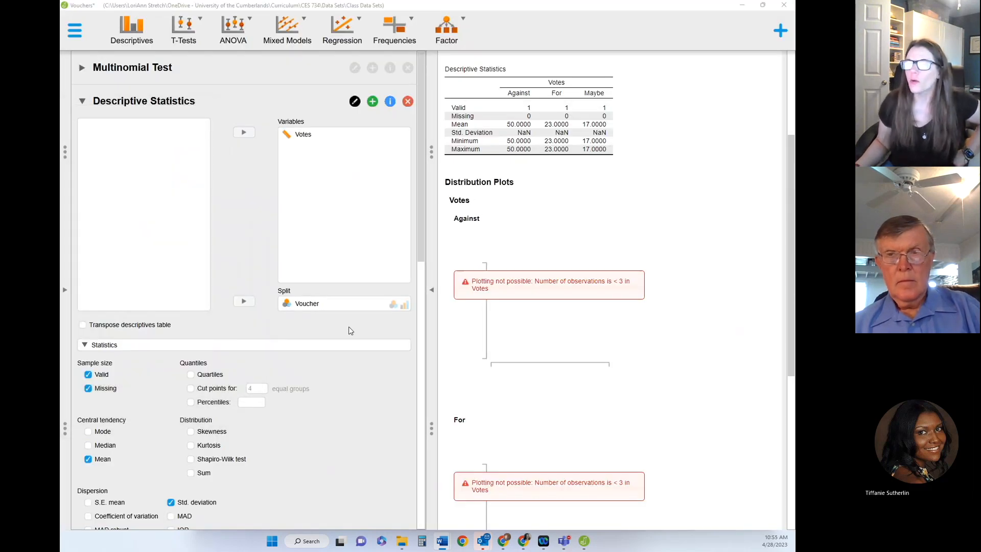
pyautogui.click(90, 75)
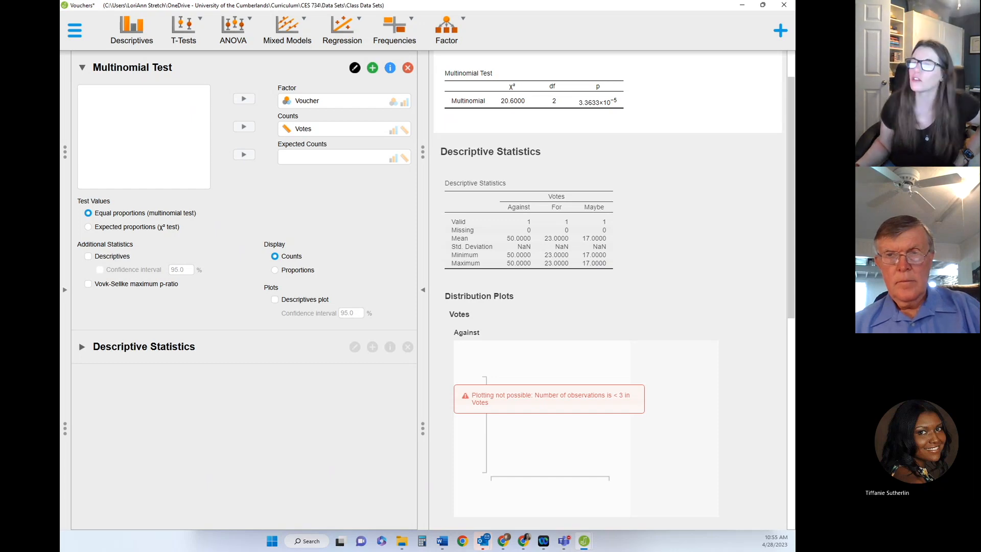
# Open the Gender and Votes data file from the Class Data Sets folder in a maximized window and look through its rows
pyautogui.click(75, 31)
pyautogui.click(122, 67)
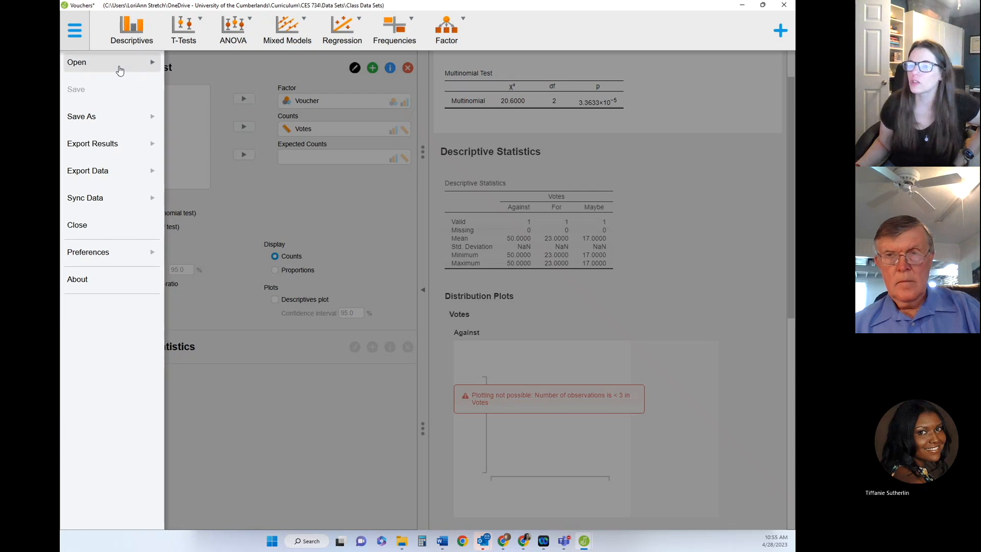
pyautogui.click(193, 71)
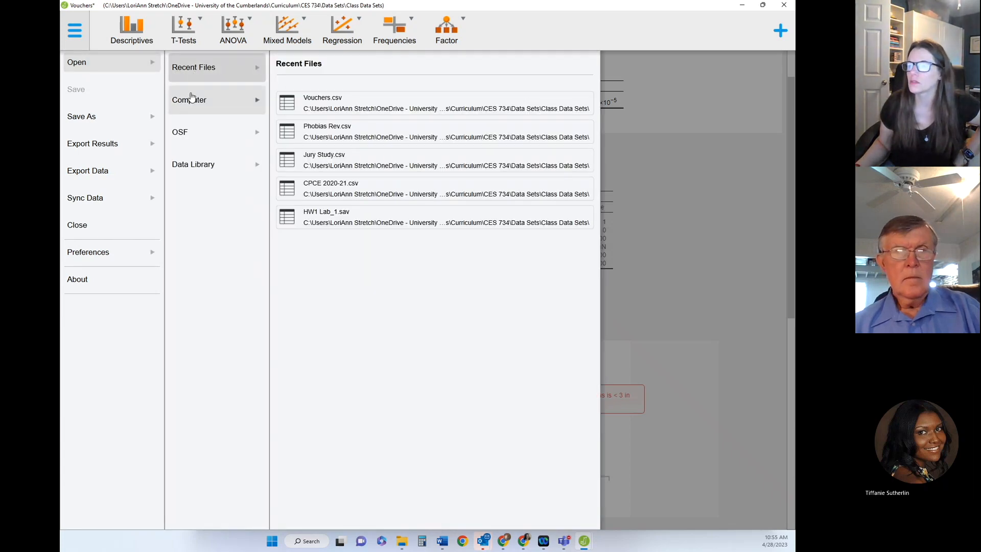
pyautogui.click(191, 98)
pyautogui.click(359, 123)
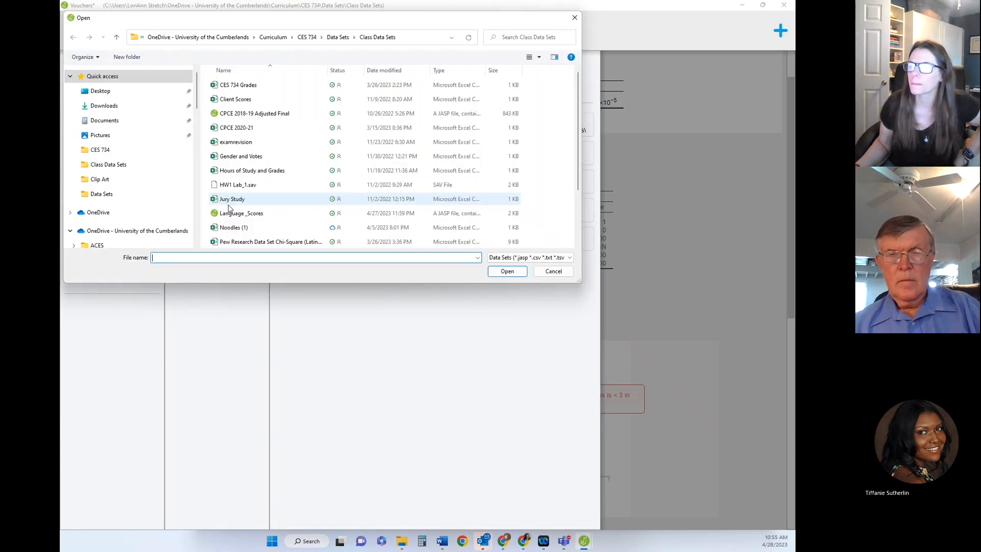
pyautogui.doubleClick(239, 157)
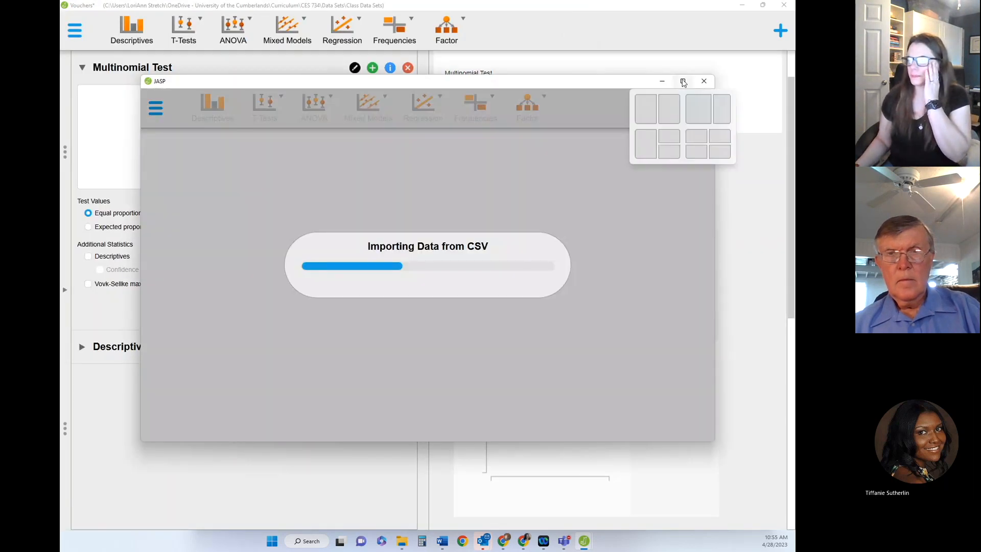
pyautogui.click(683, 82)
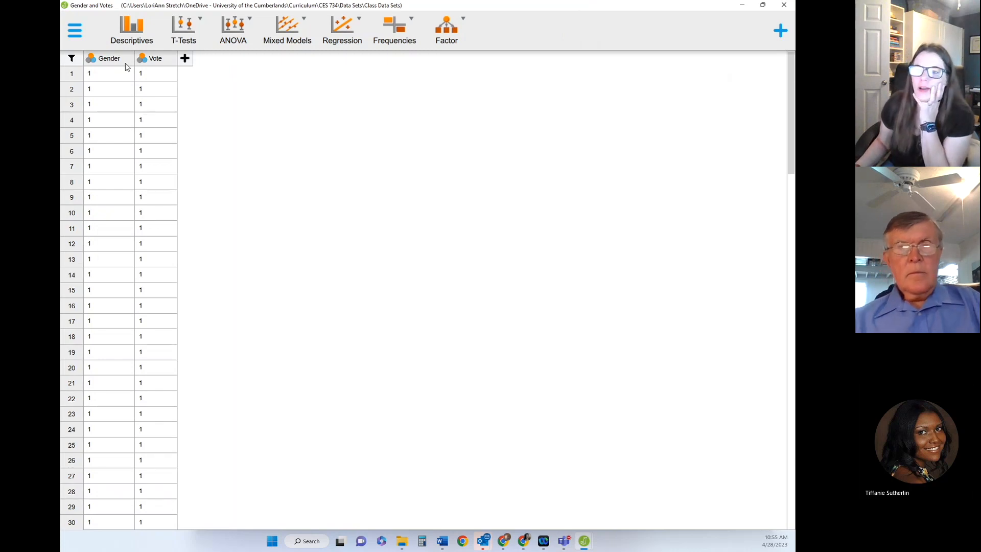
pyautogui.scroll(-5, 115, 380)
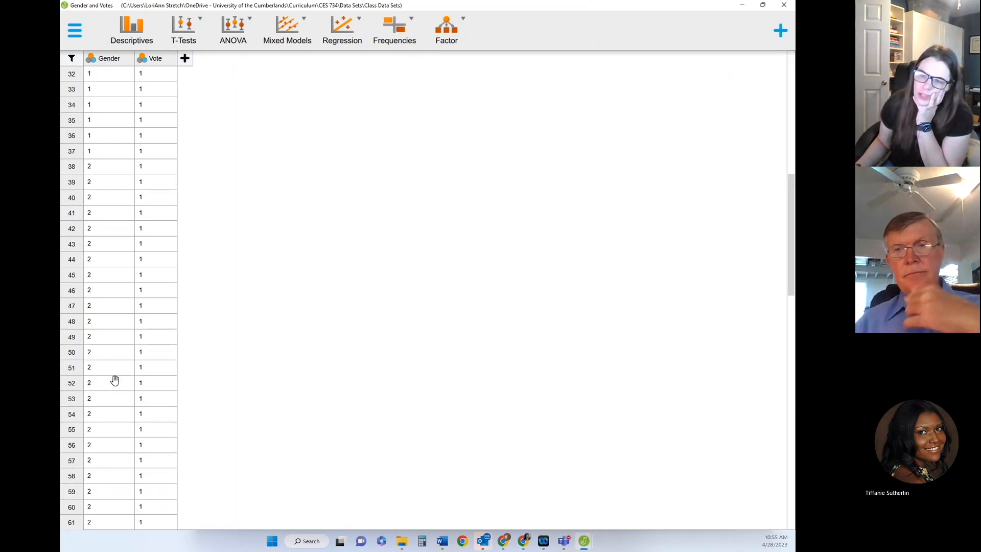
pyautogui.scroll(-9, 109, 324)
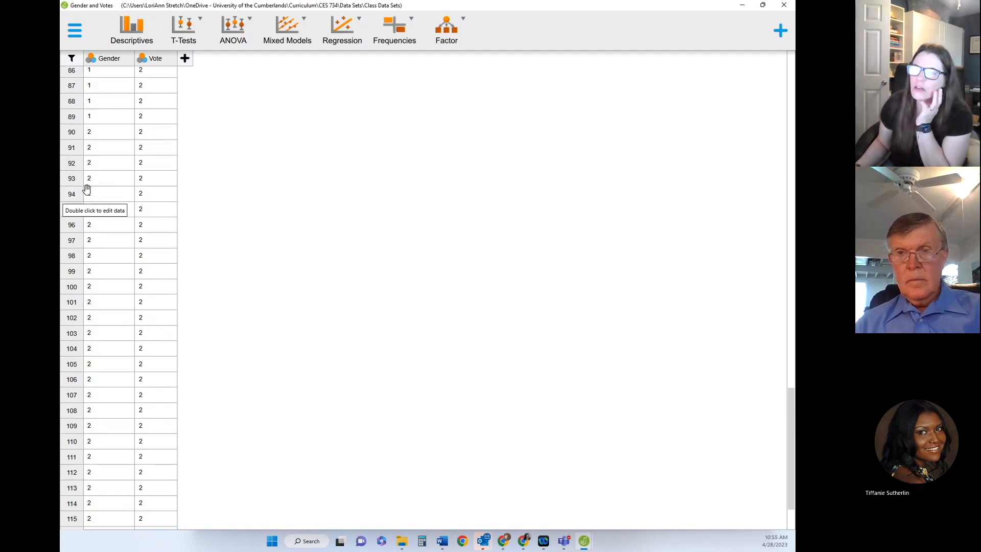
pyautogui.scroll(4, 148, 207)
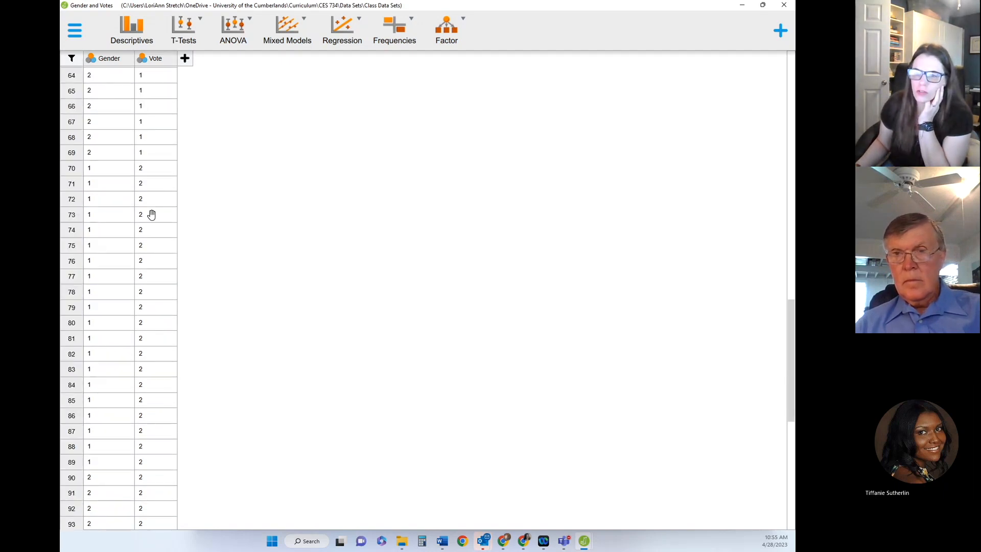
pyautogui.scroll(11, 152, 214)
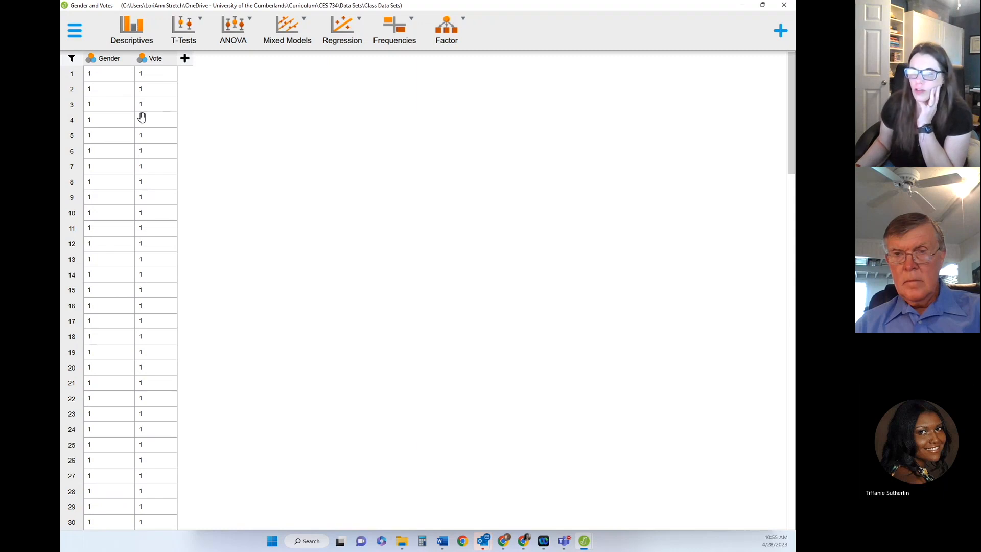
# Label the Gender variable's values 1 as Male and 2 as Female, and close the label editor
pyautogui.click(104, 62)
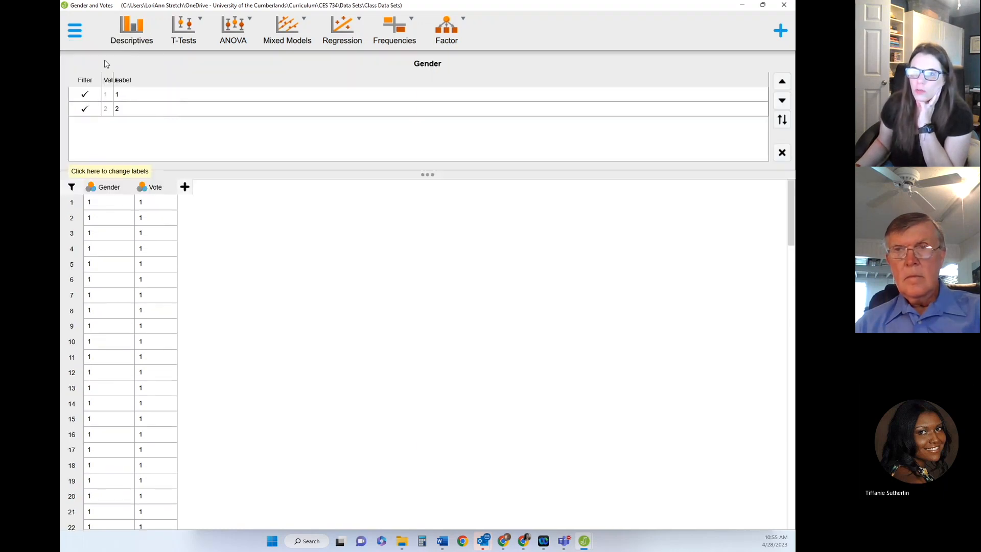
pyautogui.click(124, 94)
pyautogui.click(142, 95)
pyautogui.press('BackSpace')
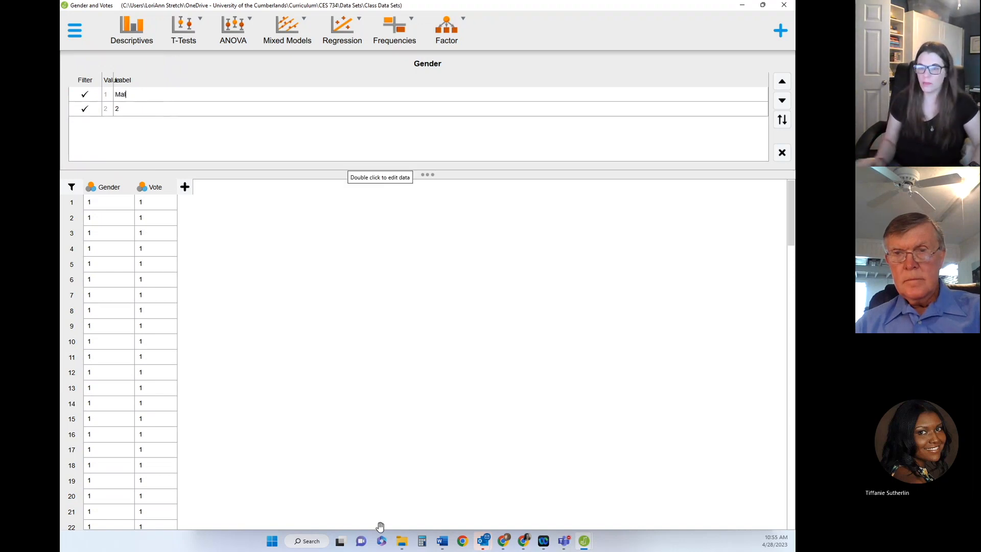
pyautogui.write('Male')
pyautogui.press('Return')
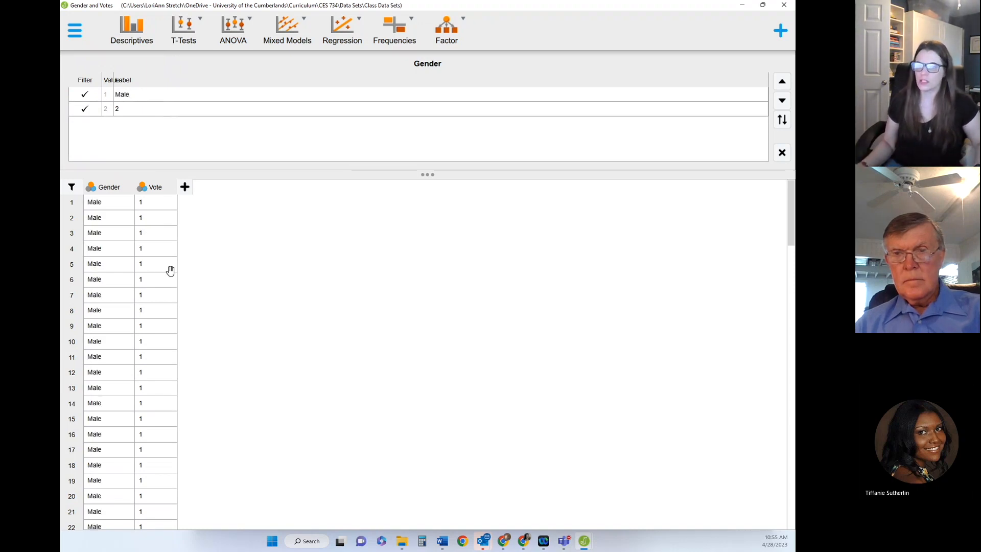
pyautogui.click(121, 109)
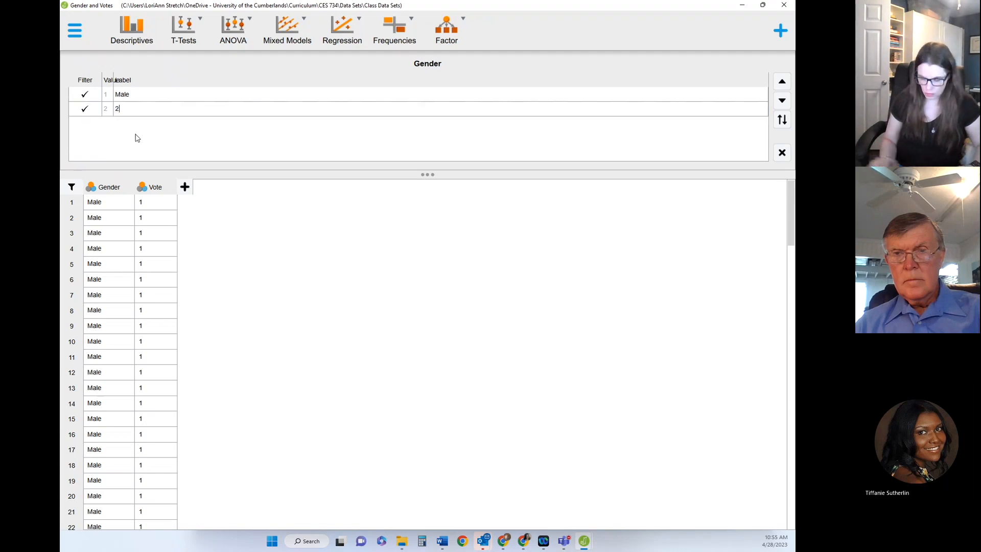
pyautogui.press('BackSpace')
pyautogui.write('Female')
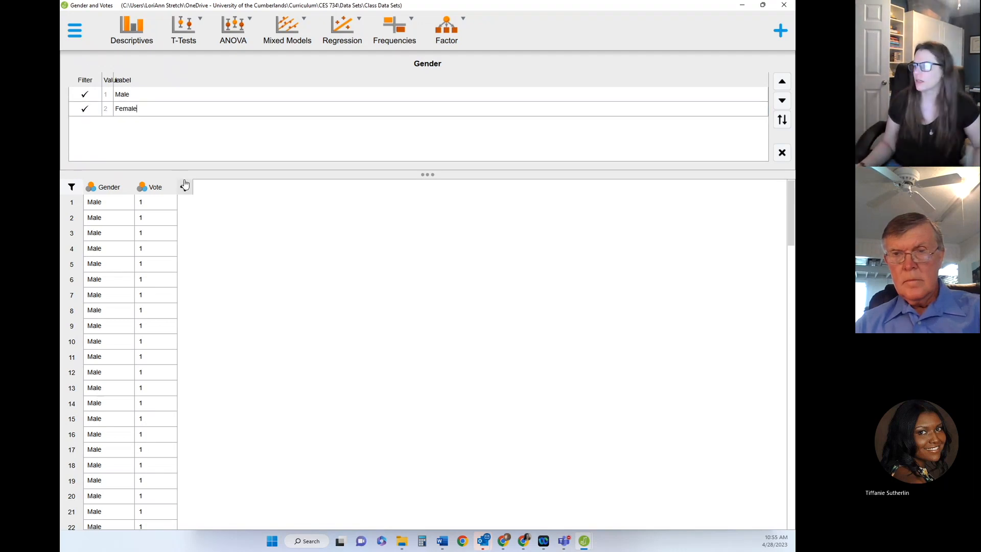
pyautogui.click(782, 153)
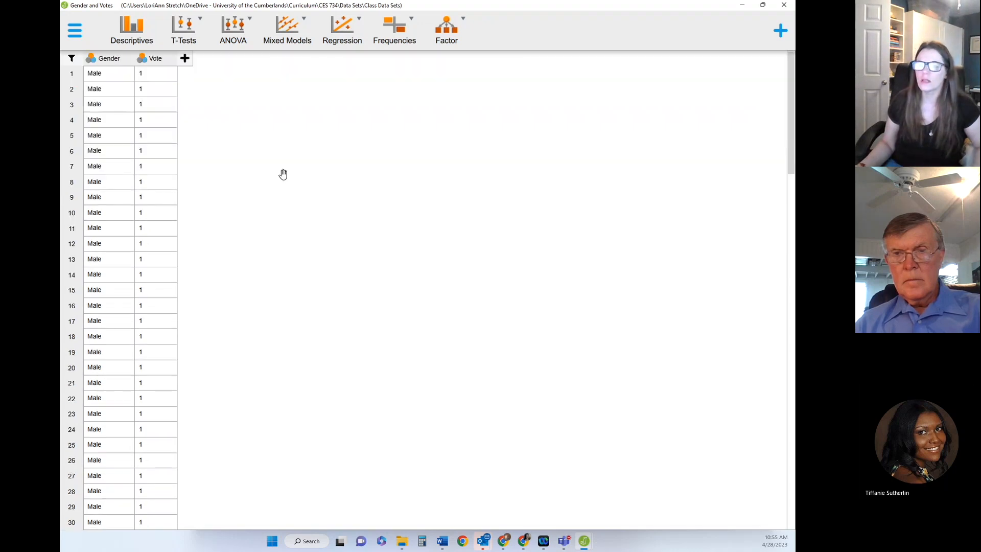
# Label the Vote variable's values 1 as Yes and 2 as No, and check the labelled rows in the data
pyautogui.doubleClick(154, 61)
pyautogui.doubleClick(142, 97)
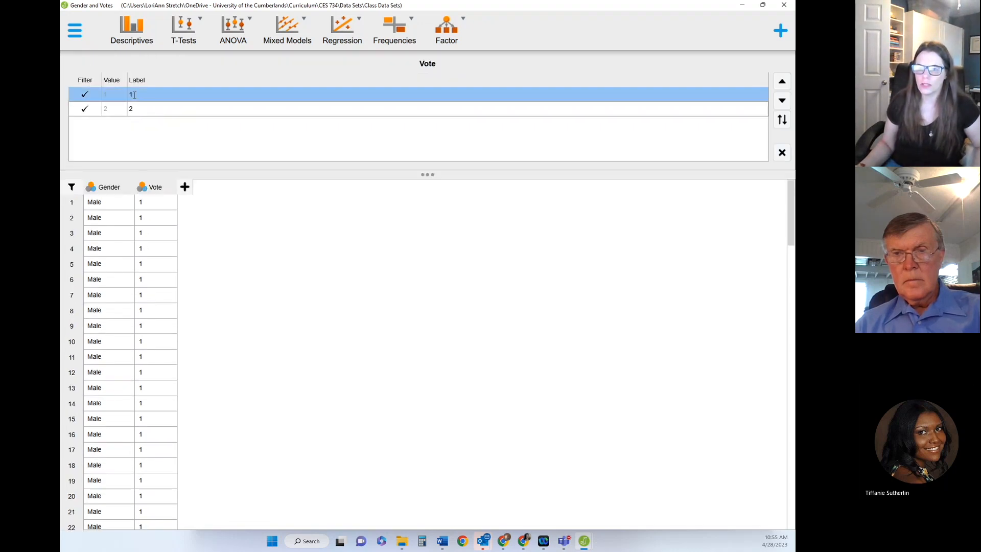
pyautogui.write('Yes')
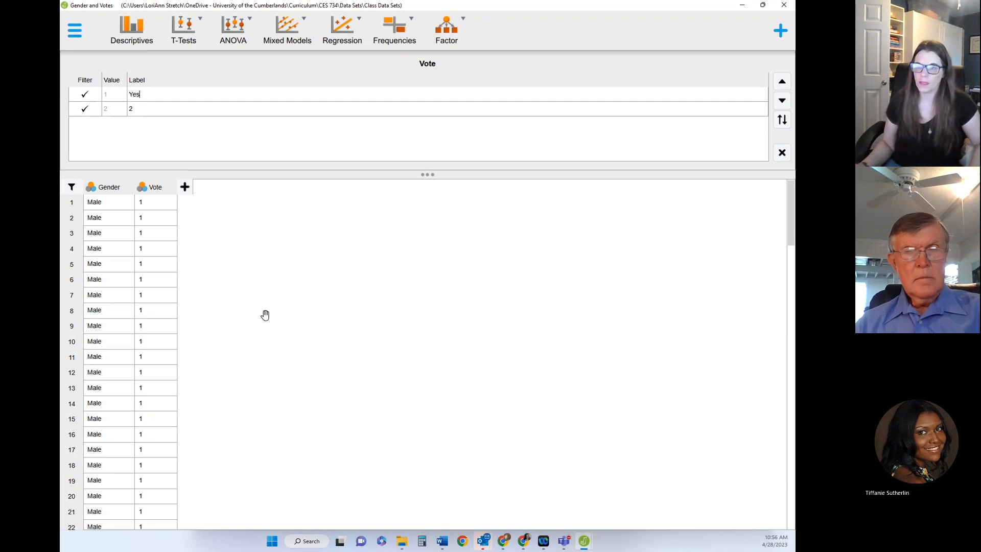
pyautogui.click(132, 108)
pyautogui.write('No')
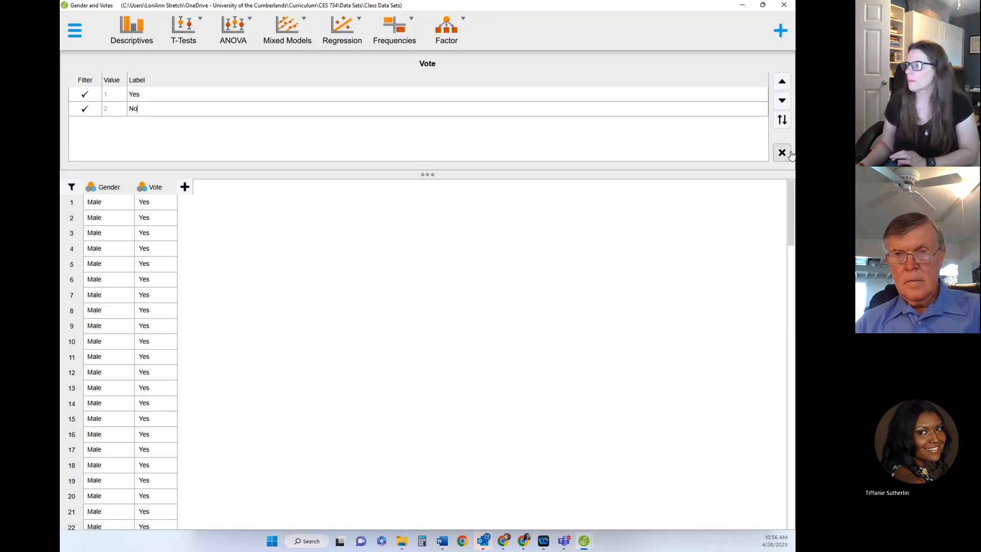
pyautogui.click(790, 154)
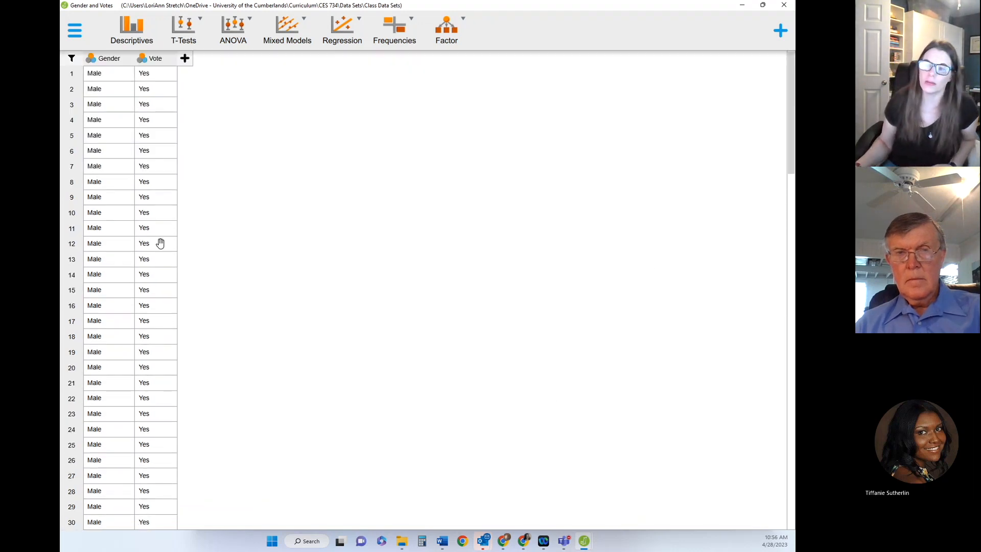
pyautogui.scroll(-20, 157, 243)
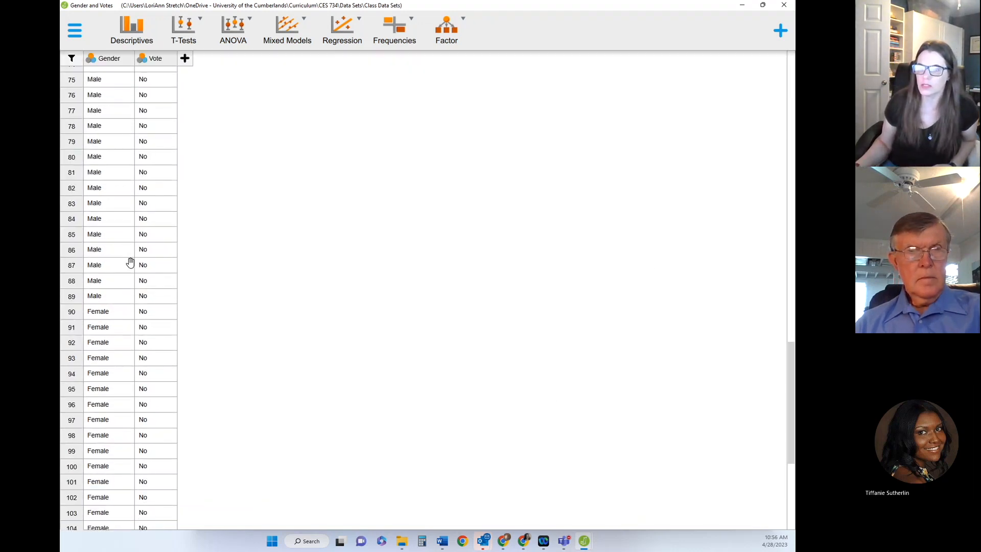
pyautogui.scroll(20, 131, 262)
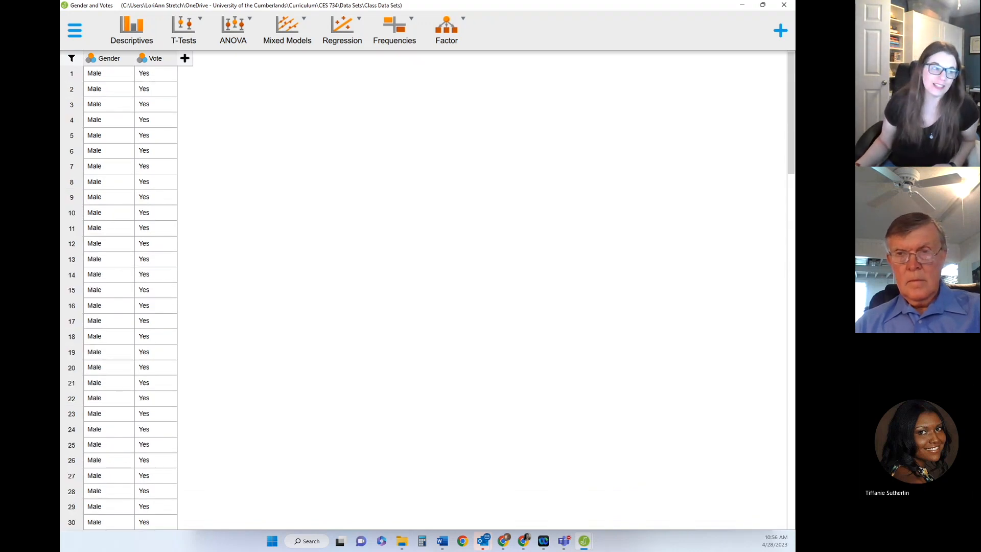
# Add a classical Contingency Tables analysis with Gender as the rows and Vote as the columns
pyautogui.click(388, 46)
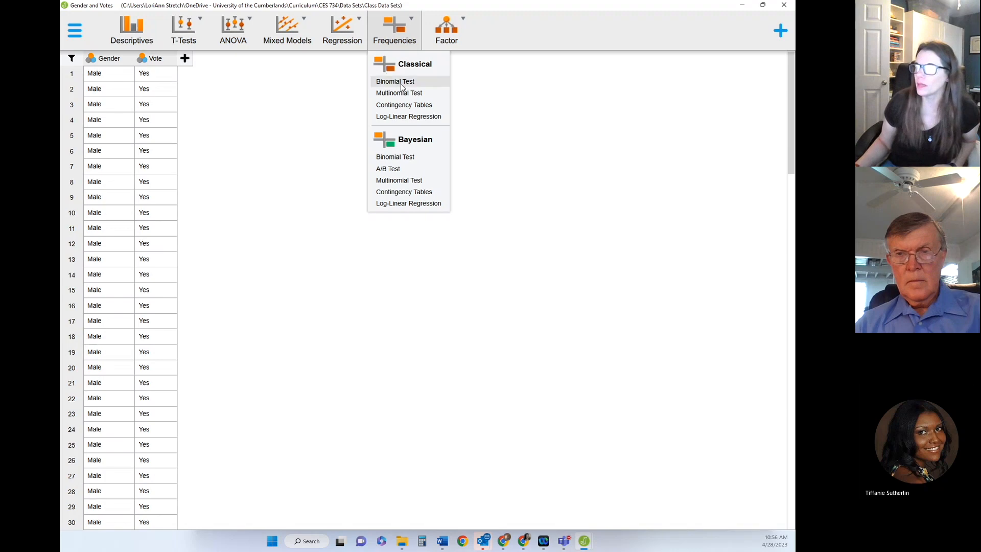
pyautogui.click(398, 105)
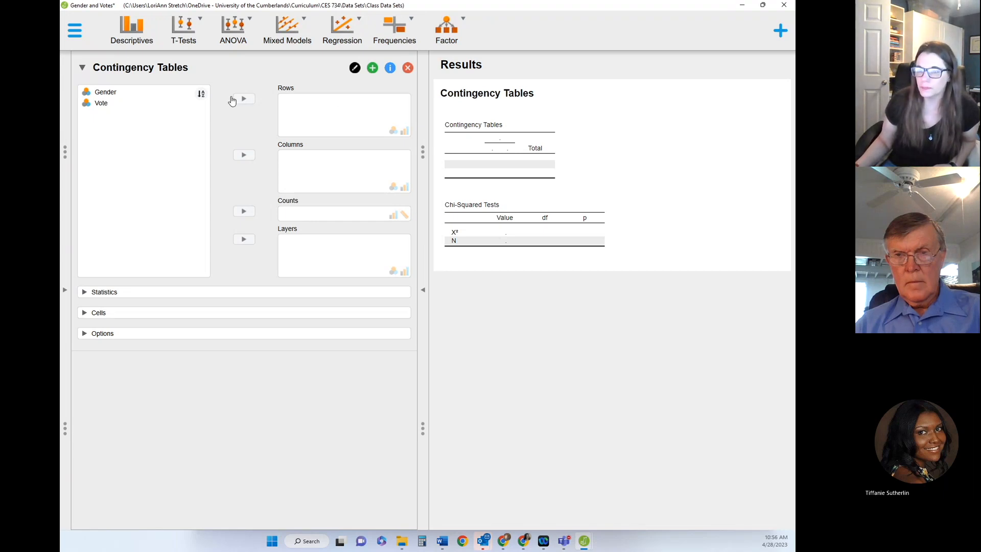
pyautogui.click(184, 104)
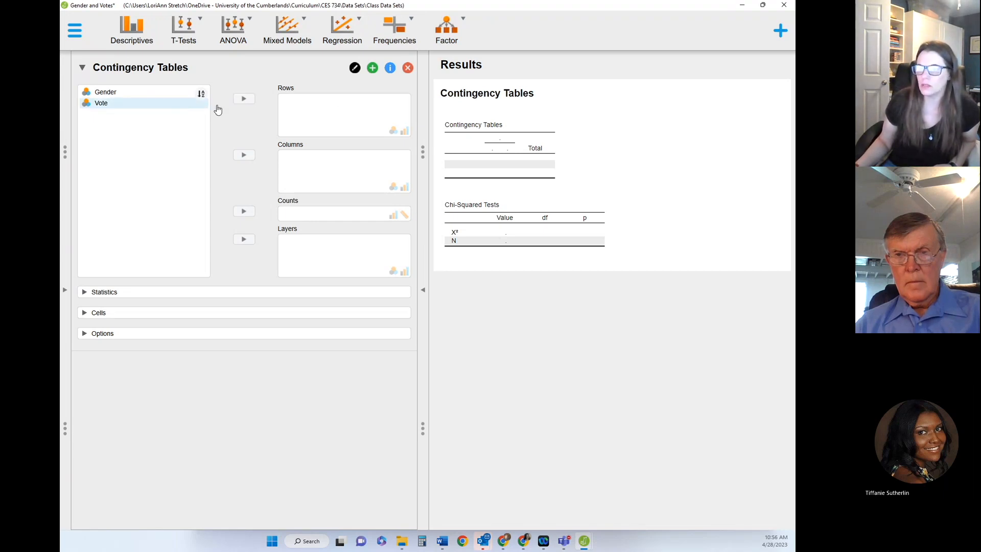
pyautogui.click(104, 92)
pyautogui.click(243, 98)
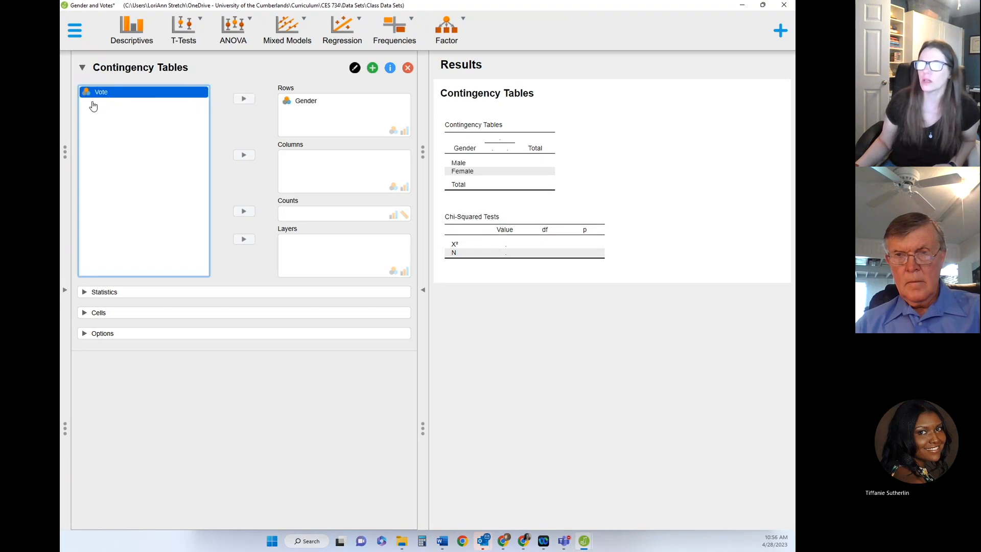
pyautogui.click(242, 155)
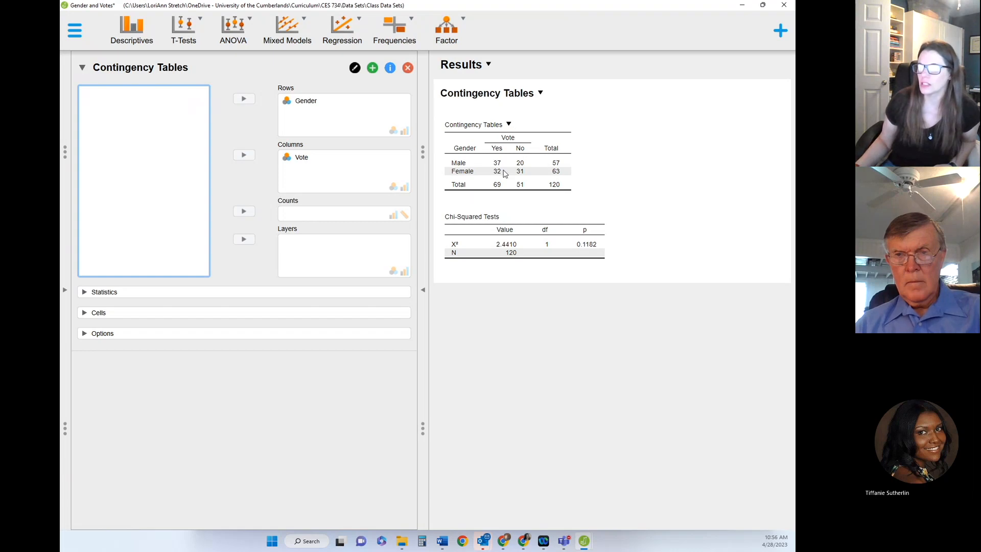
# Add expected counts and row, column and total percentages to the Gender by Vote contingency table
pyautogui.click(509, 125)
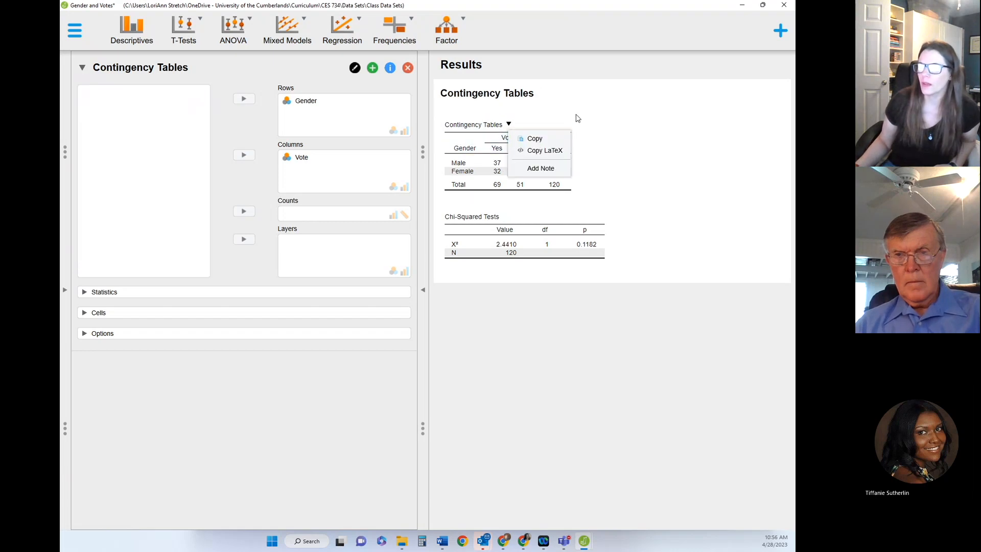
pyautogui.click(83, 293)
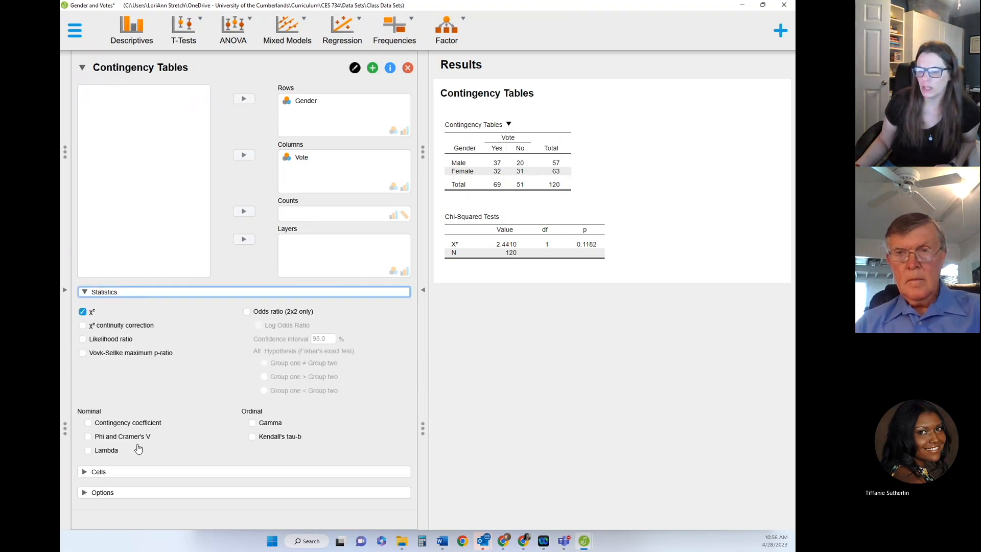
pyautogui.click(85, 476)
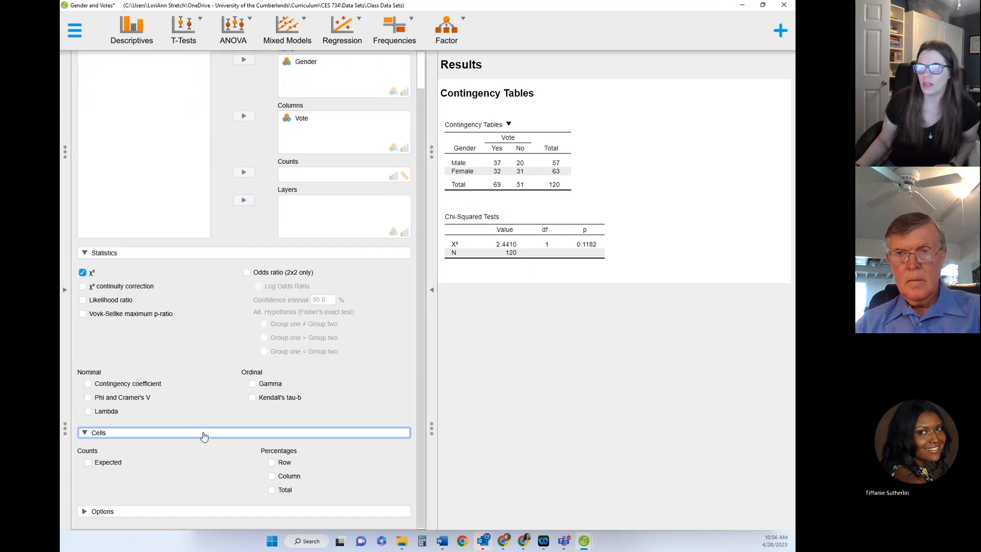
pyautogui.click(88, 463)
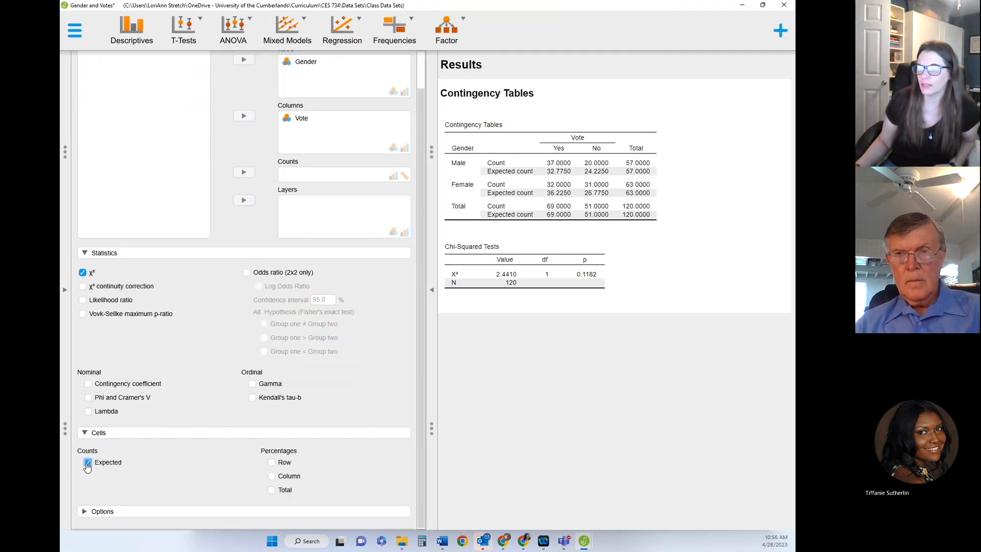
pyautogui.click(272, 463)
pyautogui.click(273, 476)
pyautogui.click(276, 490)
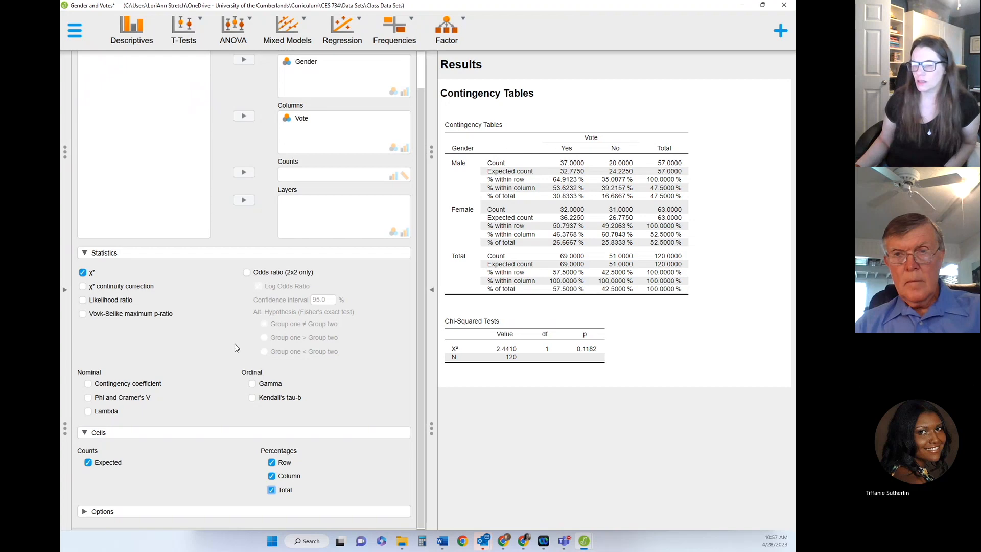
# Expand the contingency table's row and column order options, and add Phi and Cramer's V to the nominal statistics
pyautogui.scroll(2, 234, 347)
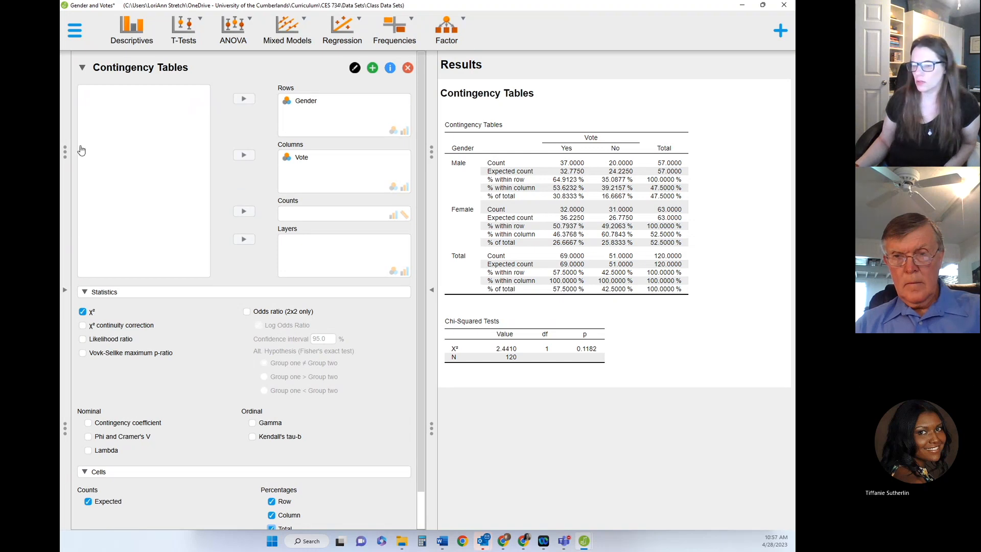
pyautogui.scroll(-2, 210, 341)
pyautogui.click(91, 514)
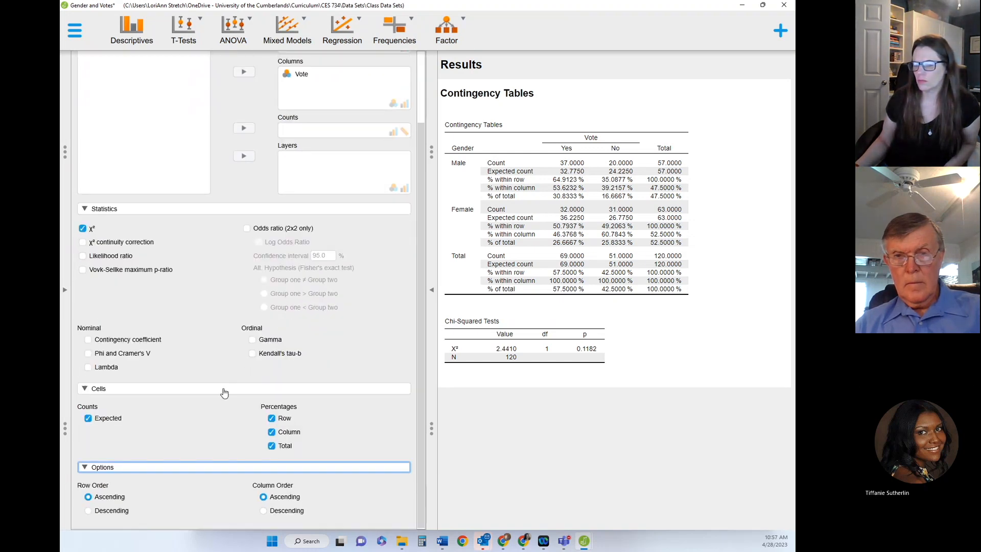
pyautogui.click(90, 357)
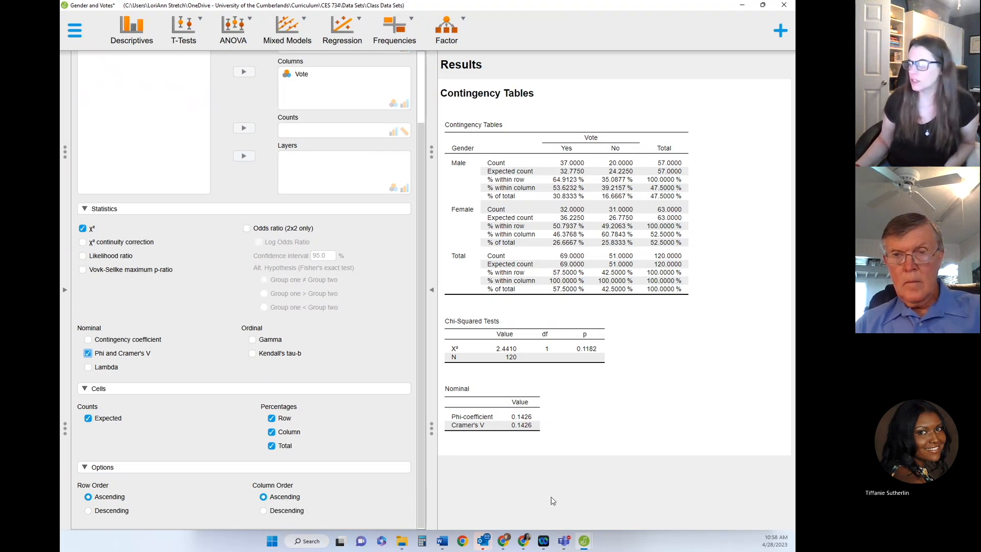
# Switch to the quantpsy.org chi-square calculator in Chrome and make the Gp 1, Cond. 1 cell ready for entry
pyautogui.click(523, 544)
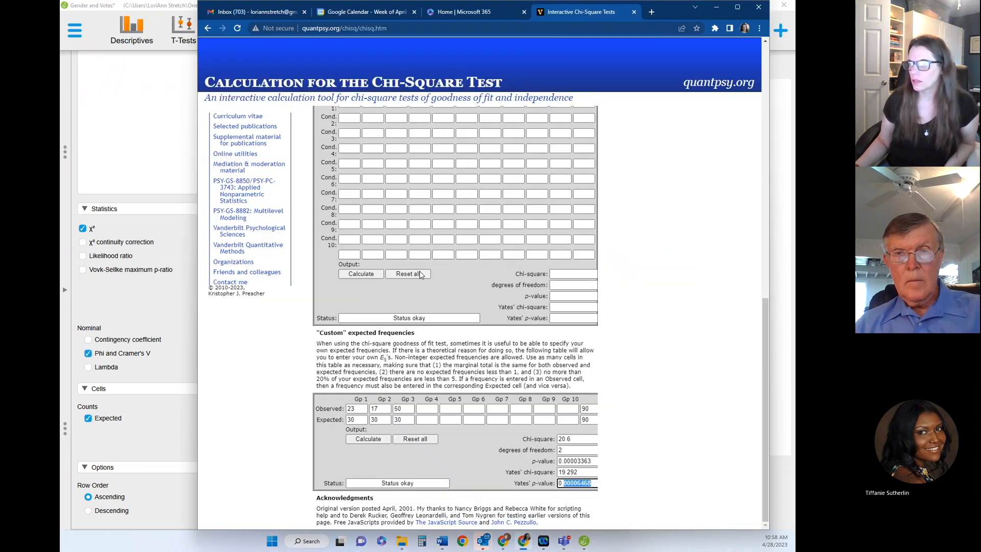
pyautogui.scroll(3, 371, 271)
pyautogui.scroll(-2, 372, 271)
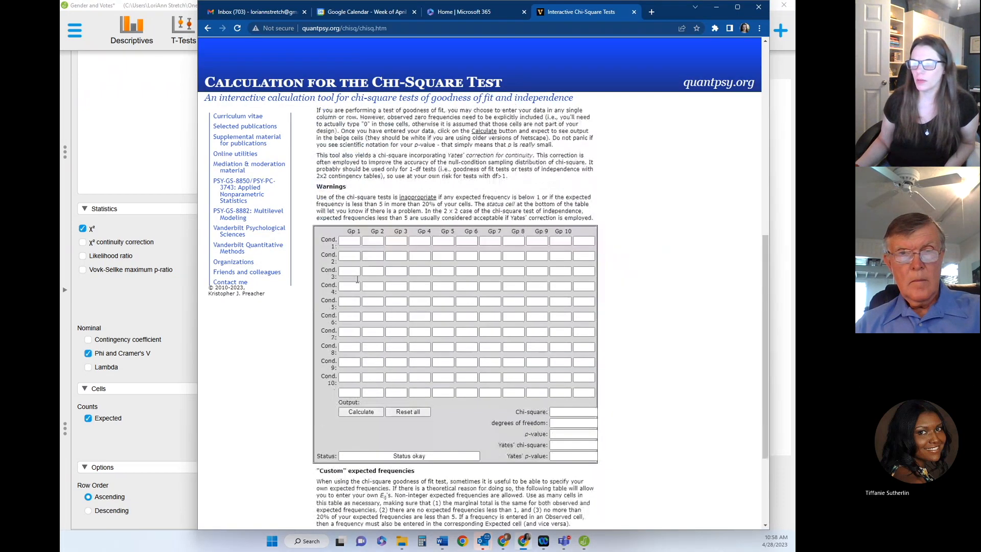
pyautogui.click(348, 242)
# Return to JASP, view the Gender and Votes data, and add a Descriptive Statistics analysis without assigning variables
pyautogui.click(90, 85)
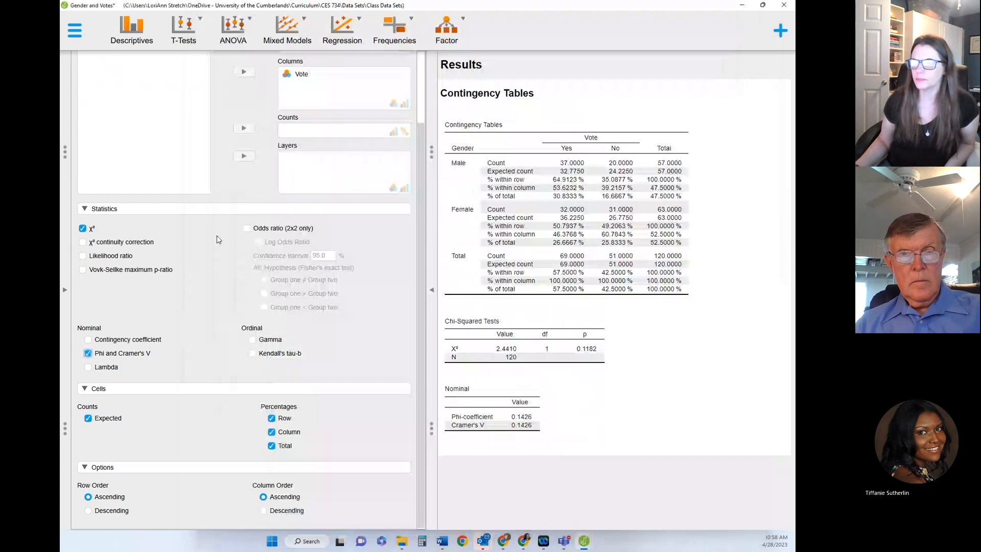
pyautogui.click(63, 297)
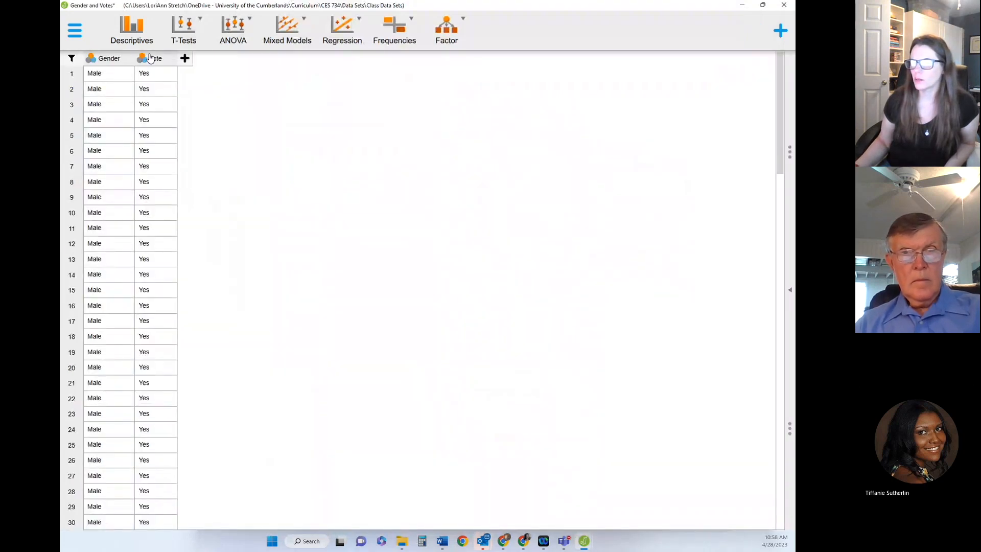
pyautogui.click(135, 44)
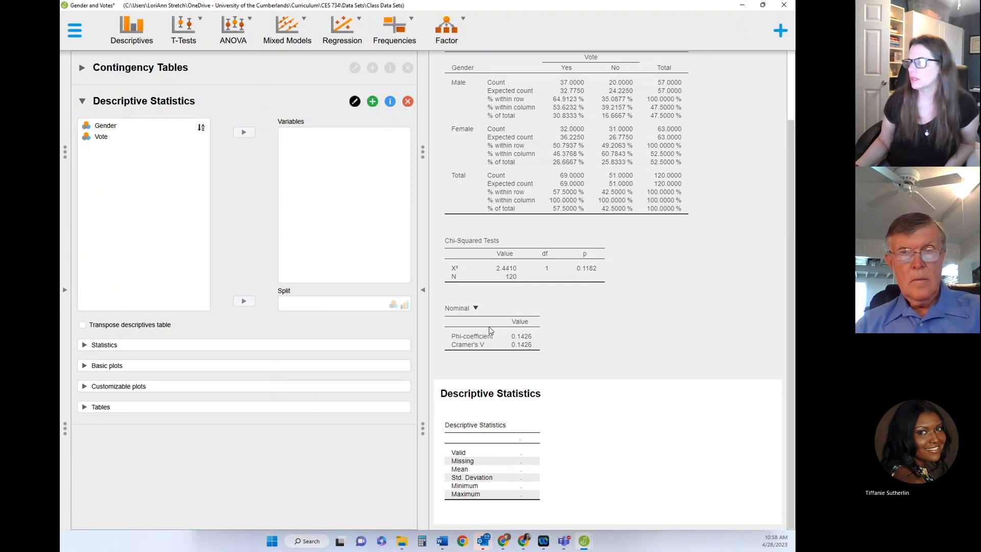
# Bring the Chrome calculator back, lower its window to uncover the JASP counts, and enter 37 and 20 across Cond. 1
pyautogui.click(523, 543)
pyautogui.moveTo(674, 11); pyautogui.dragTo(617, 194)
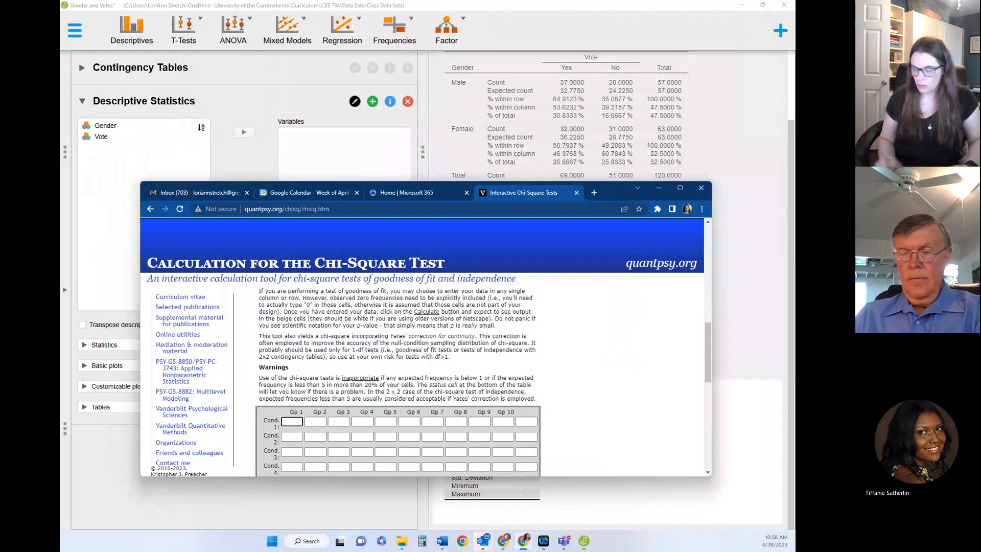
pyautogui.write('7')
pyautogui.press('Tab')
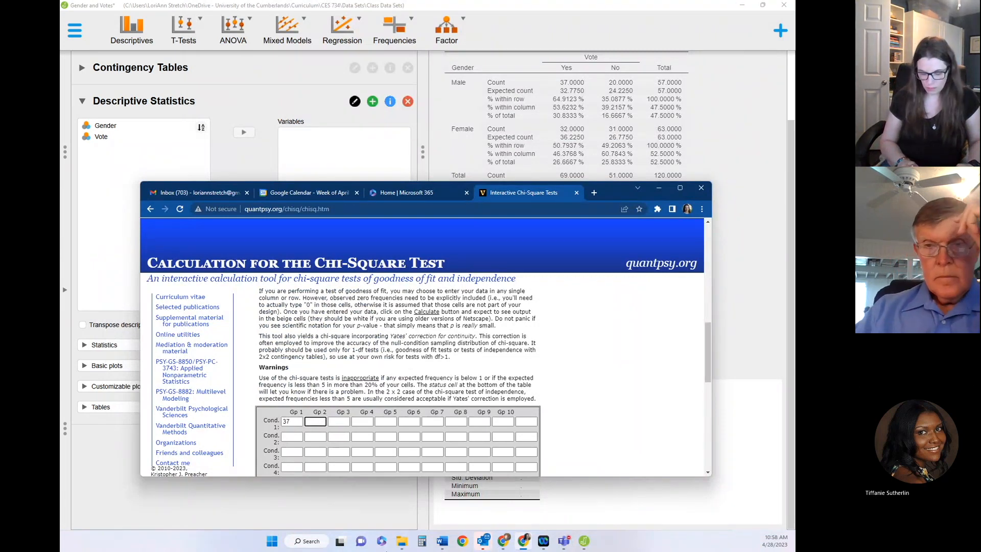
pyautogui.write('20')
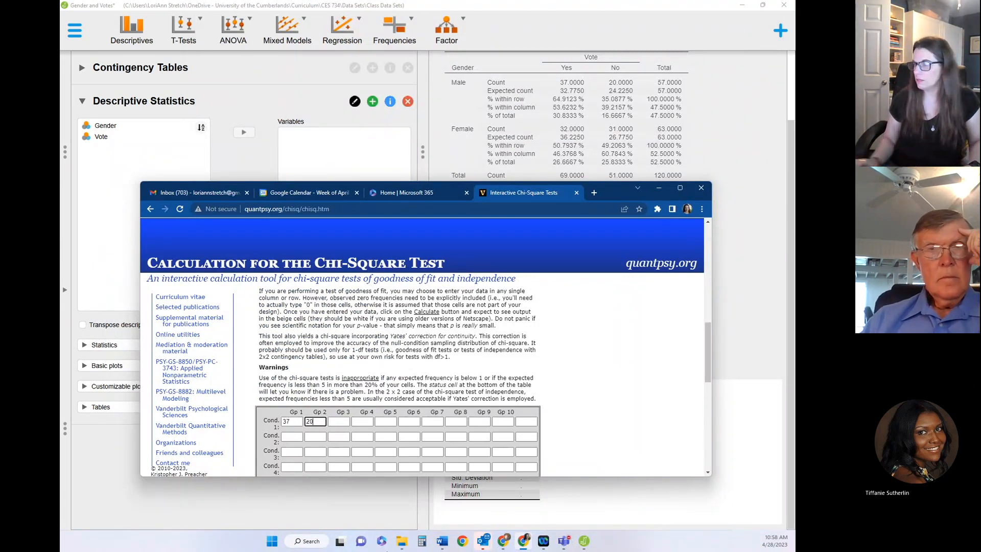
# Clear the Gp 2 entry in Cond. 1 and enter 20 under Gp 1 in Cond. 2 instead
pyautogui.click(295, 435)
pyautogui.click(292, 421)
pyautogui.click(314, 422)
pyautogui.press('BackSpace')
pyautogui.press('BackSpace')
pyautogui.click(296, 437)
pyautogui.write('20')
# Enter 32 and 31 under Gp 2 for Cond. 1 and 2, and calculate the chi-square test in the maximized window
pyautogui.click(313, 423)
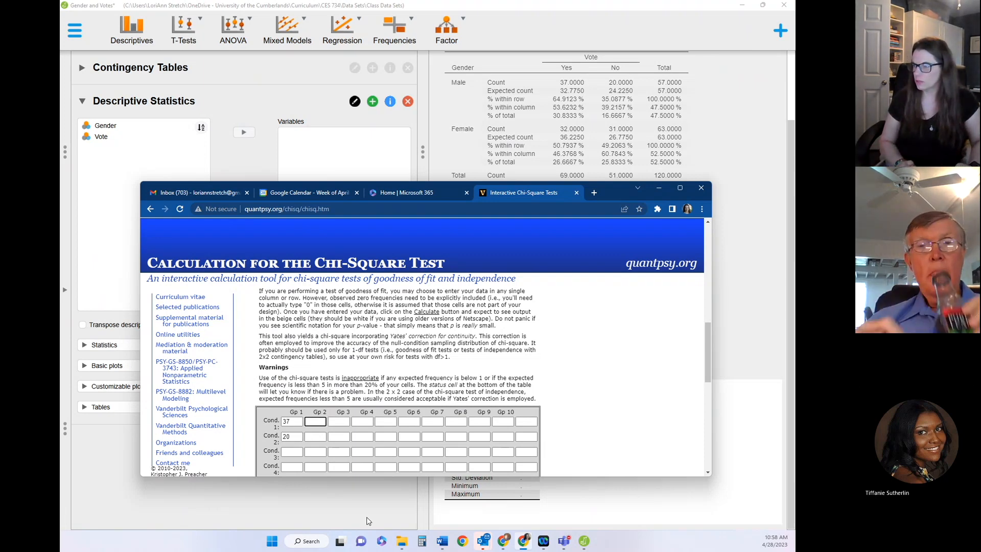
pyautogui.write('32')
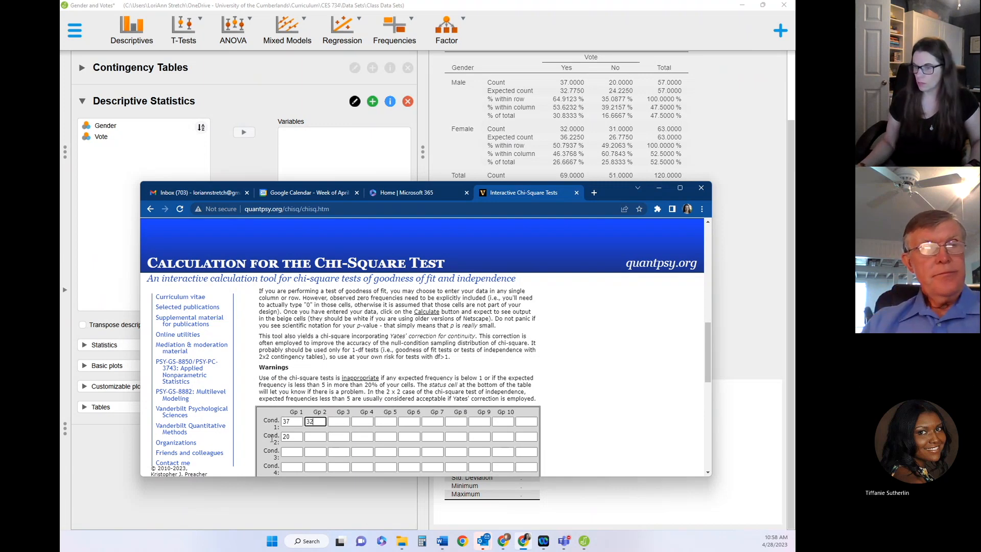
pyautogui.click(320, 436)
pyautogui.write('31')
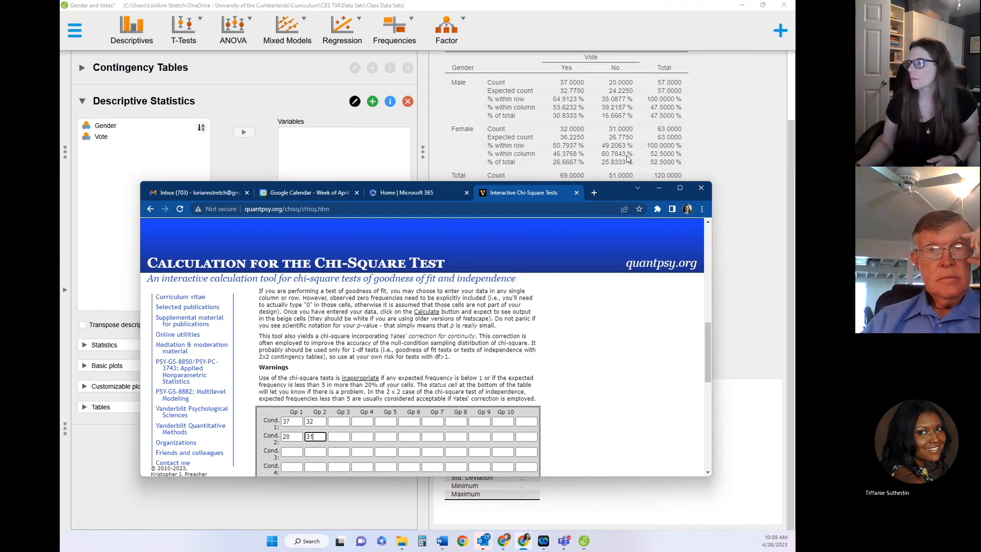
pyautogui.click(682, 189)
pyautogui.click(226, 410)
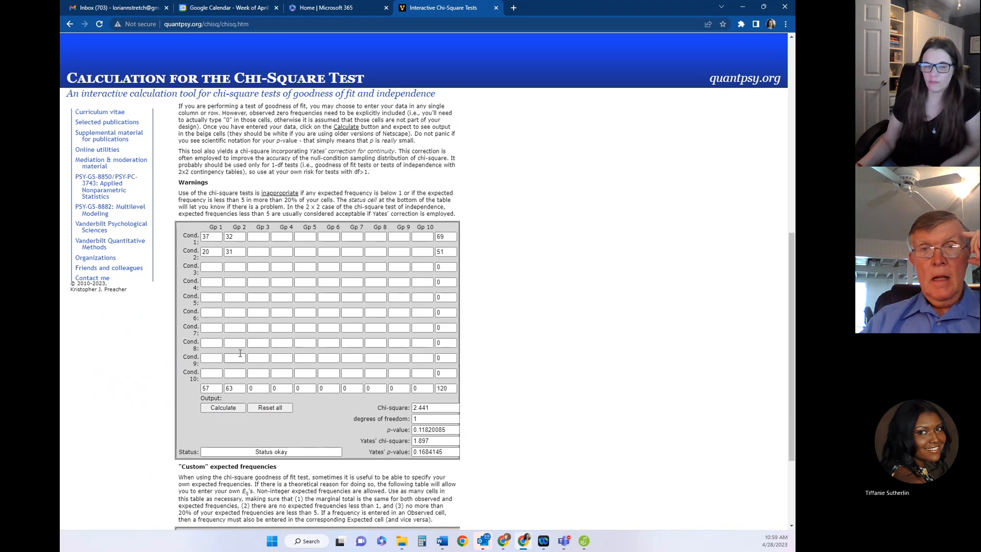
# Minimize the browser and close the Gender and Votes file in JASP without saving its changes
pyautogui.moveTo(358, 551)
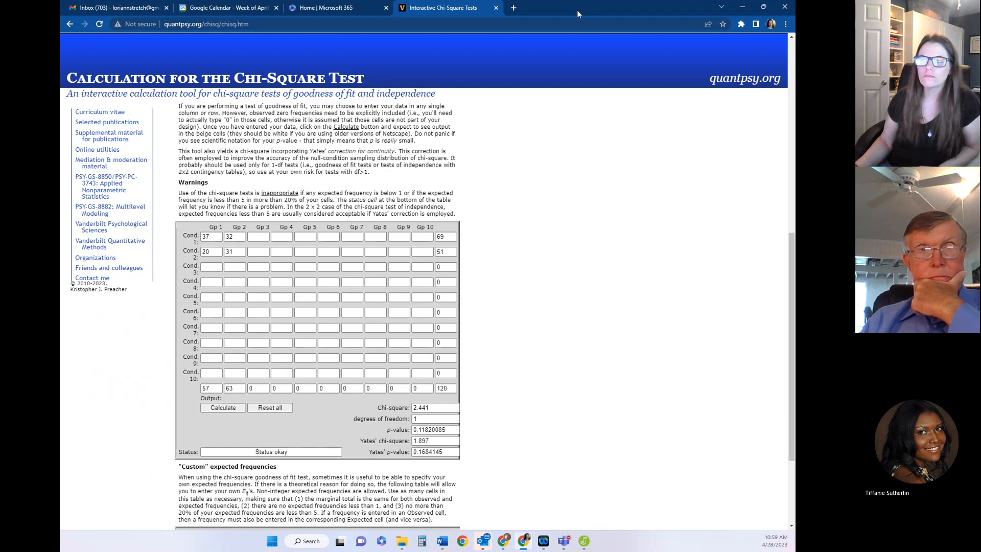
pyautogui.click(743, 8)
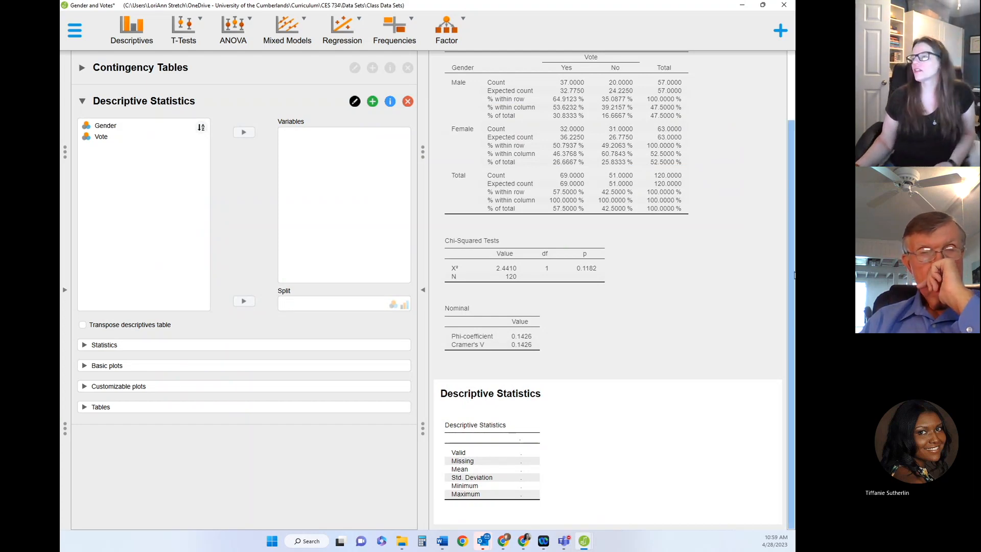
pyautogui.click(793, 5)
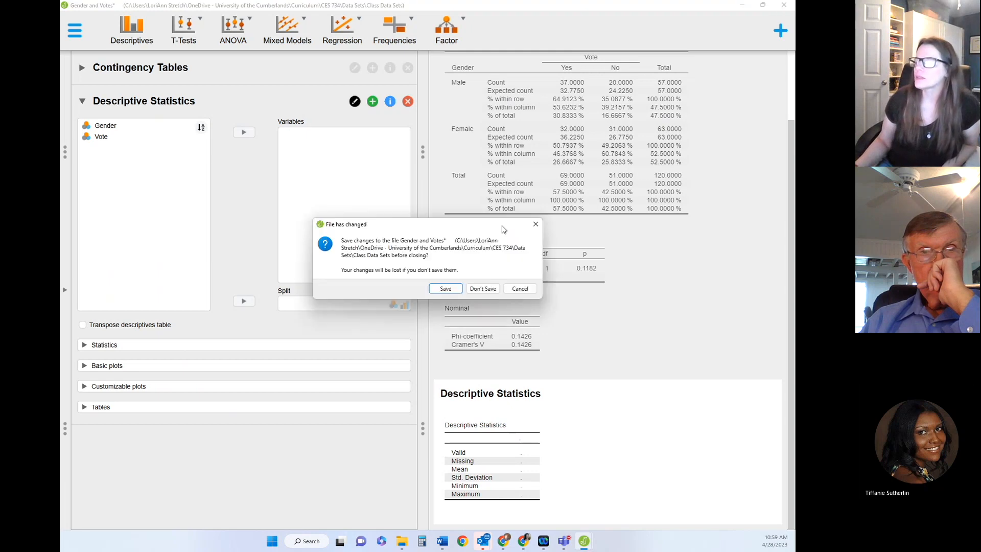
pyautogui.click(483, 288)
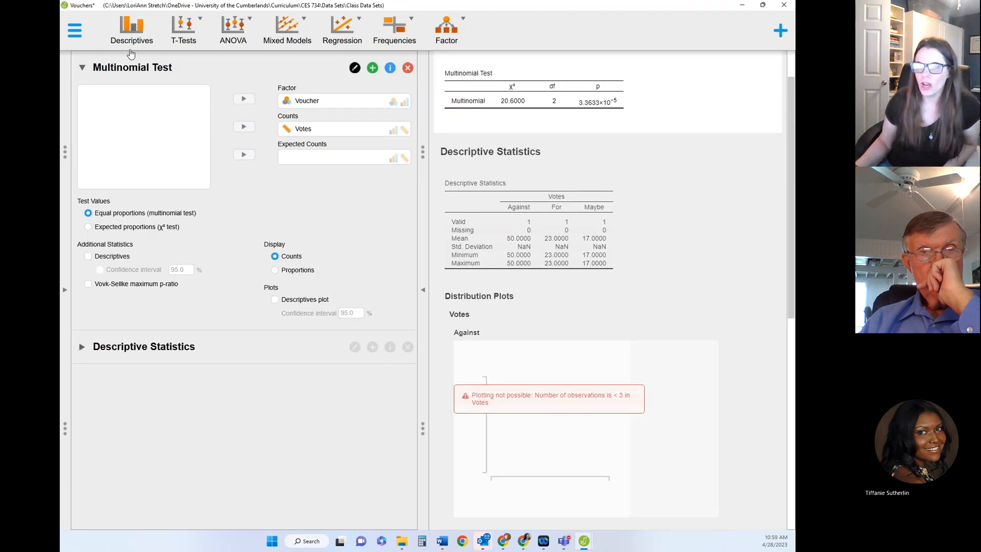
# Open the Noodles (1) data file from the Class Data Sets folder and maximize its window
pyautogui.click(74, 31)
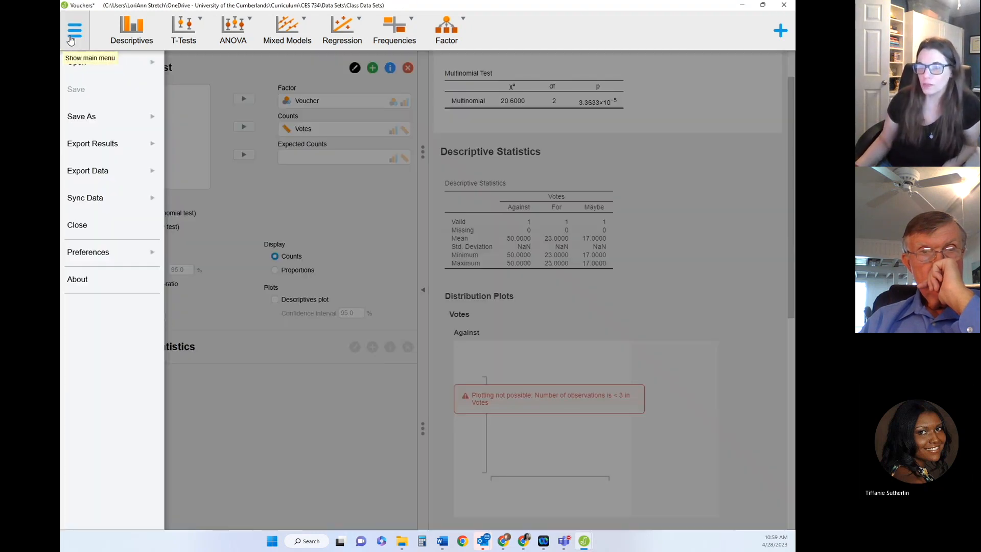
pyautogui.click(102, 65)
pyautogui.click(204, 100)
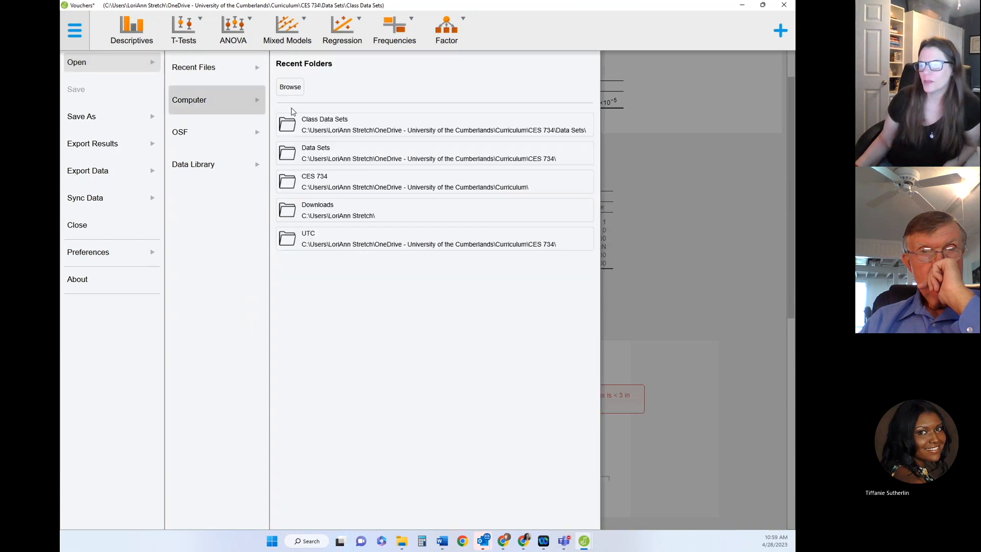
pyautogui.click(287, 127)
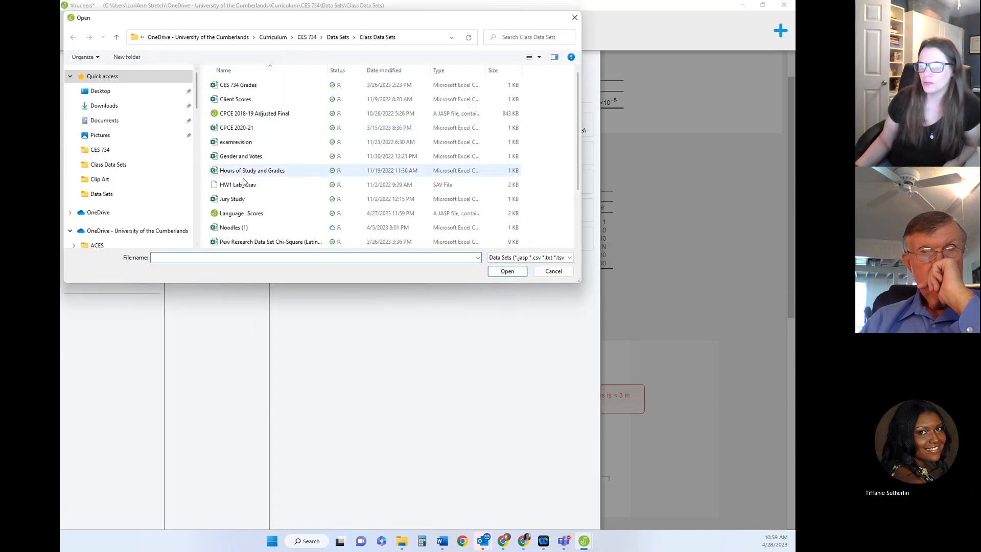
pyautogui.doubleClick(230, 231)
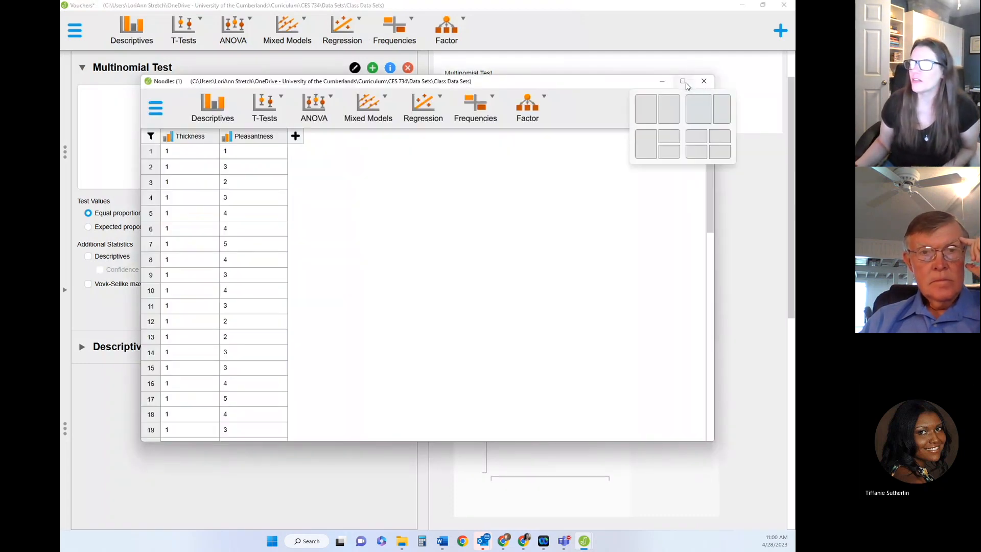
pyautogui.click(683, 82)
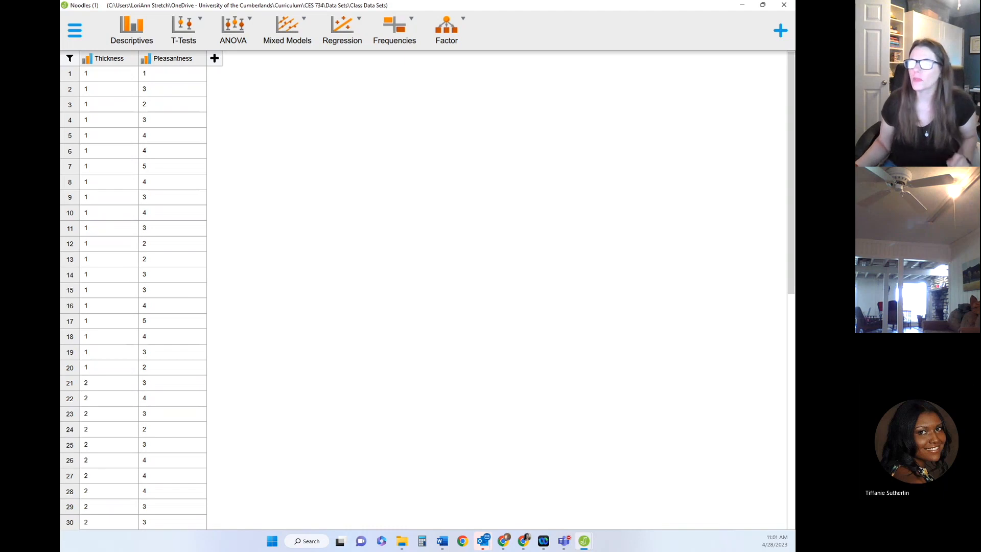
# Label the Thickness variable's values 1 as Thick, 2 as Medium and 3 as Thin
pyautogui.click(87, 60)
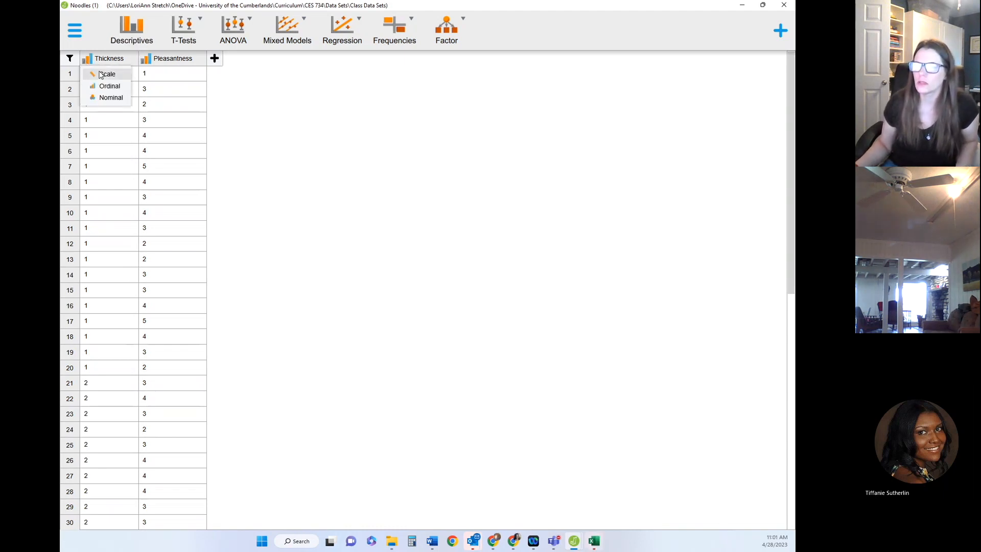
pyautogui.doubleClick(104, 59)
pyautogui.click(122, 94)
pyautogui.press('BackSpace')
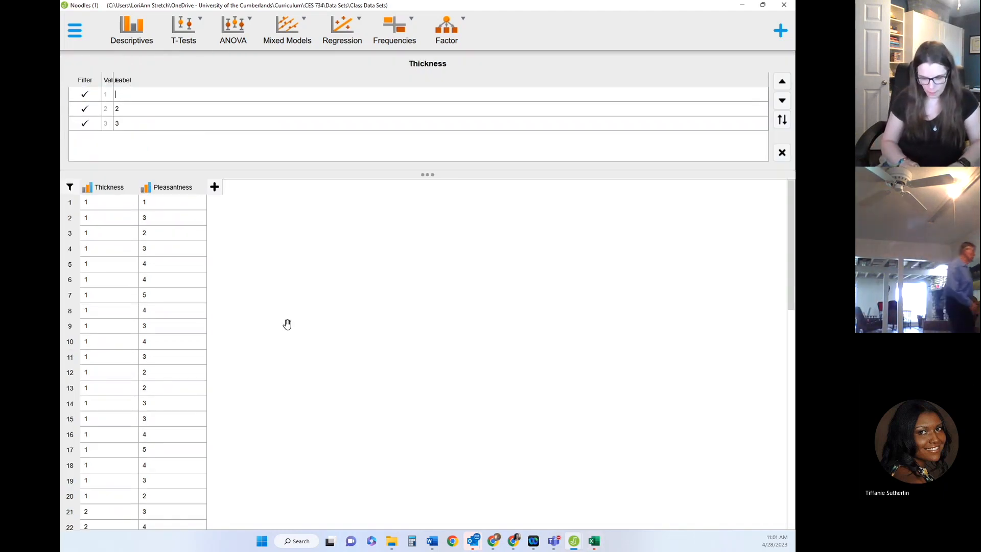
pyautogui.write('Thick')
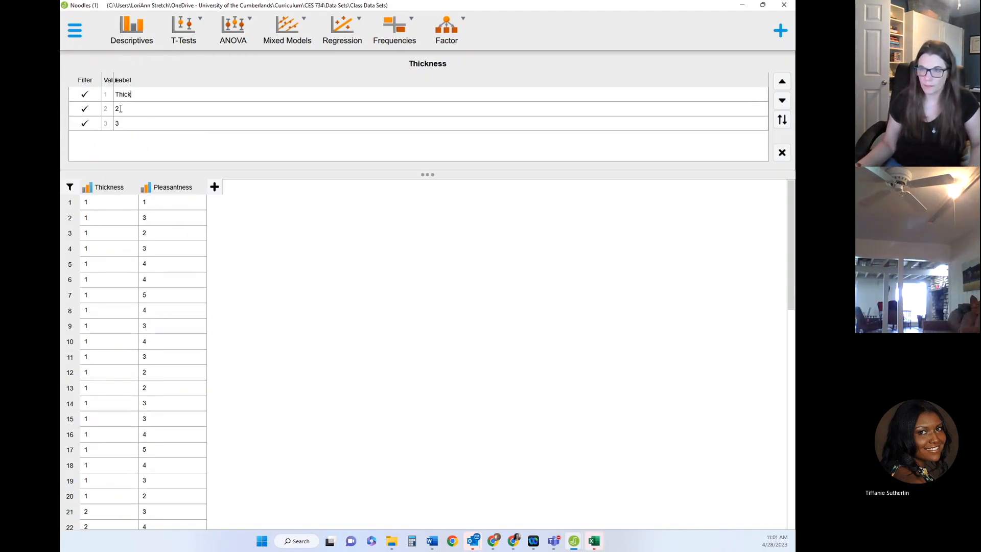
pyautogui.press('Return')
pyautogui.press('BackSpace')
pyautogui.write('Medium')
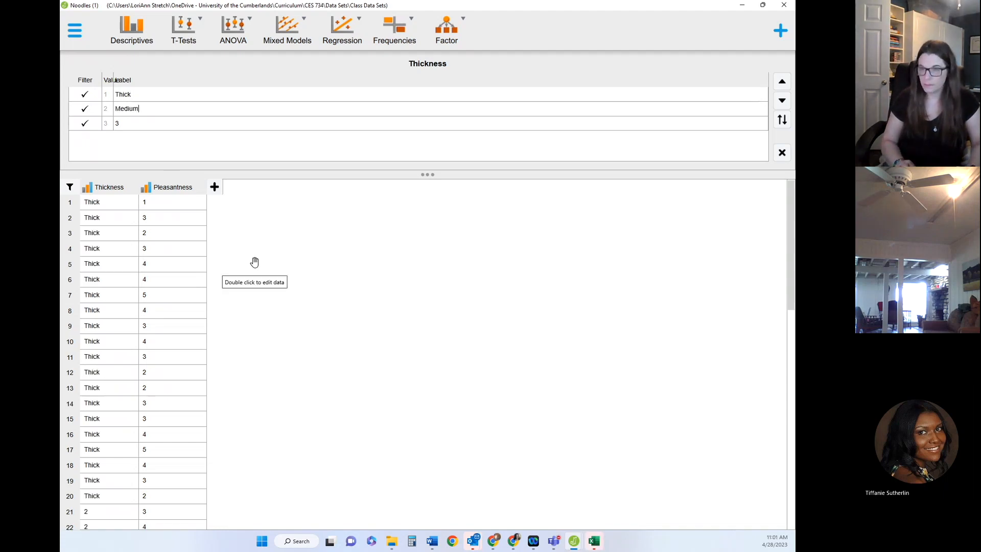
pyautogui.press('Return')
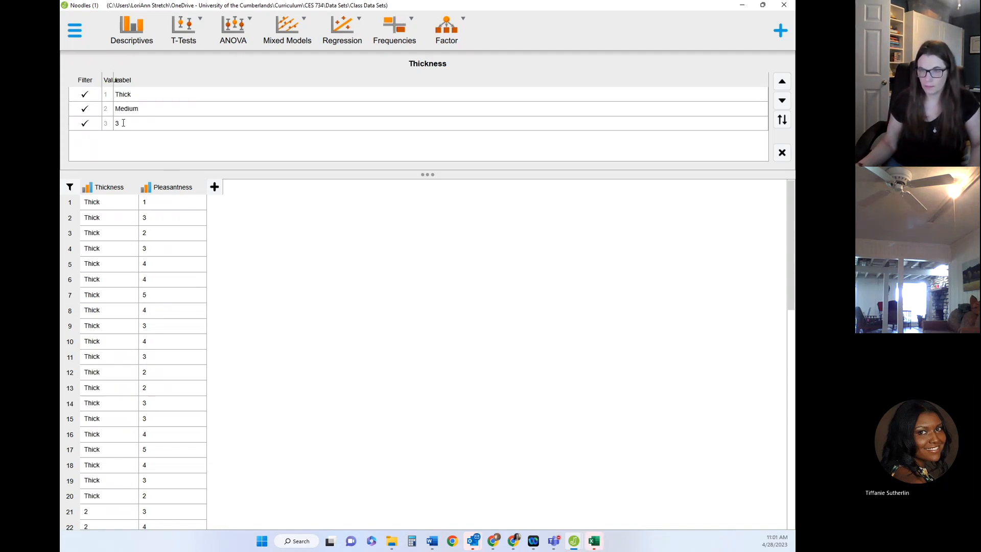
pyautogui.press('BackSpace')
pyautogui.write('Thin')
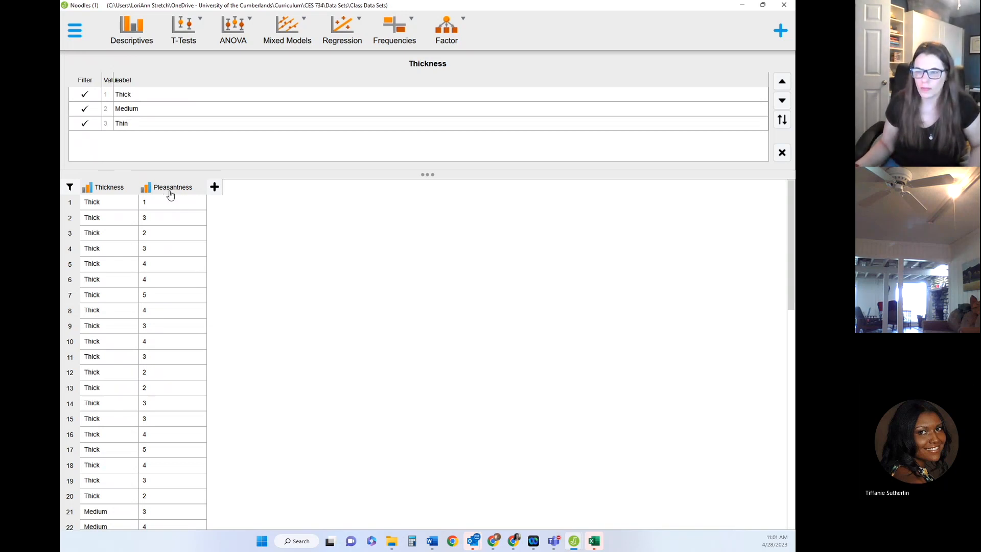
# Set the Thickness variable's measurement level to Nominal and Pleasantness to Scale, and close the value label editor
pyautogui.click(146, 188)
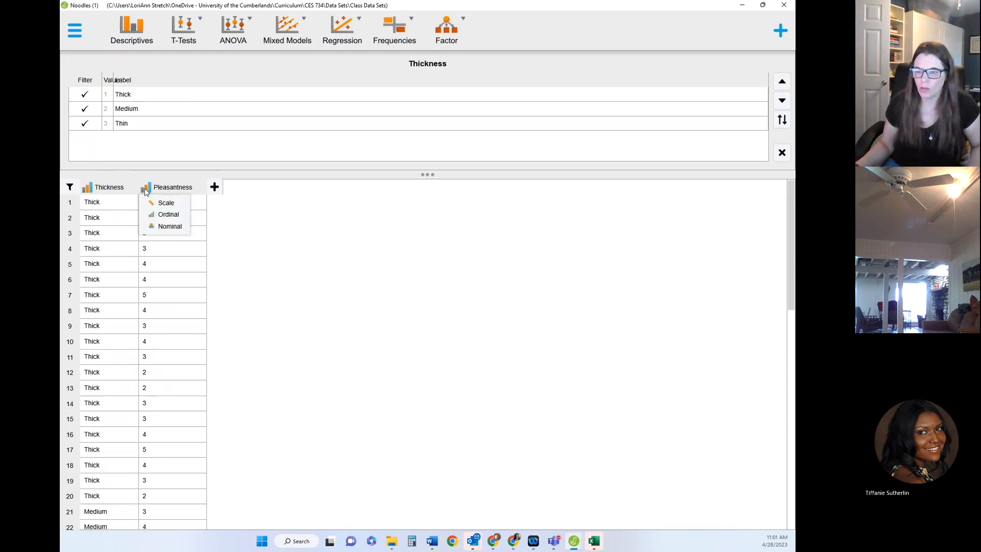
pyautogui.click(166, 204)
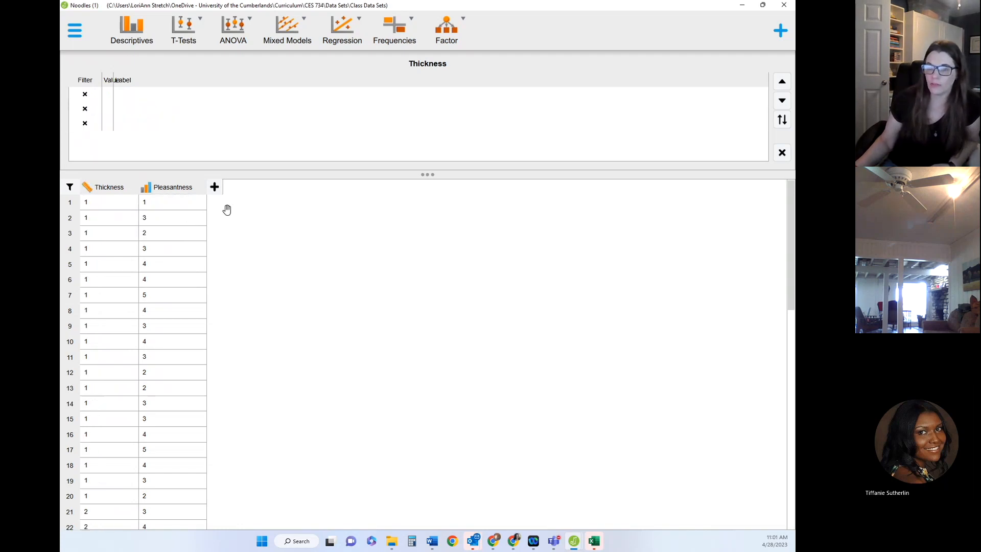
pyautogui.click(89, 189)
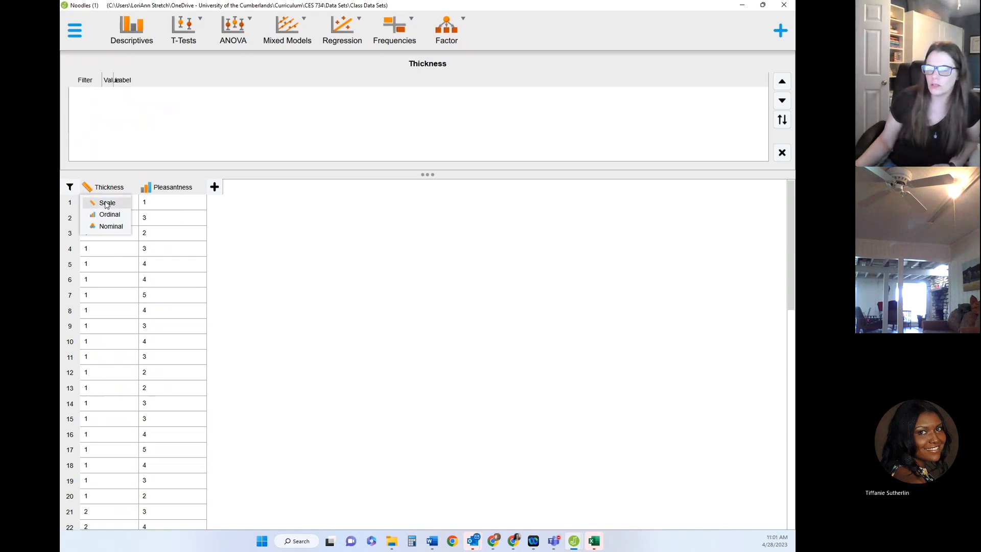
pyautogui.click(105, 225)
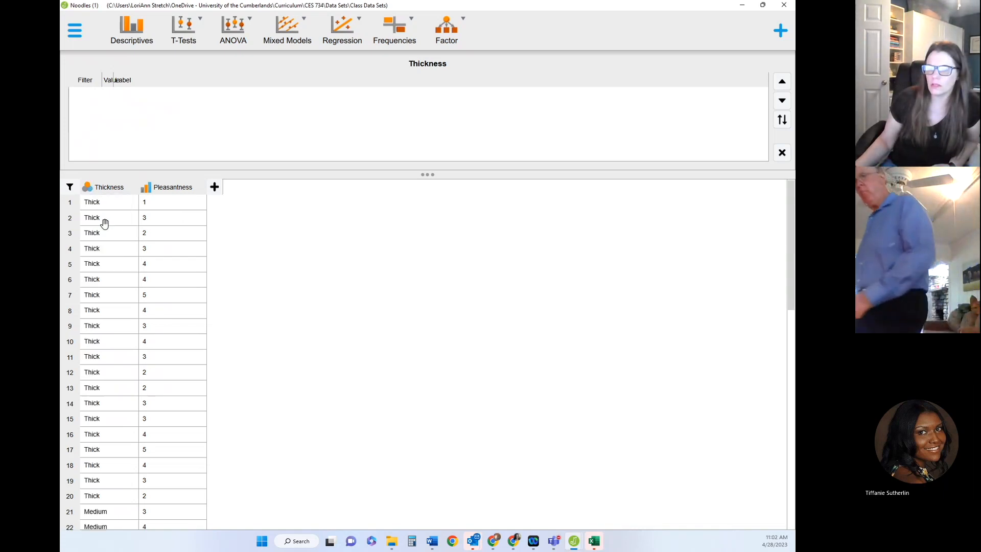
pyautogui.click(148, 193)
pyautogui.click(162, 204)
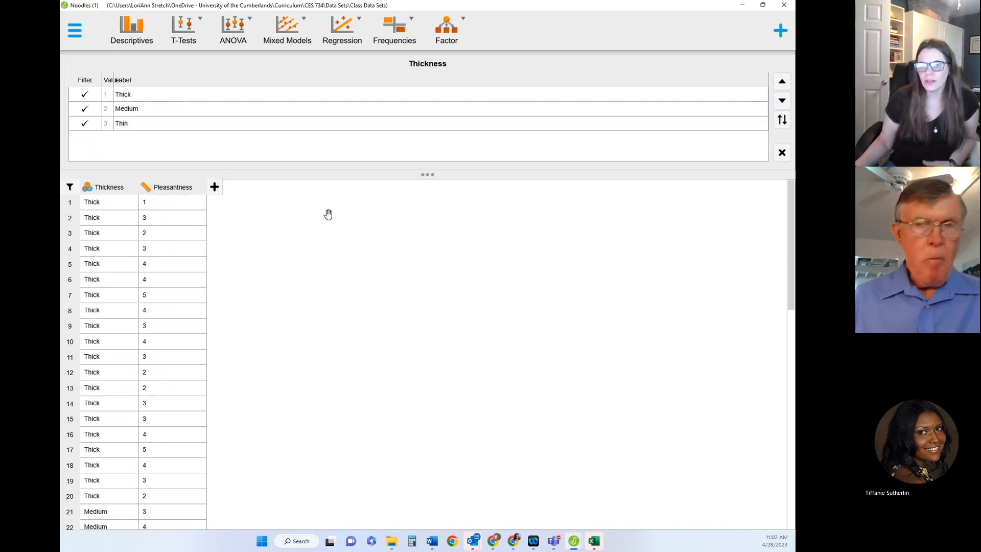
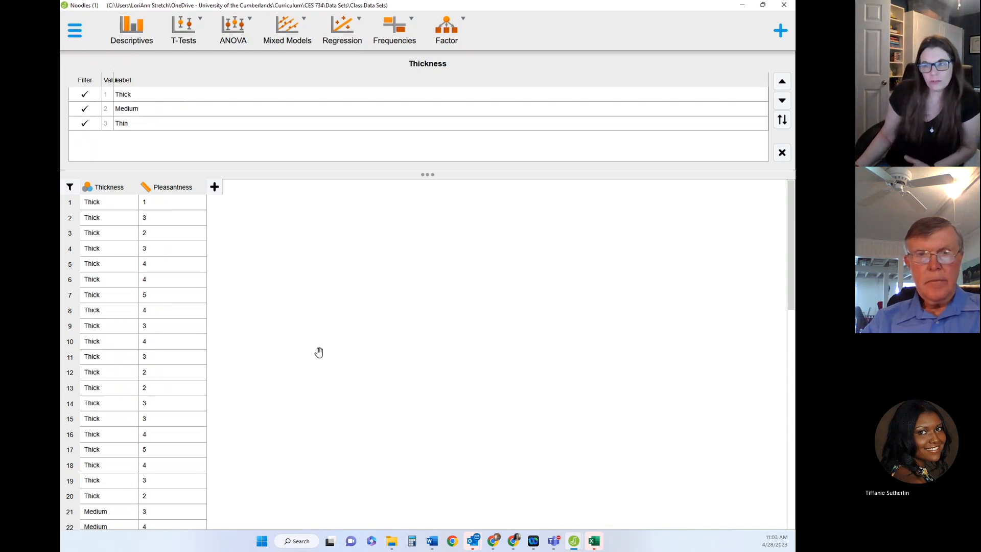
pyautogui.click(777, 155)
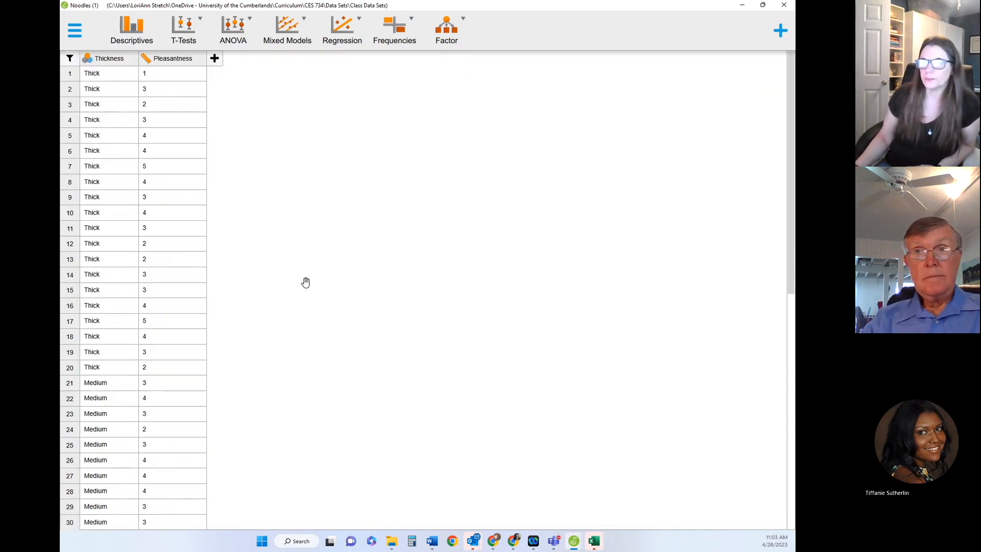
# Set up a classical ANOVA with Pleasantness as the dependent variable and Thickness as the fixed factor
pyautogui.click(233, 31)
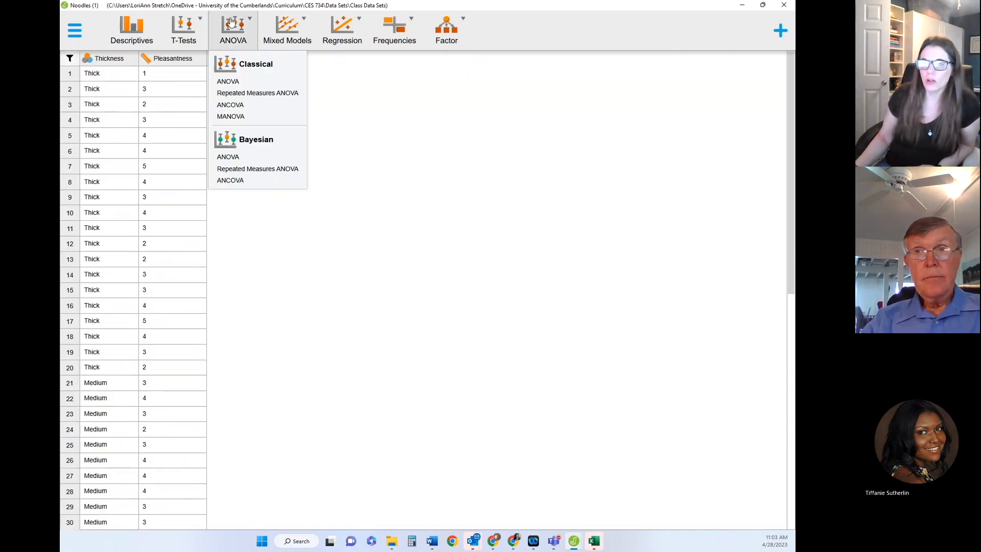
pyautogui.click(237, 81)
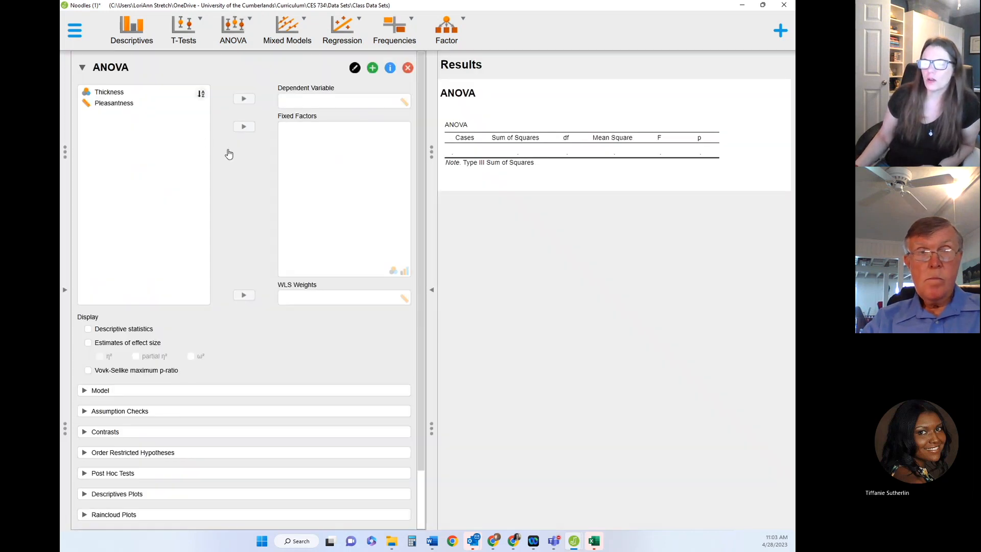
pyautogui.click(128, 93)
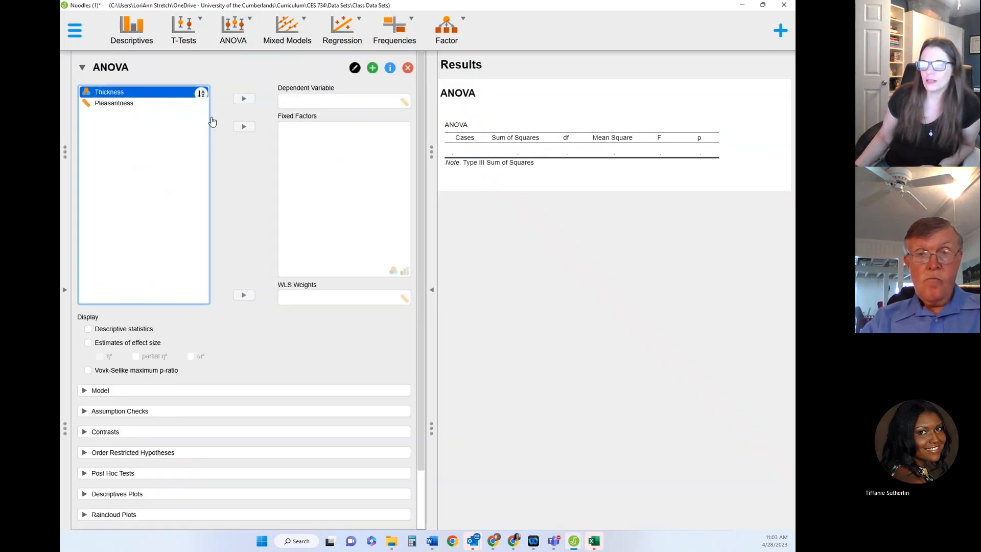
pyautogui.click(251, 129)
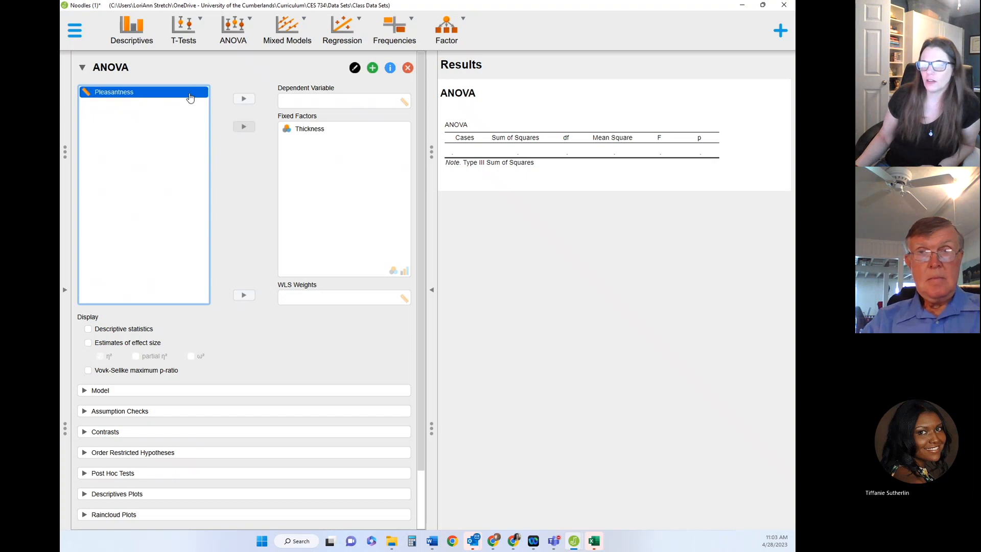
pyautogui.click(245, 99)
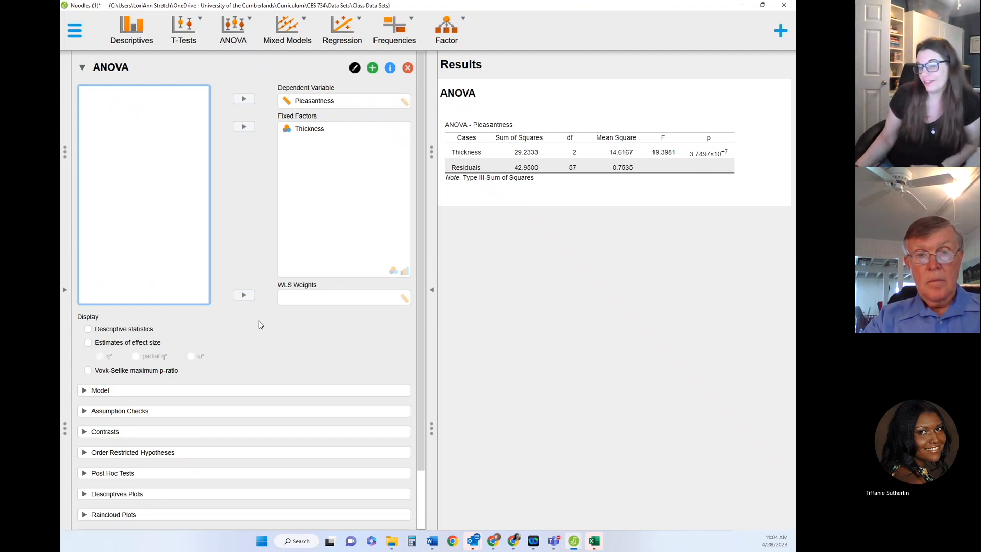
# Include descriptive statistics and η² effect size estimates in the ANOVA output, and show the model terms
pyautogui.click(89, 329)
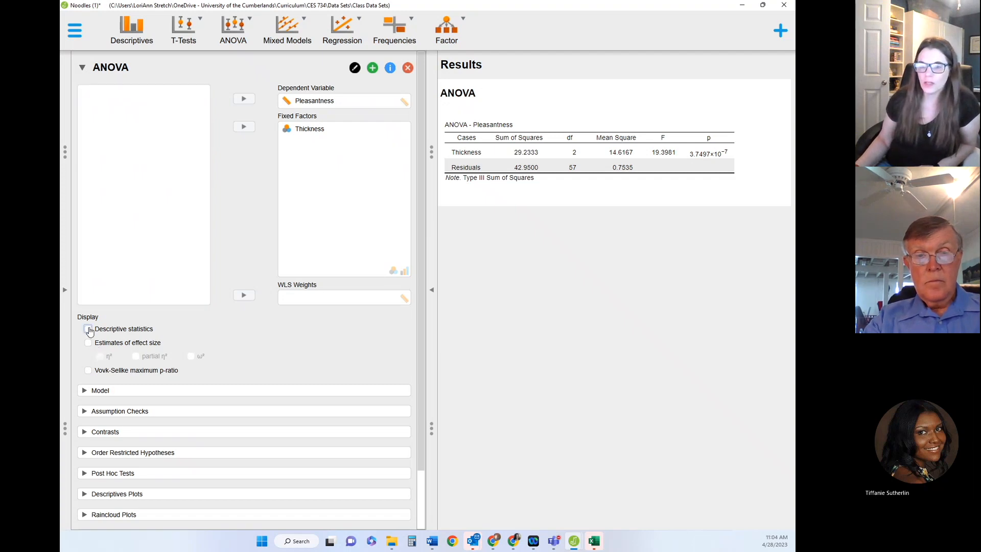
pyautogui.click(88, 346)
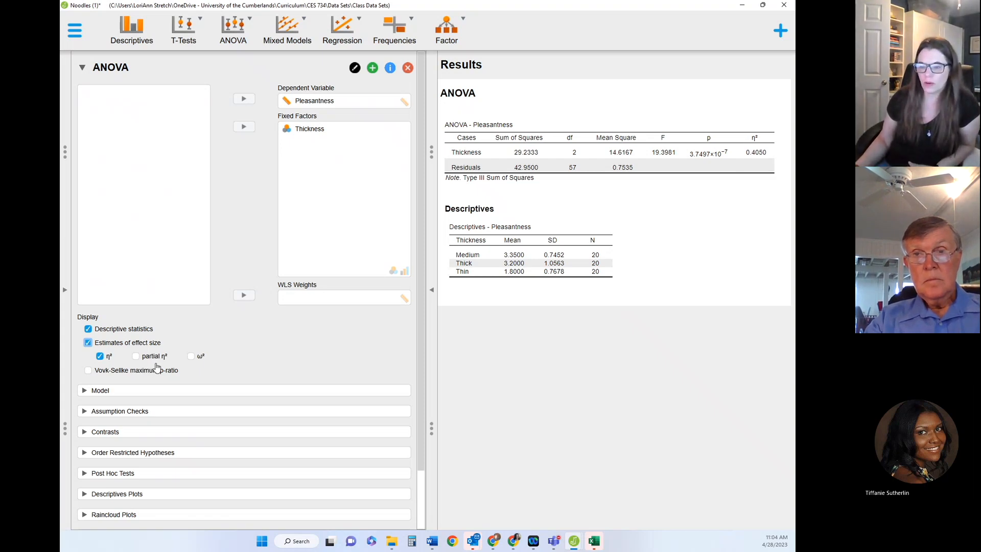
pyautogui.scroll(-2, 200, 378)
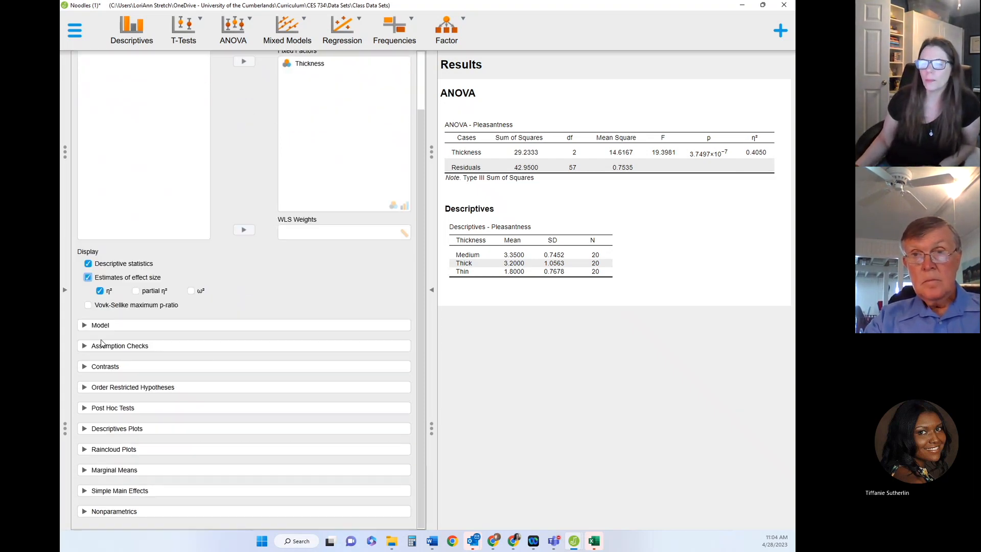
pyautogui.click(83, 326)
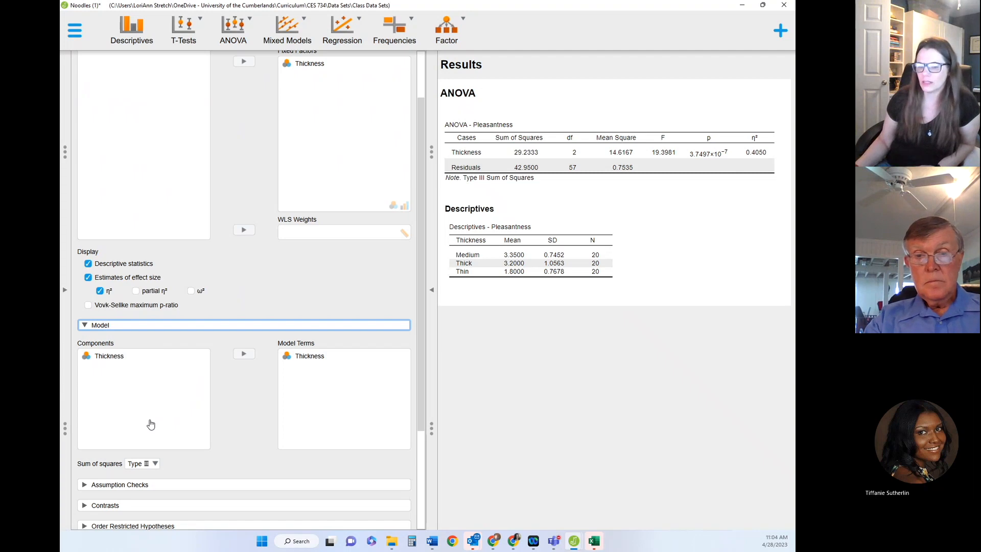
# Add homogeneity tests and a Q-Q plot of residuals as assumption checks for the ANOVA
pyautogui.scroll(-4, 203, 432)
pyautogui.click(85, 348)
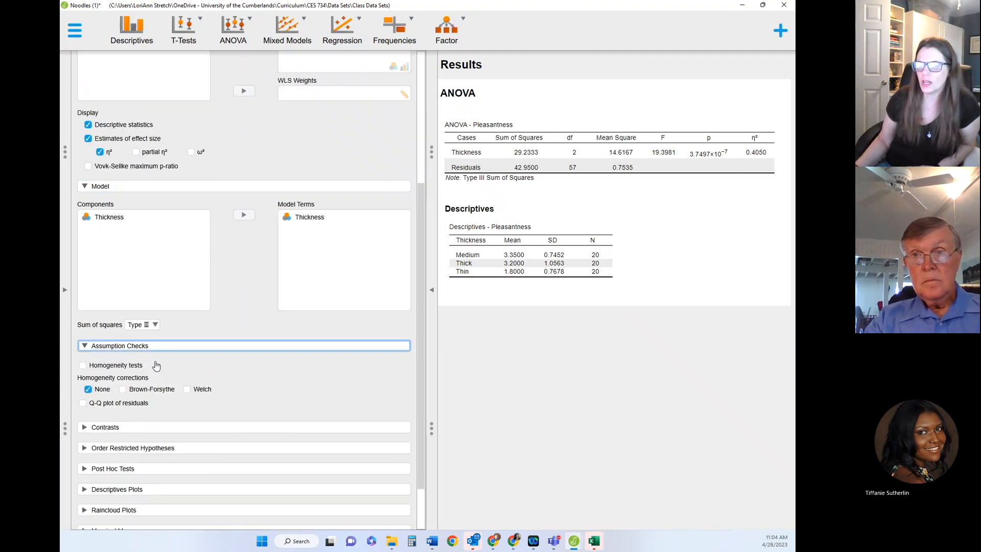
pyautogui.click(82, 365)
pyautogui.click(81, 403)
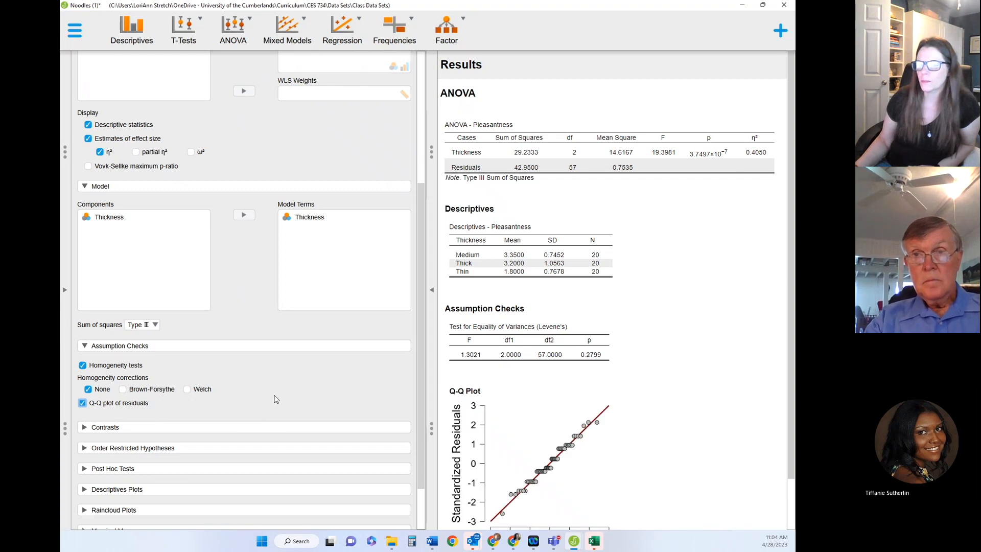
# Examine the Contrasts and Order Restricted Hypotheses options of the ANOVA, leaving their sections collapsed
pyautogui.scroll(-2, 261, 401)
pyautogui.click(84, 367)
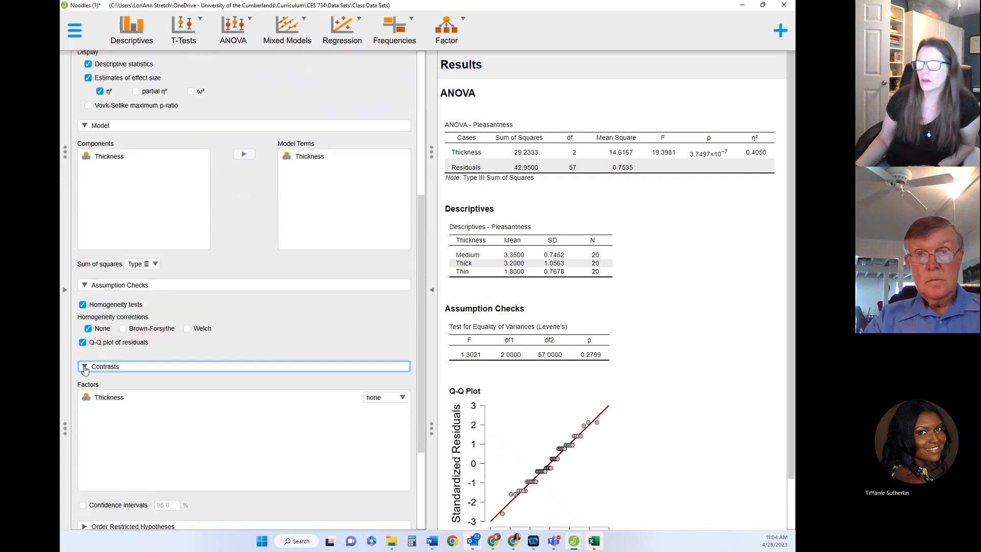
pyautogui.click(84, 367)
pyautogui.click(97, 389)
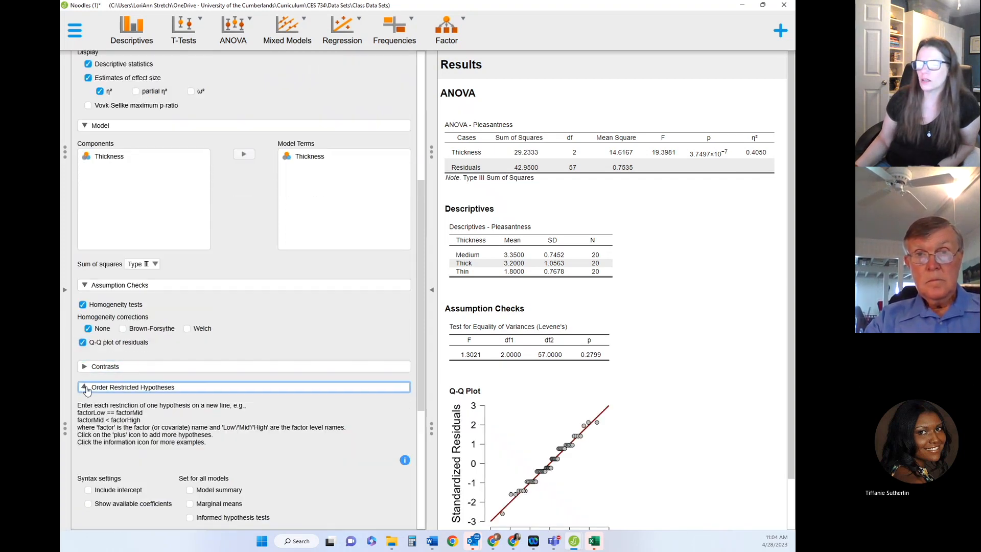
pyautogui.scroll(-10, 97, 391)
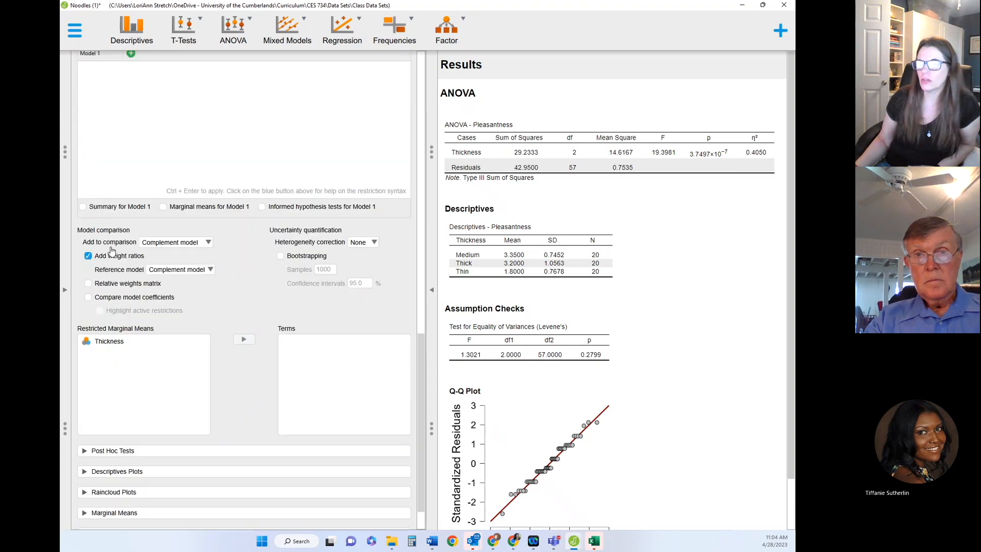
pyautogui.scroll(10, 111, 251)
pyautogui.scroll(-2, 187, 355)
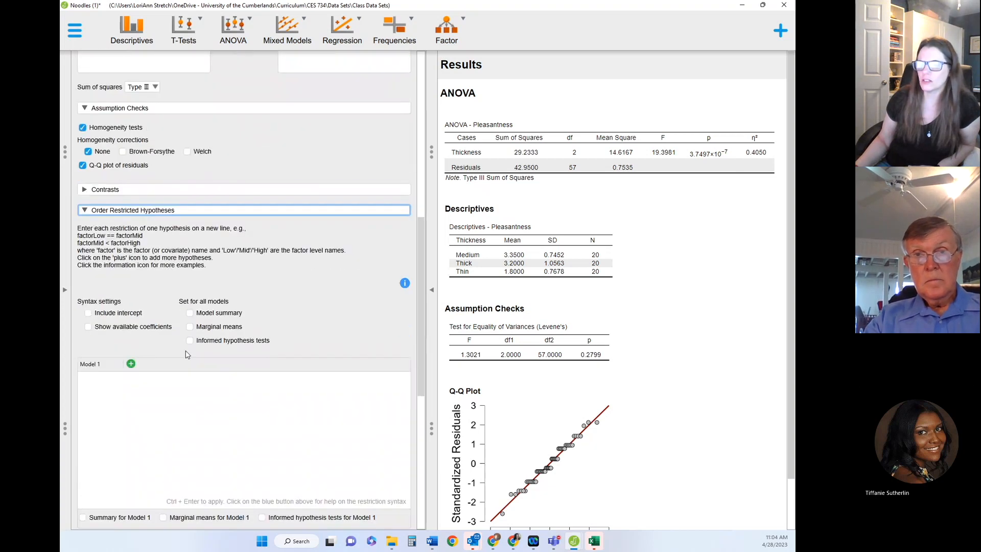
pyautogui.click(97, 211)
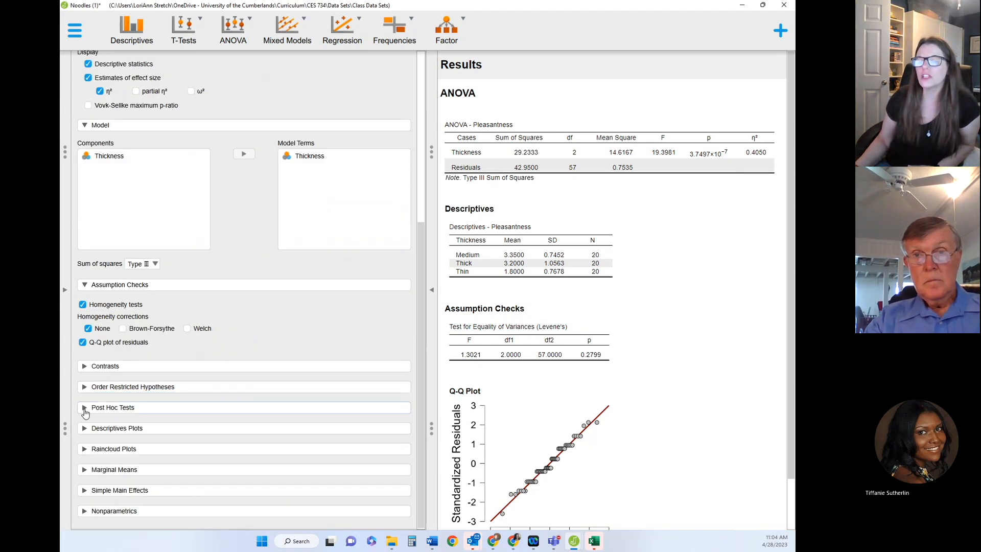
# Add standard post hoc tests for Thickness, with the Bonferroni correction alongside Tukey
pyautogui.click(85, 408)
pyautogui.click(110, 168)
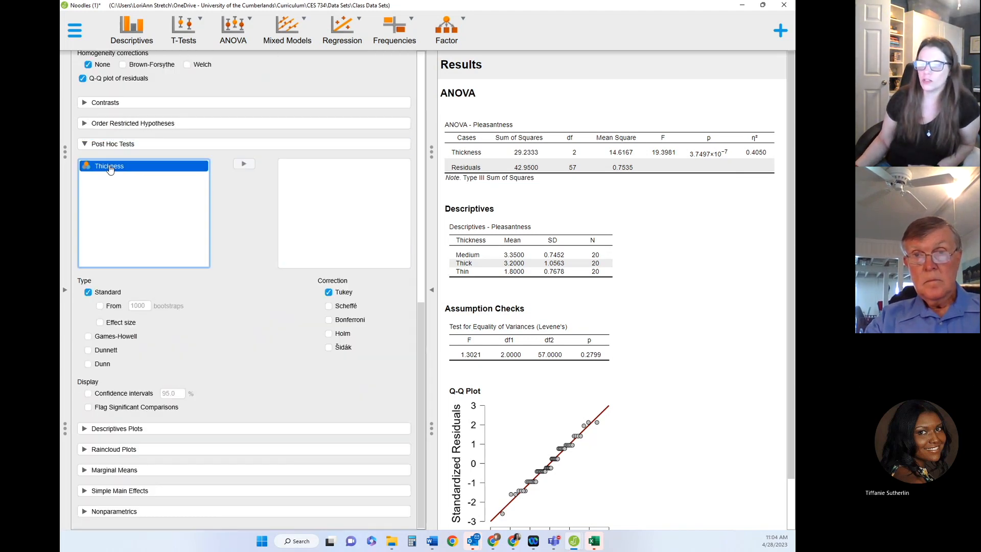
pyautogui.click(244, 163)
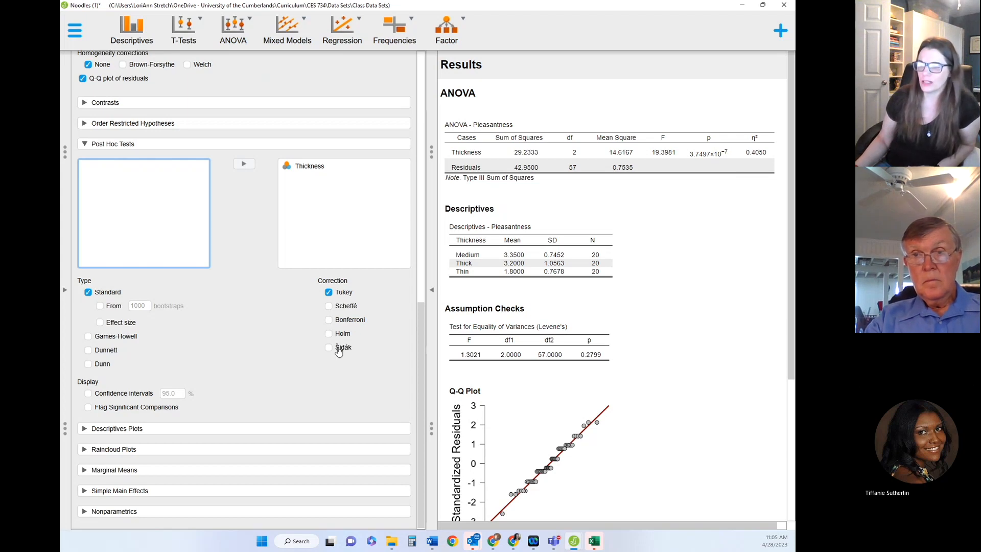
pyautogui.click(330, 320)
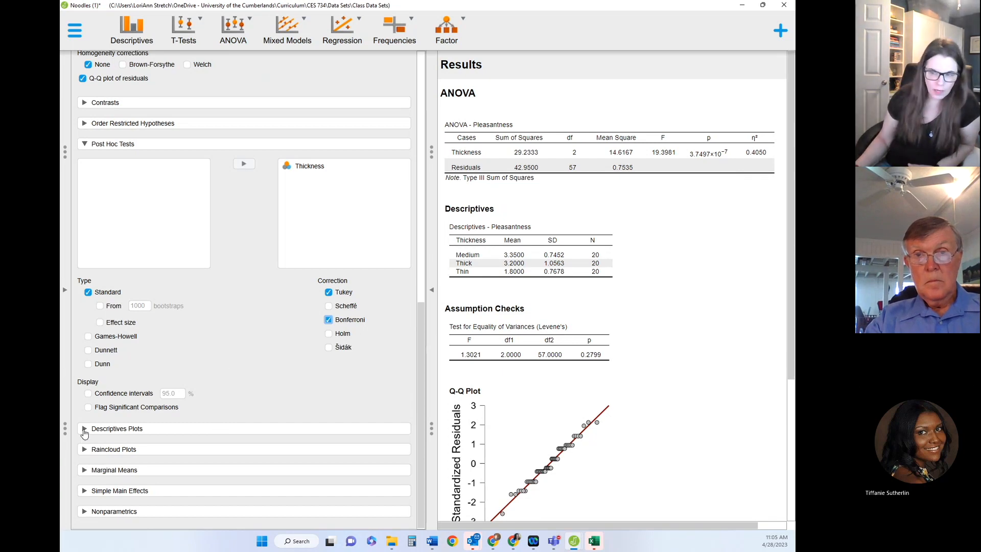
# Create a descriptives plot with Thickness on the horizontal axis and error bars showing 95% confidence intervals
pyautogui.click(84, 429)
pyautogui.click(88, 400)
pyautogui.click(149, 318)
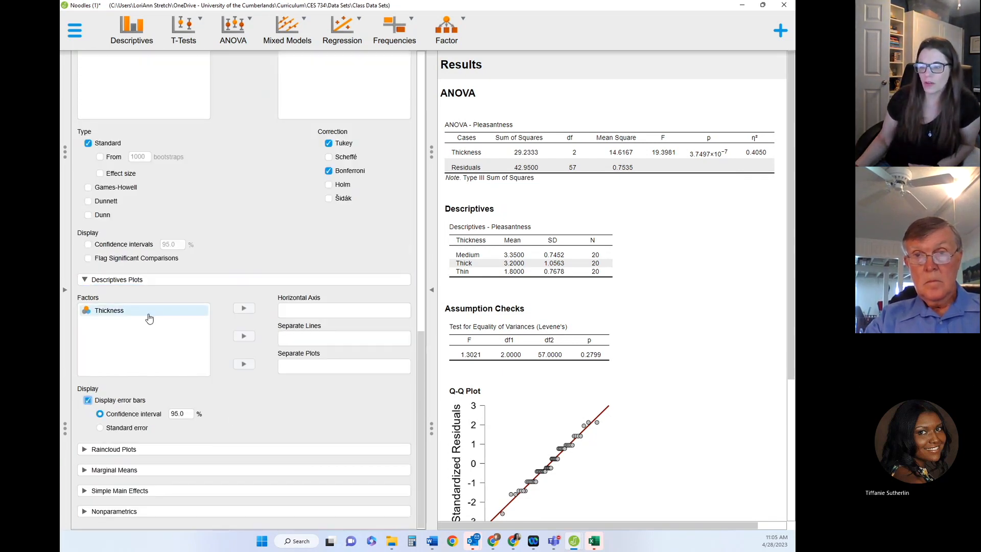
pyautogui.click(178, 314)
pyautogui.click(244, 308)
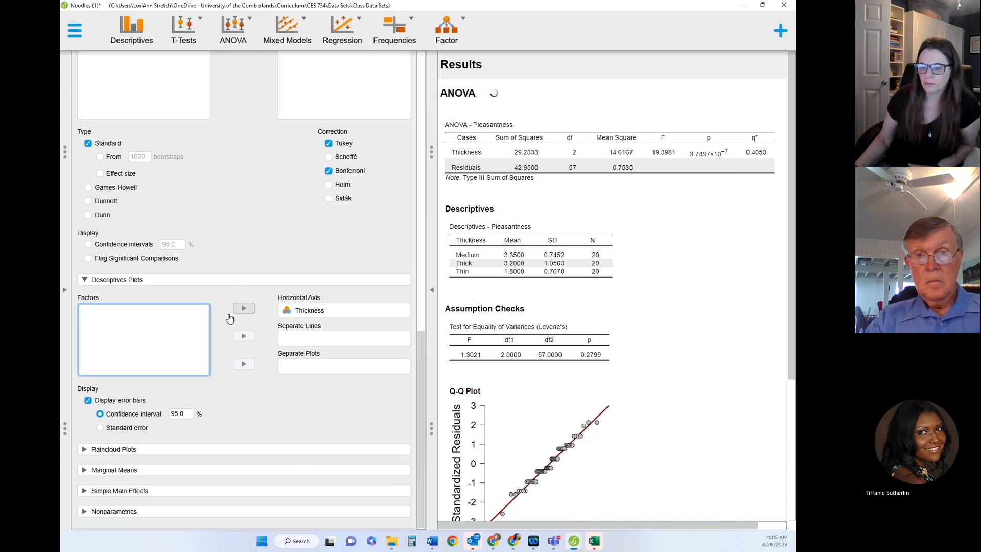
# Examine the Kruskal-Wallis option, the descriptives plot, assumption checks and post hoc comparisons, and collapse the analysis options to widen the results
pyautogui.click(83, 511)
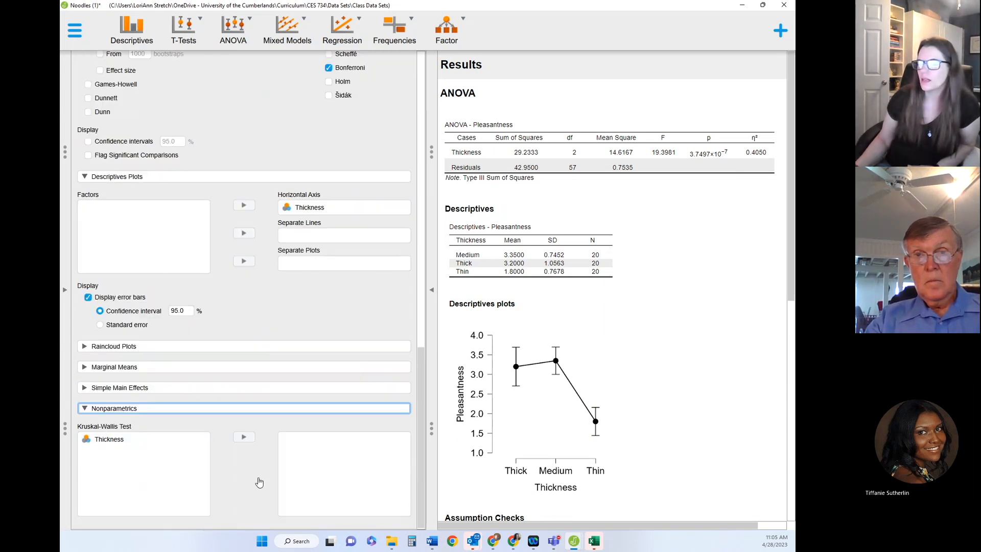
pyautogui.scroll(10, 144, 407)
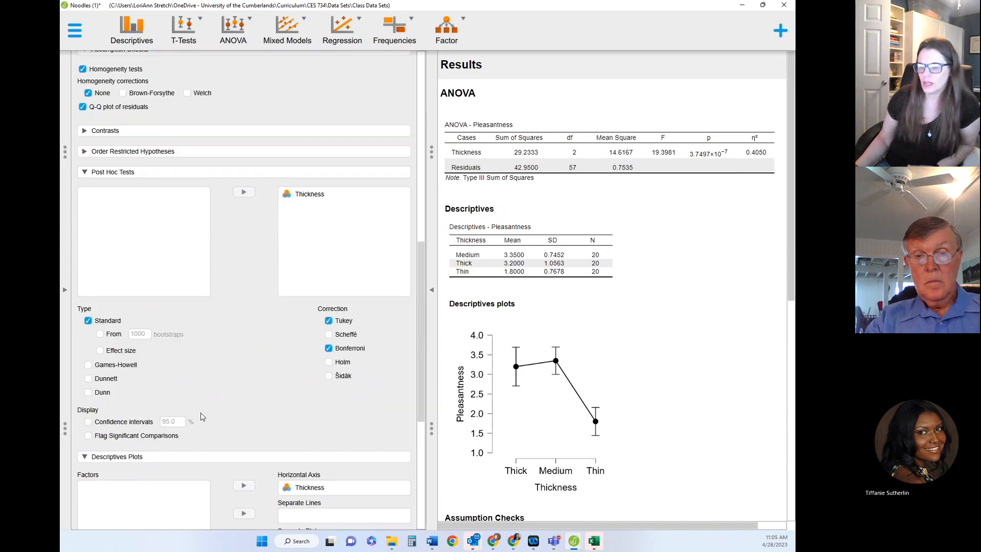
pyautogui.scroll(5, 210, 414)
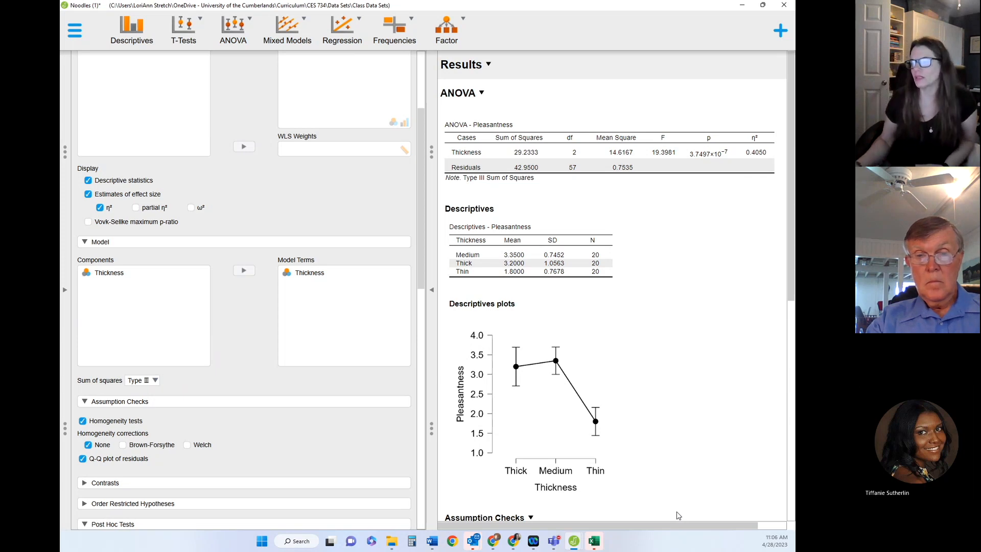
pyautogui.scroll(-1, 591, 348)
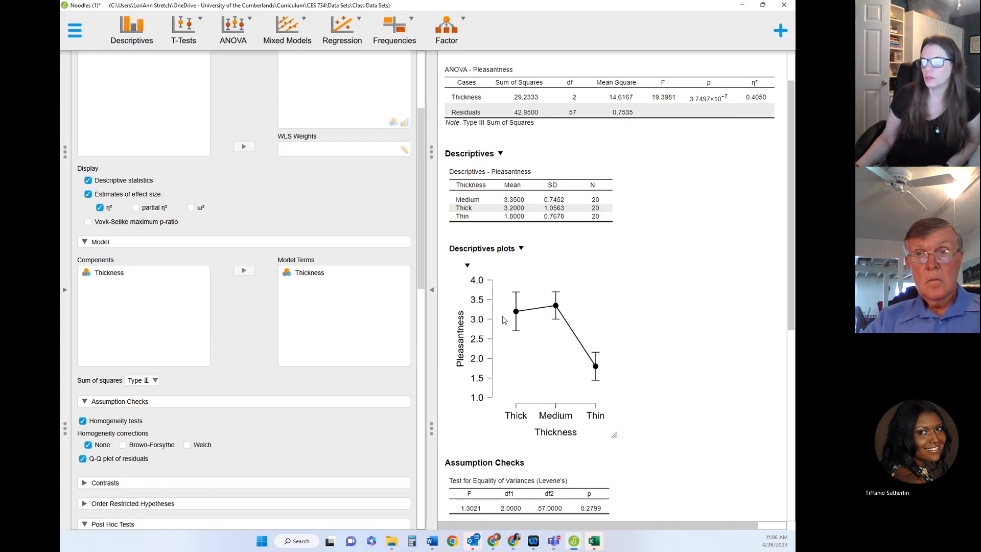
pyautogui.scroll(-5, 652, 358)
pyautogui.scroll(-2, 653, 361)
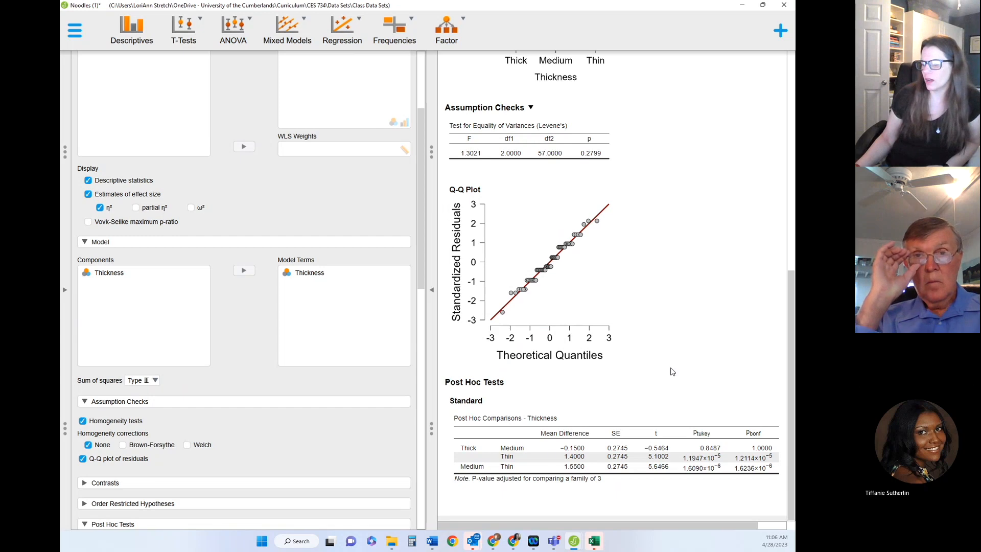
pyautogui.click(429, 291)
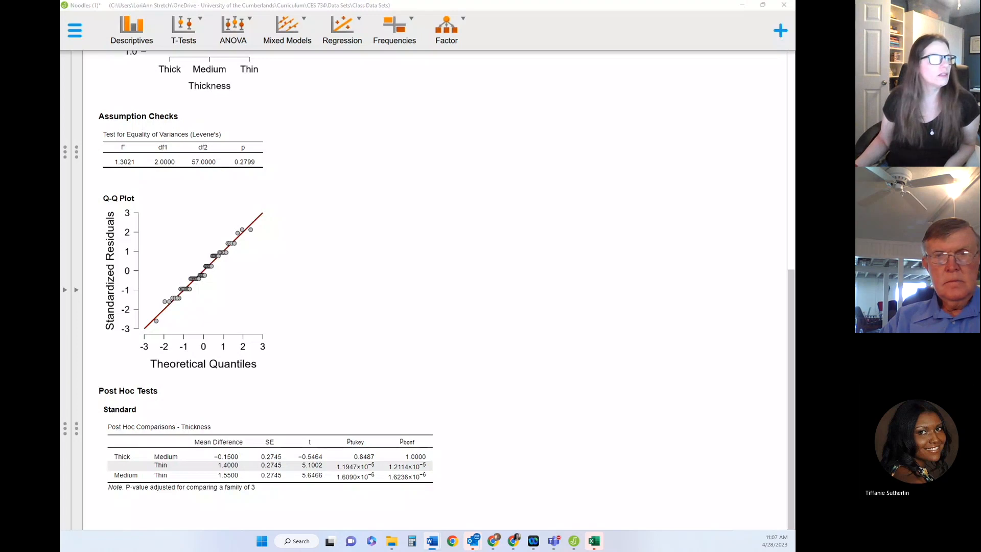
# Switch to the Word statistics guide in a maximized window and examine the Complete Interpretation paragraph and error-bar plot of the noodle ANOVA
pyautogui.moveTo(794, 75); pyautogui.dragTo(434, 55)
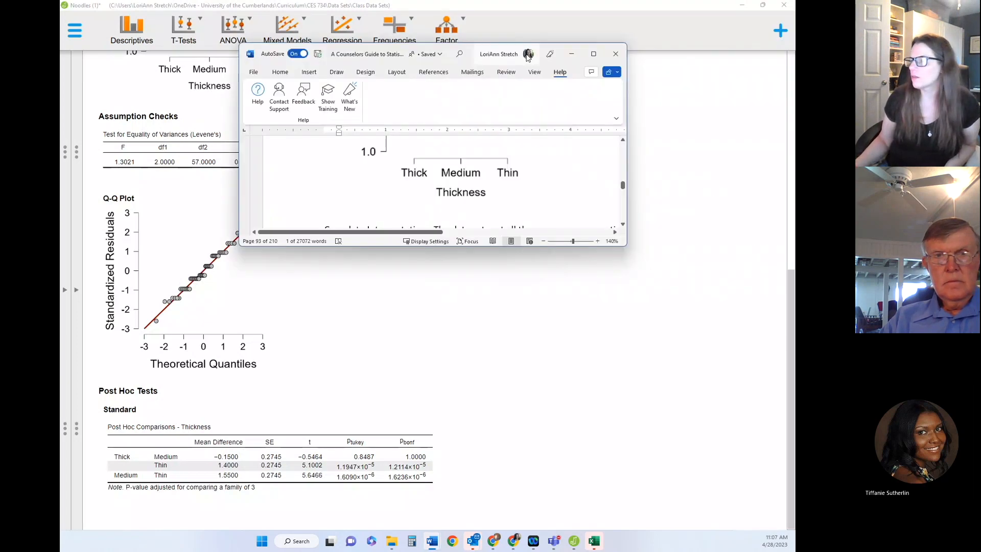
pyautogui.click(592, 55)
pyautogui.moveTo(334, 184); pyautogui.dragTo(635, 375)
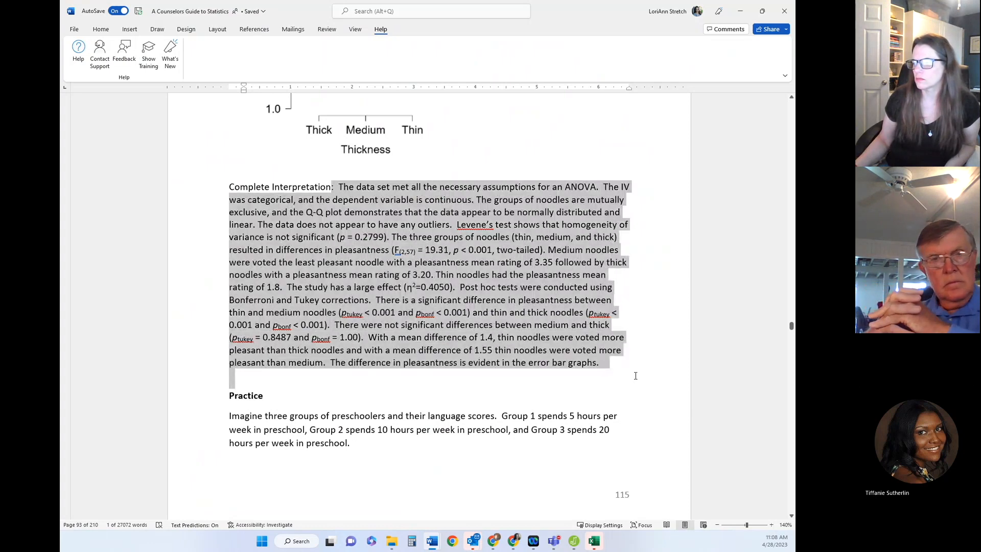
pyautogui.click(688, 282)
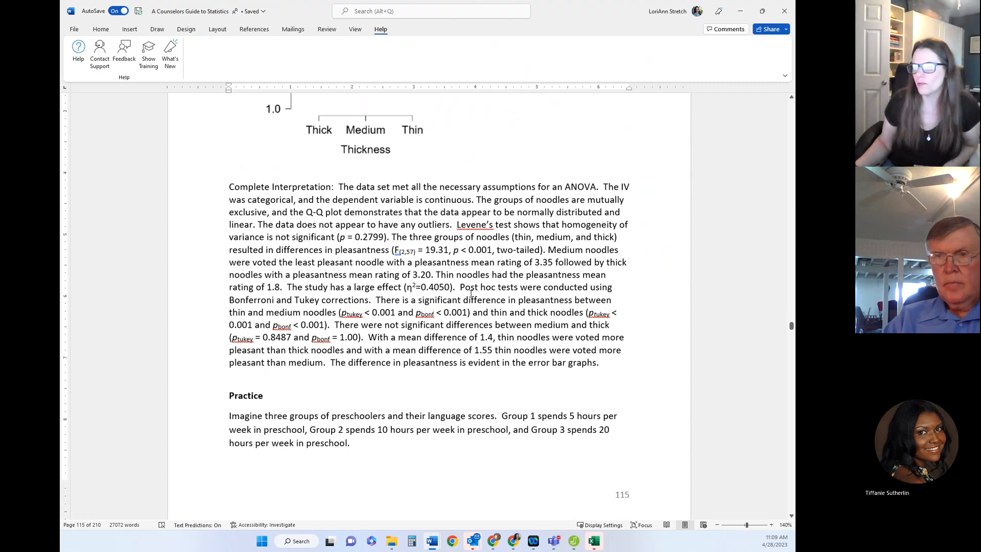
pyautogui.scroll(3, 449, 328)
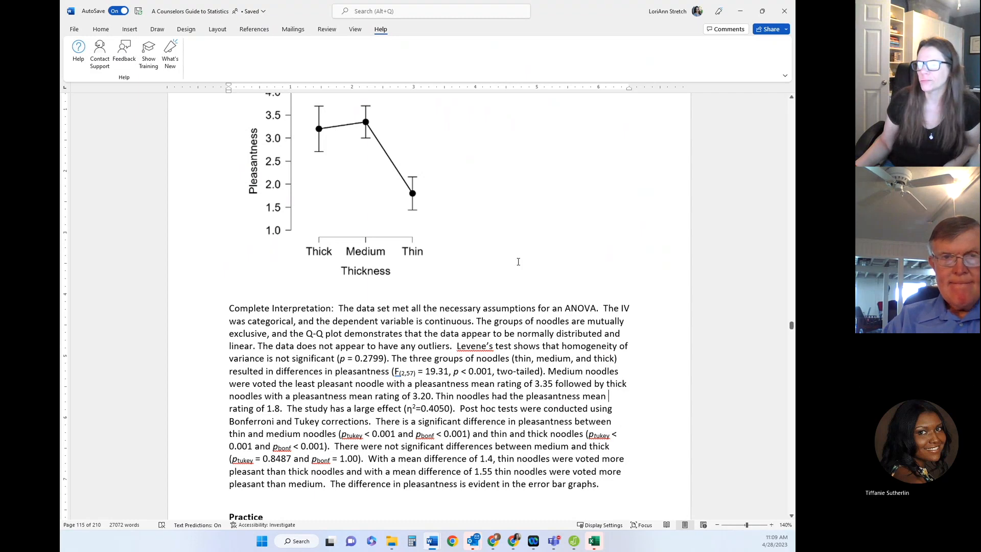
pyautogui.scroll(-2, 560, 4)
# Return to JASP and close the Noodles (1) data set without saving its changes
pyautogui.hotkey('alt', 'Tab')
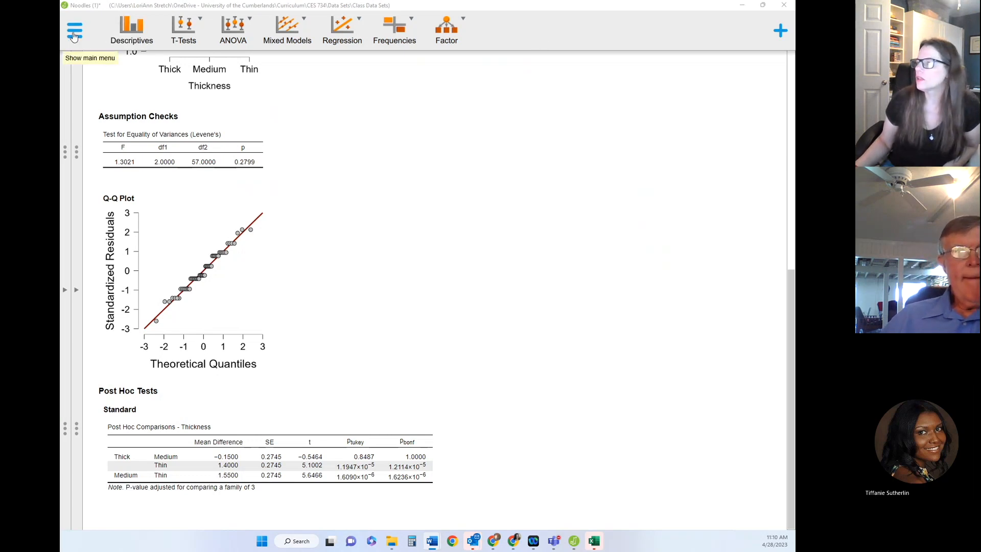
pyautogui.click(783, 9)
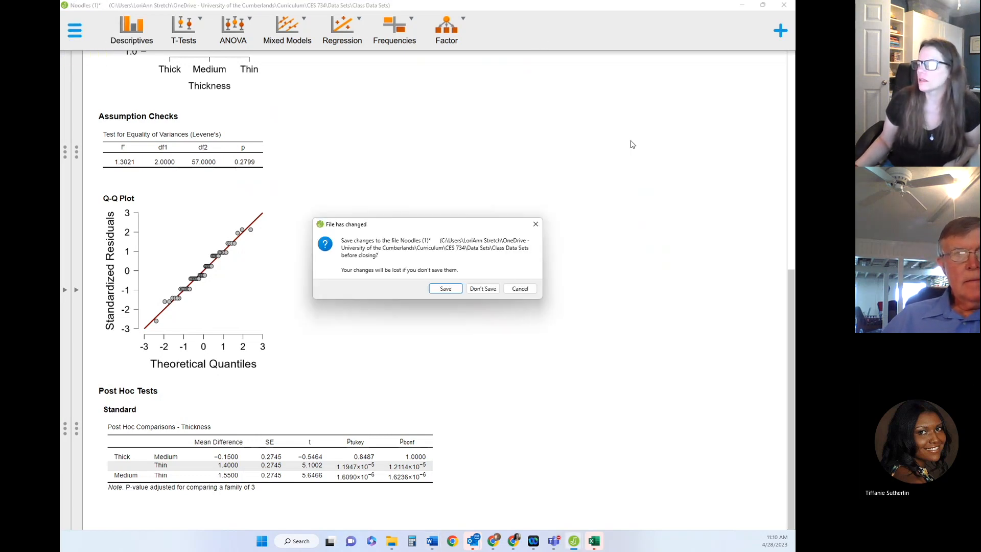
pyautogui.click(481, 288)
# Open the Weight Loss data set from the Class Data Sets folder on the computer
pyautogui.click(75, 31)
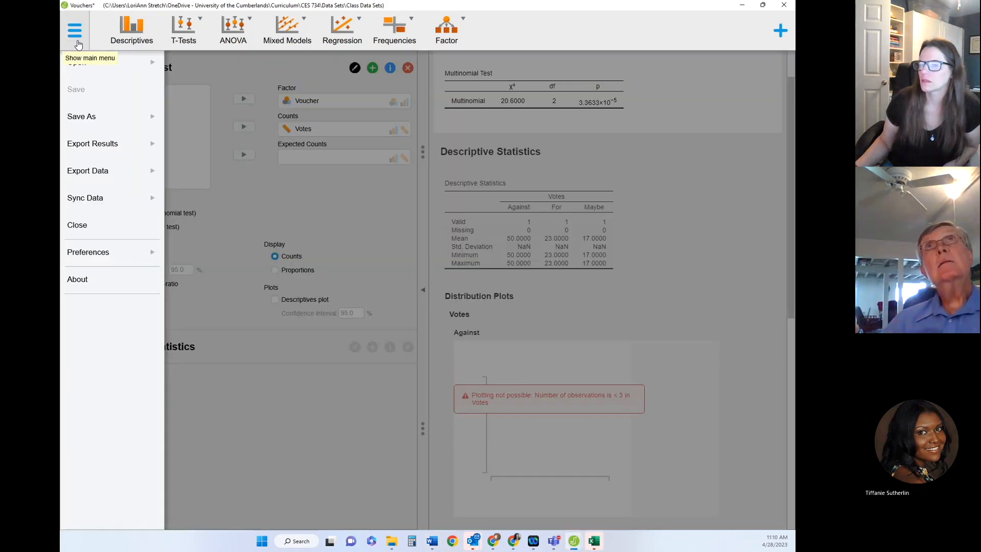
pyautogui.click(102, 66)
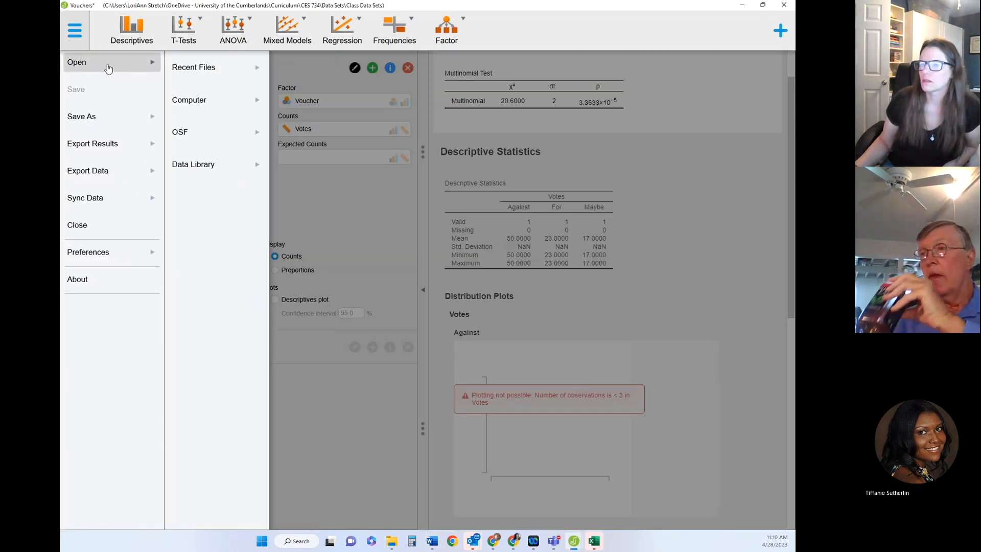
pyautogui.click(196, 98)
pyautogui.click(311, 121)
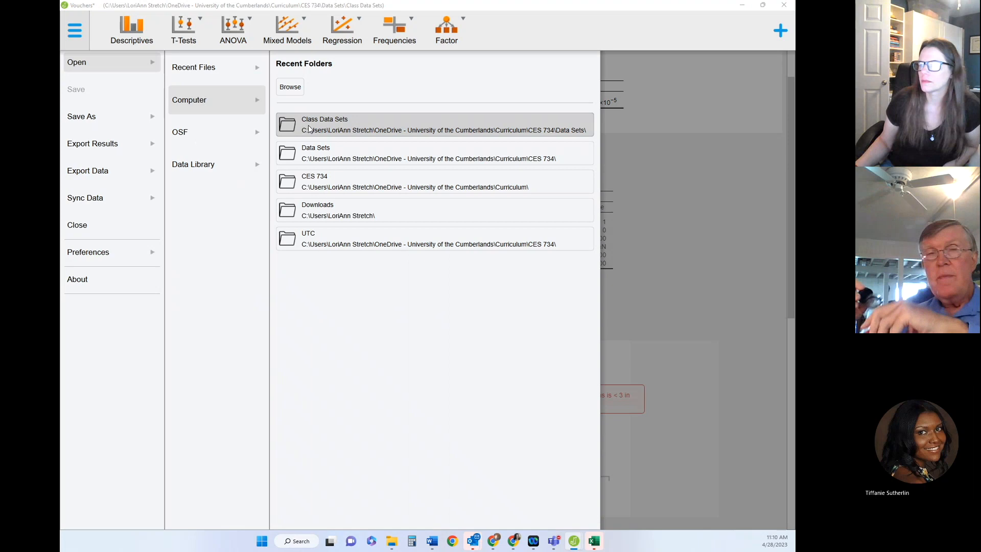
pyautogui.scroll(-2, 261, 204)
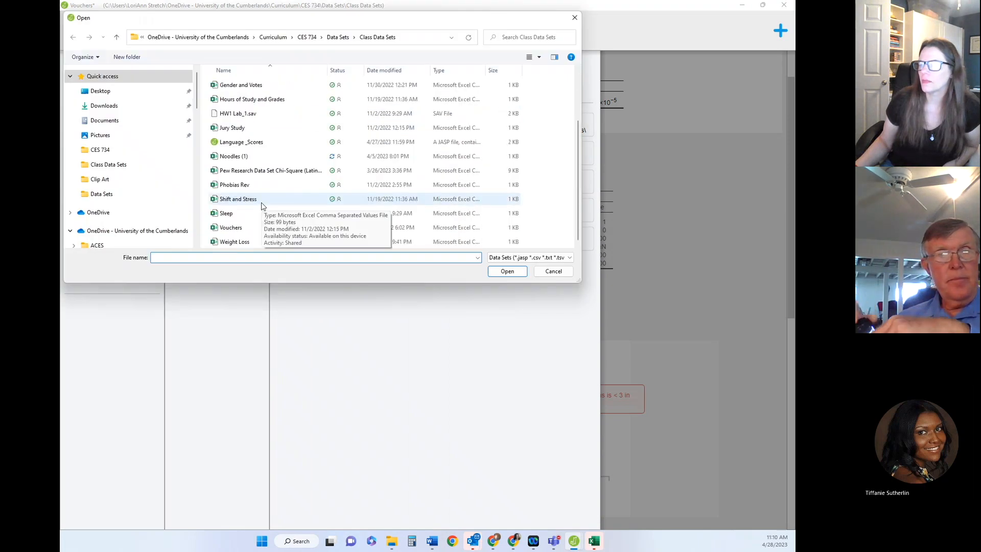
pyautogui.click(239, 243)
pyautogui.click(506, 271)
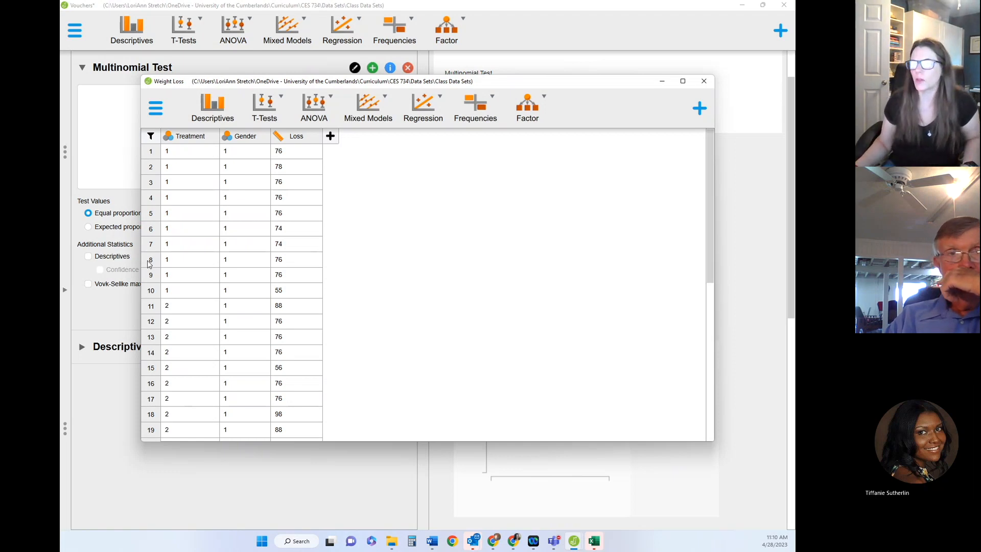
# Label the Treatment values as Low Impact for 1 and High Impact for 2
pyautogui.click(189, 136)
pyautogui.click(201, 172)
pyautogui.write('L')
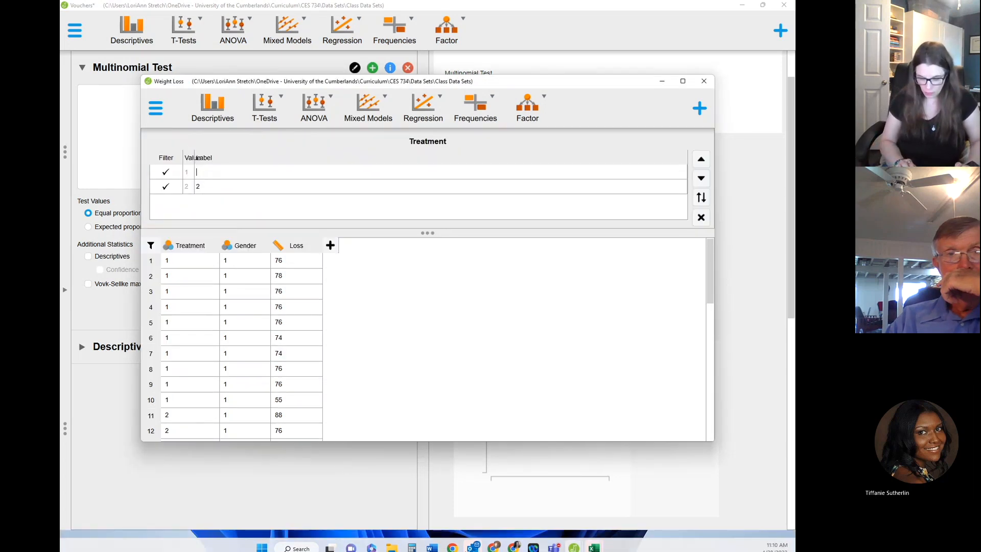
pyautogui.write('ow ')
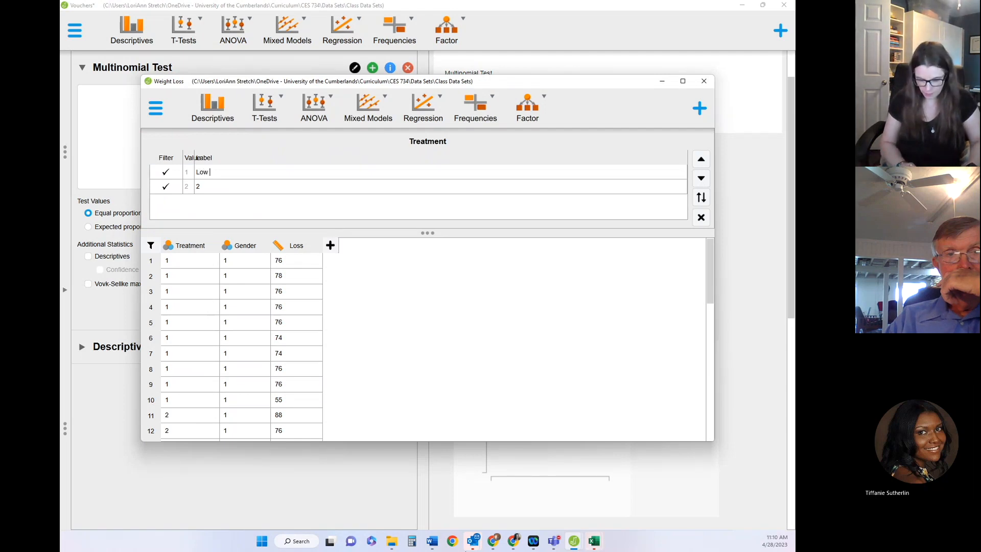
pyautogui.write('Impact')
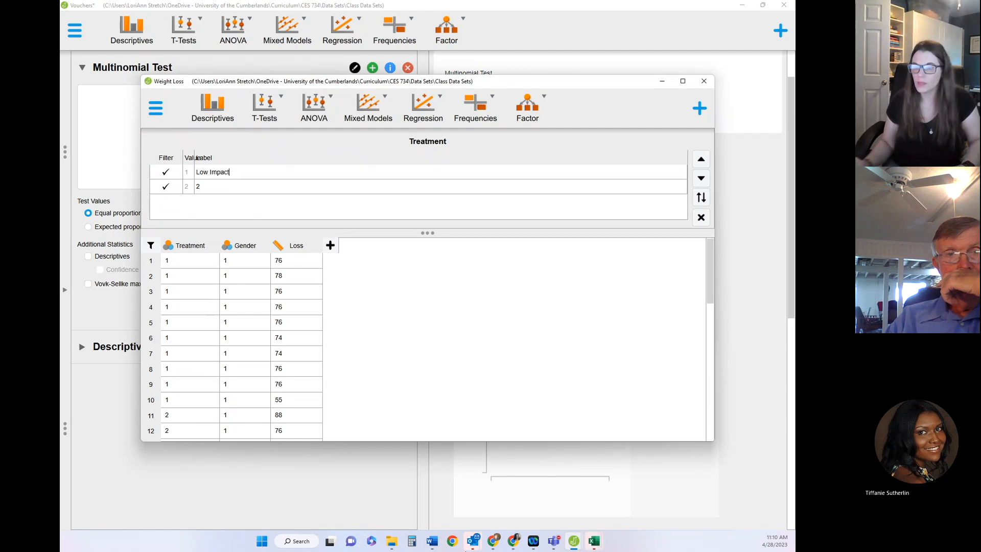
pyautogui.click(200, 187)
pyautogui.press('BackSpace')
pyautogui.write('High Impact')
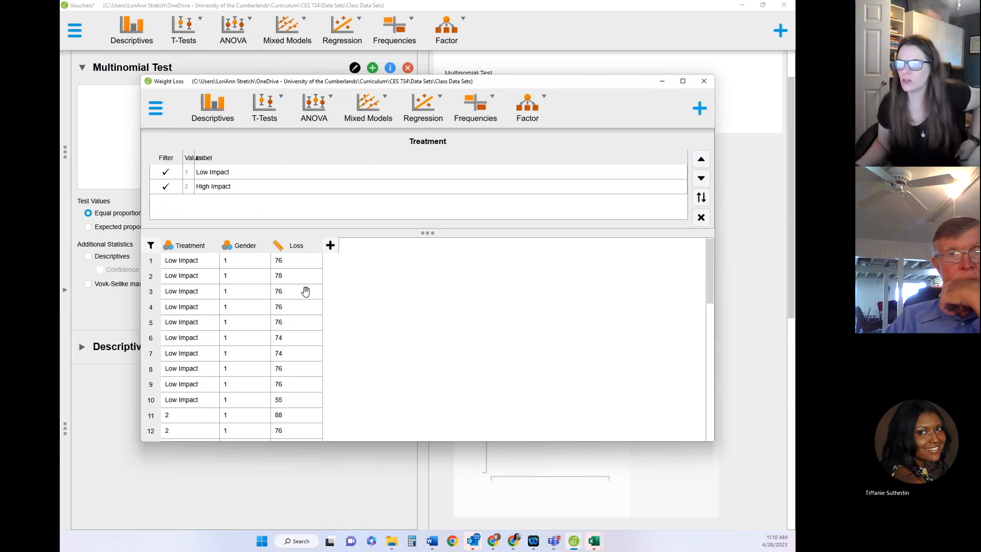
pyautogui.click(413, 424)
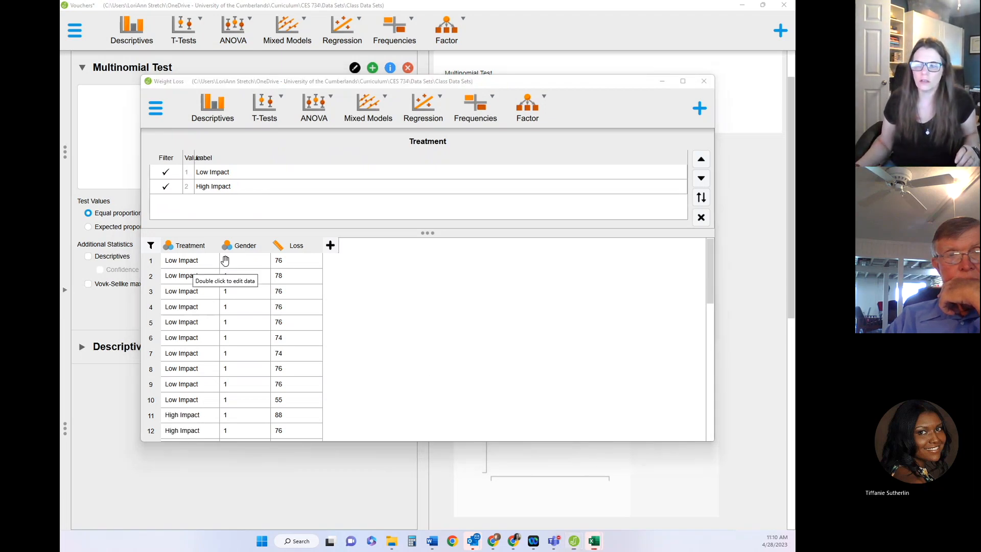
# Label the Gender values as Male for 1 and Female for 2
pyautogui.click(241, 248)
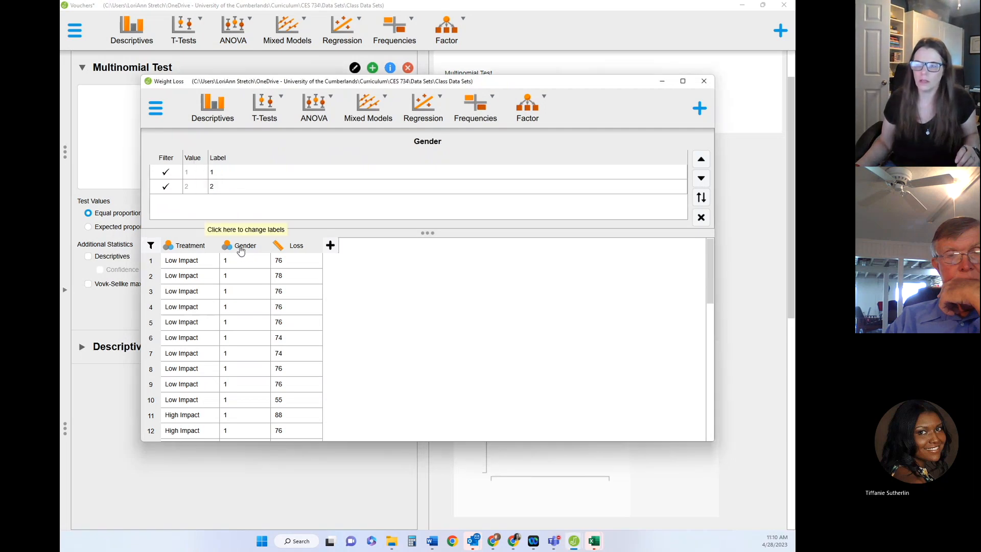
pyautogui.scroll(-3, 184, 299)
pyautogui.scroll(3, 184, 299)
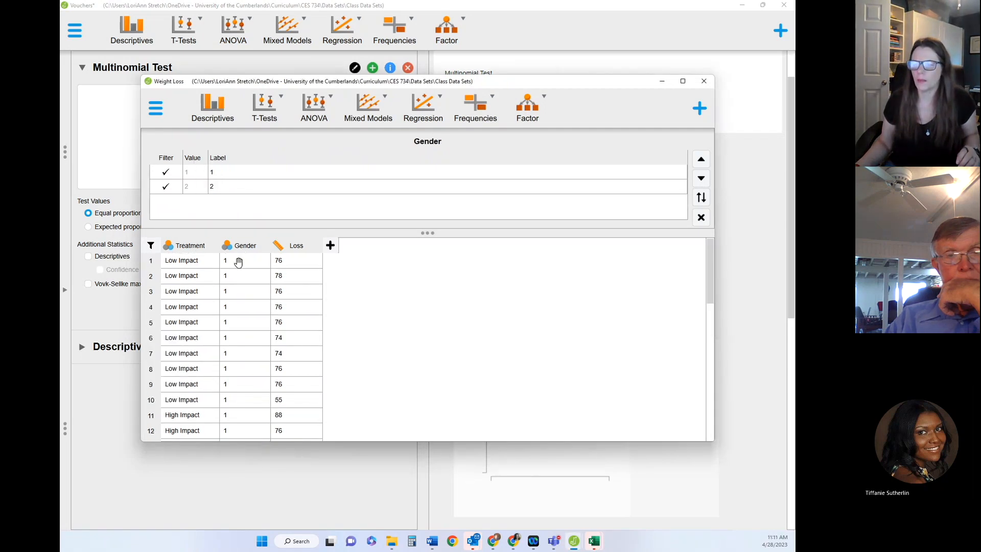
pyautogui.click(244, 247)
pyautogui.click(246, 147)
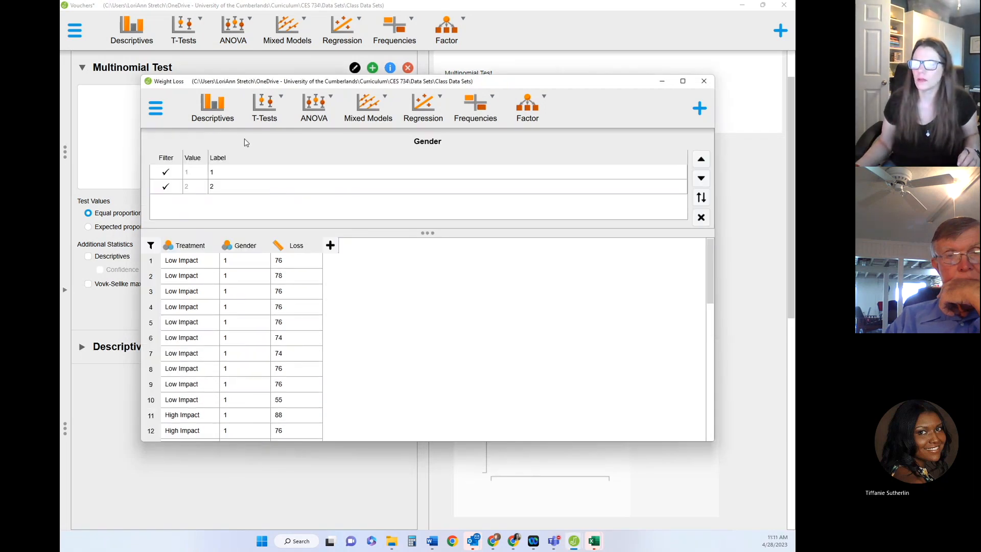
pyautogui.press('BackSpace')
pyautogui.write('Male')
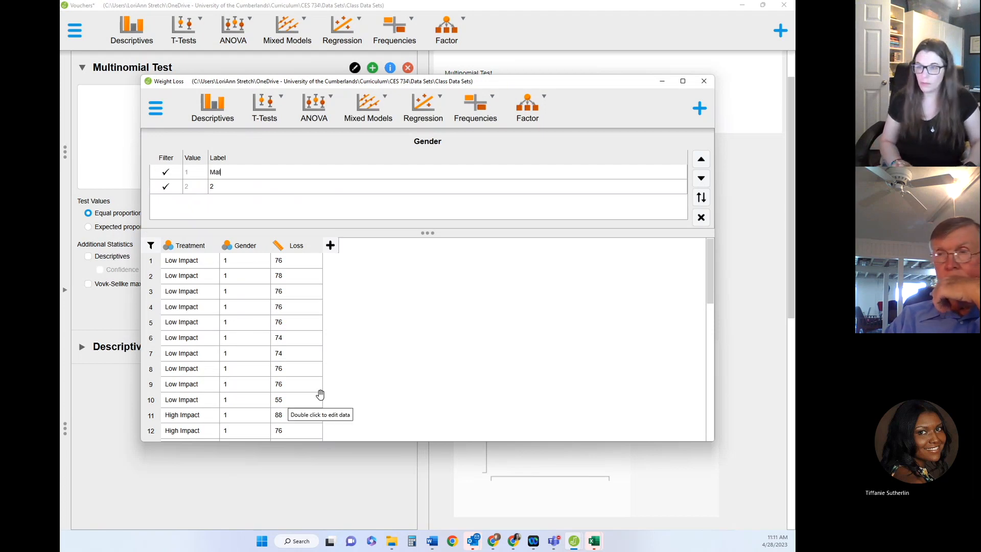
pyautogui.click(215, 194)
pyautogui.press('BackSpace')
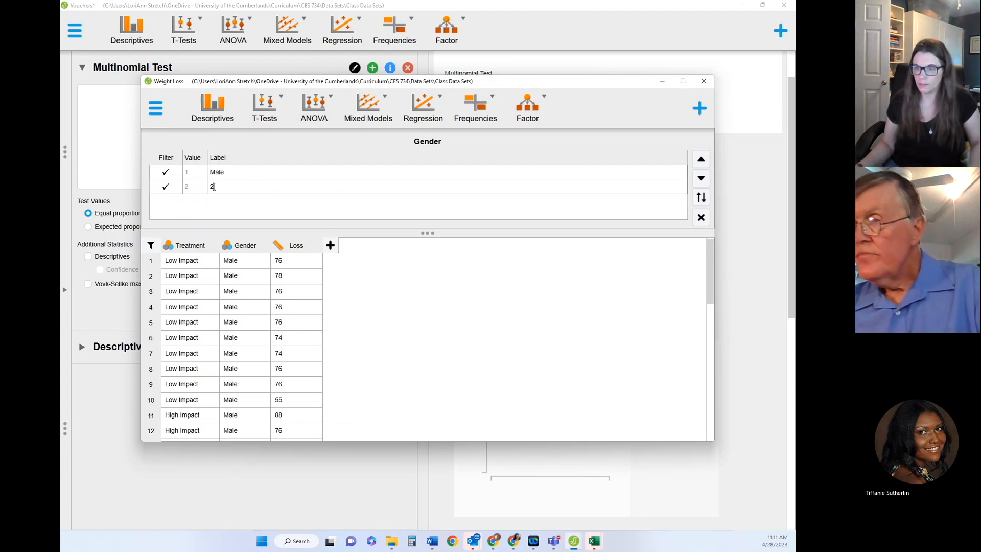
pyautogui.write('Female')
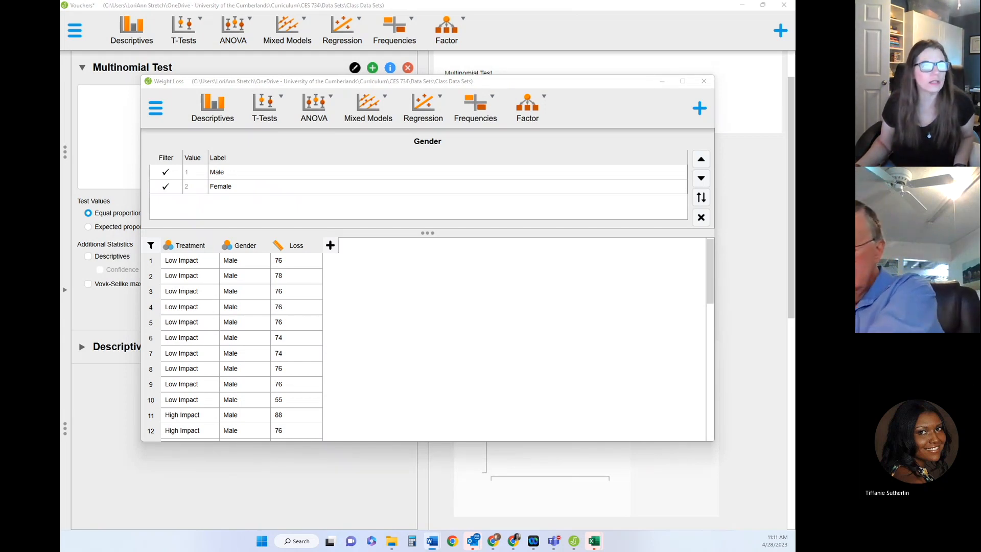
# Switch to the Word guide, maximize it, and examine the Weight Loss design table and highlight the line naming its factors and dependent variable
pyautogui.moveTo(794, 46); pyautogui.dragTo(485, 16)
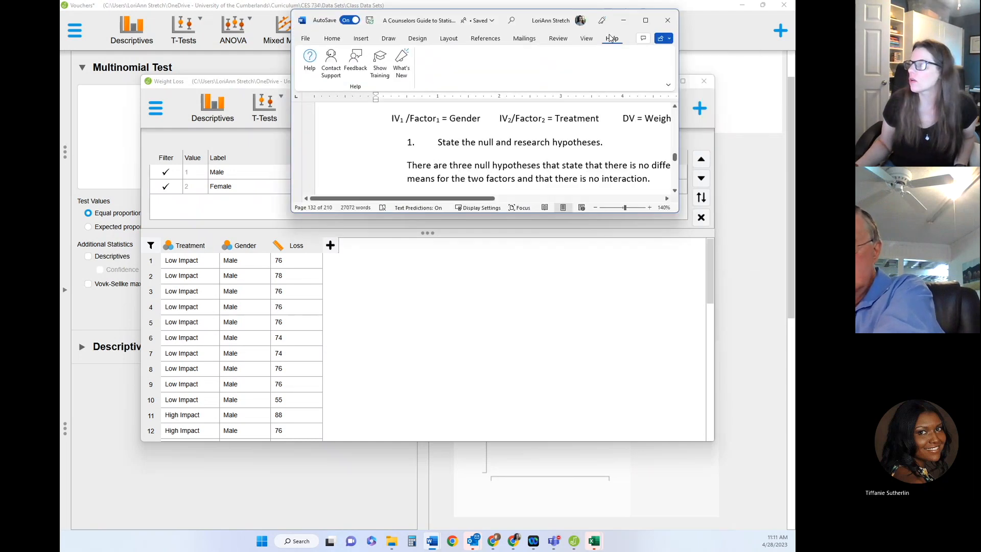
pyautogui.click(644, 20)
pyautogui.scroll(5, 402, 284)
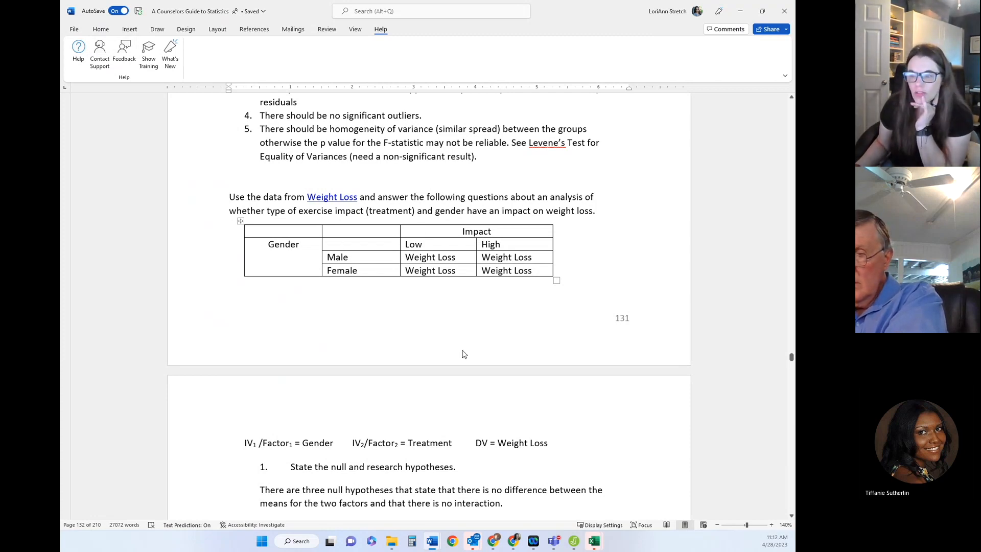
pyautogui.moveTo(244, 443); pyautogui.dragTo(579, 443)
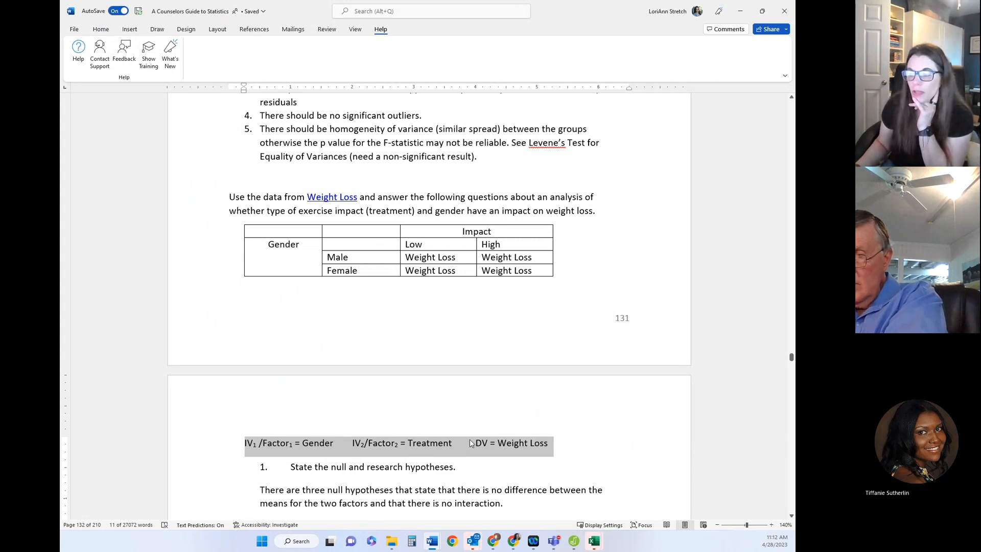
# Read through the null and research hypotheses for treatment, gender and their interaction, down to the factorial ANOVA instructions
pyautogui.scroll(-3, 480, 443)
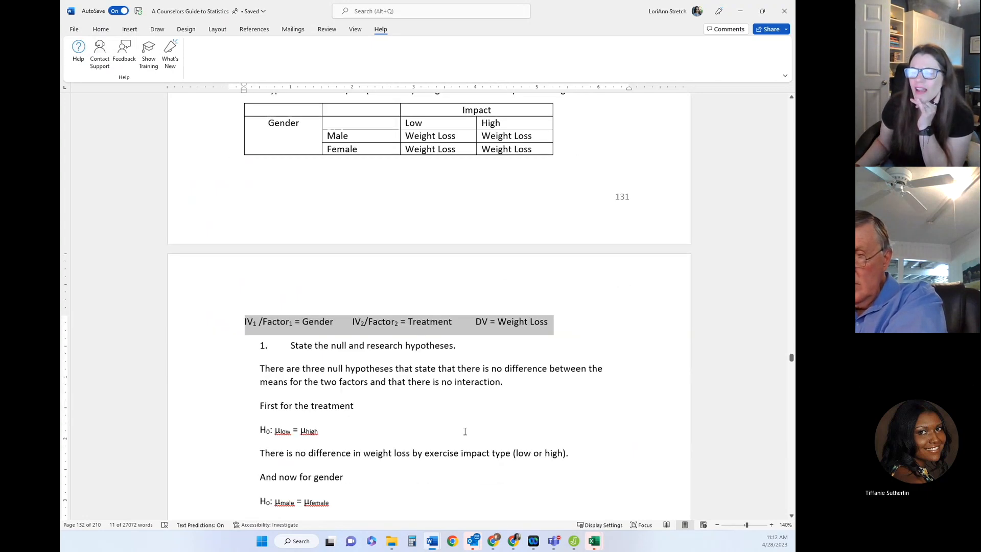
pyautogui.scroll(-2, 344, 410)
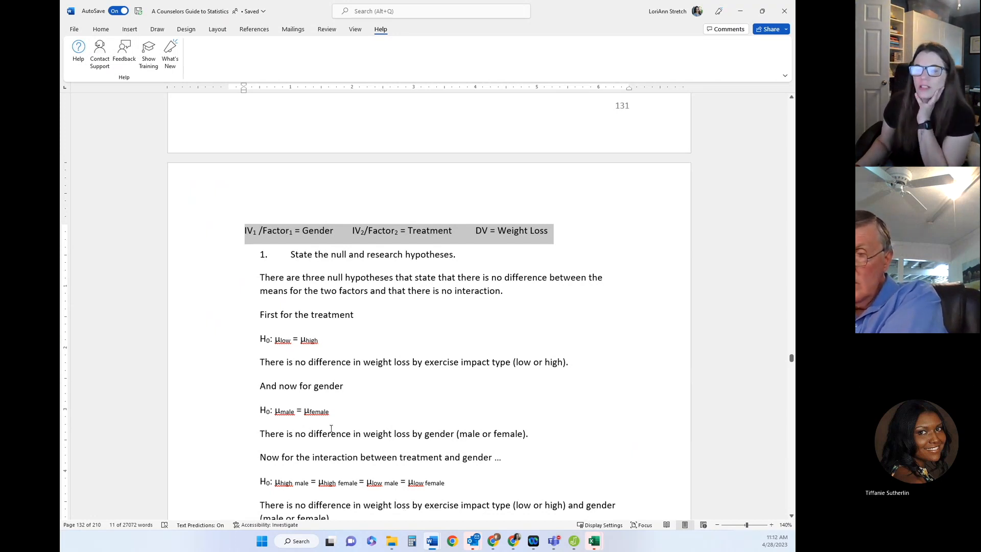
pyautogui.moveTo(260, 362); pyautogui.dragTo(574, 373)
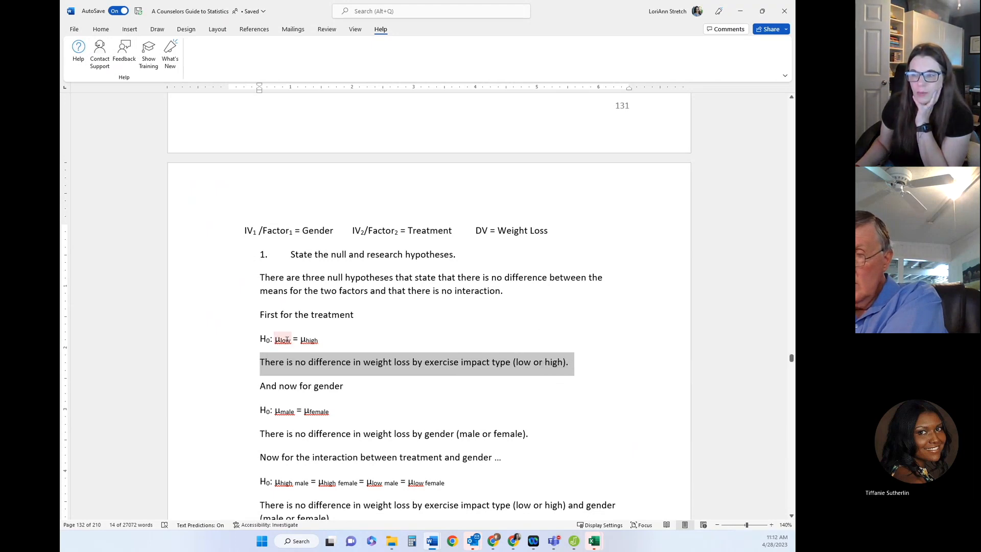
pyautogui.scroll(-1, 351, 391)
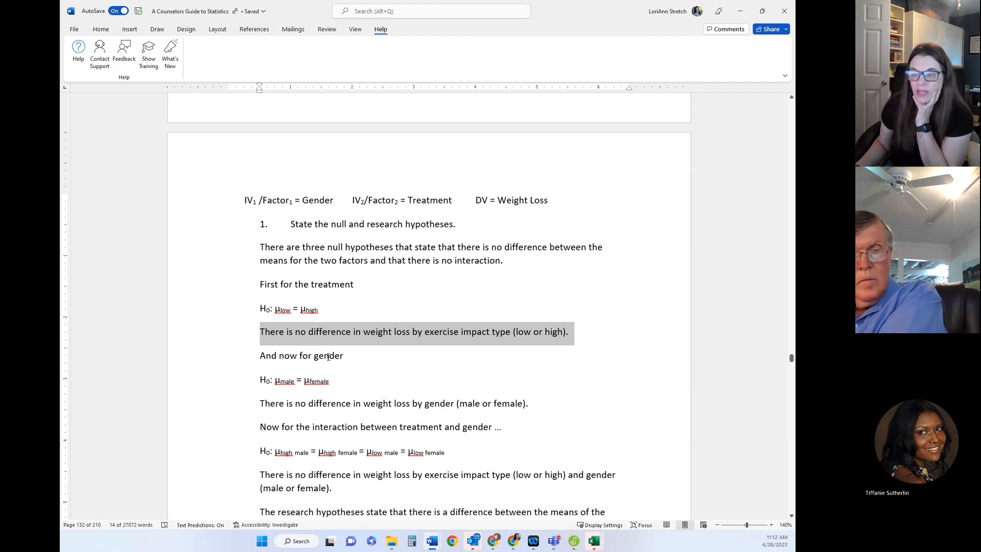
pyautogui.scroll(-3, 307, 356)
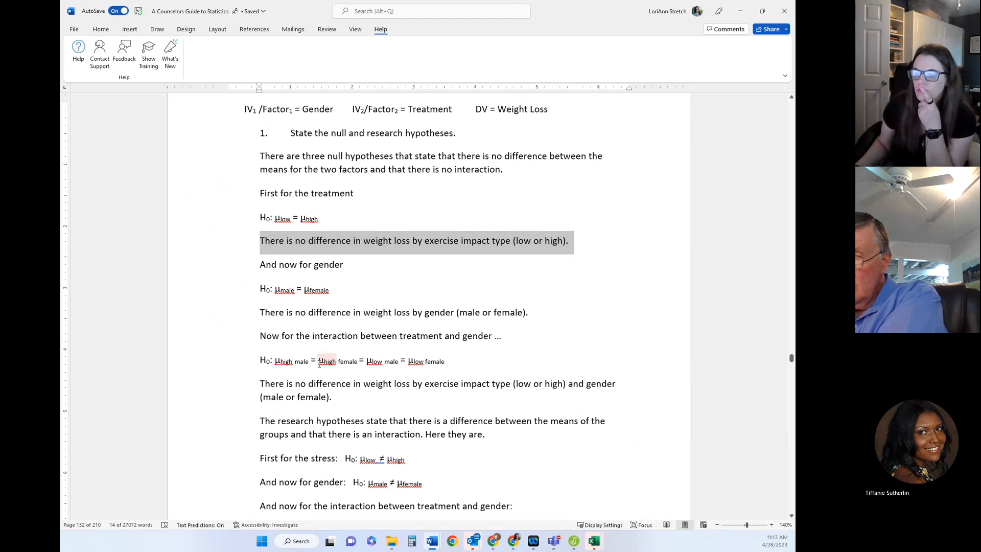
pyautogui.scroll(-3, 319, 365)
pyautogui.scroll(-13, 318, 362)
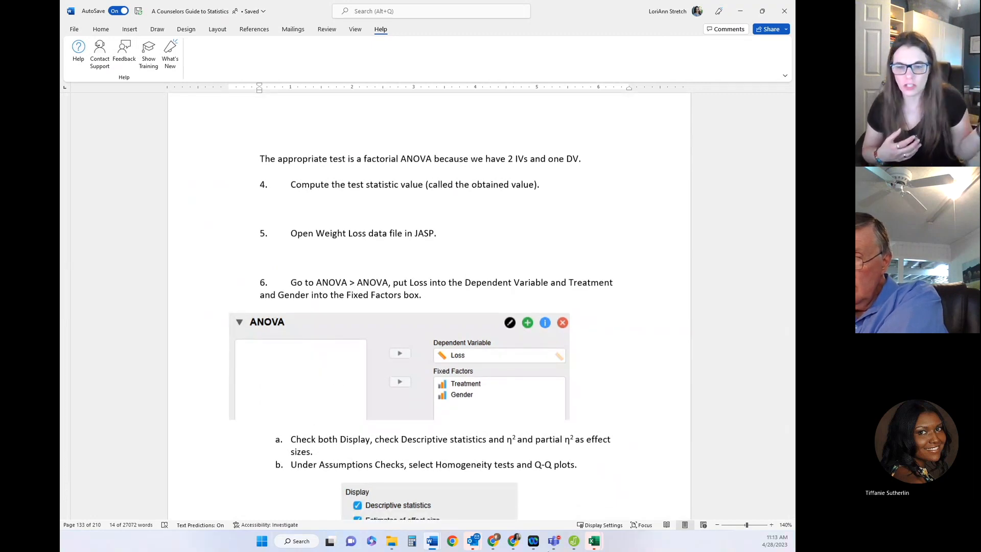
# Go back to the guide's ANOVA chapter and examine when to use an ANOVA and the Types of ANOVAs table
pyautogui.moveTo(551, 549)
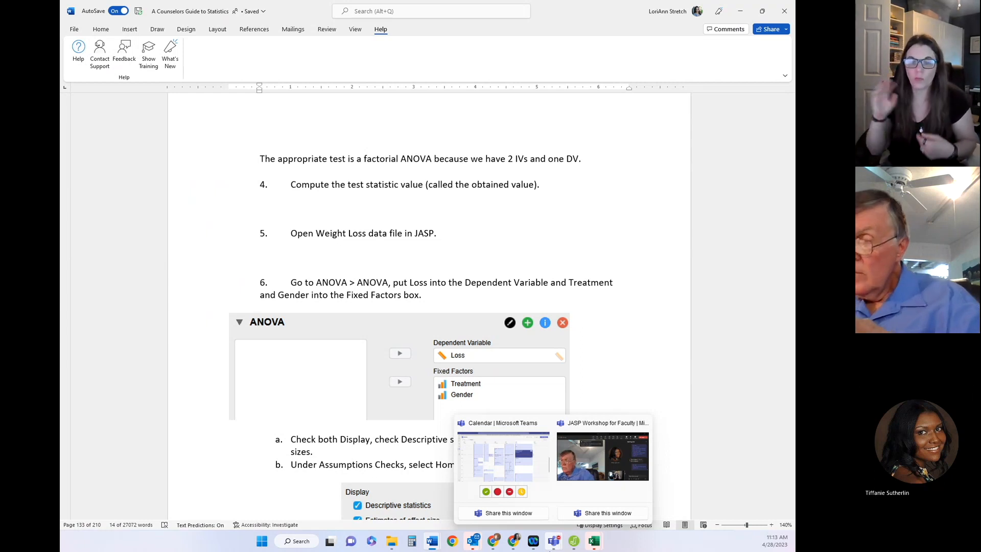
pyautogui.scroll(15, 691, 268)
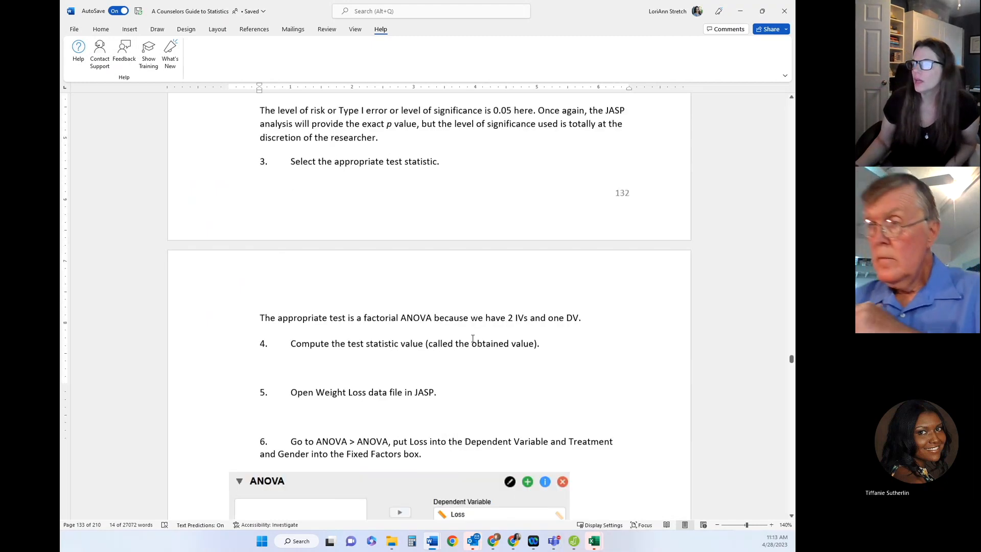
pyautogui.moveTo(791, 357); pyautogui.dragTo(792, 310)
pyautogui.scroll(4, 609, 321)
pyautogui.scroll(-3, 608, 323)
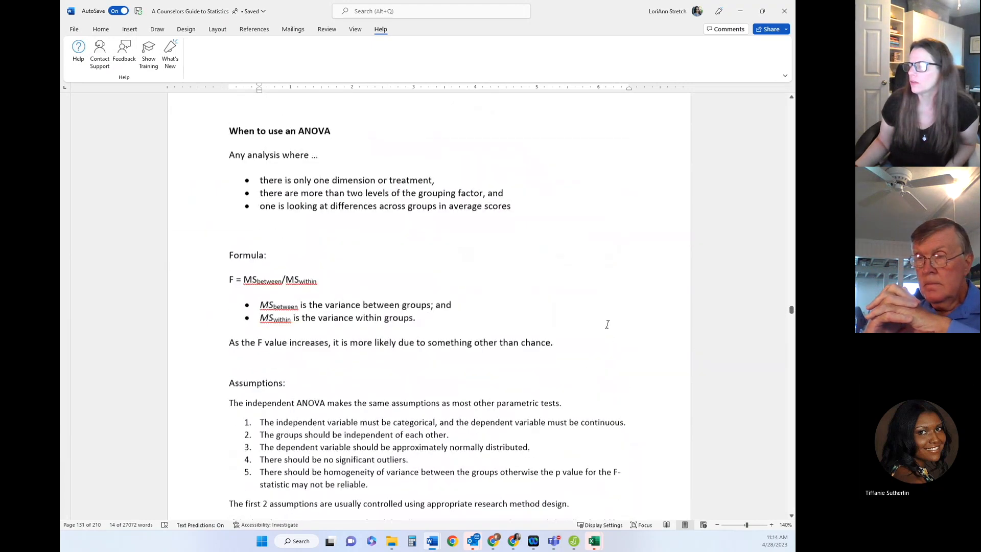
pyautogui.scroll(5, 609, 328)
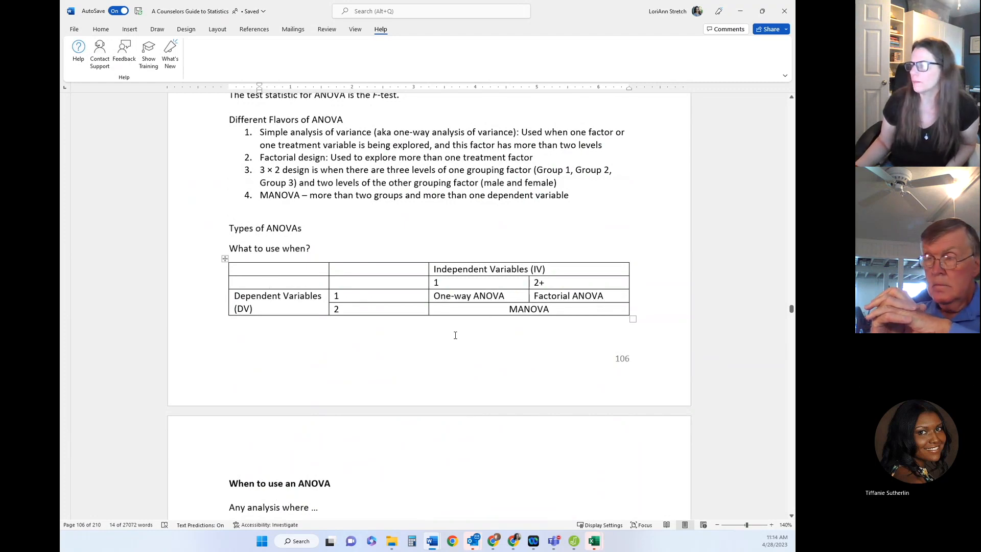
# Leave the guide, bring up and maximize the Weight Loss data set in JASP, and start a classical ANOVA
pyautogui.moveTo(792, 308); pyautogui.dragTo(788, 347)
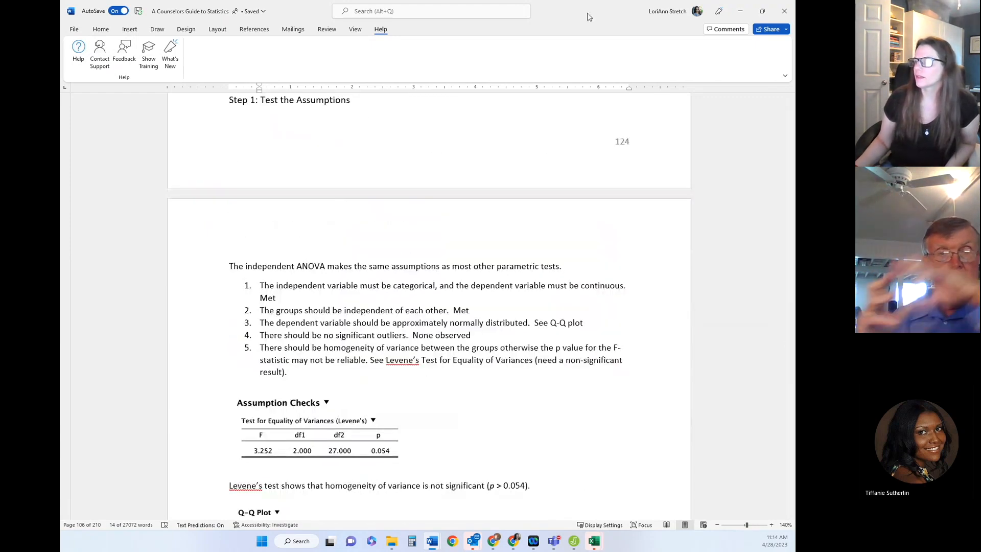
pyautogui.click(740, 11)
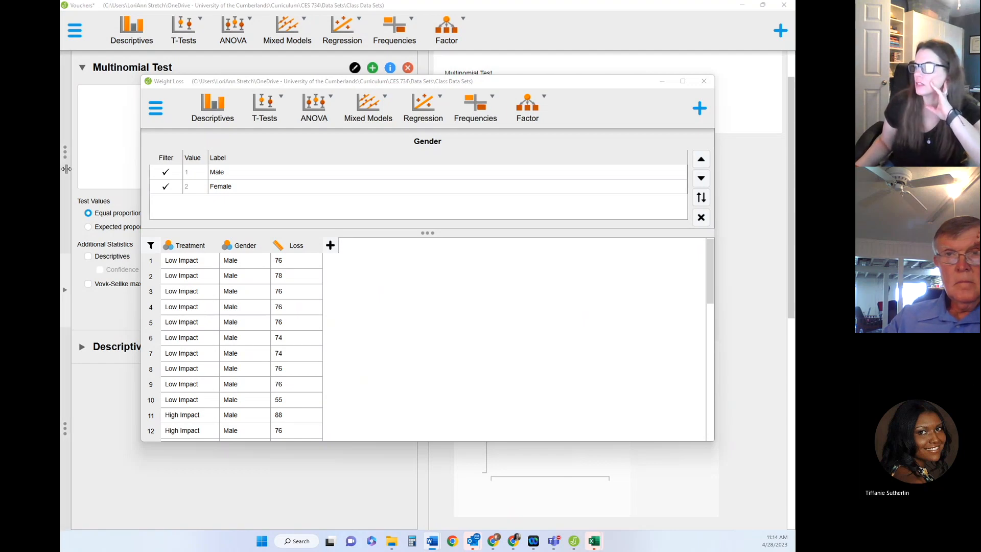
pyautogui.click(683, 81)
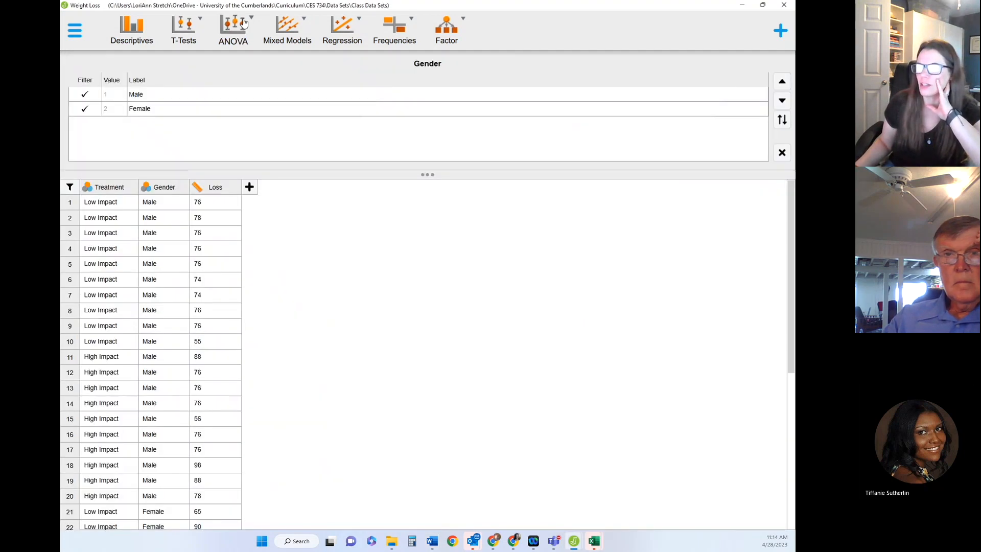
pyautogui.click(234, 29)
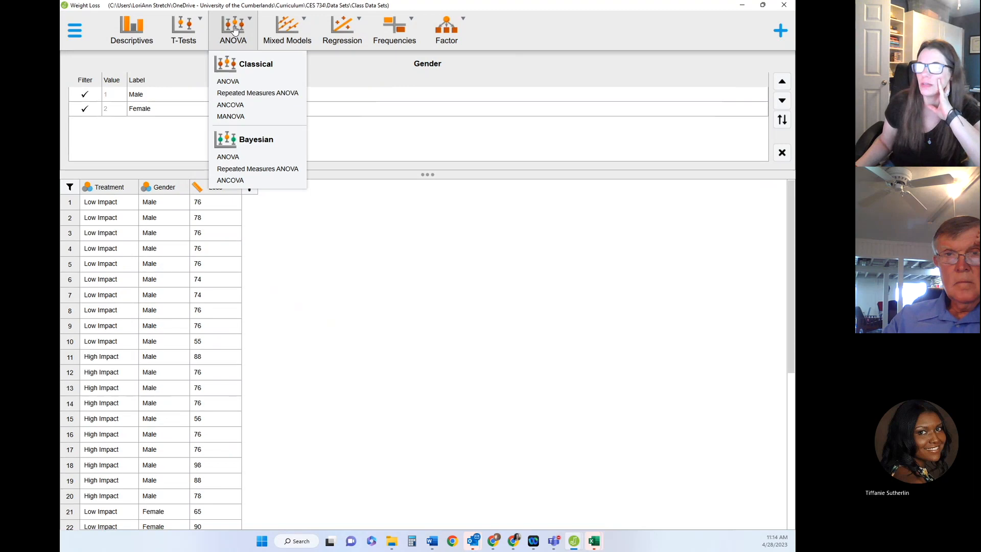
pyautogui.click(229, 84)
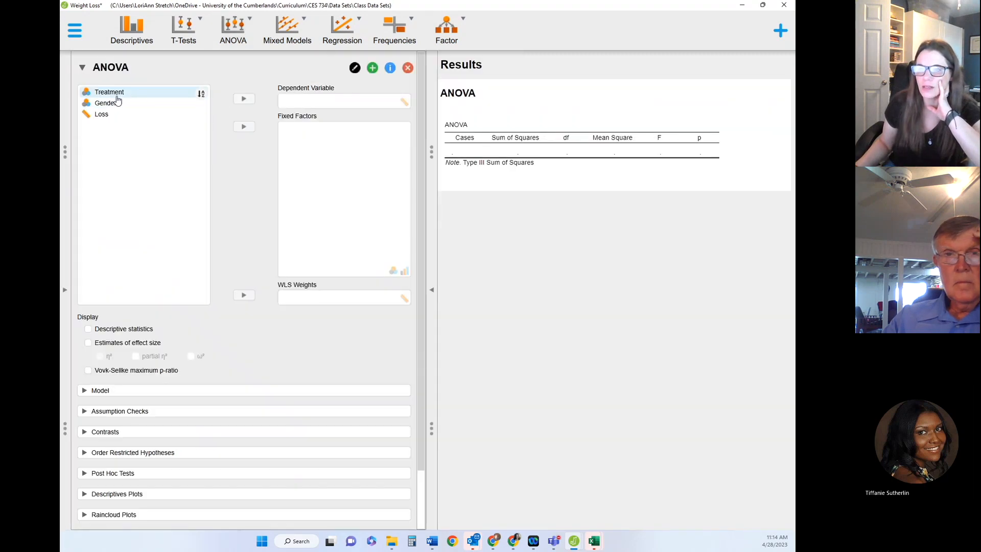
# Assign Loss as the dependent variable and Treatment and Gender as the fixed factors of the ANOVA
pyautogui.click(99, 115)
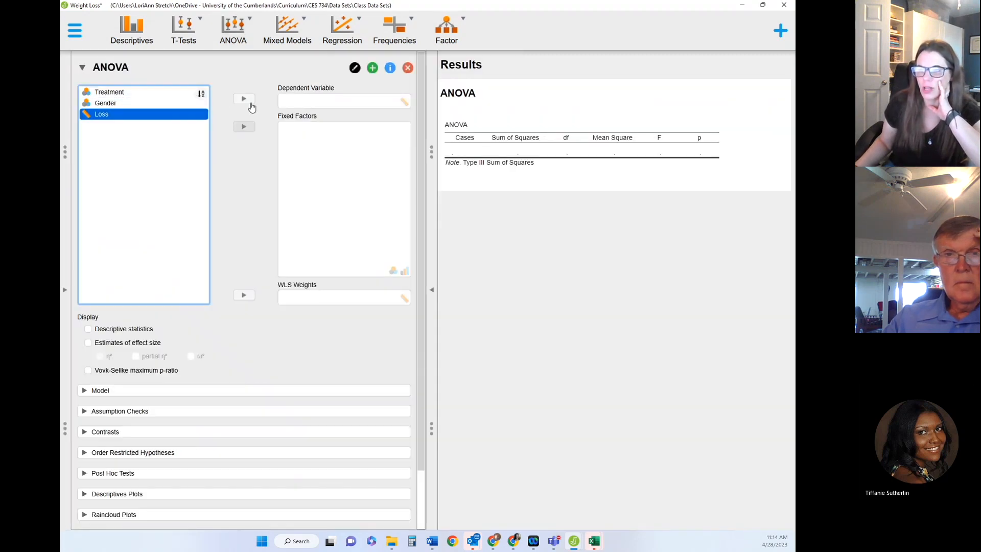
pyautogui.click(244, 99)
pyautogui.click(110, 92)
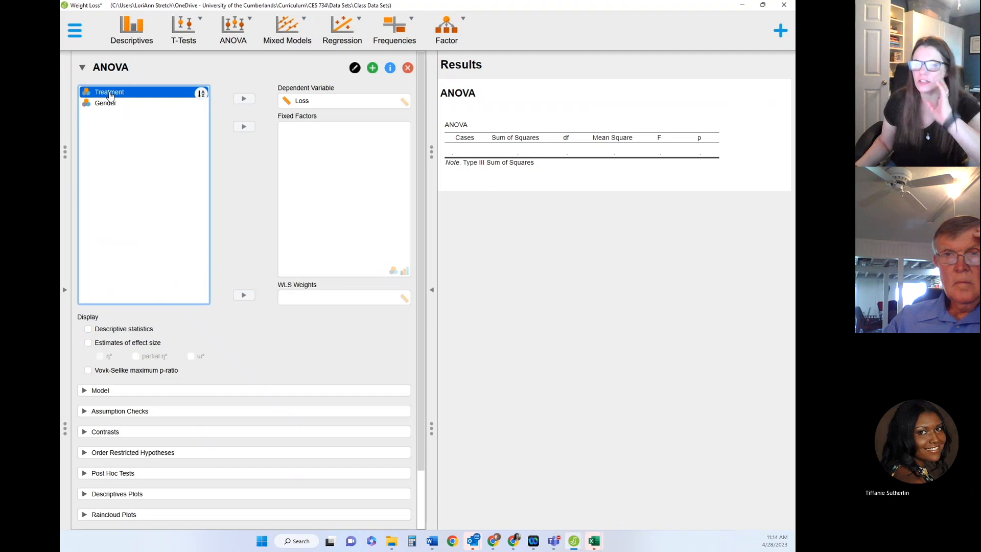
pyautogui.keyDown('shift'); pyautogui.click(104, 106); pyautogui.keyUp('shift')
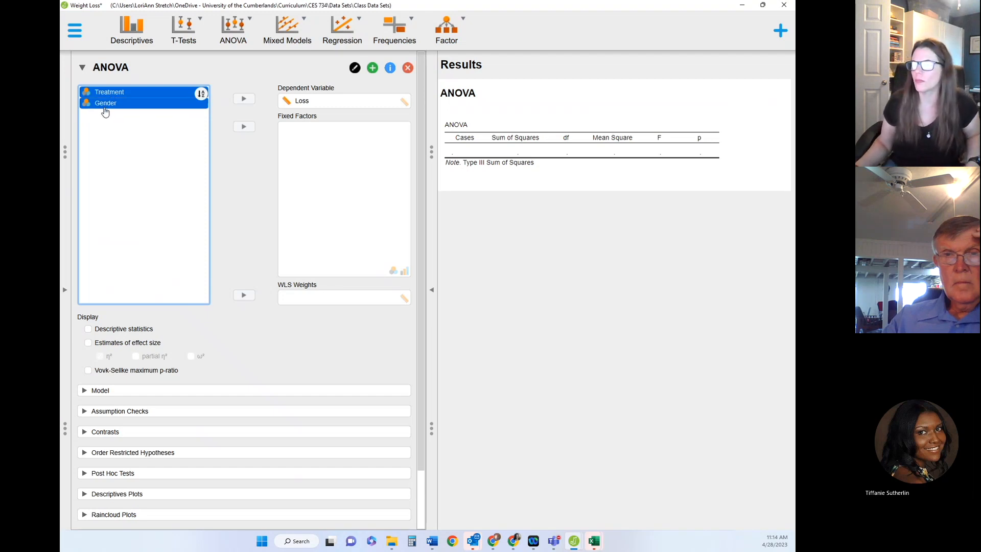
pyautogui.click(244, 127)
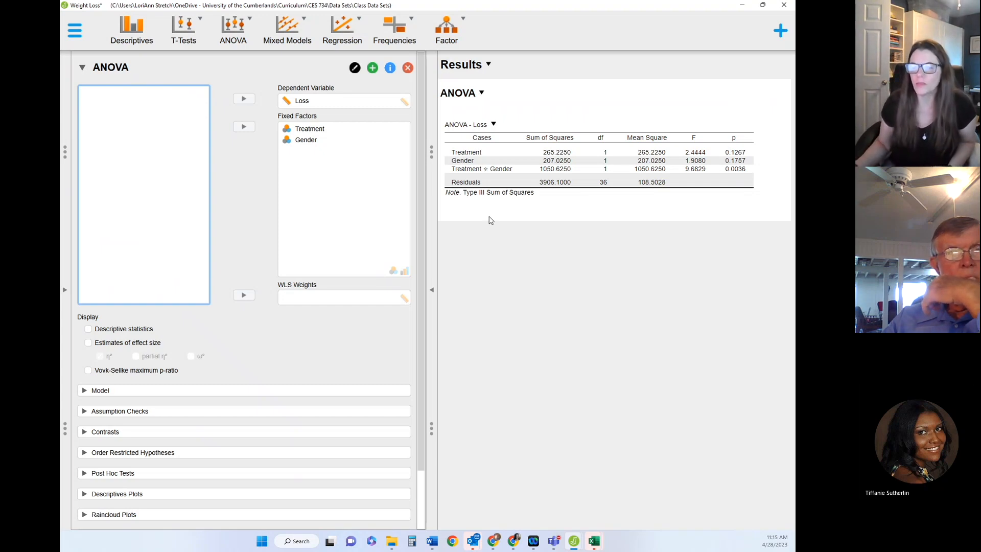
# Add descriptive statistics and η² effect size estimates to the ANOVA output
pyautogui.scroll(-1, 136, 312)
pyautogui.click(88, 264)
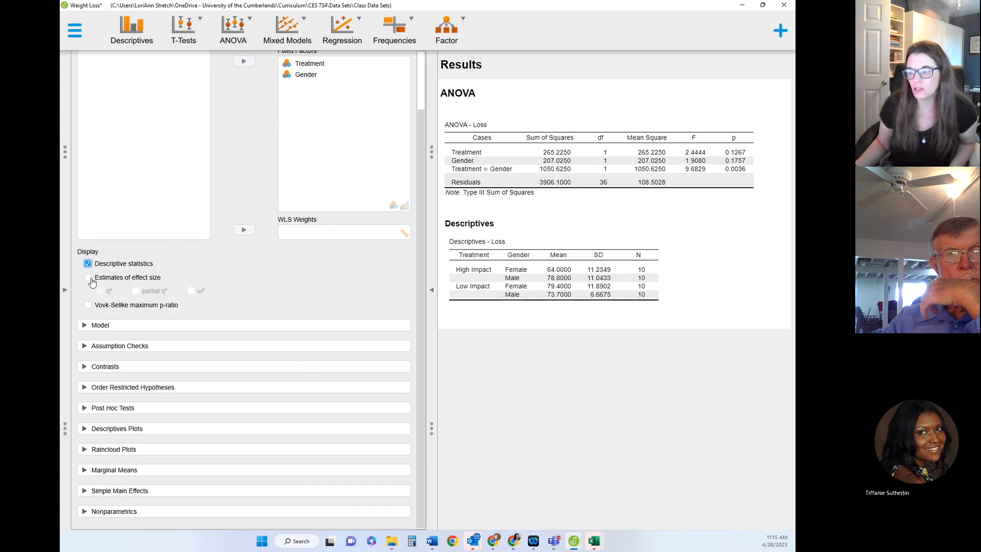
pyautogui.click(91, 280)
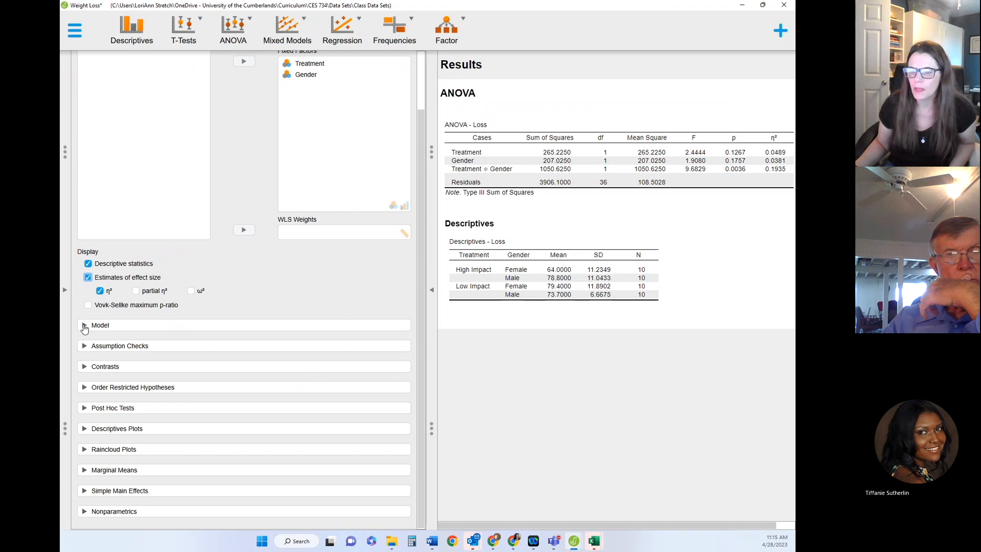
# Remove all terms from the ANOVA model and put Treatment, Gender and their interaction back in
pyautogui.click(84, 326)
pyautogui.scroll(-3, 201, 390)
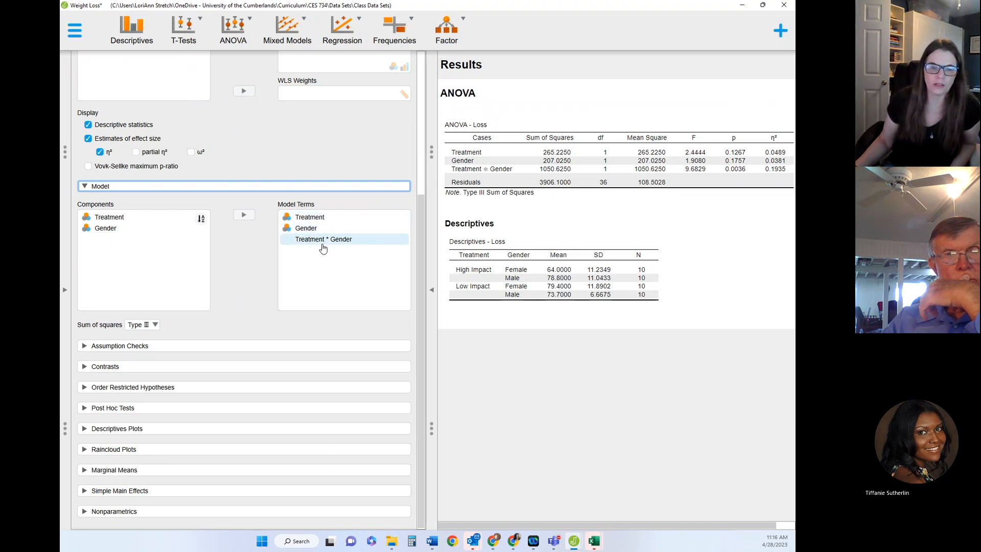
pyautogui.click(307, 217)
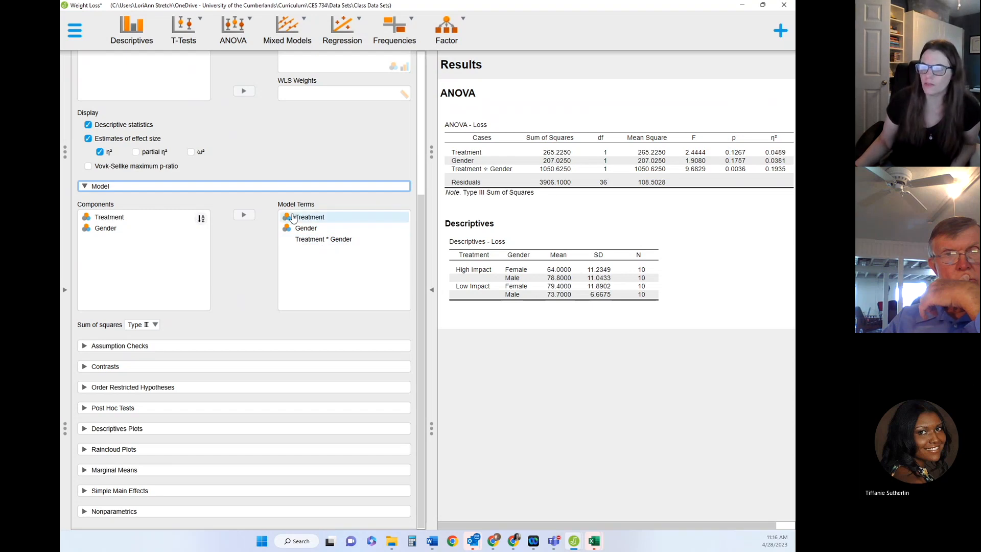
pyautogui.click(244, 215)
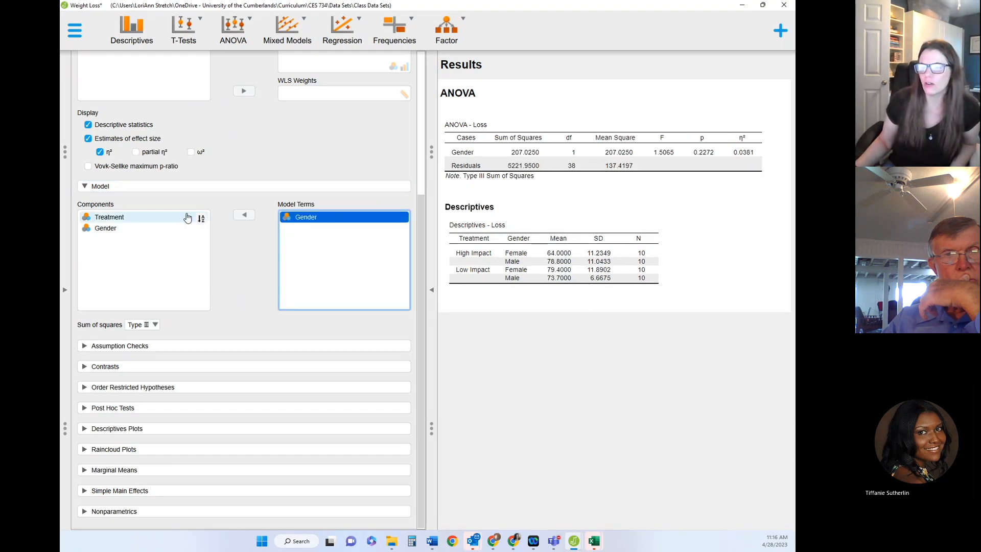
pyautogui.click(239, 217)
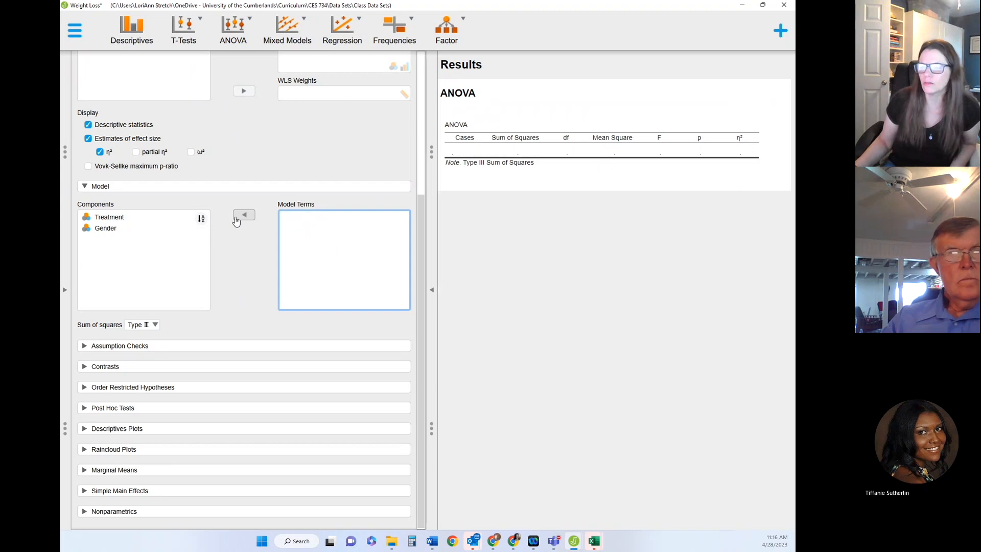
pyautogui.scroll(5, 247, 210)
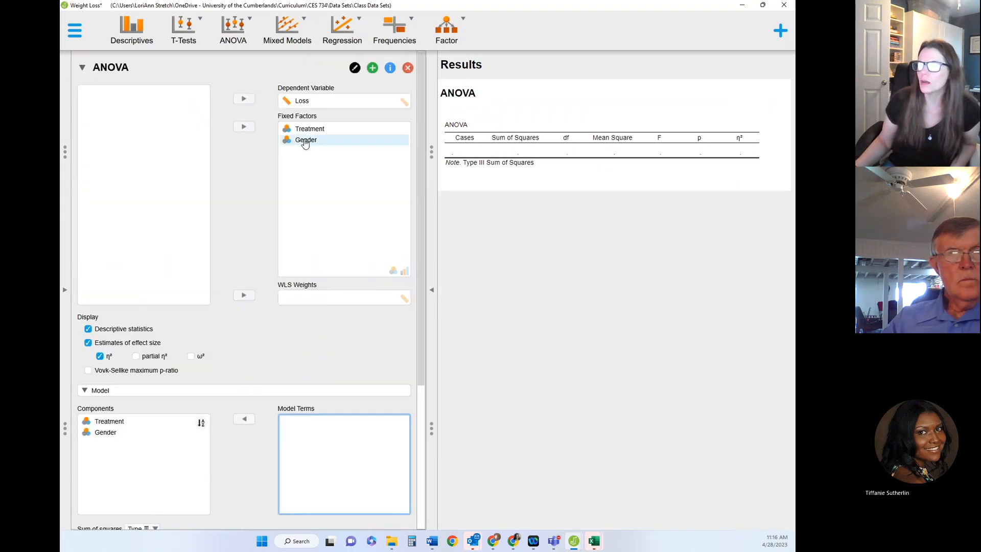
pyautogui.click(126, 422)
pyautogui.keyDown('shift'); pyautogui.click(123, 433); pyautogui.keyUp('shift')
pyautogui.click(244, 419)
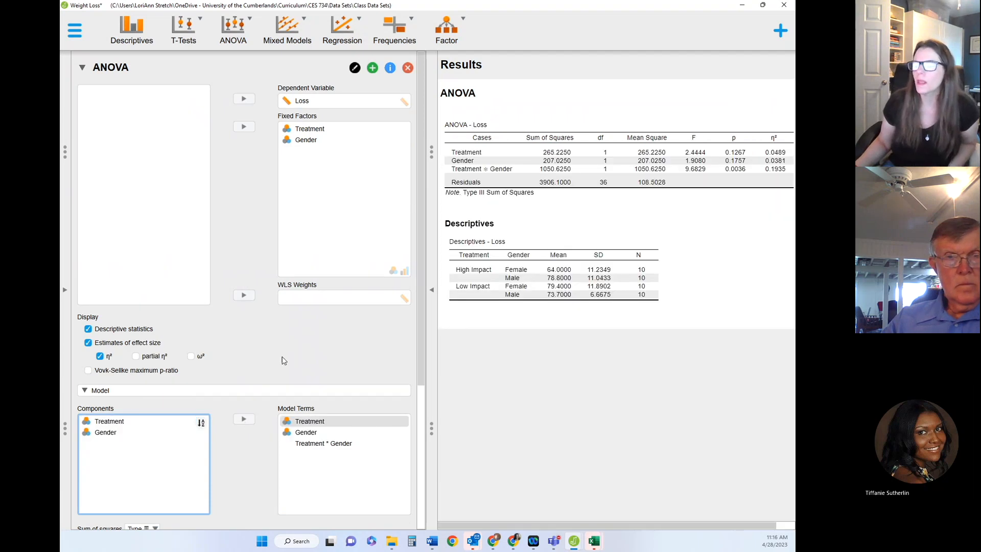
# Enable the homogeneity tests and the Q-Q plot of residuals as assumption checks for the ANOVA
pyautogui.scroll(-4, 255, 358)
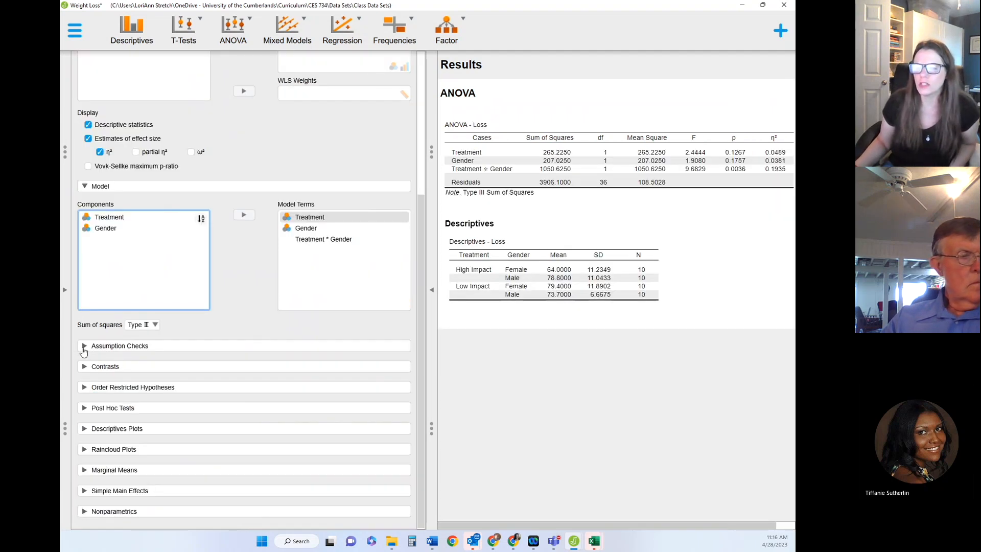
pyautogui.click(92, 348)
pyautogui.click(82, 365)
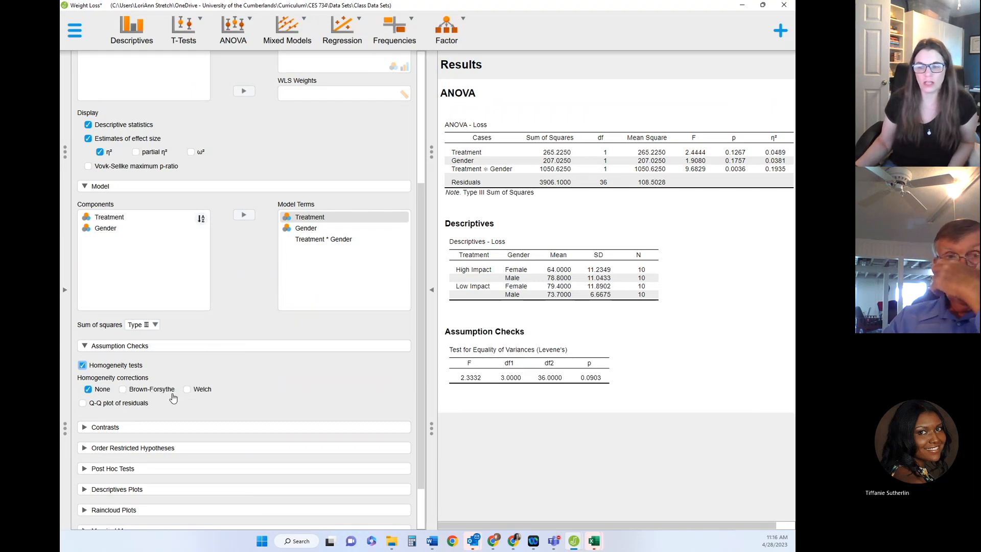
pyautogui.click(82, 403)
# Add a post hoc test for the Treatment * Gender interaction and flag its significant comparisons
pyautogui.scroll(-1, 236, 366)
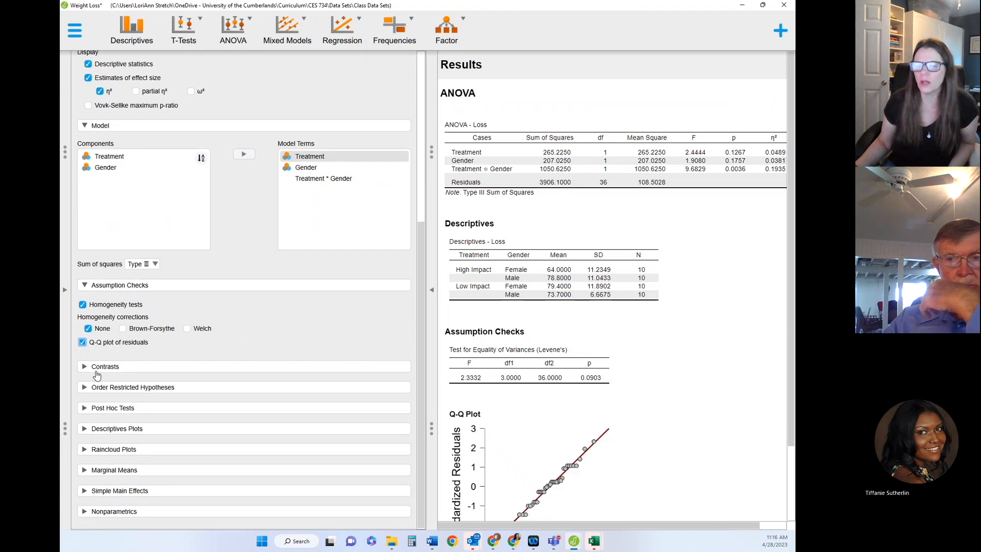
pyautogui.click(84, 368)
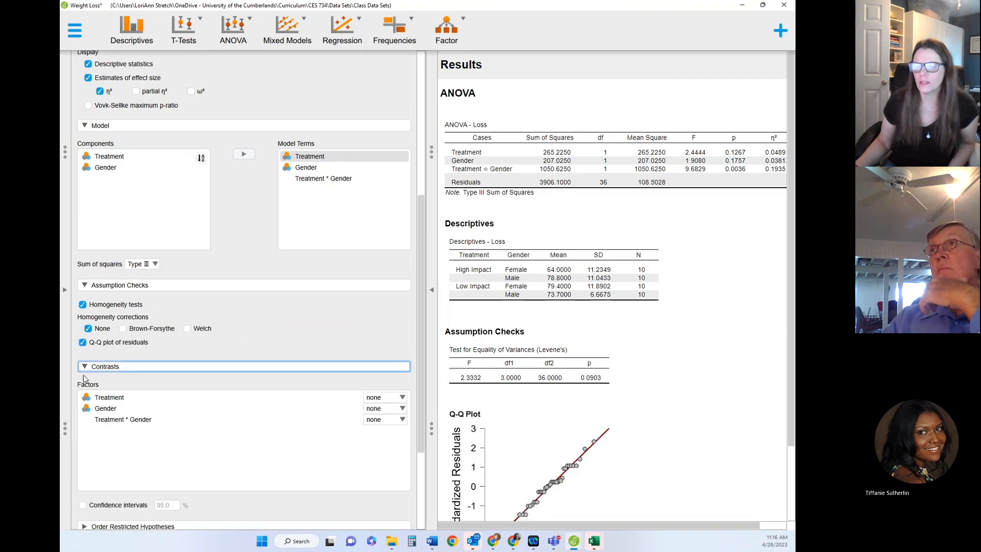
pyautogui.click(90, 368)
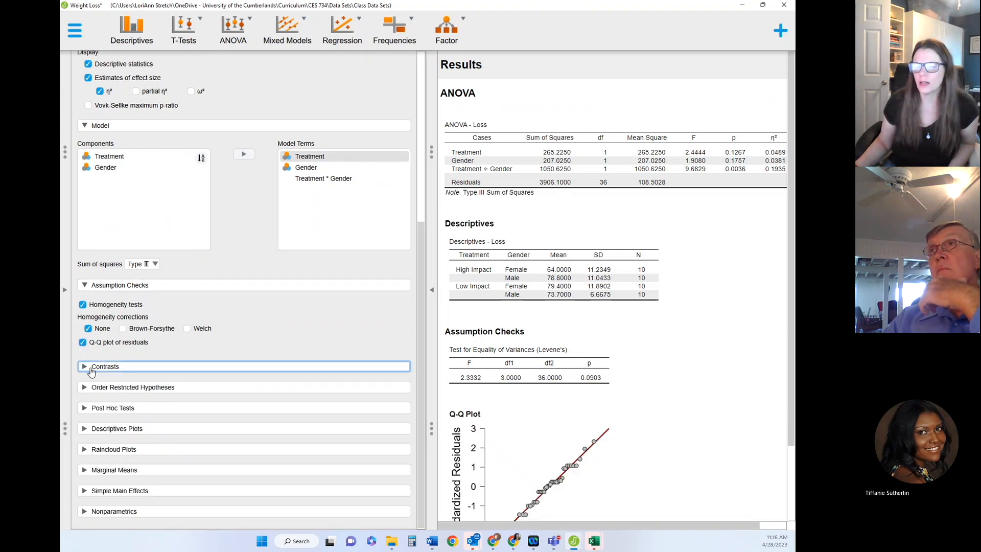
pyautogui.click(85, 408)
pyautogui.click(132, 188)
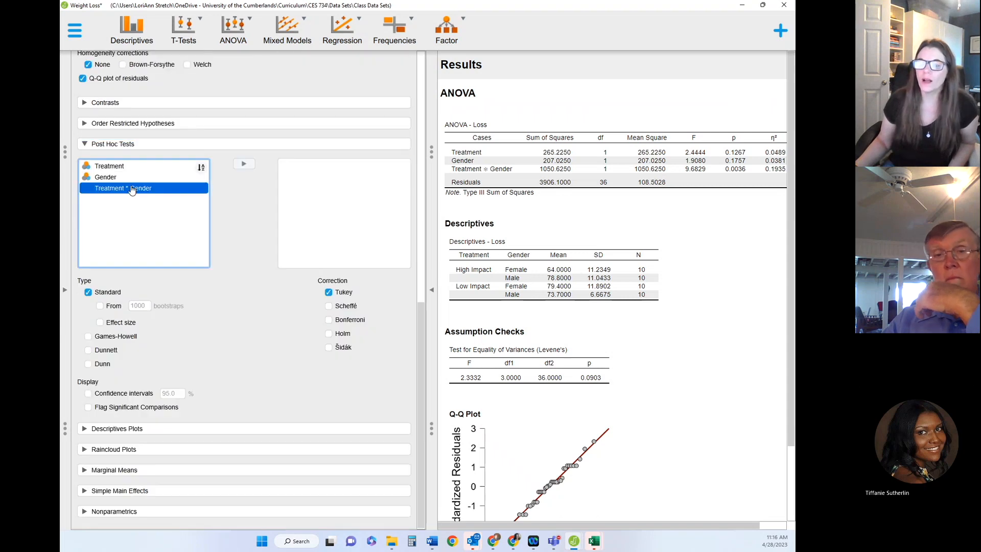
pyautogui.click(244, 163)
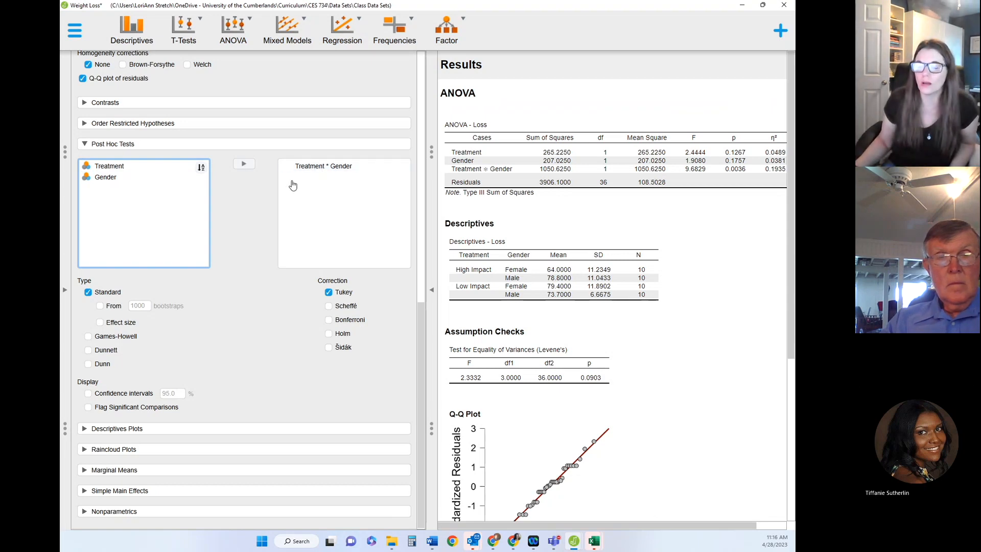
pyautogui.click(88, 428)
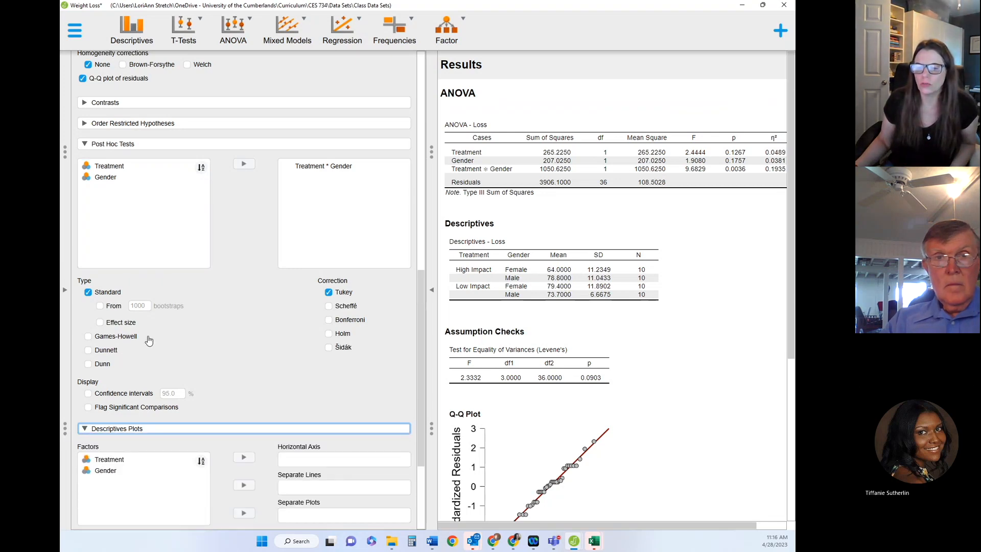
pyautogui.scroll(-3, 149, 341)
pyautogui.click(88, 258)
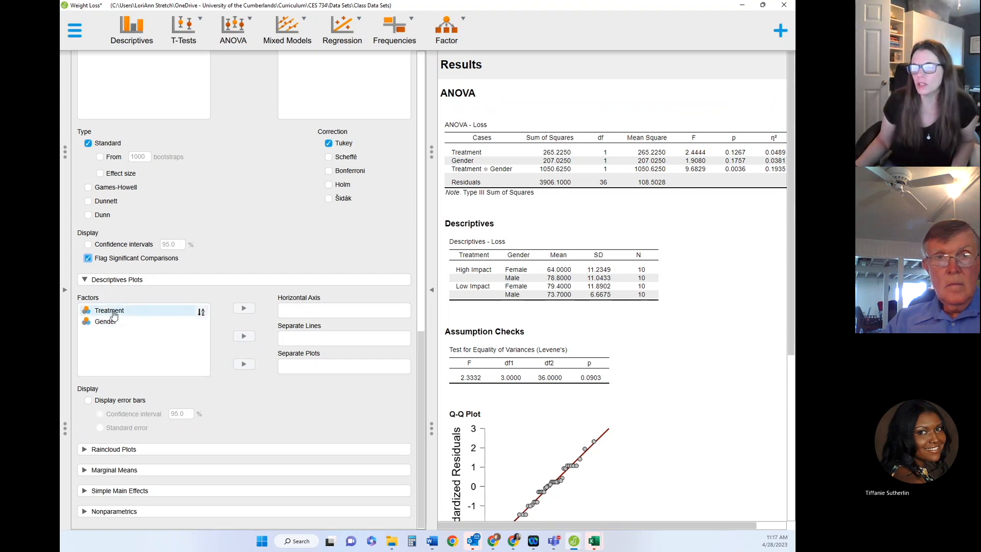
# Create a descriptives plot with Treatment on the horizontal axis and Gender as separate lines
pyautogui.click(189, 313)
pyautogui.click(244, 307)
pyautogui.click(240, 336)
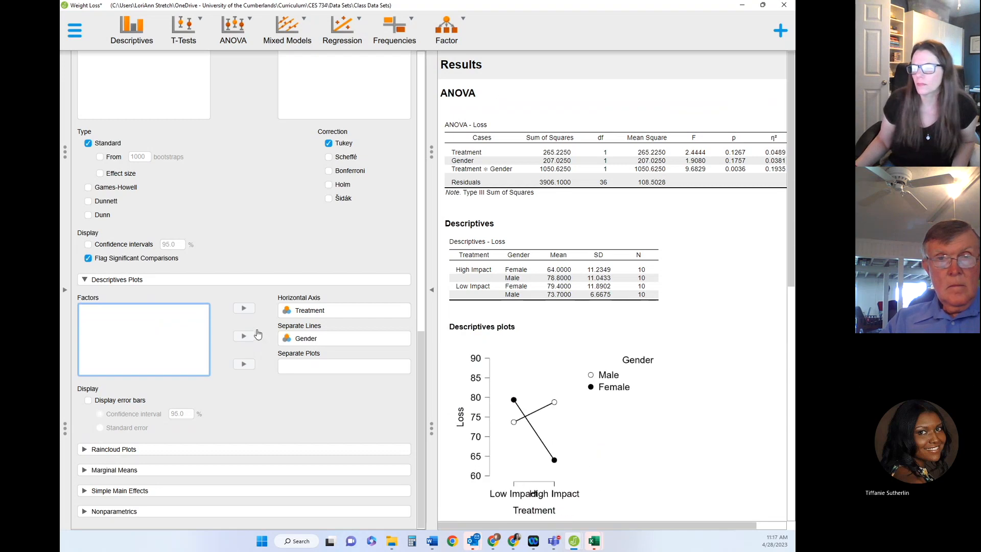
# Examine the descriptives plot, assumption checks and post hoc comparisons, and return to the ANOVA table with its effect sizes
pyautogui.scroll(-1, 755, 403)
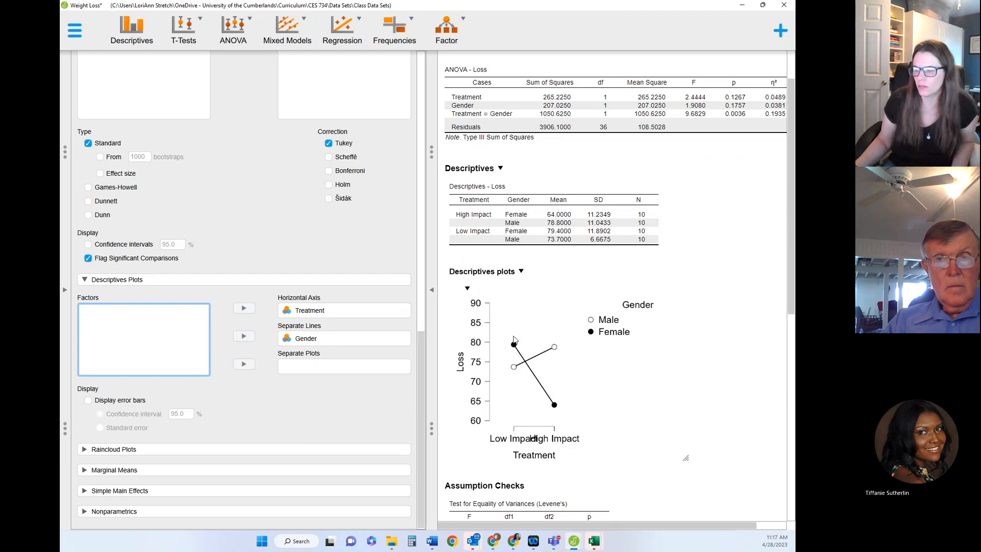
pyautogui.scroll(-5, 505, 285)
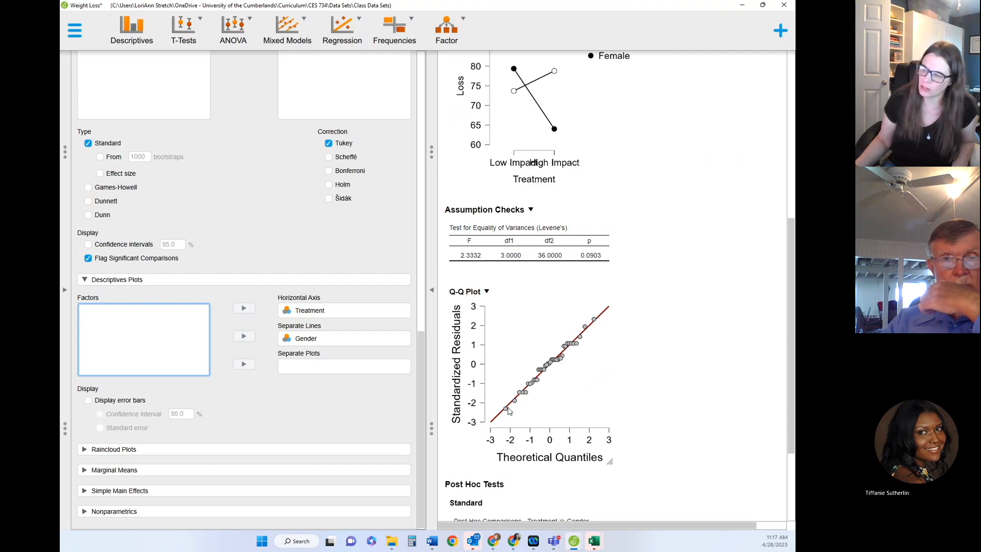
pyautogui.scroll(-3, 626, 309)
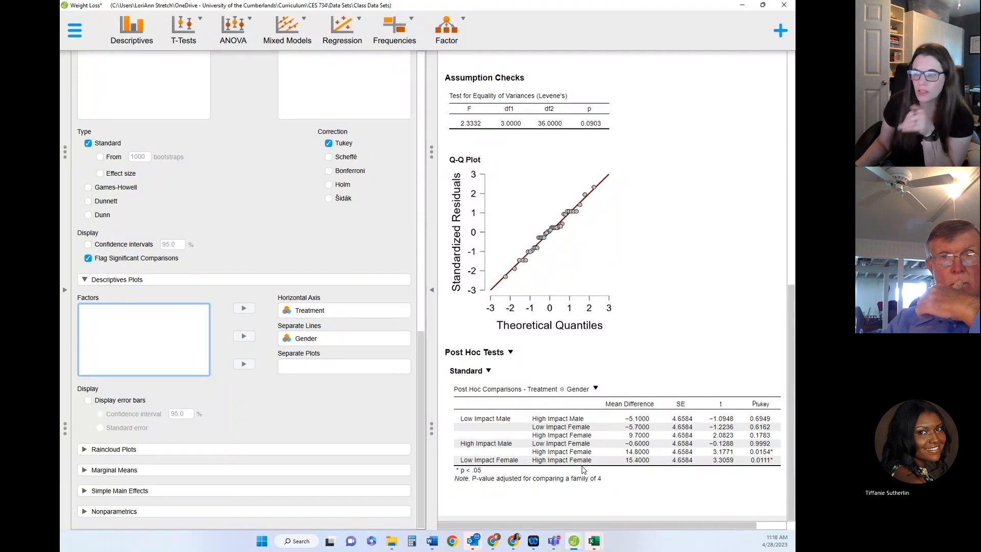
pyautogui.scroll(10, 638, 332)
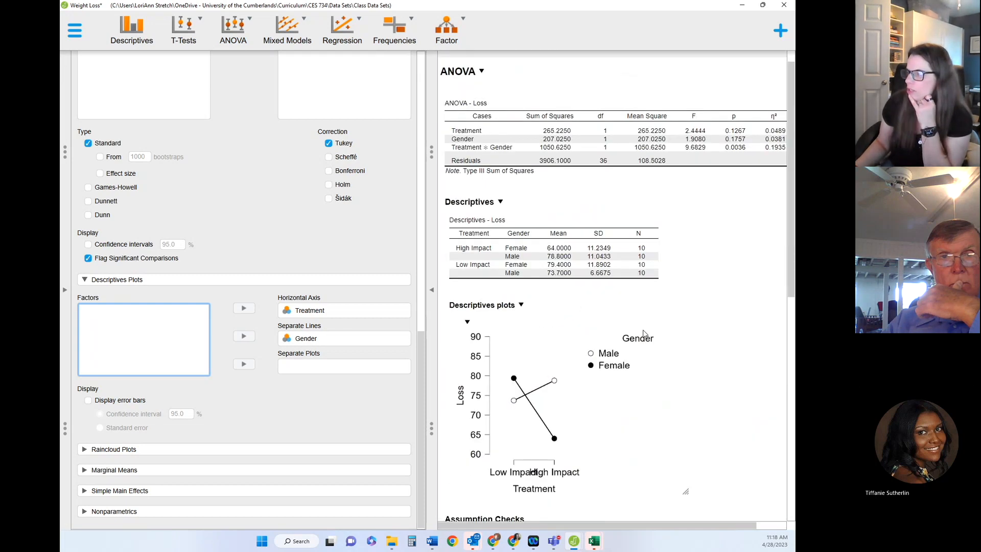
pyautogui.moveTo(502, 527); pyautogui.dragTo(619, 516)
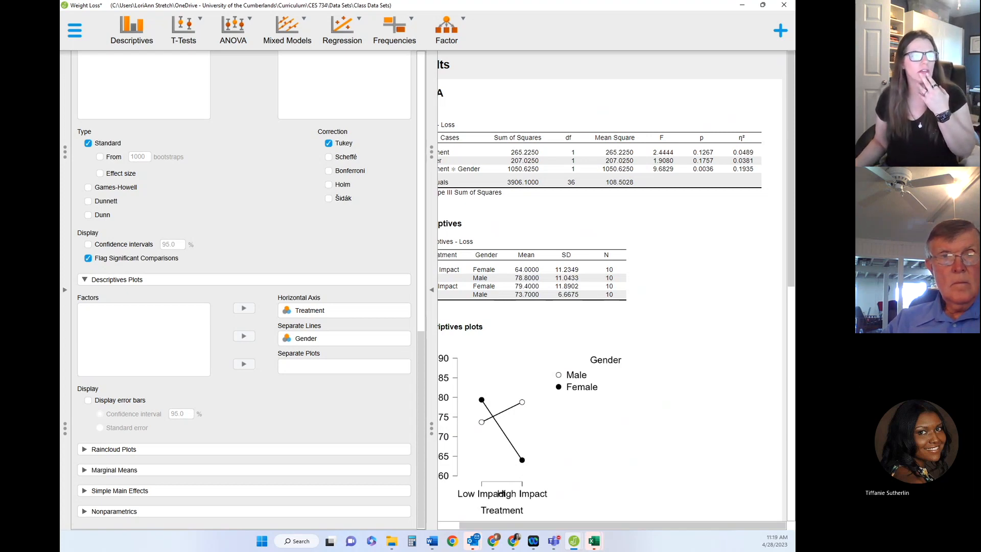
# Switch to the Word statistics guide, review the factorial ANOVA interpretation on post hoc differences and group means, and return to JASP
pyautogui.moveTo(554, 0); pyautogui.dragTo(454, 15)
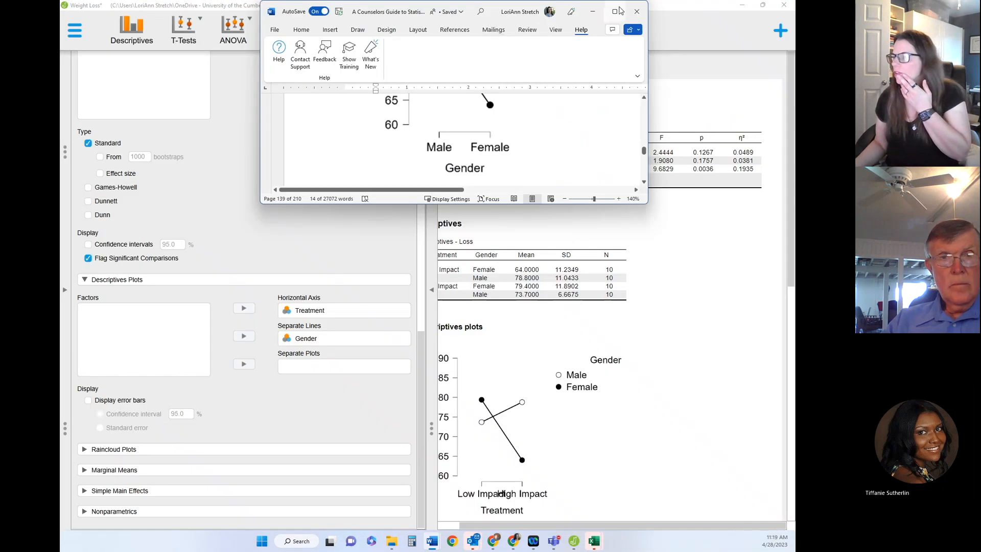
pyautogui.click(617, 10)
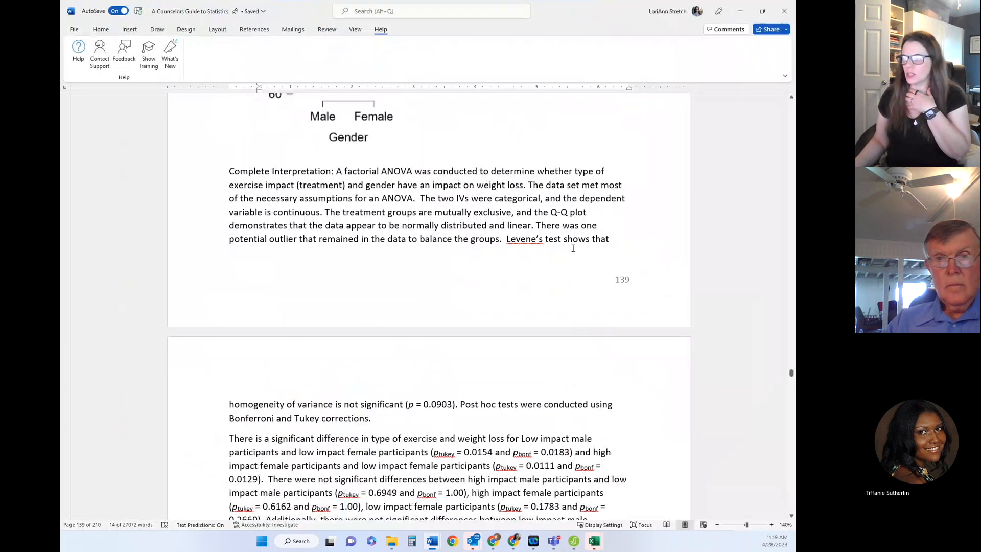
pyautogui.scroll(-3, 360, 306)
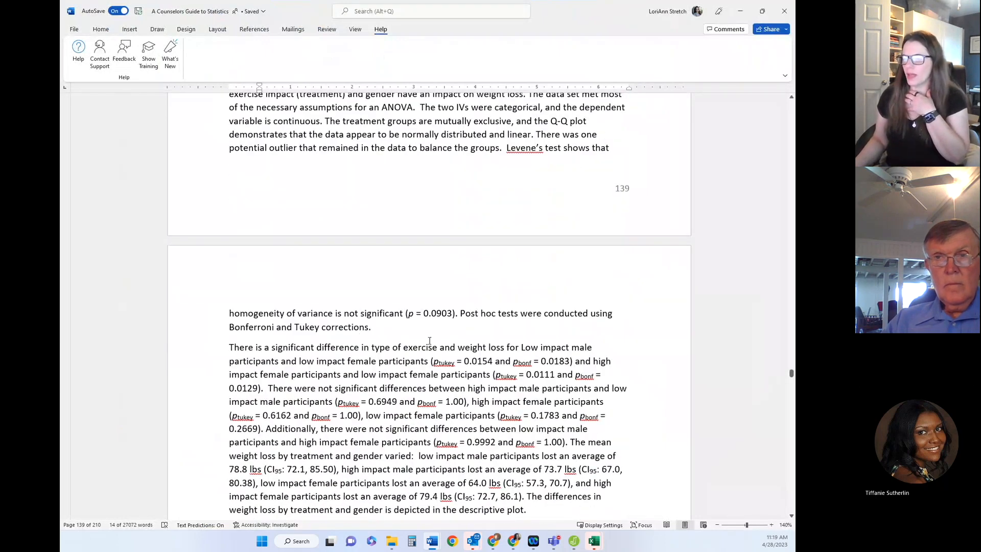
pyautogui.scroll(-2, 387, 349)
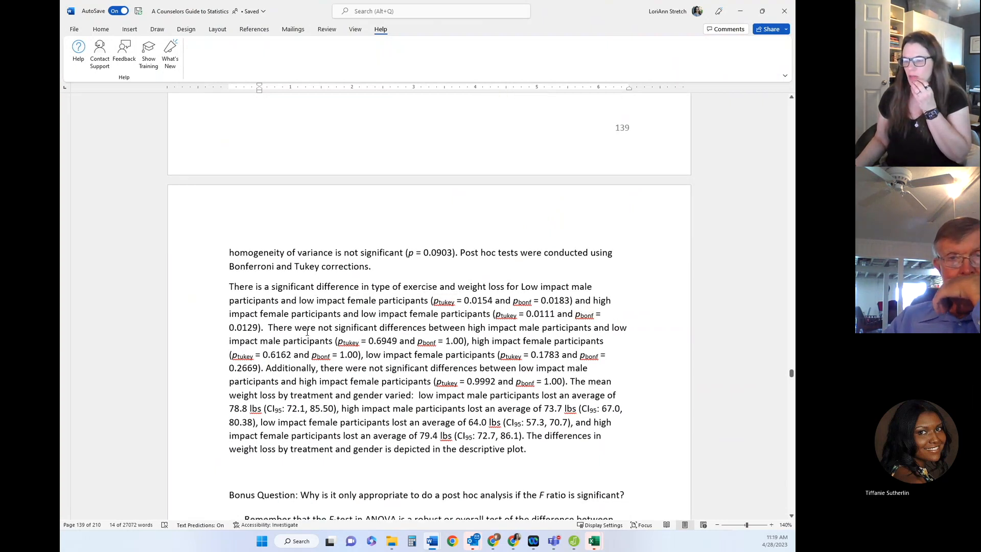
pyautogui.moveTo(268, 328); pyautogui.dragTo(266, 372)
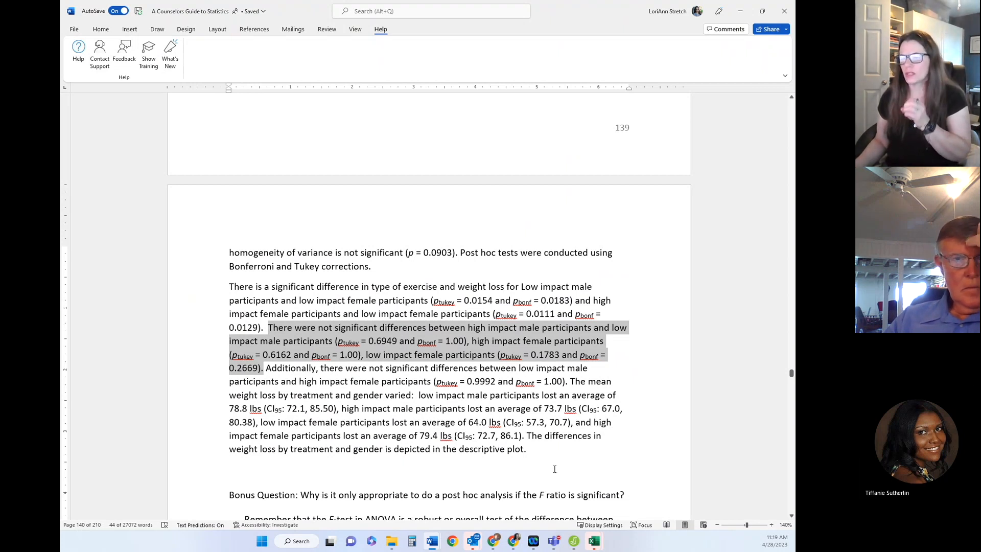
pyautogui.moveTo(573, 381); pyautogui.dragTo(460, 452)
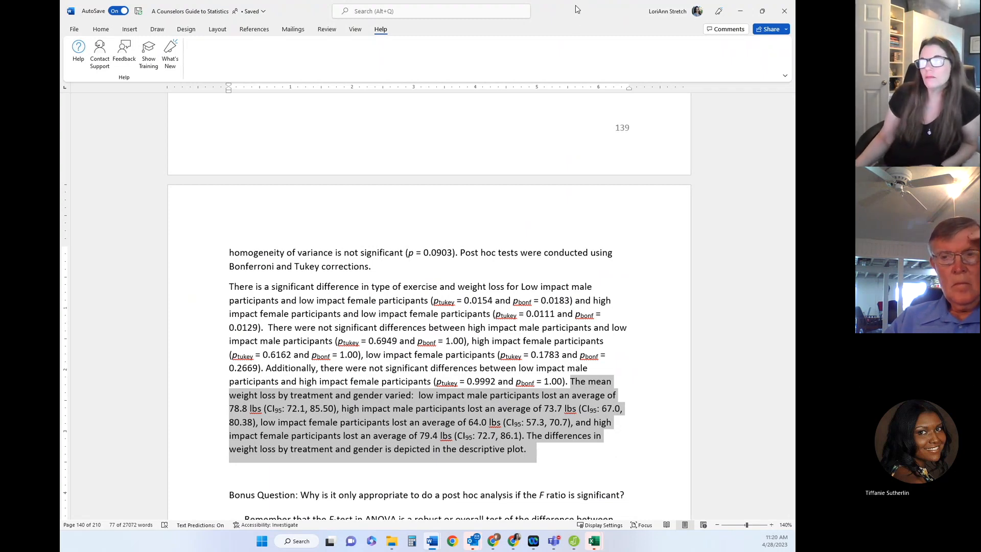
pyautogui.moveTo(574, 15); pyautogui.dragTo(794, 32)
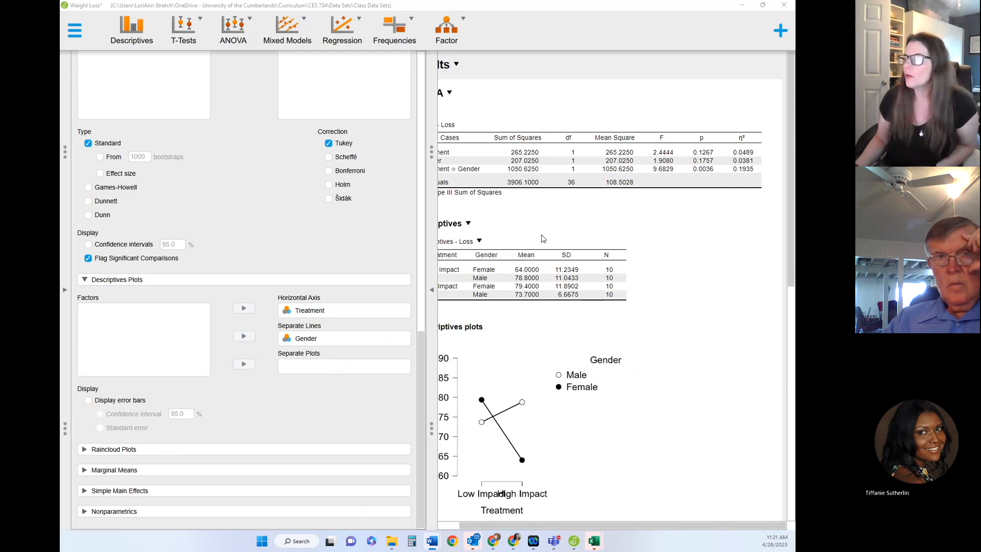
# Browse the built-in Data Library and open its ANOVA category of example data sets
pyautogui.click(74, 30)
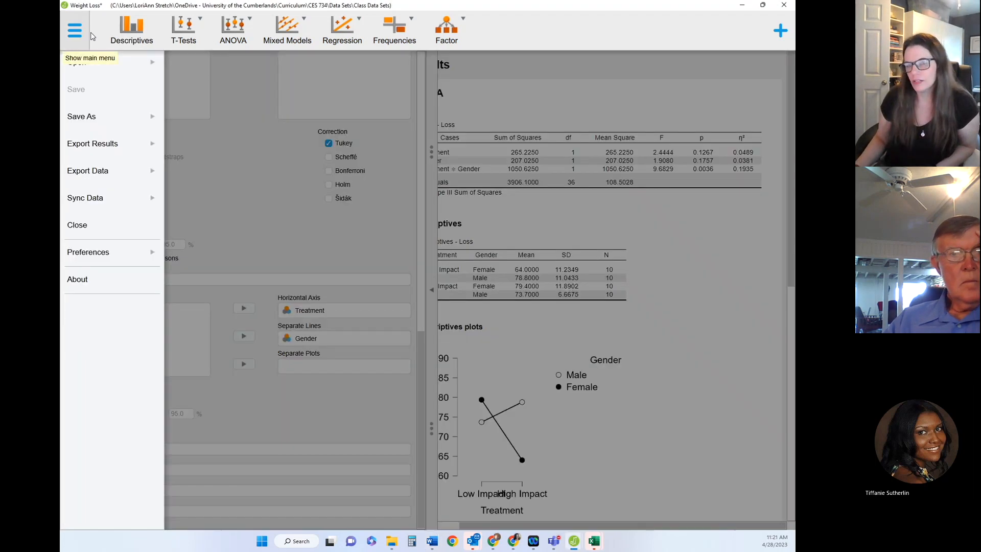
pyautogui.click(122, 63)
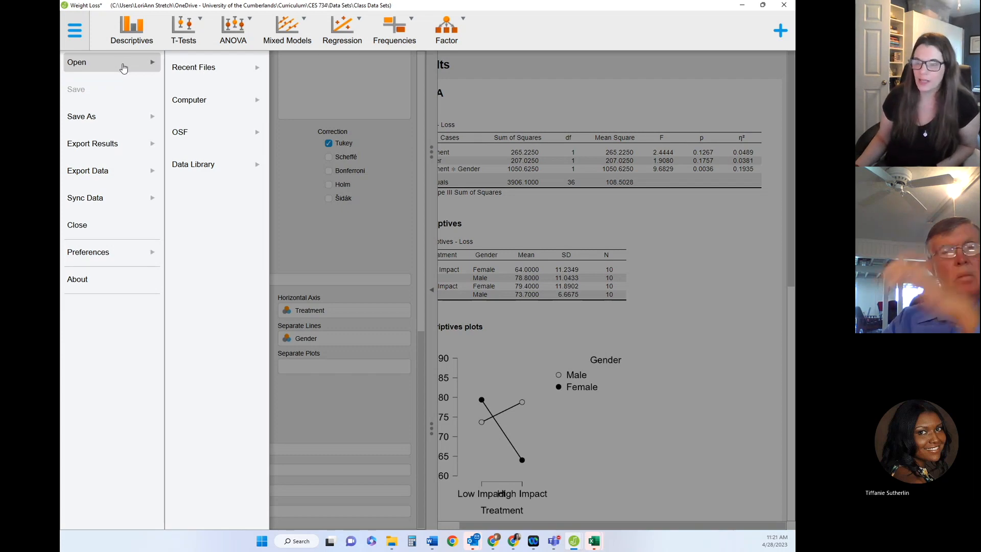
pyautogui.click(195, 171)
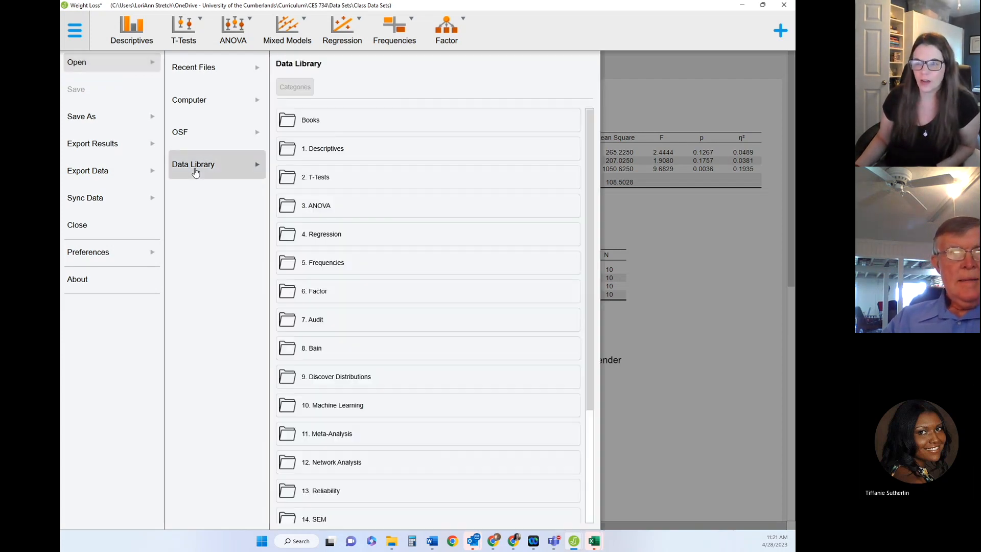
pyautogui.click(187, 134)
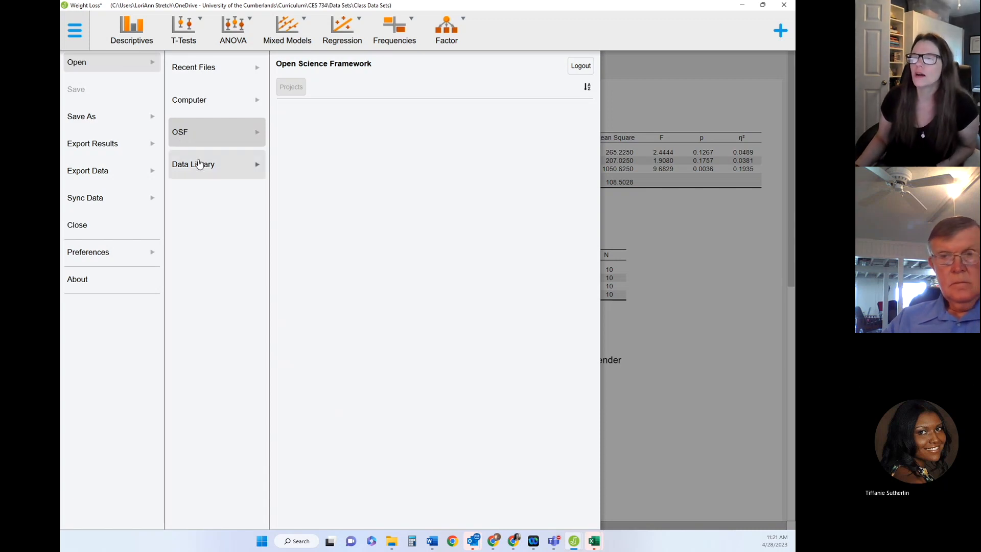
pyautogui.click(196, 169)
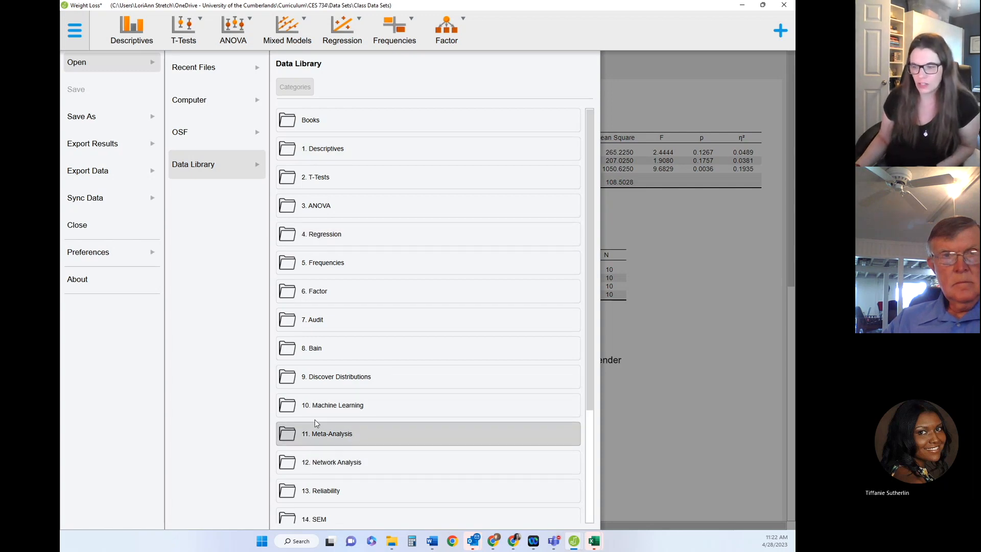
pyautogui.scroll(-5, 327, 434)
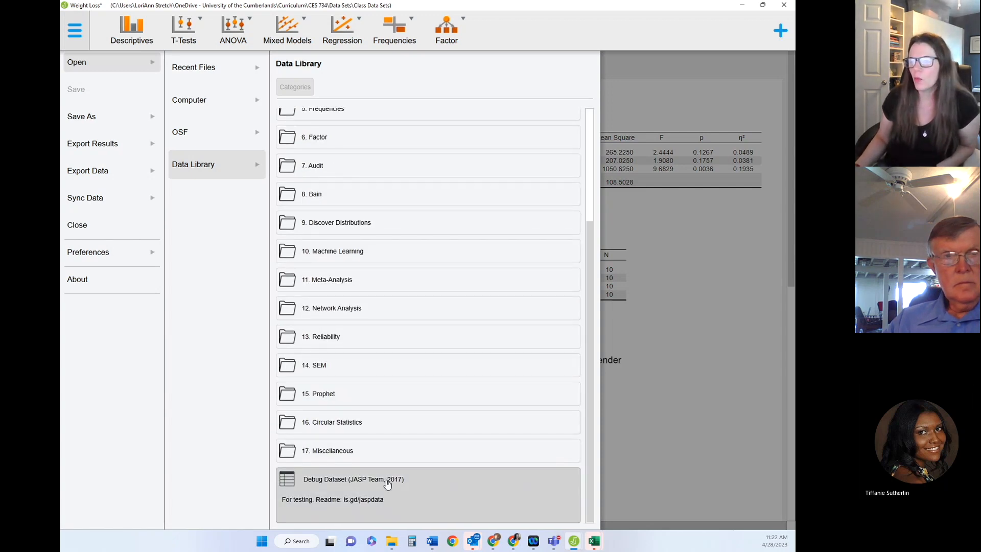
pyautogui.scroll(5, 320, 409)
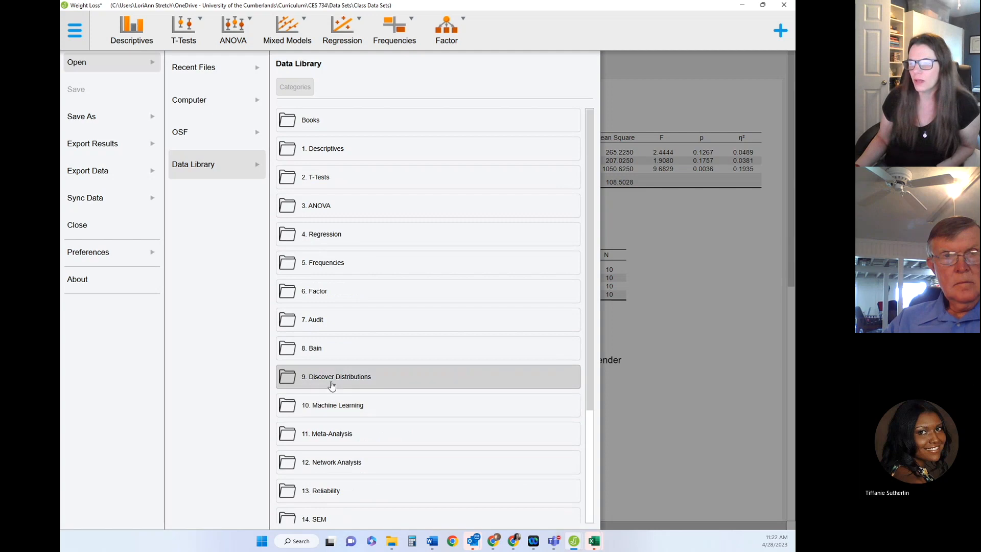
pyautogui.click(322, 205)
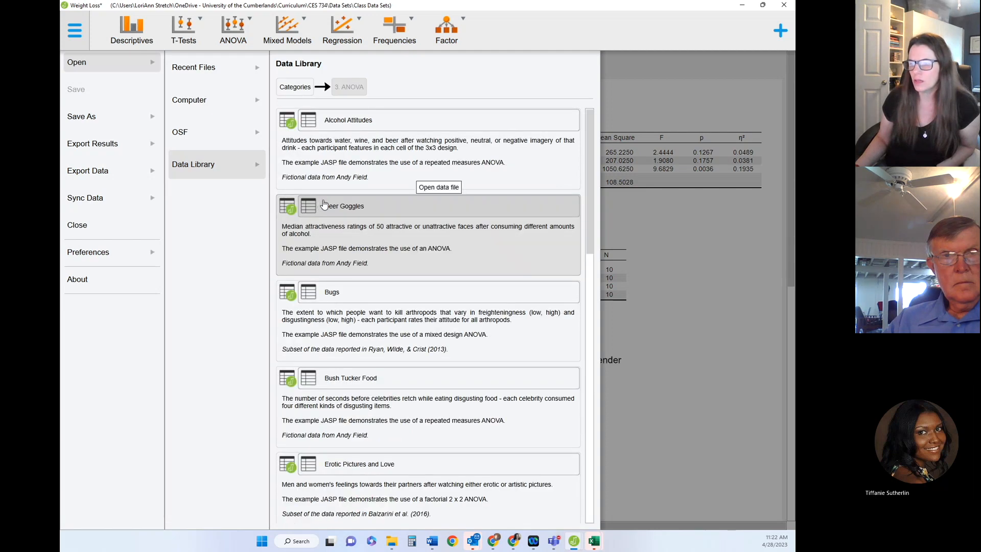
# Open the Viagra example data file from the ANOVA category
pyautogui.scroll(-1, 353, 207)
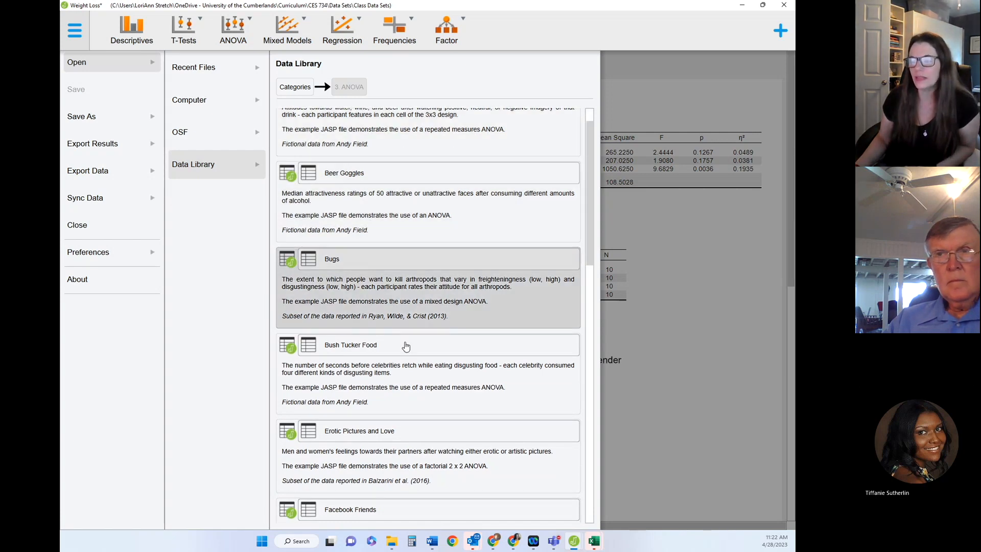
pyautogui.scroll(-5, 406, 357)
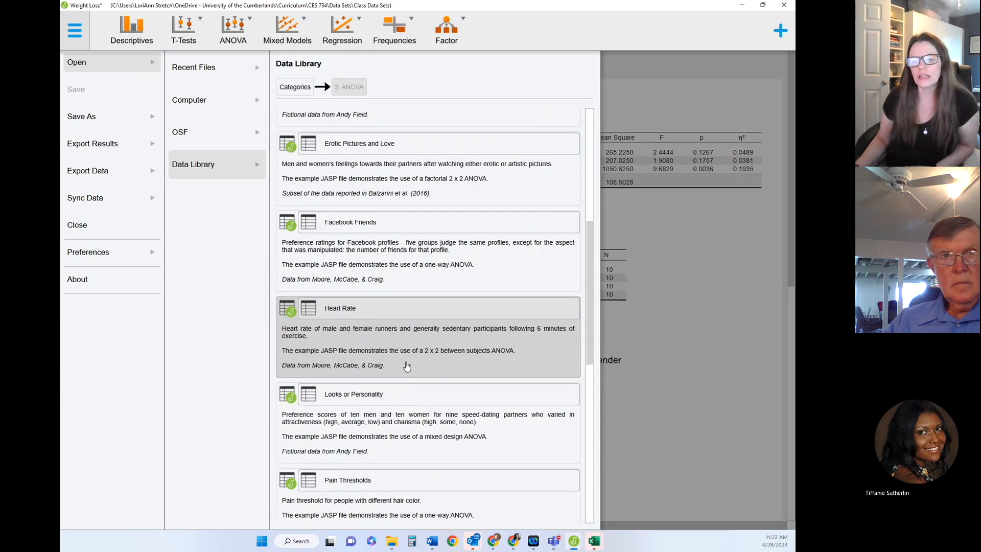
pyautogui.scroll(-6, 407, 367)
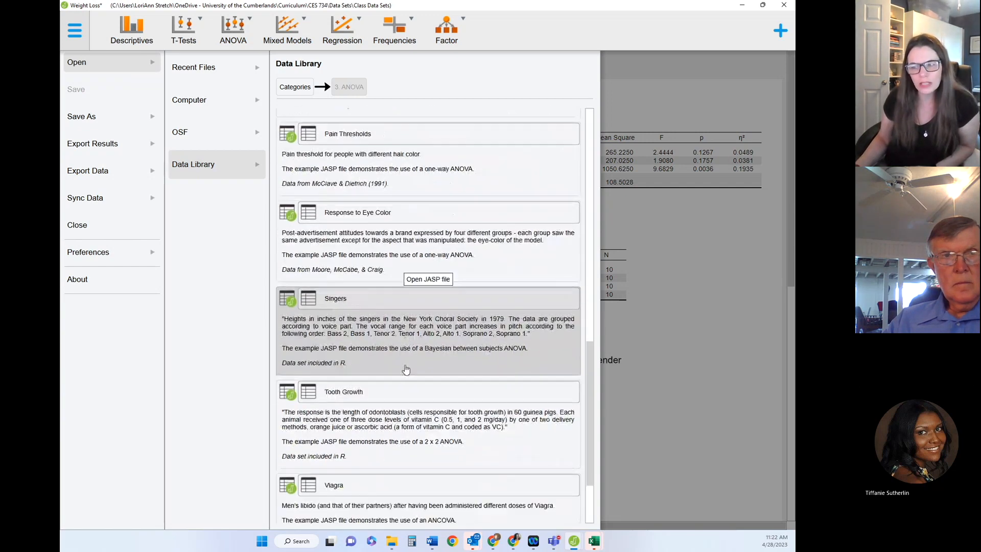
pyautogui.scroll(-4, 406, 369)
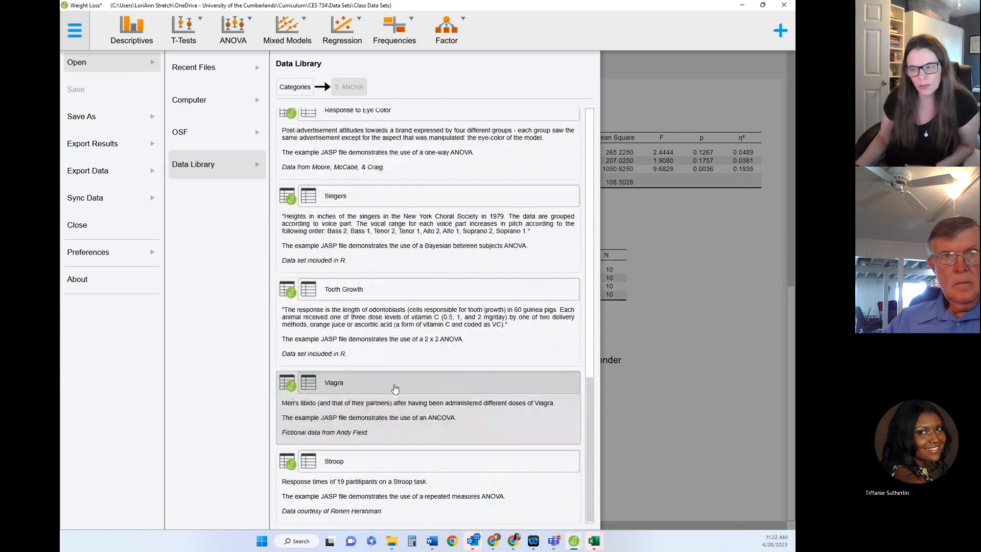
pyautogui.click(332, 387)
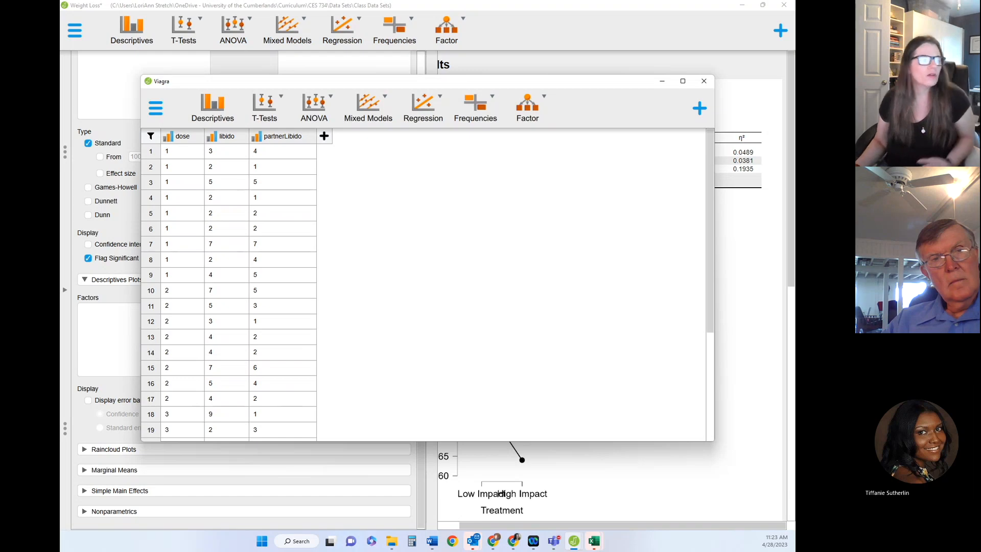
# Label the dose values 1, 2 and 3 as Placebo, Low and High
pyautogui.click(182, 137)
pyautogui.click(209, 176)
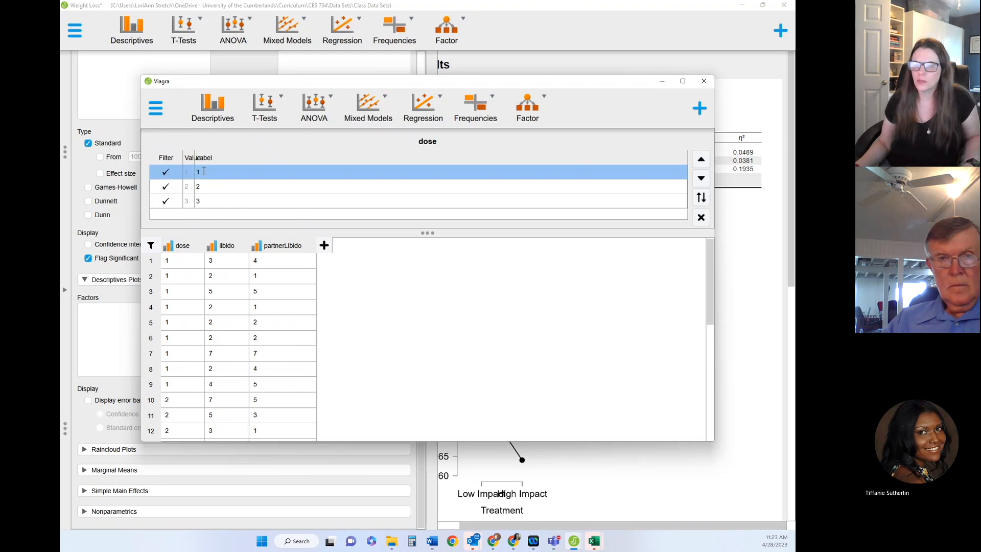
pyautogui.write('Placebo')
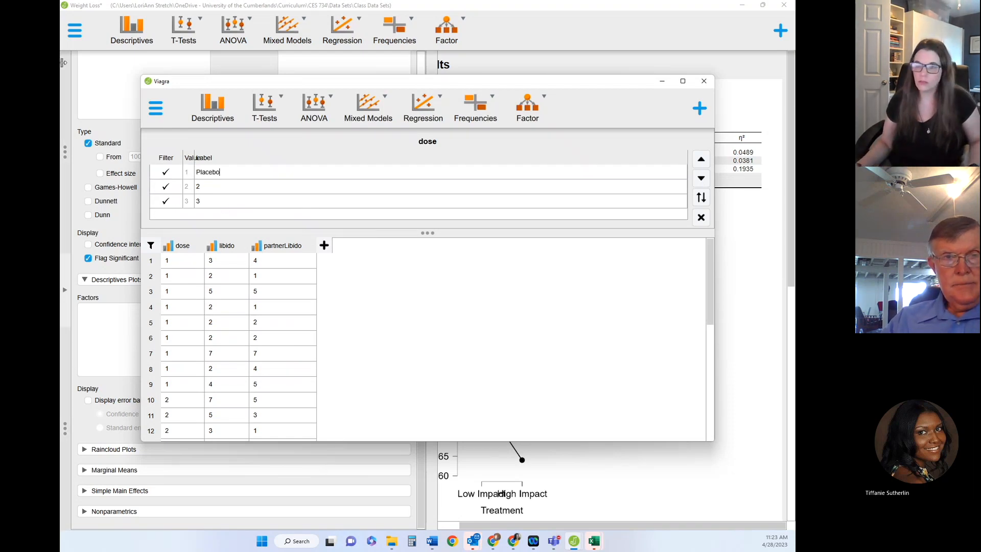
pyautogui.click(208, 187)
pyautogui.write('Low')
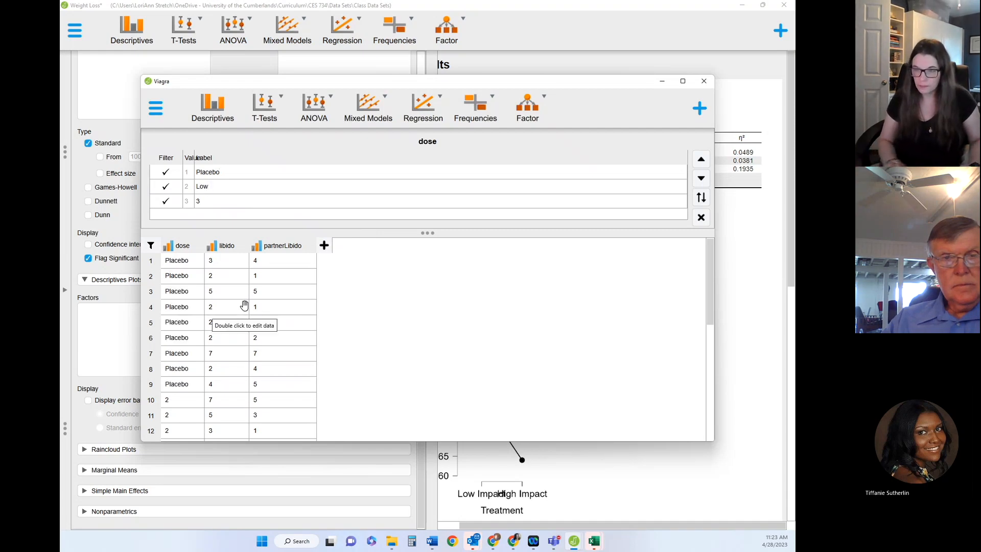
pyautogui.click(203, 201)
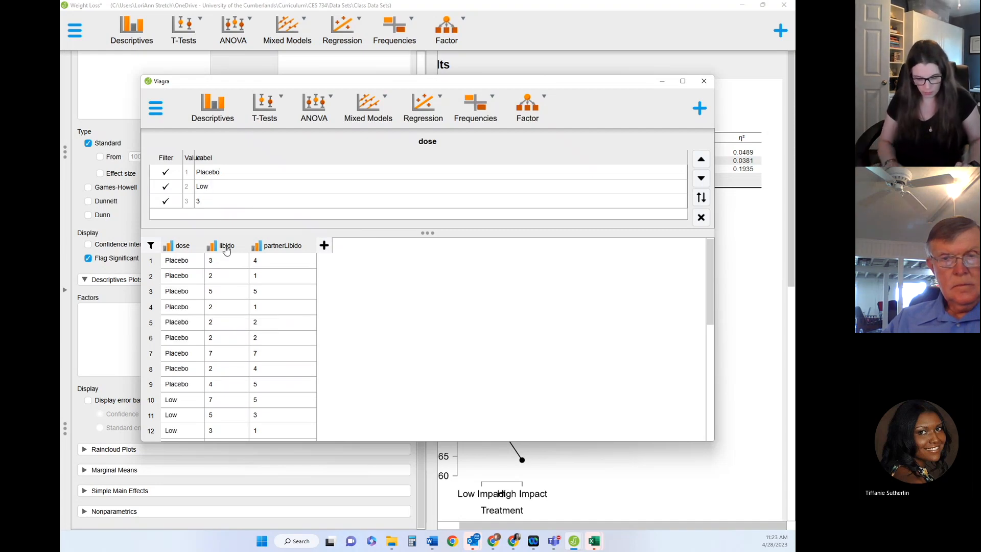
pyautogui.press('BackSpace')
pyautogui.write('High')
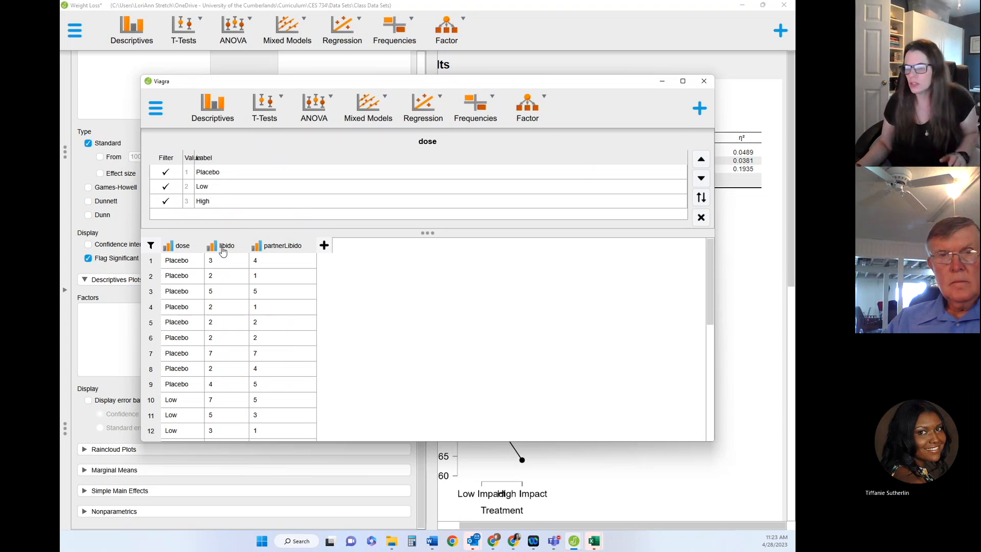
# Change the measurement level of the libido and partnerLibido variables to scale
pyautogui.click(212, 247)
pyautogui.click(228, 259)
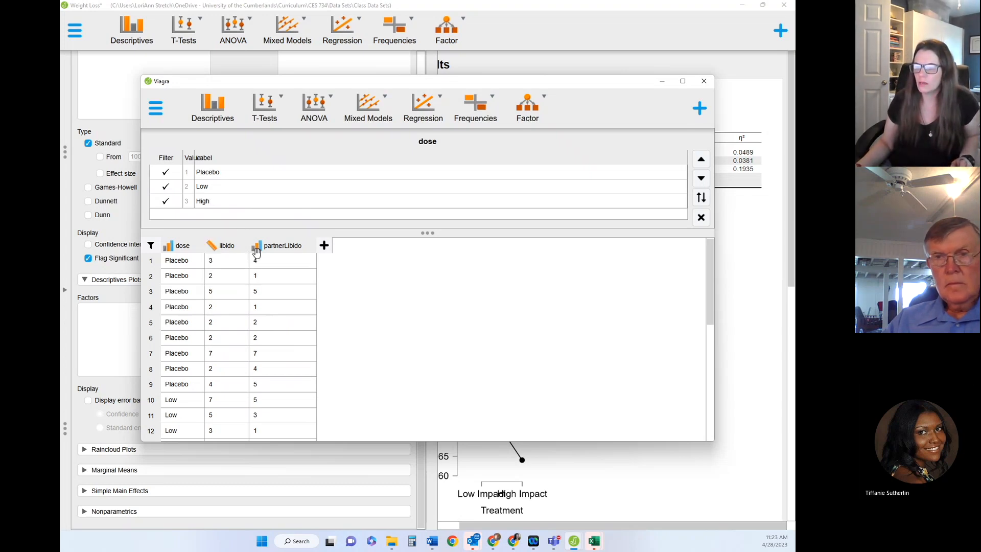
pyautogui.click(256, 249)
pyautogui.click(264, 260)
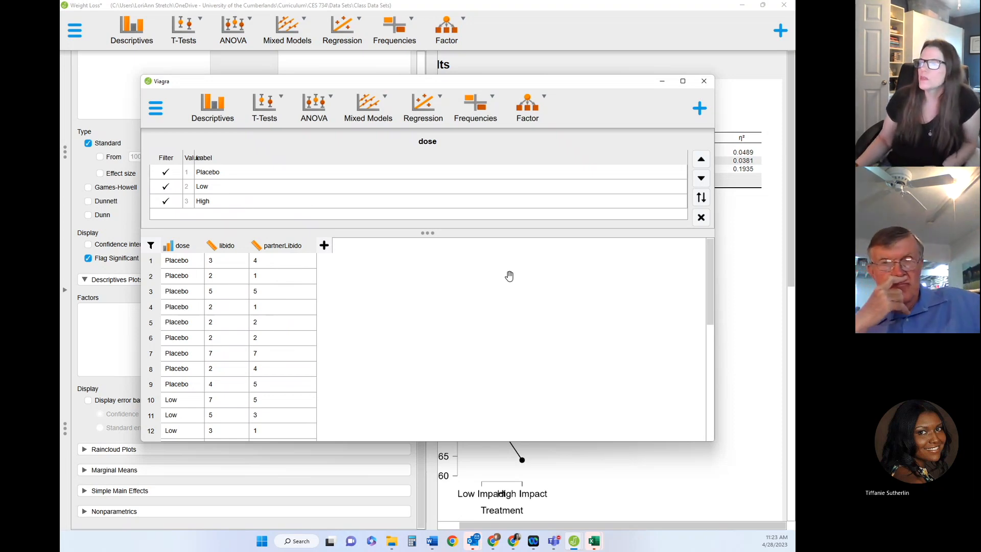
# Set up a classical ANCOVA with libido as dependent variable, dose as fixed factor and partnerLibido as covariate
pyautogui.click(683, 81)
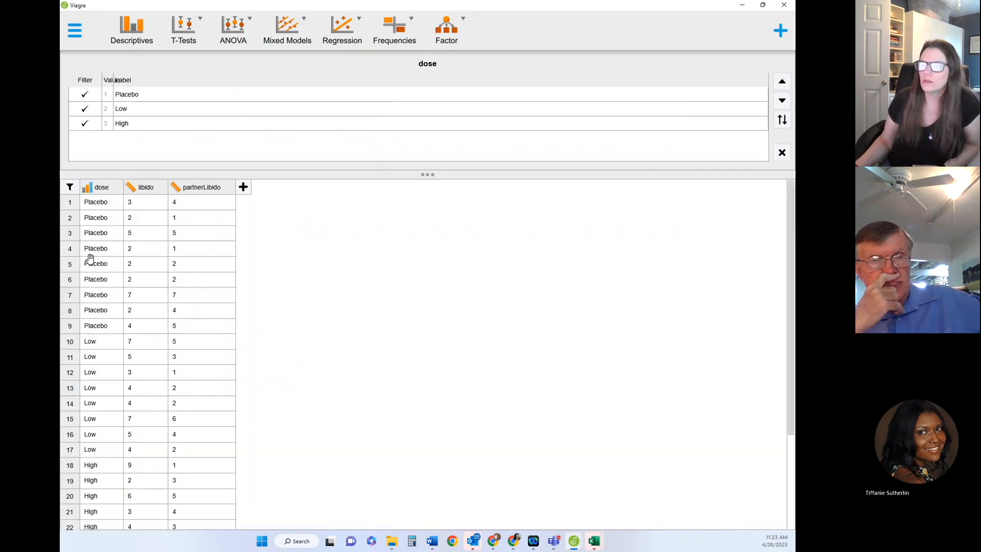
pyautogui.click(232, 40)
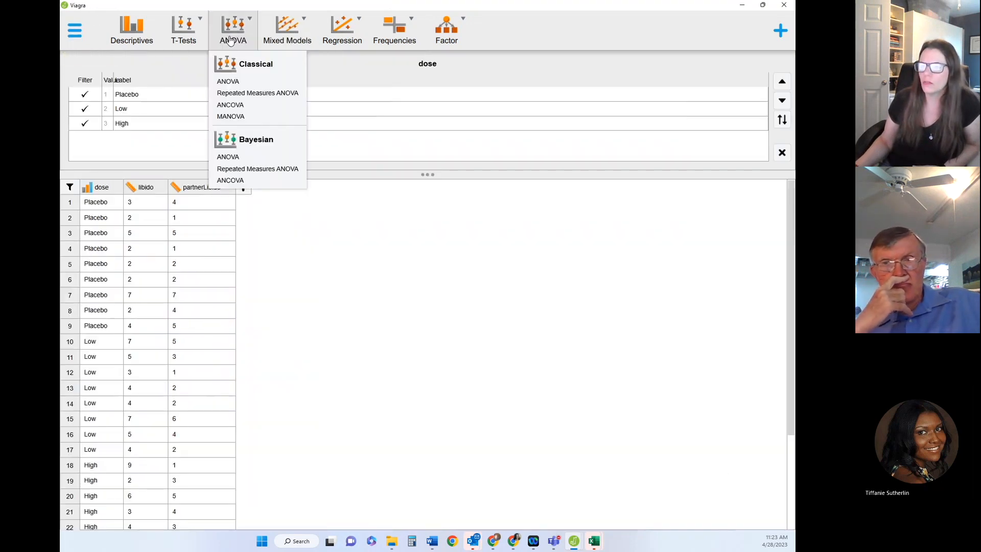
pyautogui.click(231, 105)
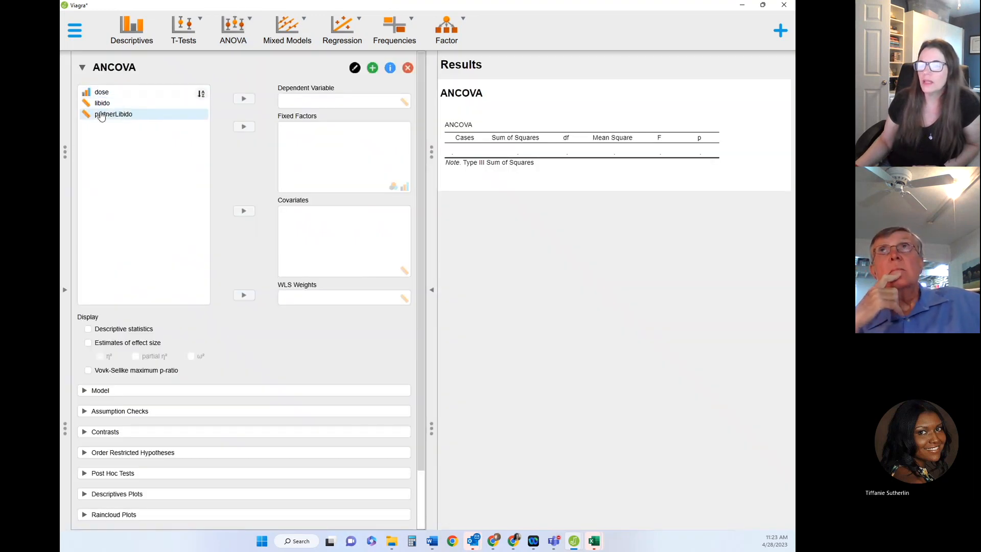
pyautogui.click(101, 104)
pyautogui.click(247, 99)
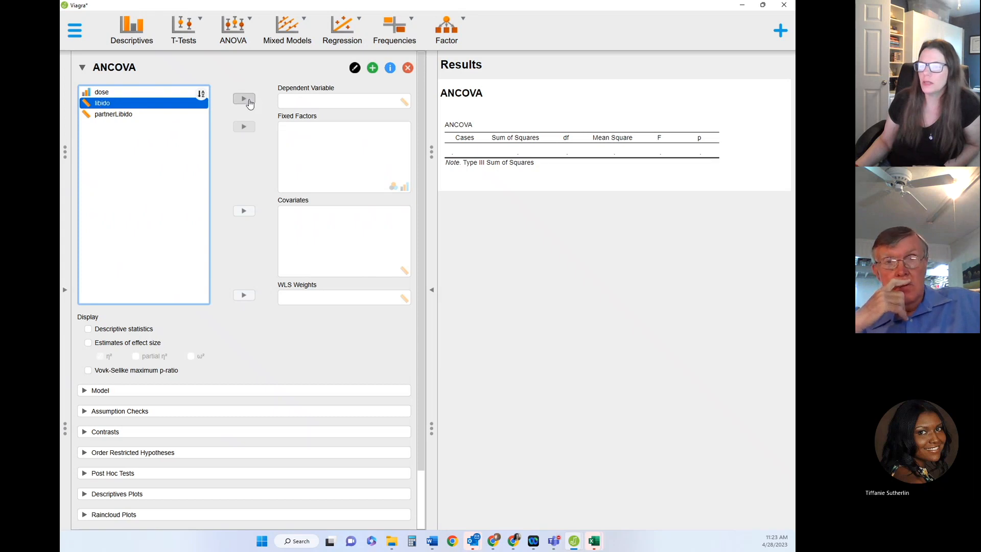
pyautogui.click(118, 93)
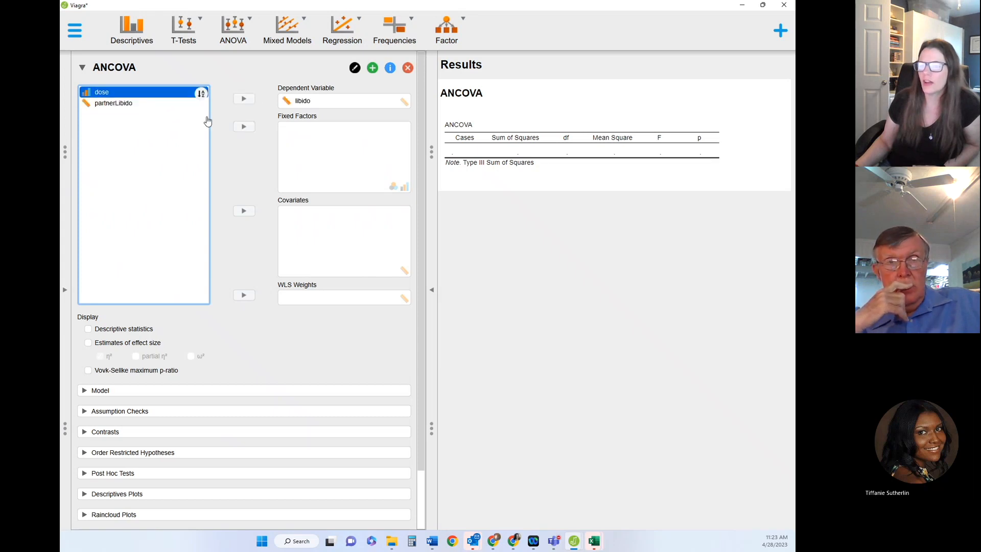
pyautogui.click(243, 128)
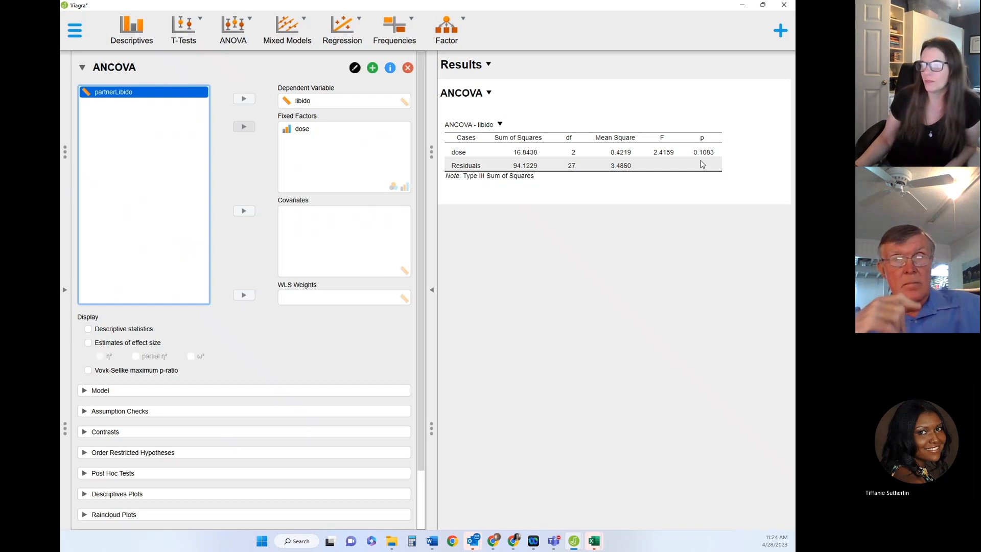
pyautogui.click(244, 211)
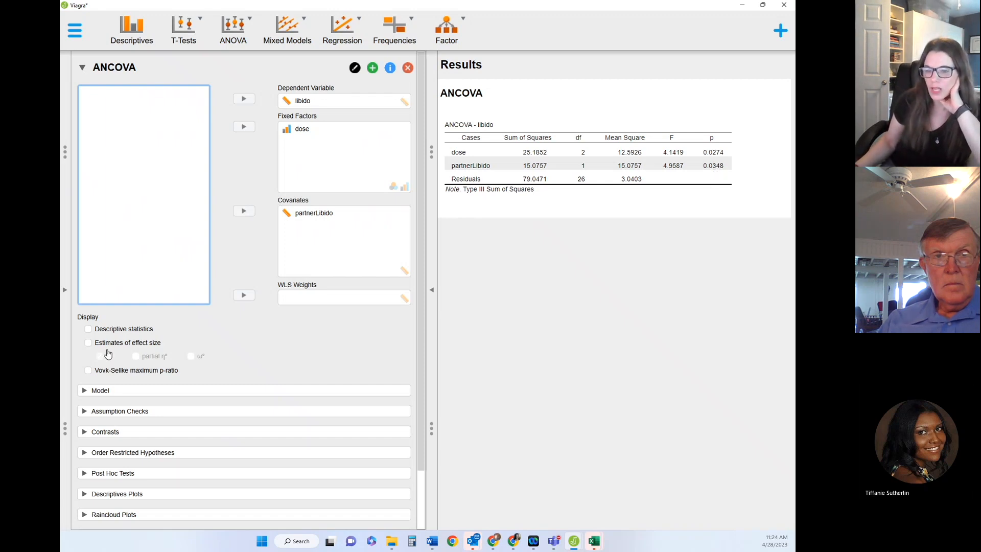
# Add descriptive statistics and η² effect size estimates to the ANCOVA output
pyautogui.click(89, 330)
pyautogui.click(88, 343)
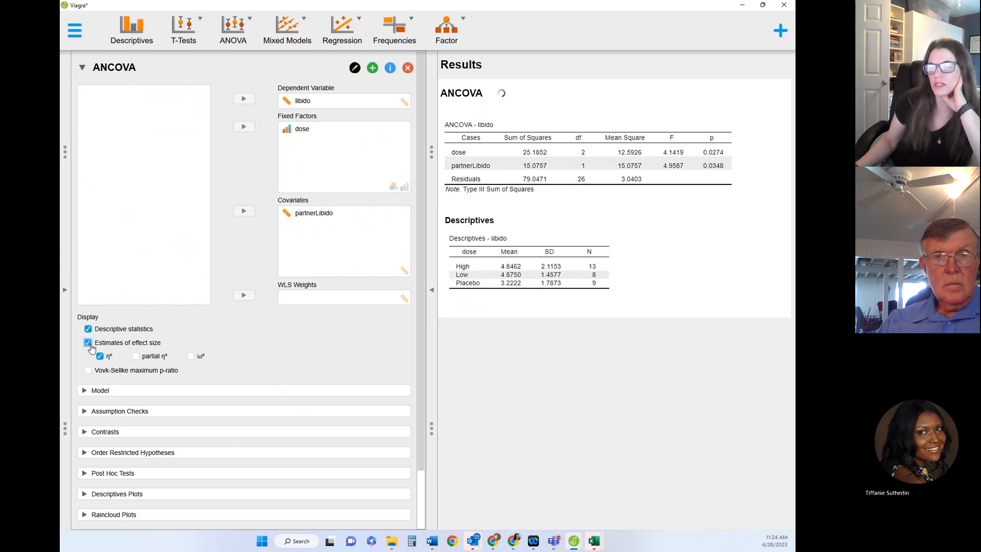
# Add homogeneity tests and a Q-Q plot of residuals as assumption checks for the ANCOVA
pyautogui.scroll(-3, 118, 343)
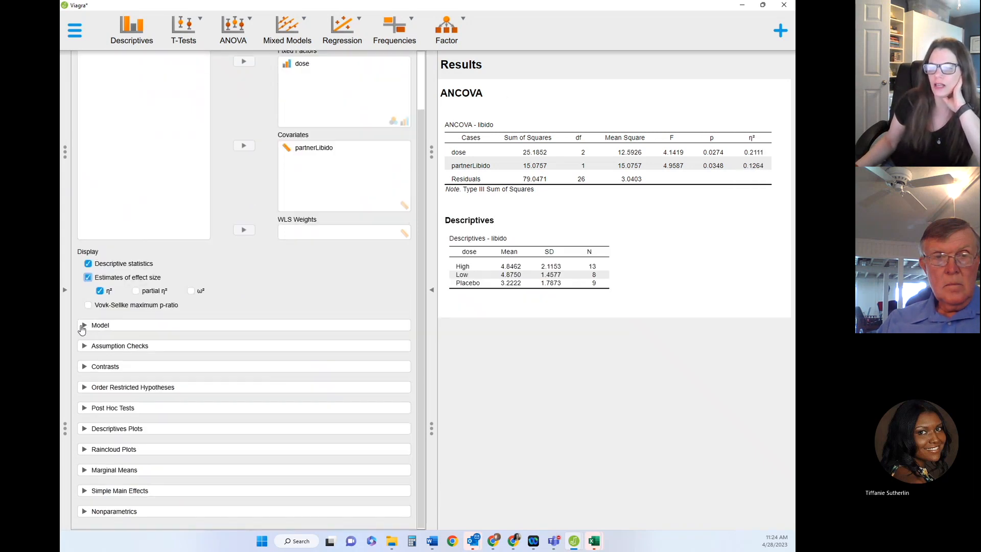
pyautogui.click(85, 327)
pyautogui.scroll(-2, 87, 333)
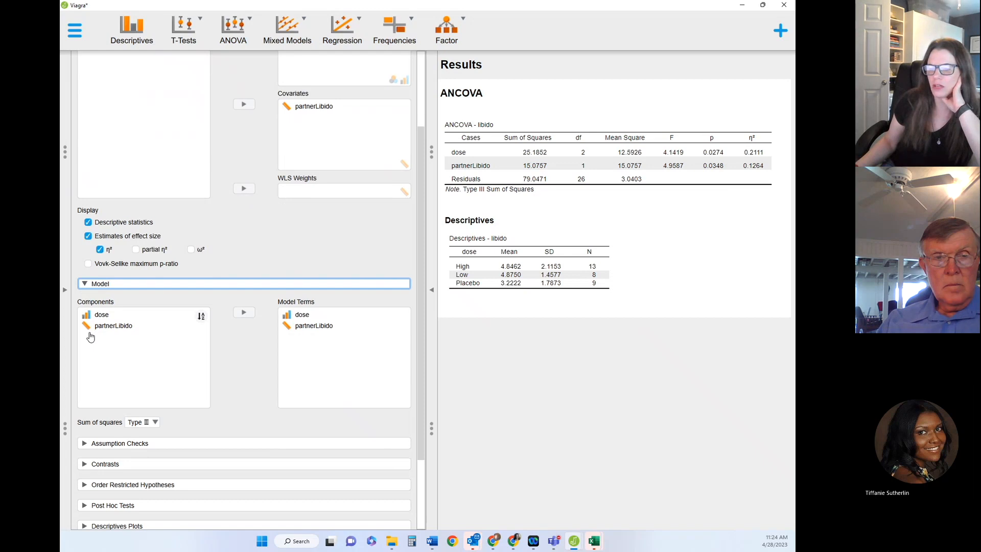
pyautogui.scroll(-4, 92, 348)
pyautogui.click(84, 345)
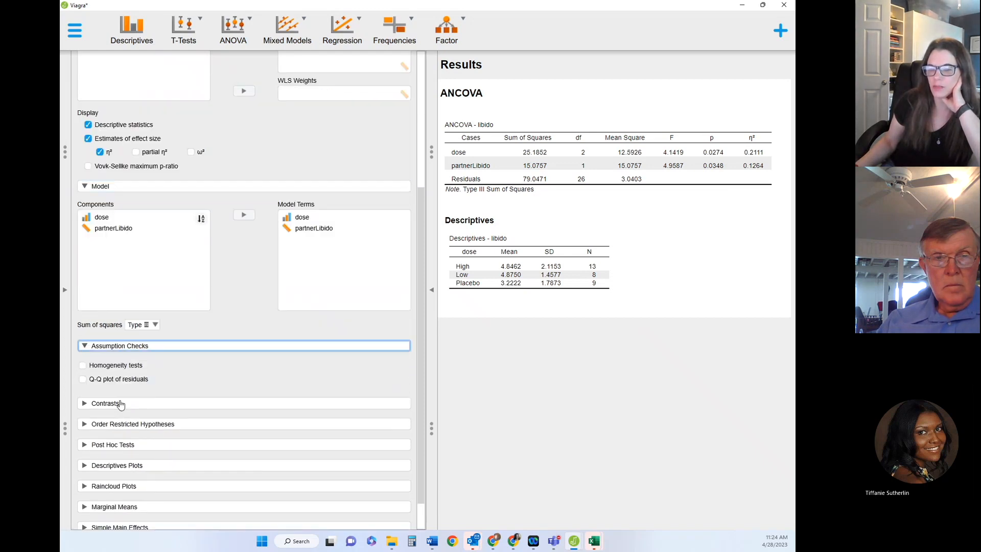
pyautogui.click(83, 365)
pyautogui.click(82, 379)
pyautogui.scroll(-1, 91, 399)
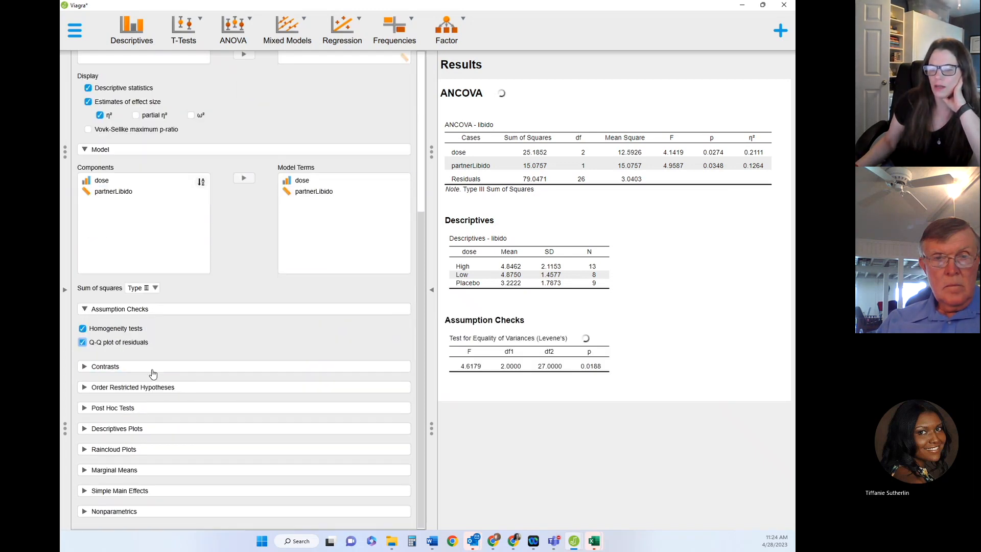
# Add standard post hoc comparisons for dose with the Tukey correction
pyautogui.click(84, 407)
pyautogui.scroll(-7, 127, 358)
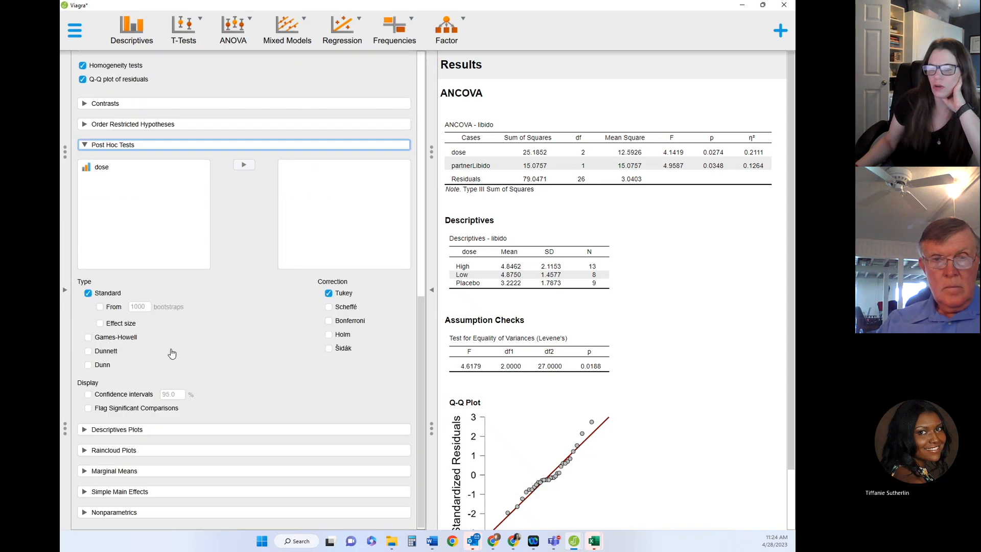
pyautogui.click(105, 167)
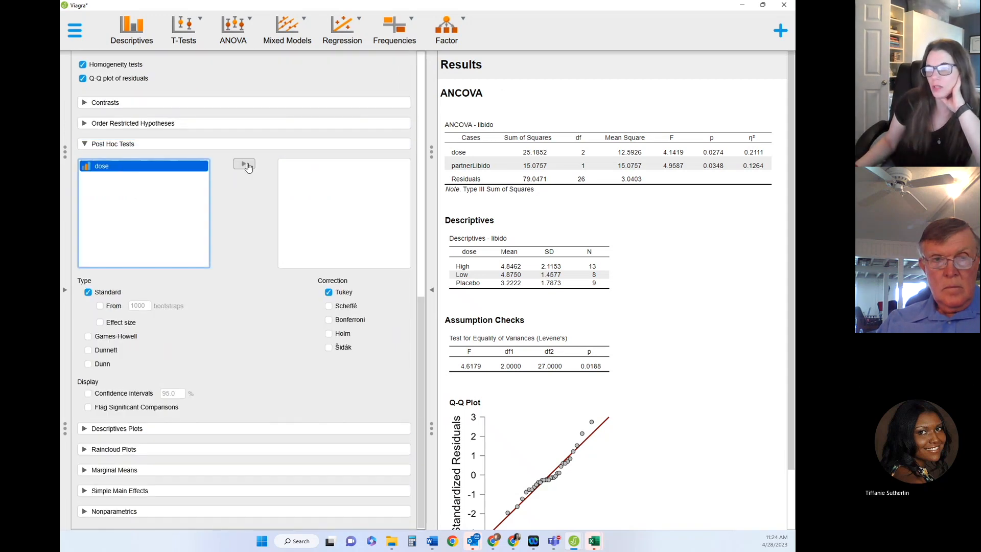
pyautogui.click(244, 164)
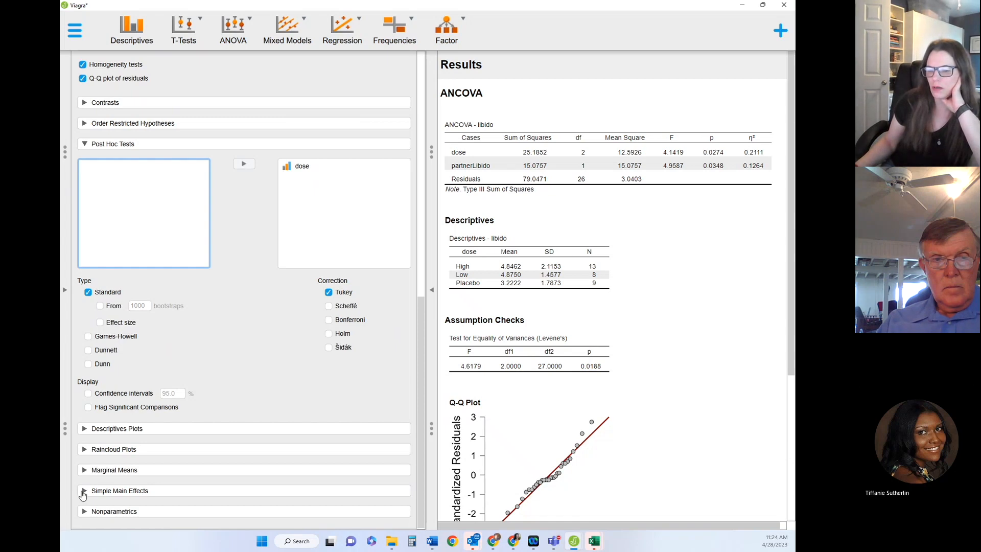
# Add marginal means for dose and review the post hoc and marginal means tables in the results
pyautogui.click(84, 469)
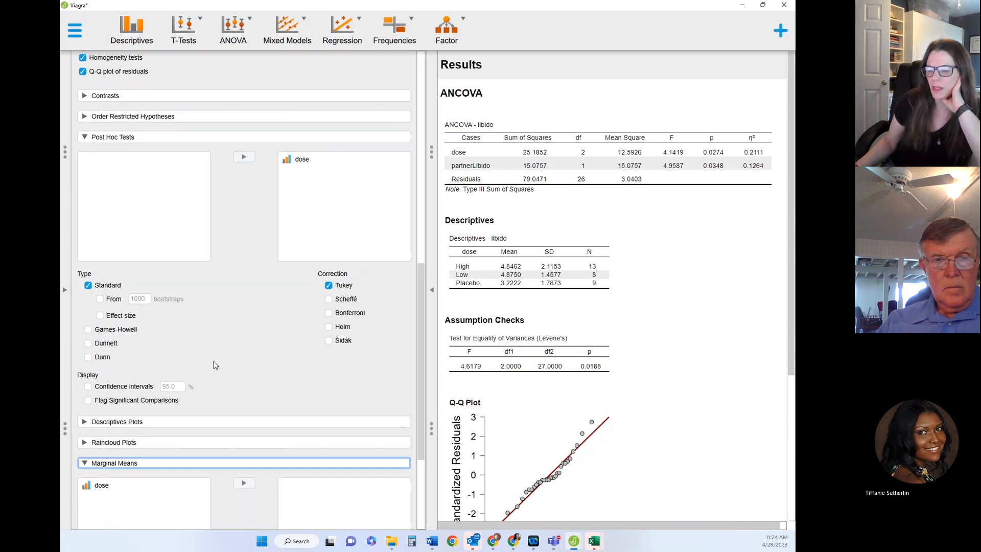
pyautogui.click(110, 322)
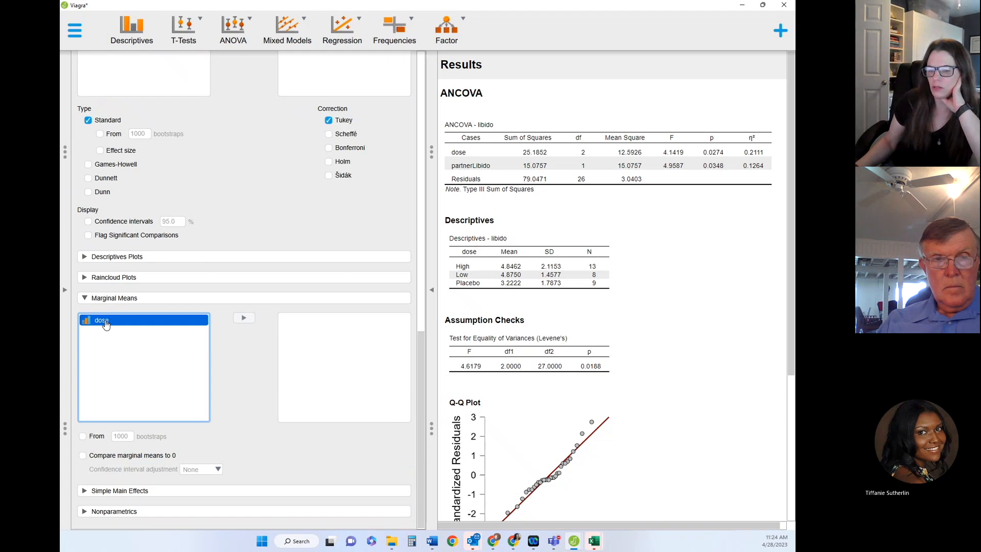
pyautogui.click(243, 318)
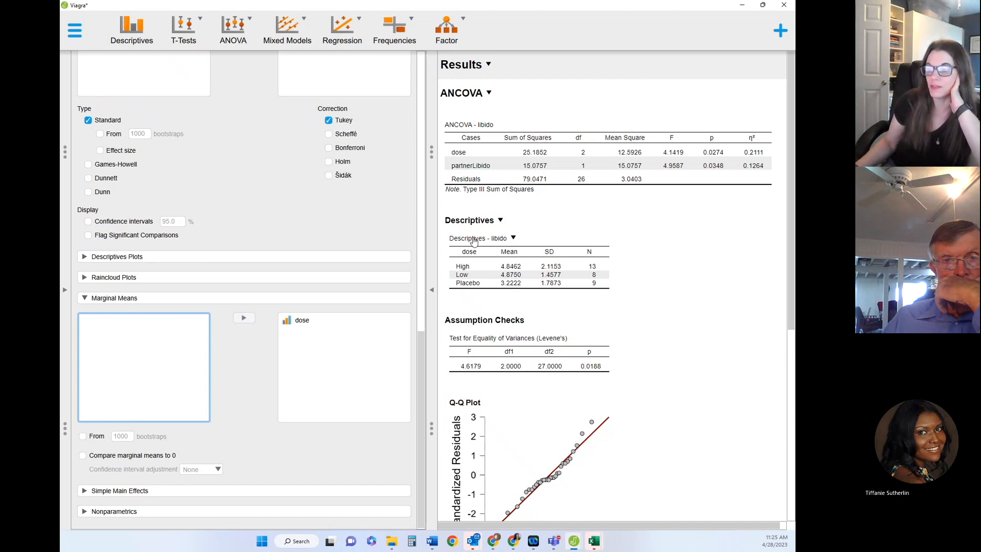
pyautogui.scroll(-6, 509, 245)
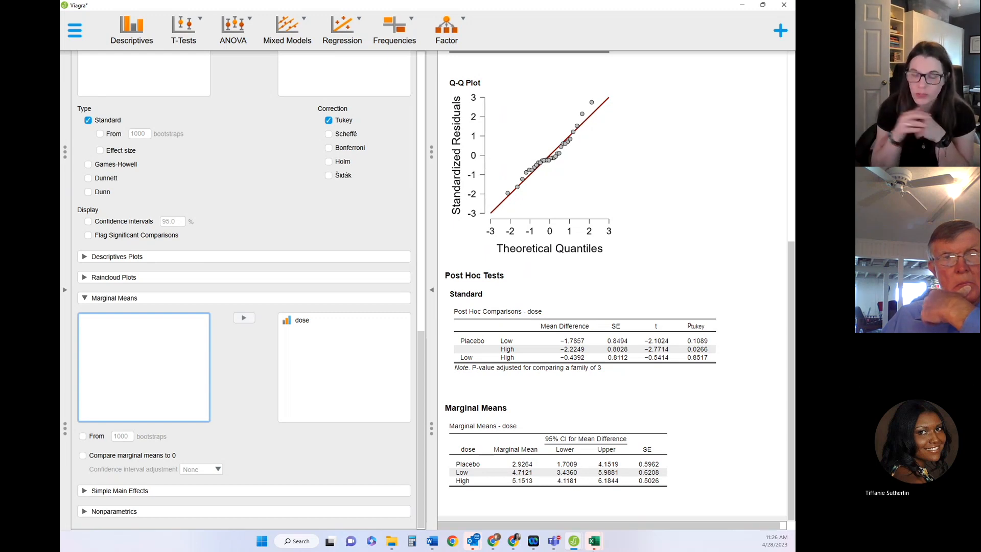
pyautogui.click(231, 41)
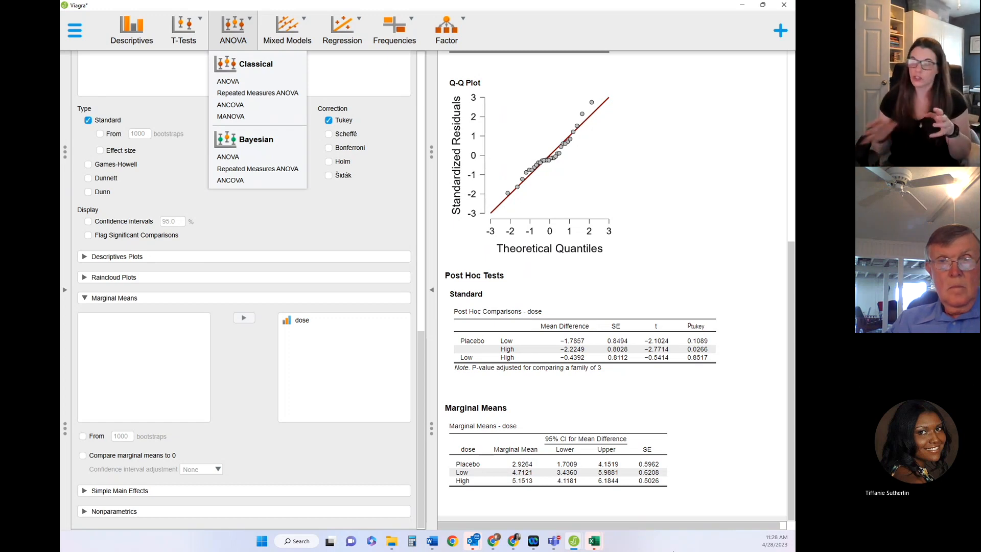
pyautogui.scroll(6, 678, 398)
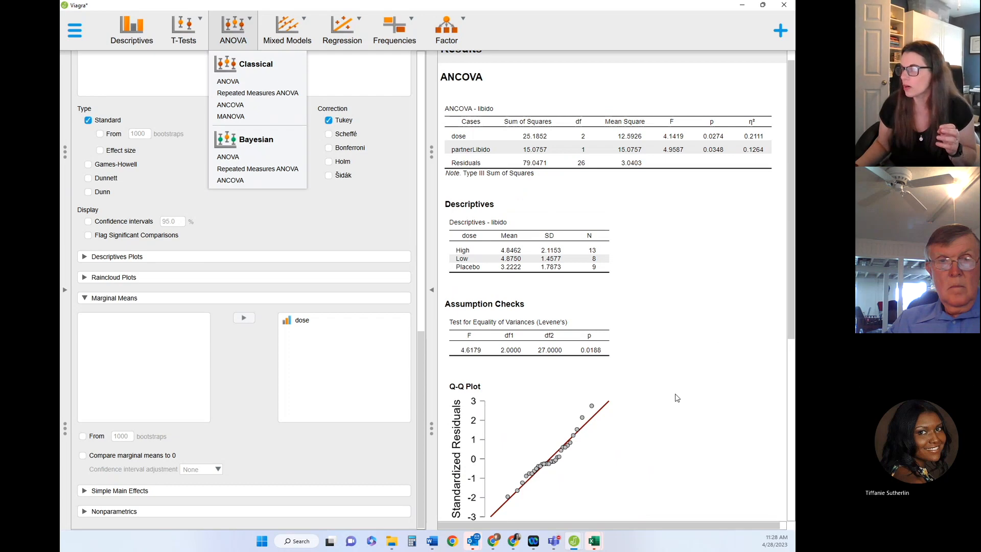
pyautogui.scroll(-6, 668, 406)
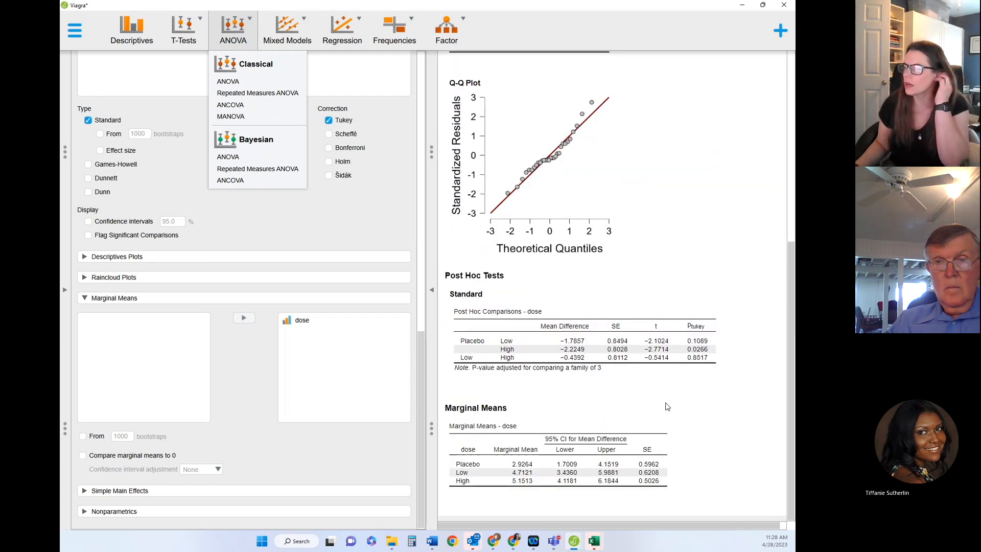
# Add a descriptives plot with dose on the horizontal axis and 95% confidence interval error bars, and view it in the results
pyautogui.click(83, 257)
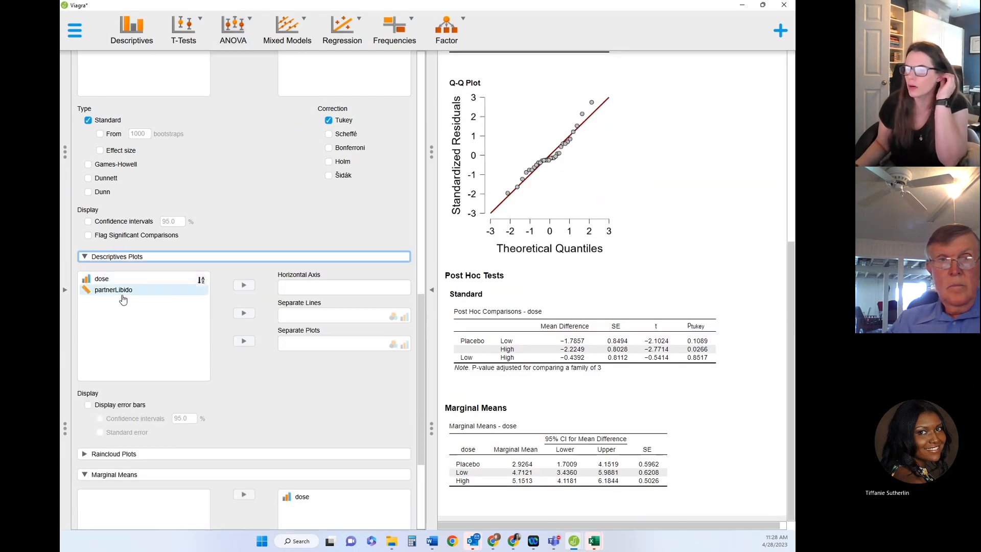
pyautogui.scroll(-1, 92, 392)
pyautogui.click(91, 394)
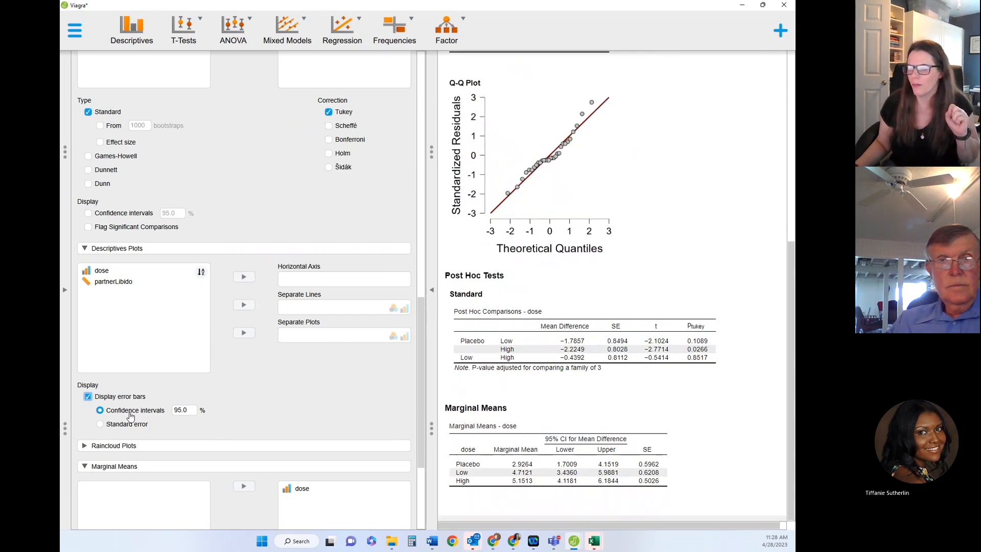
pyautogui.click(102, 271)
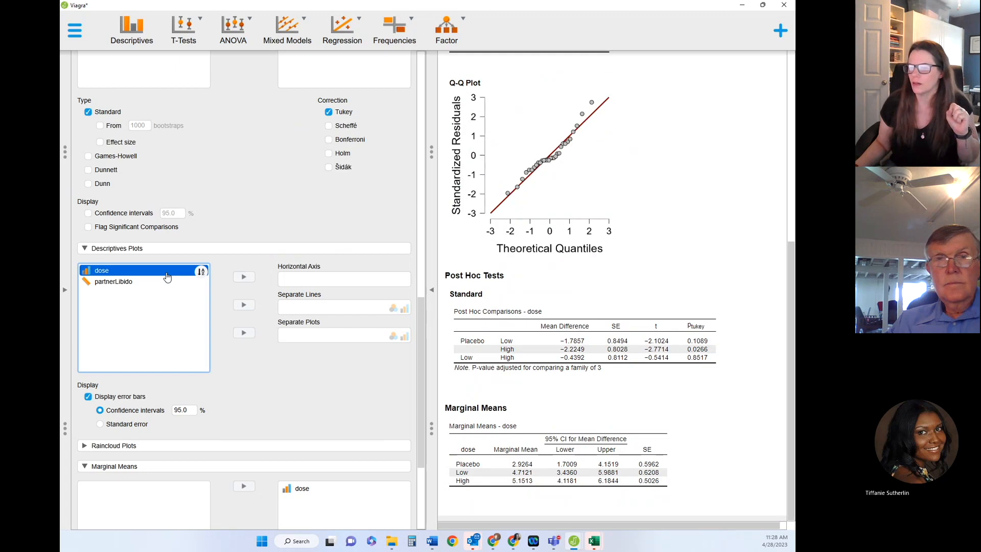
pyautogui.click(244, 276)
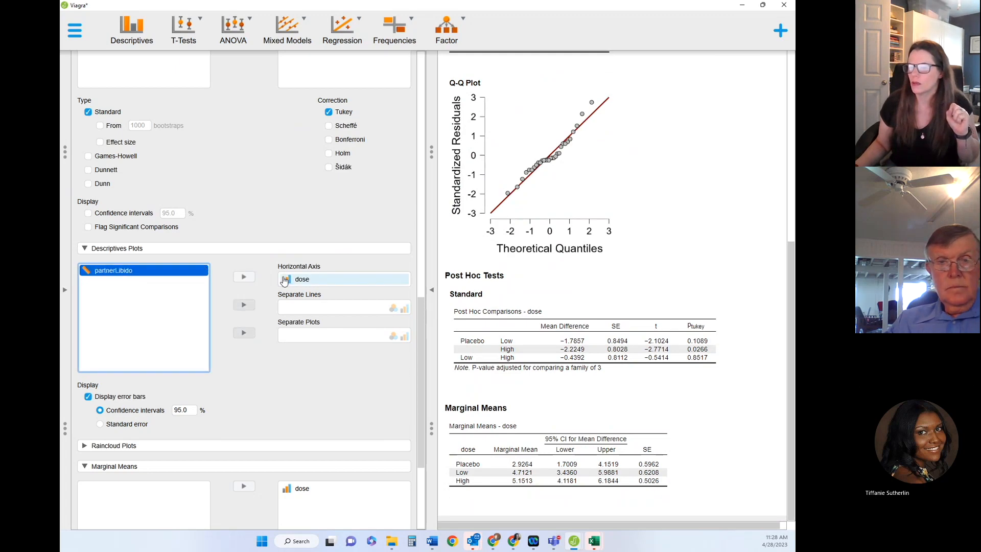
pyautogui.scroll(3, 684, 205)
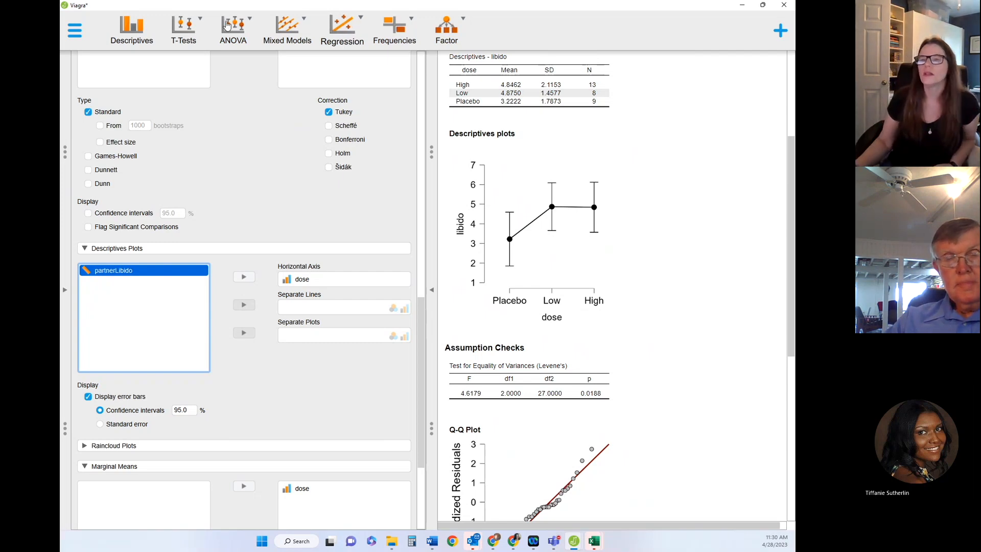
# Bring up the file browser for opening a data set from the computer
pyautogui.click(76, 32)
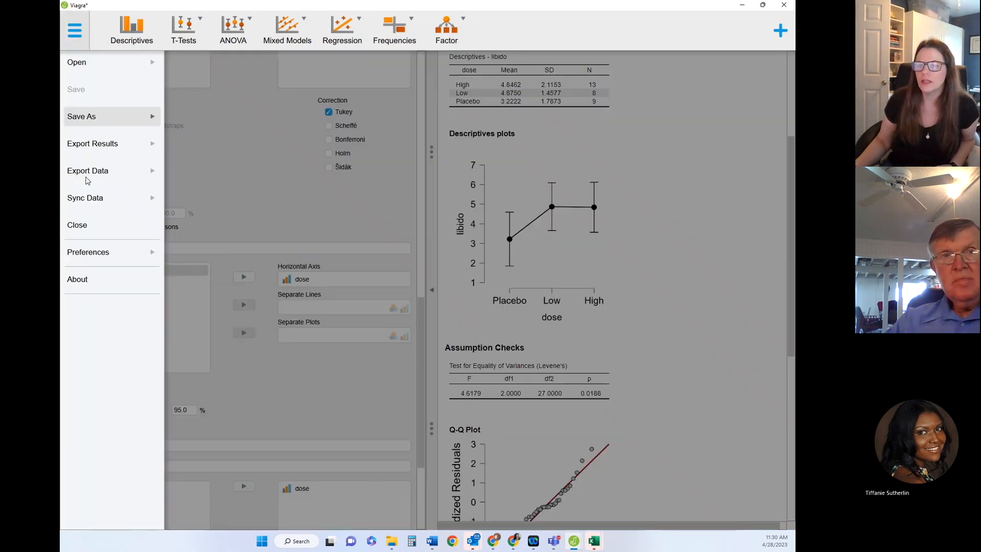
pyautogui.click(130, 67)
pyautogui.click(218, 72)
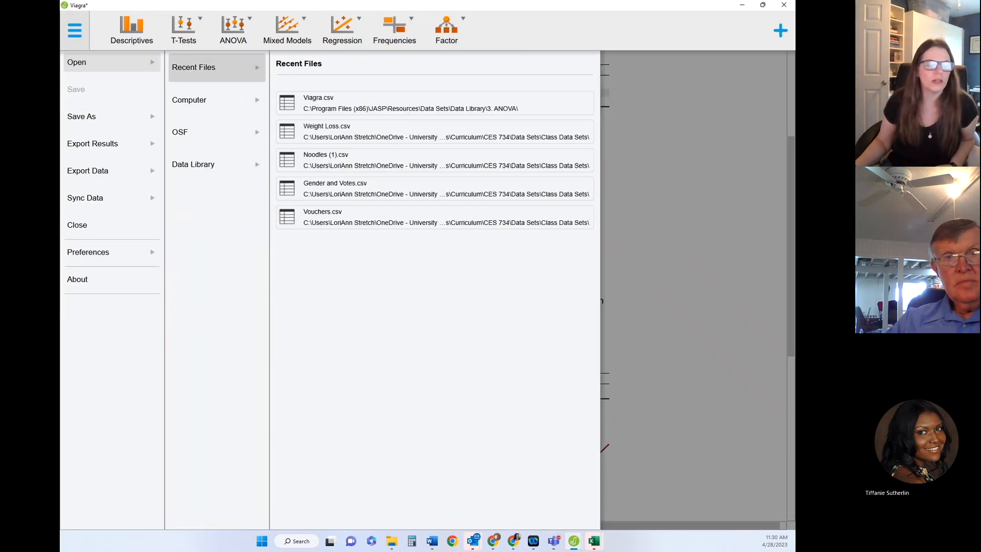
pyautogui.click(194, 101)
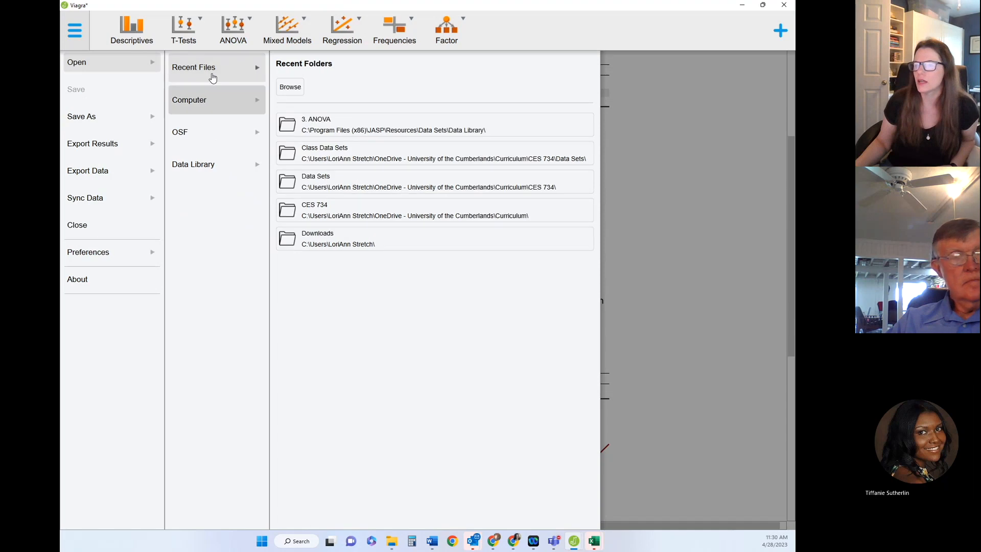
pyautogui.click(218, 68)
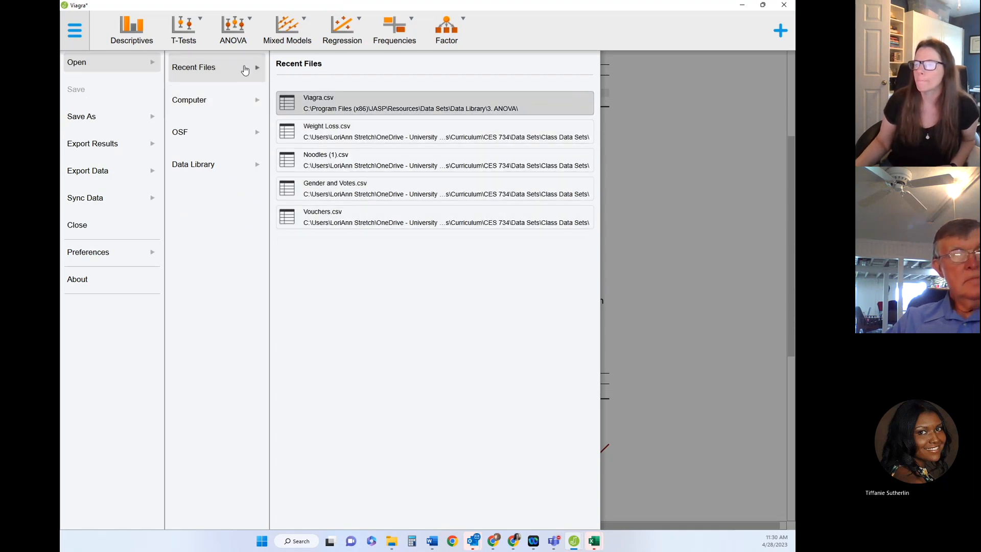
pyautogui.click(204, 100)
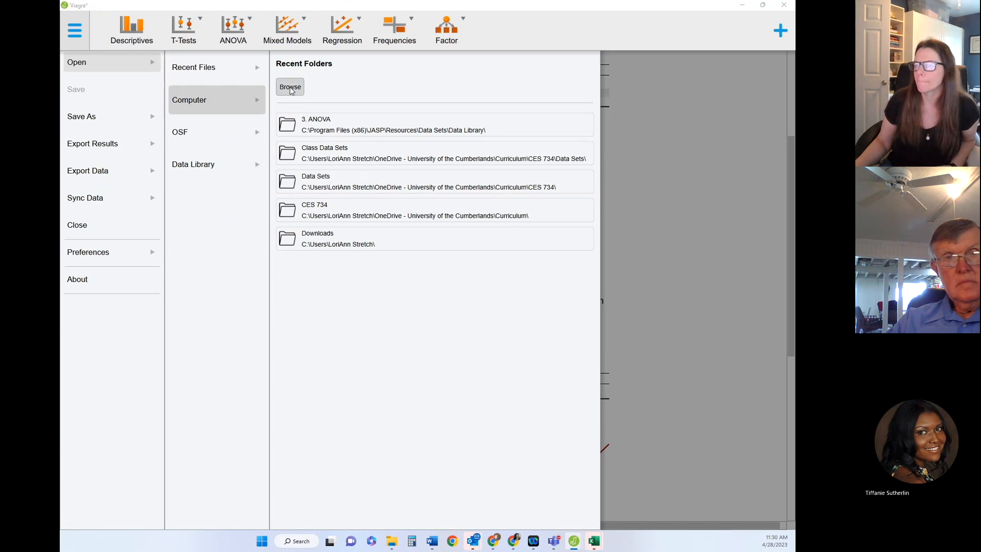
pyautogui.click(291, 88)
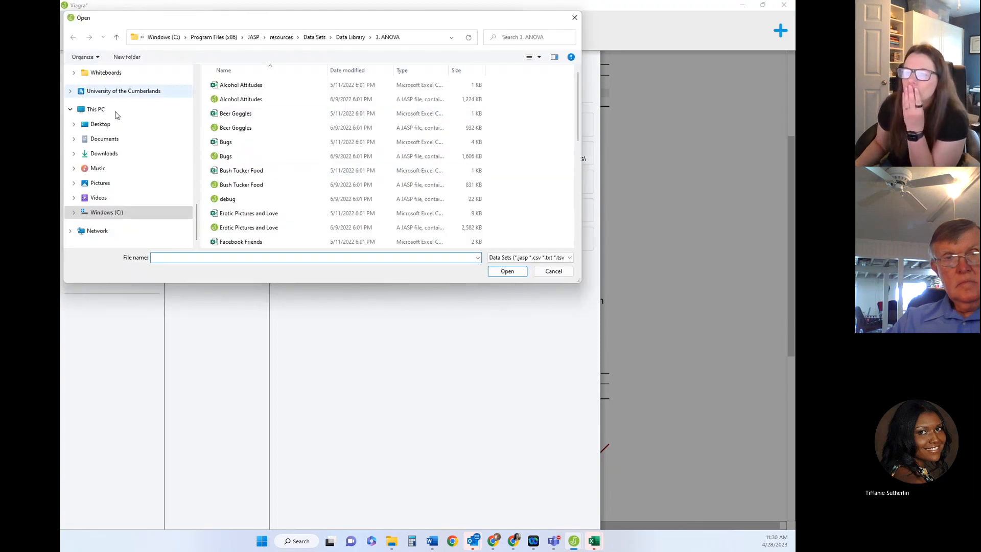
# Browse to the Class Data Sets folder inside Curriculum, CES 734, Data Sets
pyautogui.click(313, 38)
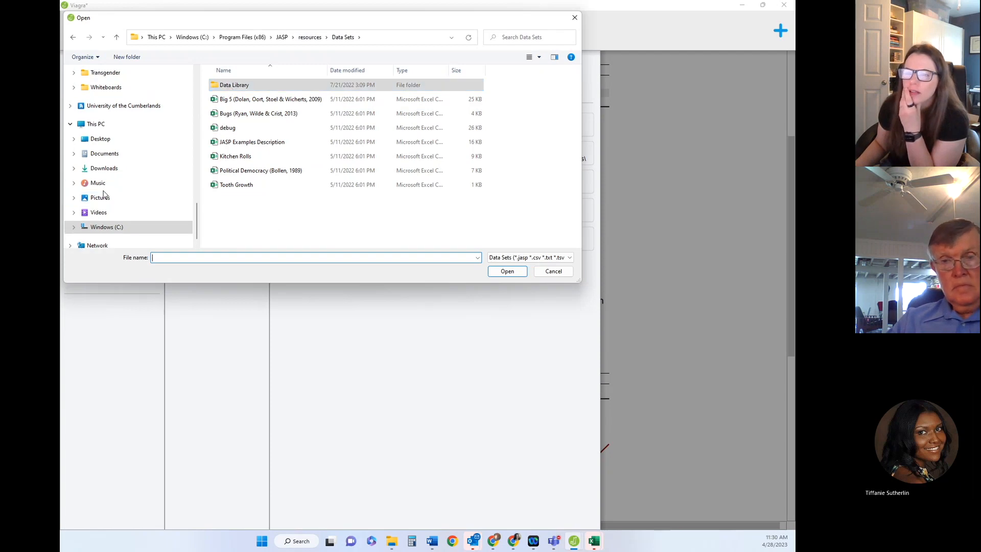
pyautogui.scroll(10, 104, 193)
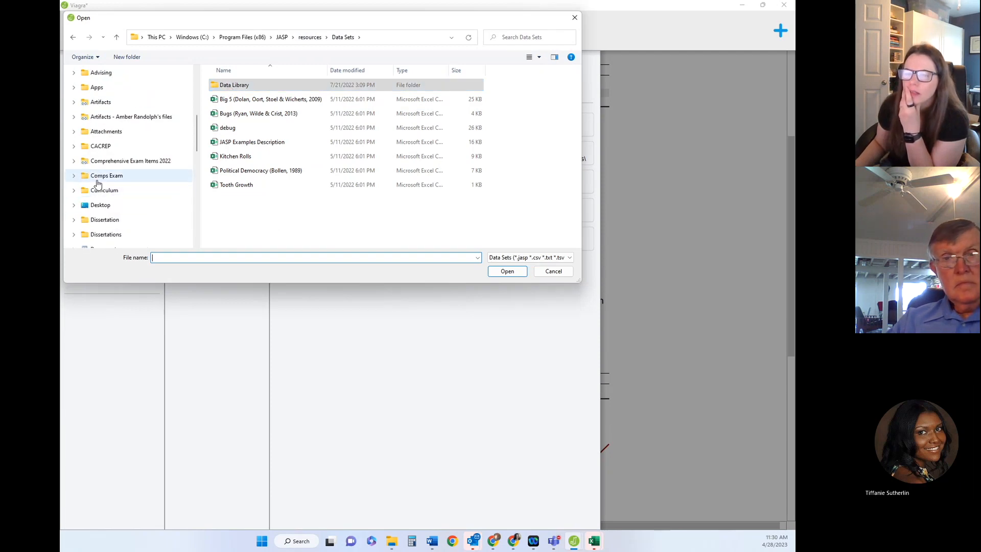
pyautogui.click(99, 190)
pyautogui.doubleClick(231, 86)
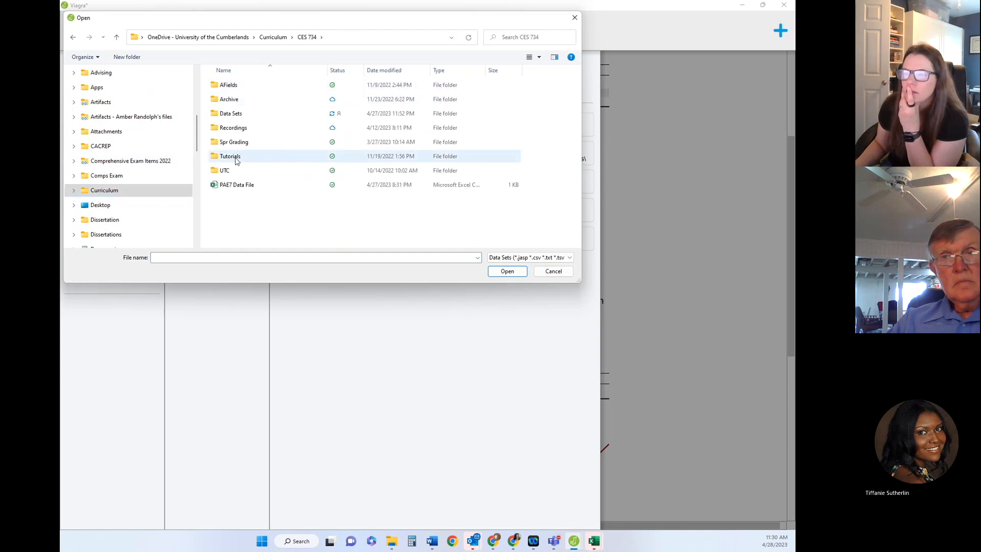
pyautogui.doubleClick(230, 113)
pyautogui.doubleClick(236, 85)
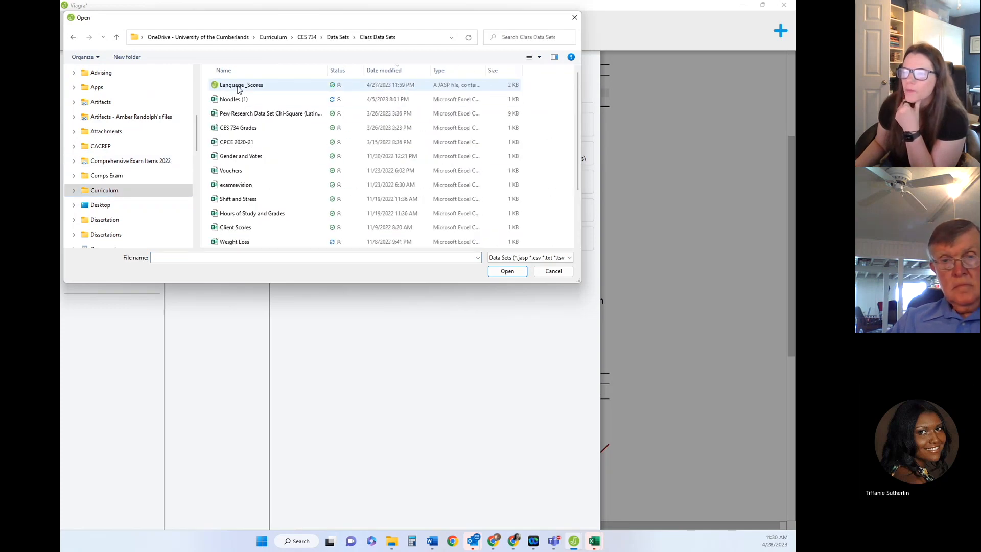
# Open the examrevision data set and maximize its window
pyautogui.scroll(-2, 281, 145)
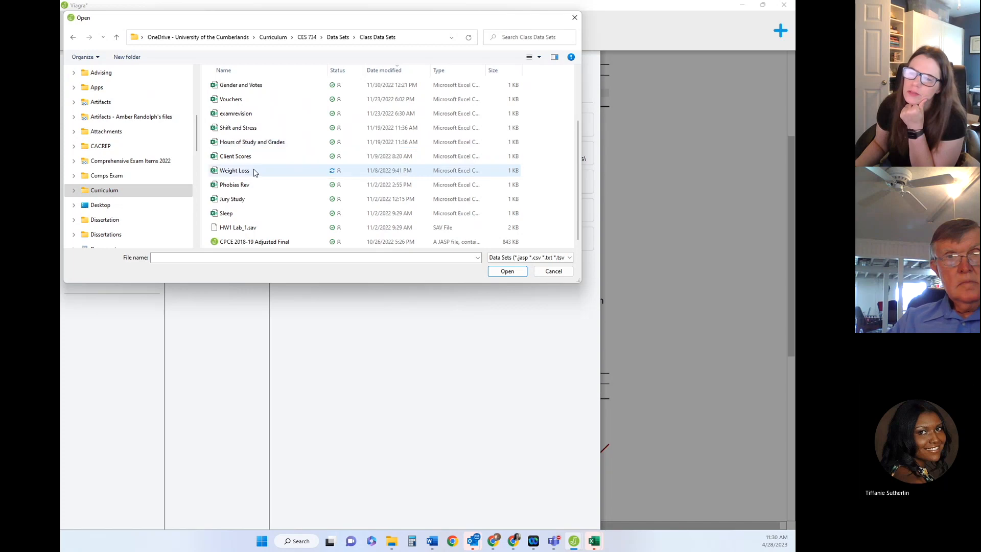
pyautogui.press('Escape')
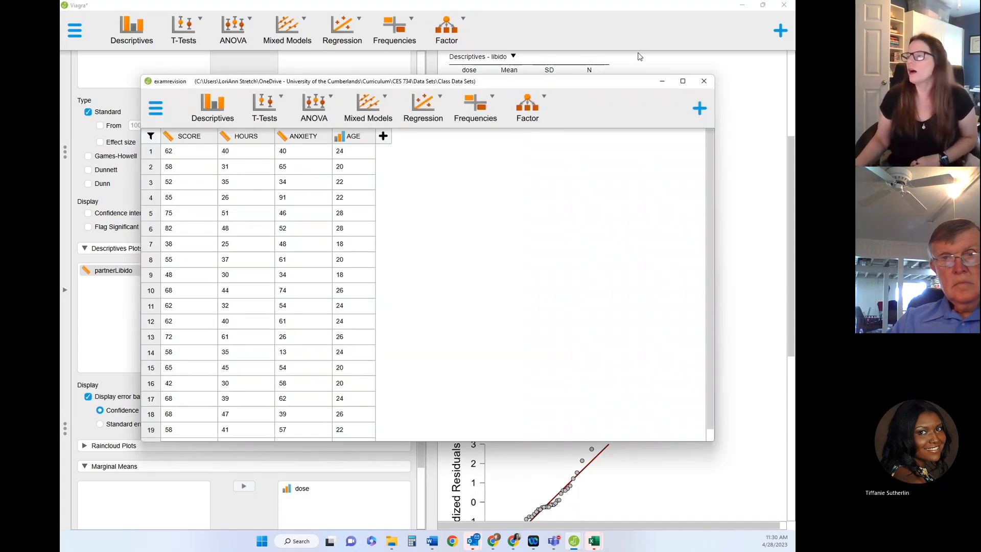
pyautogui.click(683, 82)
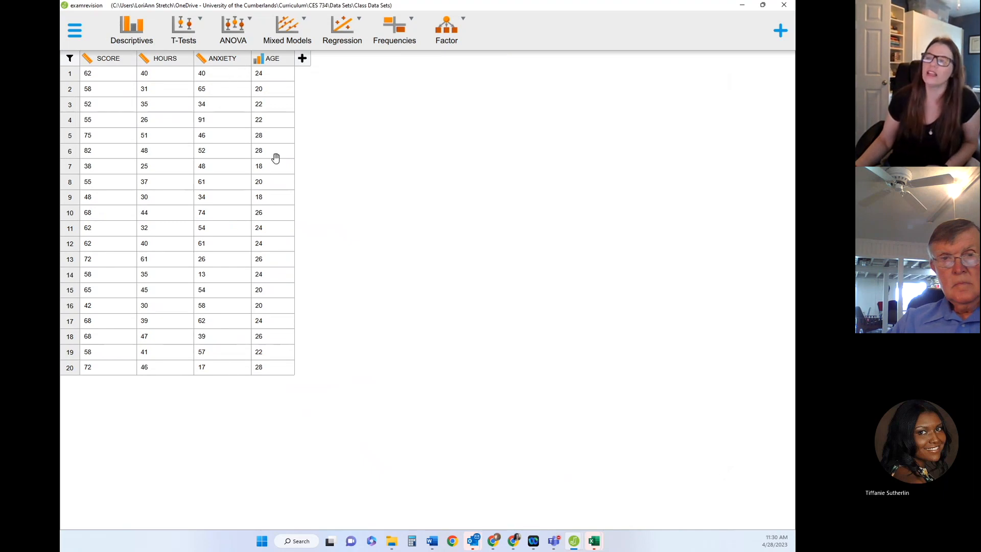
# Change the measurement level of AGE to scale and start a classical Correlation analysis
pyautogui.click(258, 61)
pyautogui.click(276, 73)
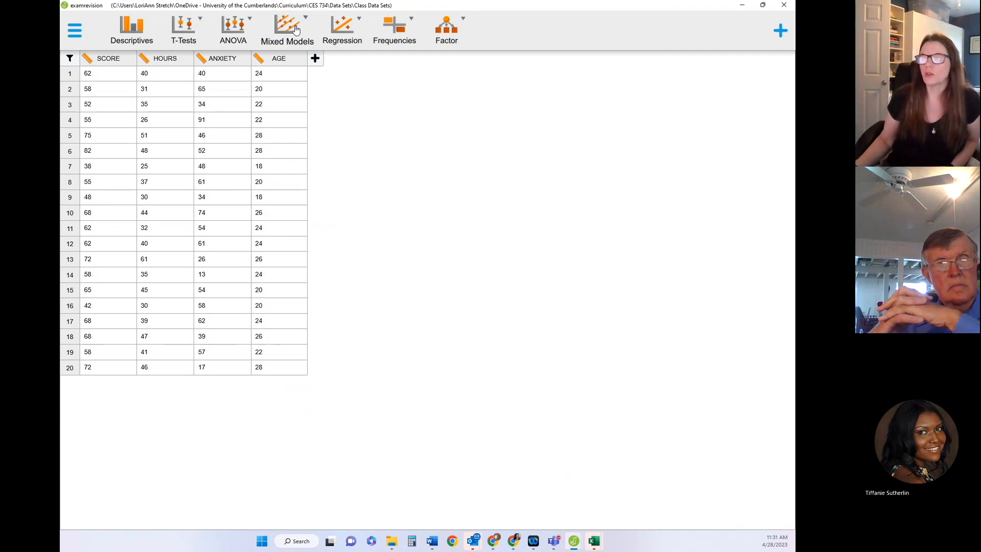
pyautogui.click(342, 26)
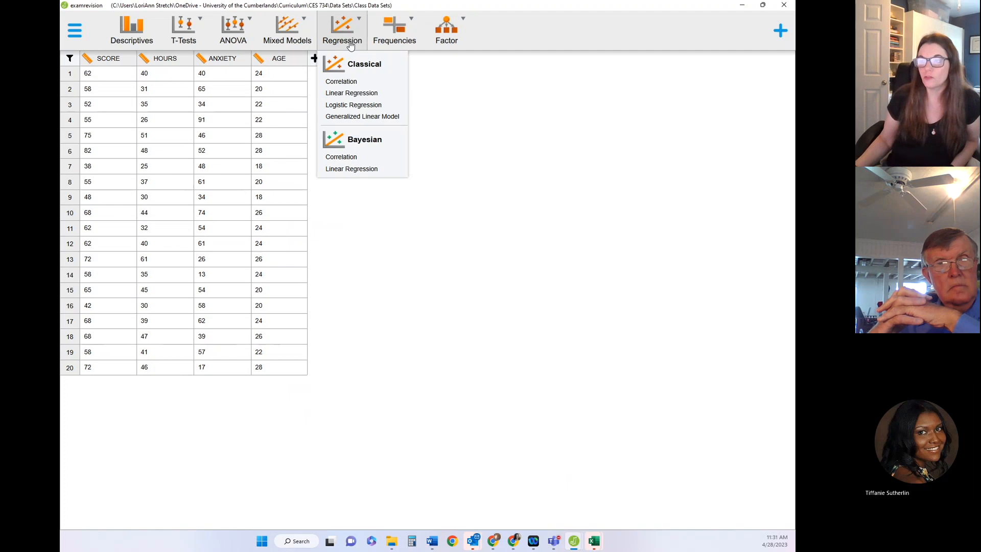
pyautogui.click(341, 81)
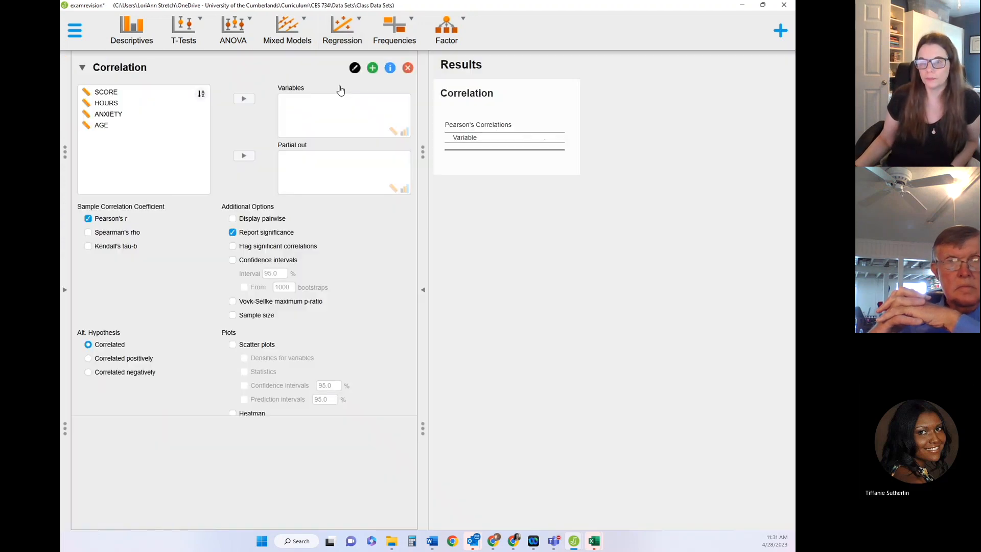
# Correlate SCORE, HOURS, ANXIETY and AGE and have significant correlations flagged
pyautogui.click(104, 92)
pyautogui.keyDown('shift'); pyautogui.click(105, 103); pyautogui.keyUp('shift')
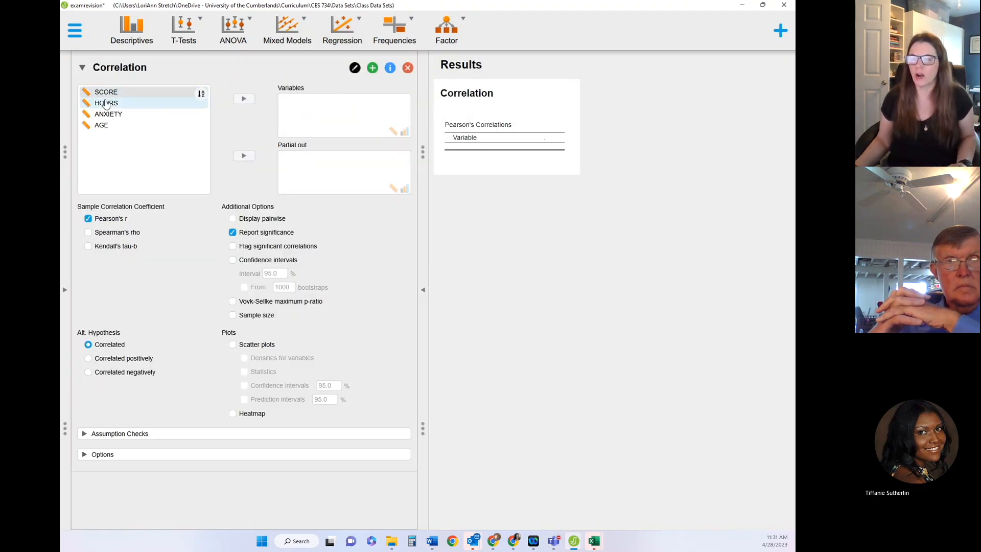
pyautogui.keyDown('shift'); pyautogui.click(102, 125); pyautogui.keyUp('shift')
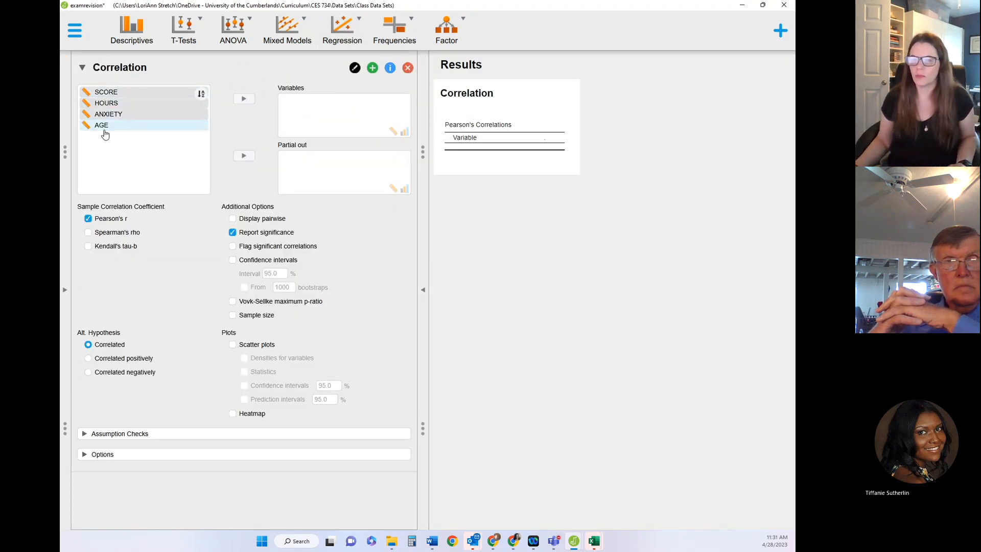
pyautogui.click(244, 100)
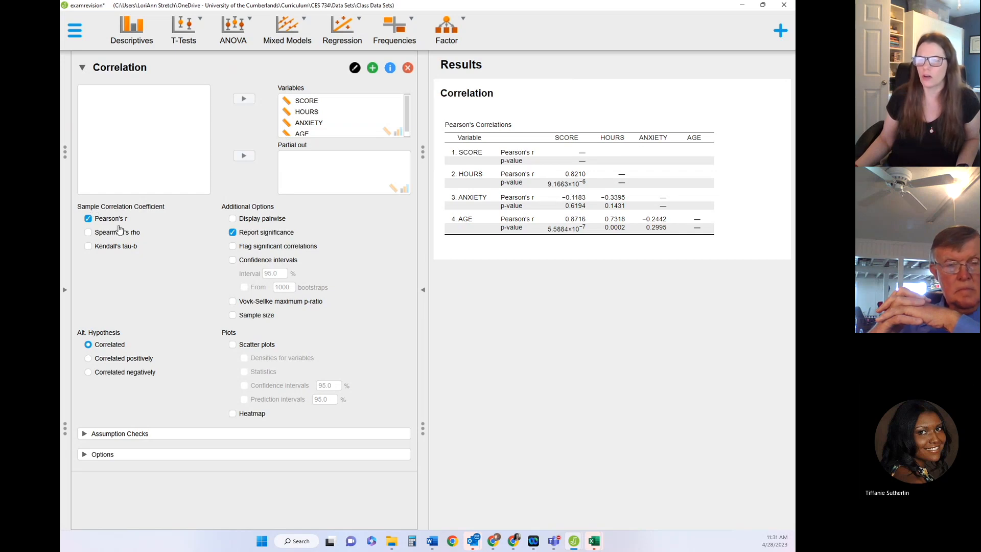
pyautogui.click(233, 247)
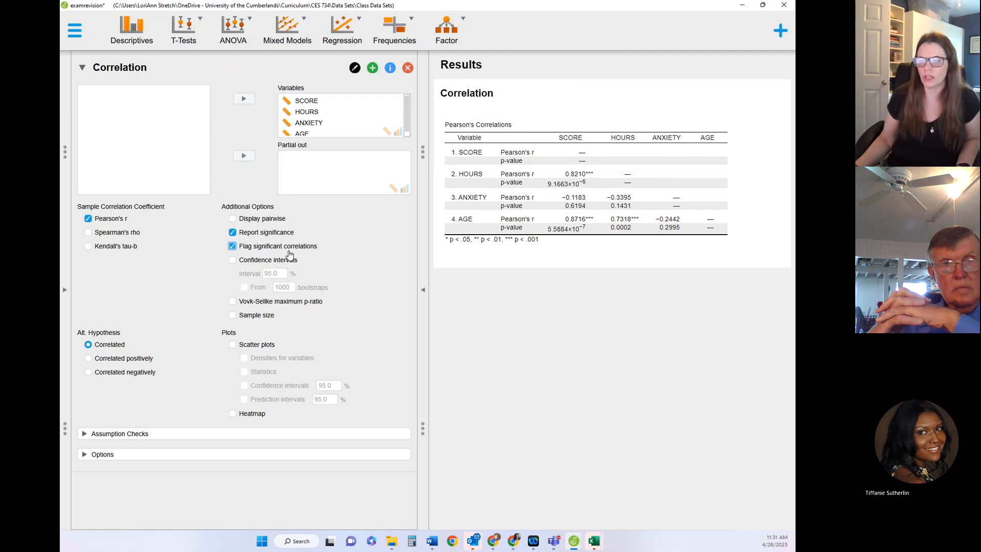
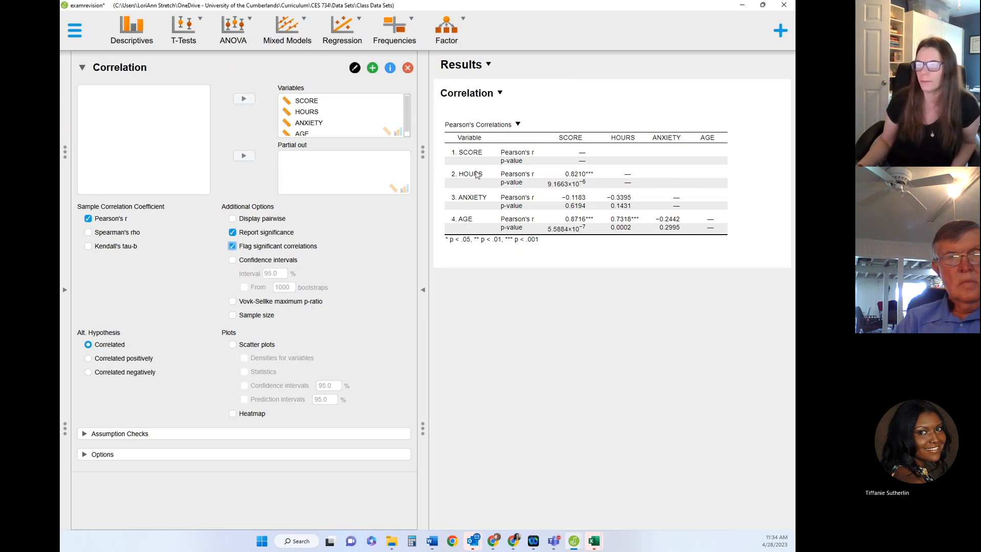
# Start a classical Linear Regression with SCORE as the dependent variable
pyautogui.click(341, 36)
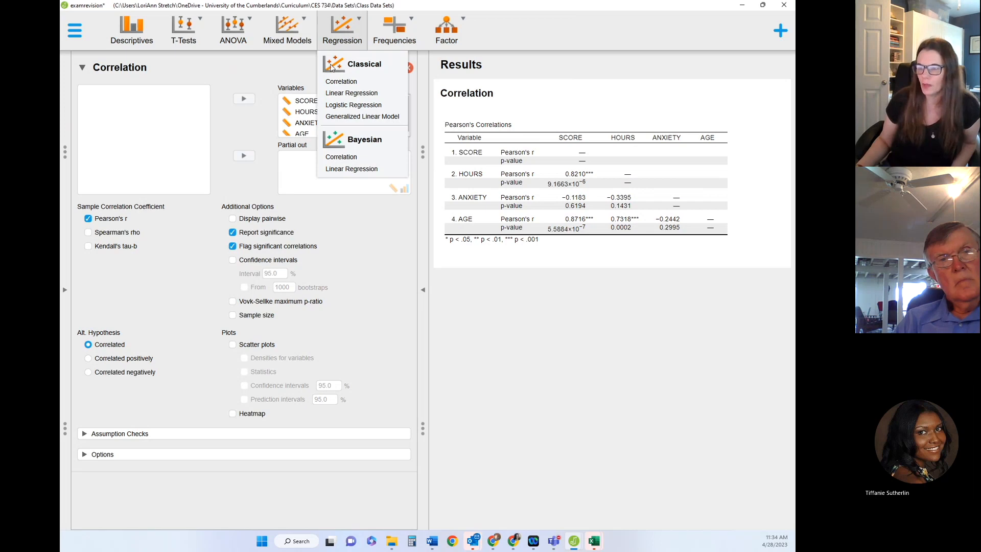
pyautogui.click(337, 94)
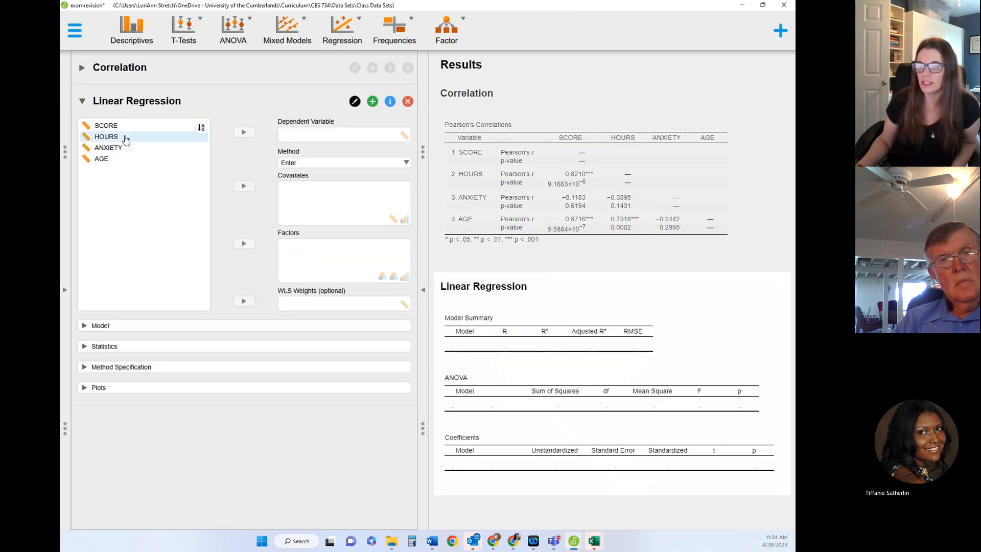
pyautogui.click(106, 125)
pyautogui.click(244, 132)
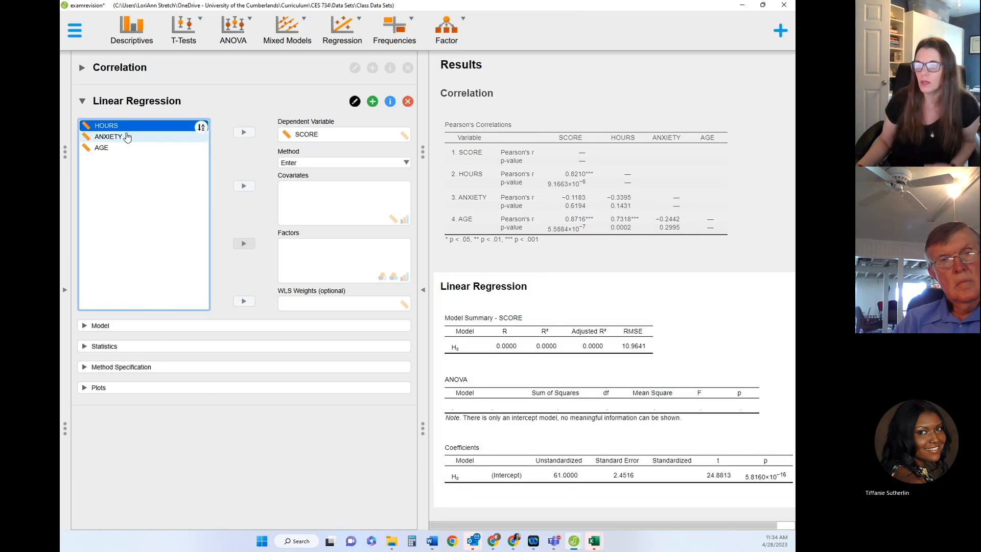
# Add HOURS, ANXIETY and AGE as covariates of the linear regression
pyautogui.keyDown('ctrl'); pyautogui.click(101, 137); pyautogui.keyUp('ctrl')
pyautogui.keyDown('ctrl'); pyautogui.click(101, 149); pyautogui.keyUp('ctrl')
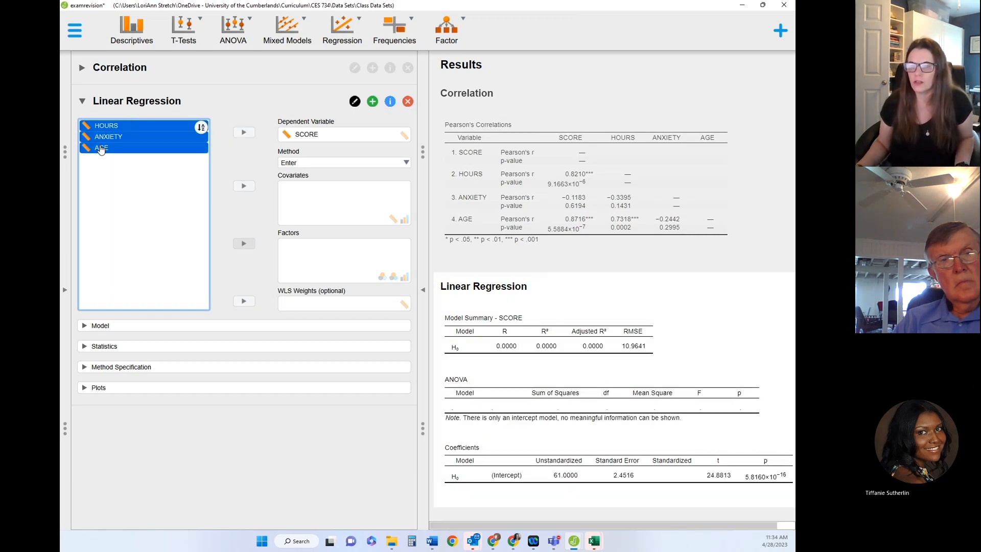
pyautogui.click(243, 187)
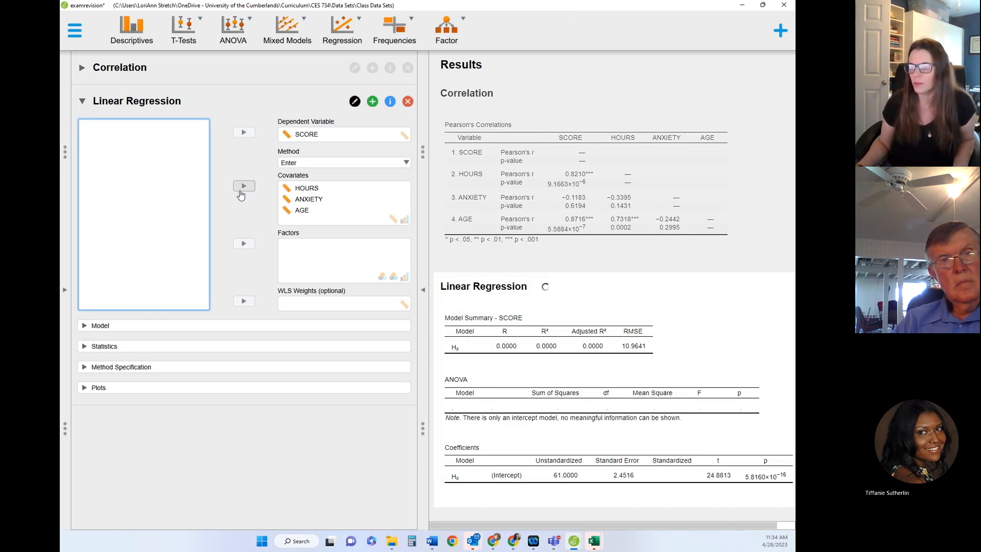
# Examine the model summary, ANOVA and coefficients of the linear regression with the input options hidden, and bring the options back
pyautogui.scroll(-2, 662, 309)
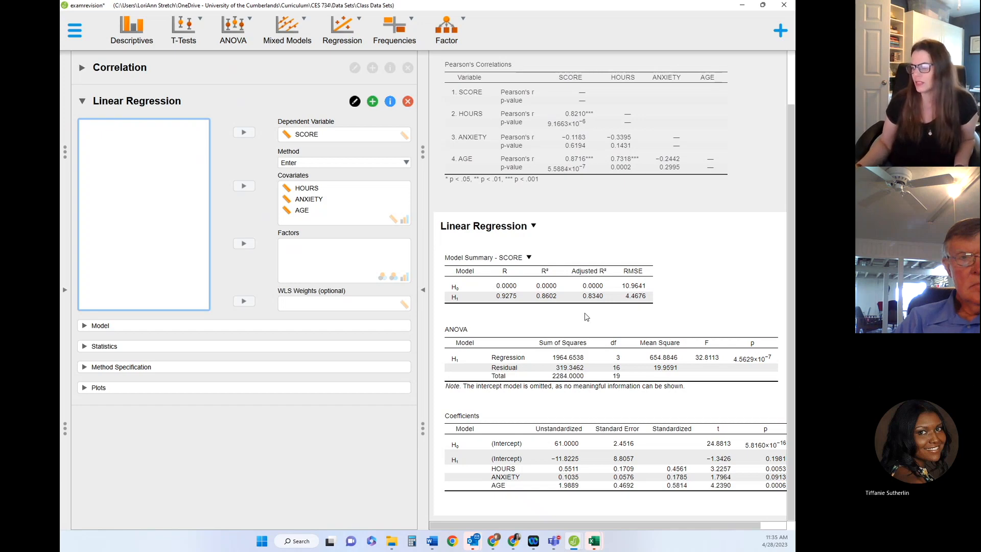
pyautogui.click(424, 301)
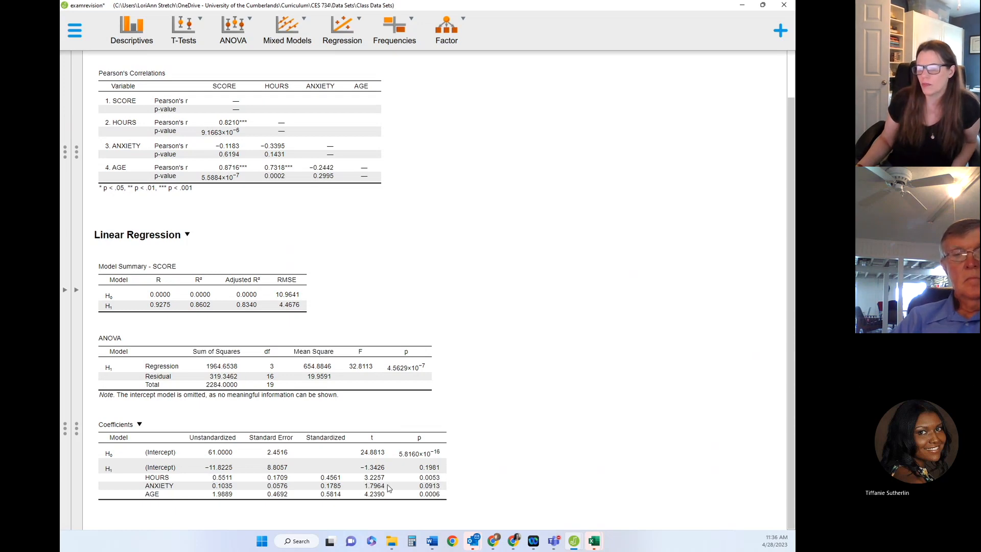
pyautogui.click(424, 491)
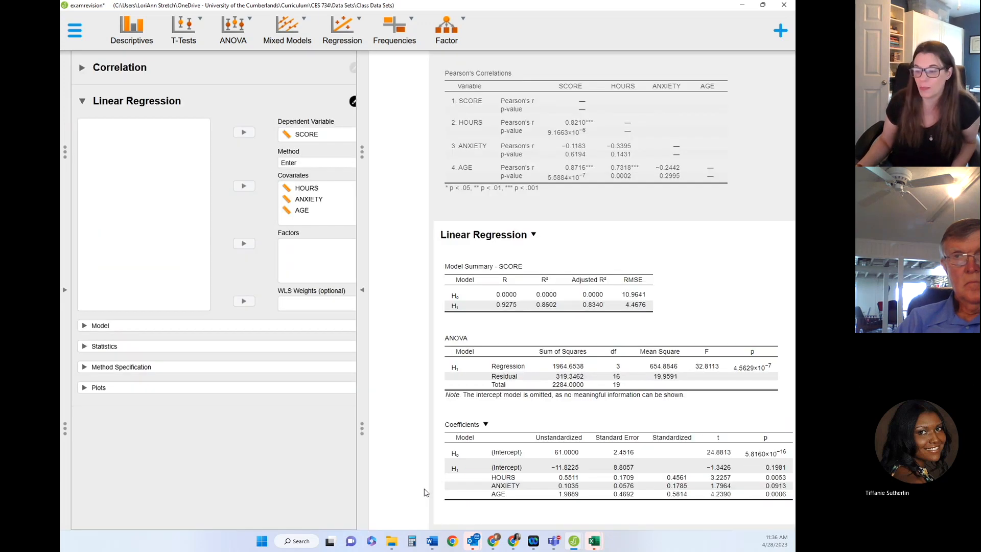
pyautogui.click(423, 292)
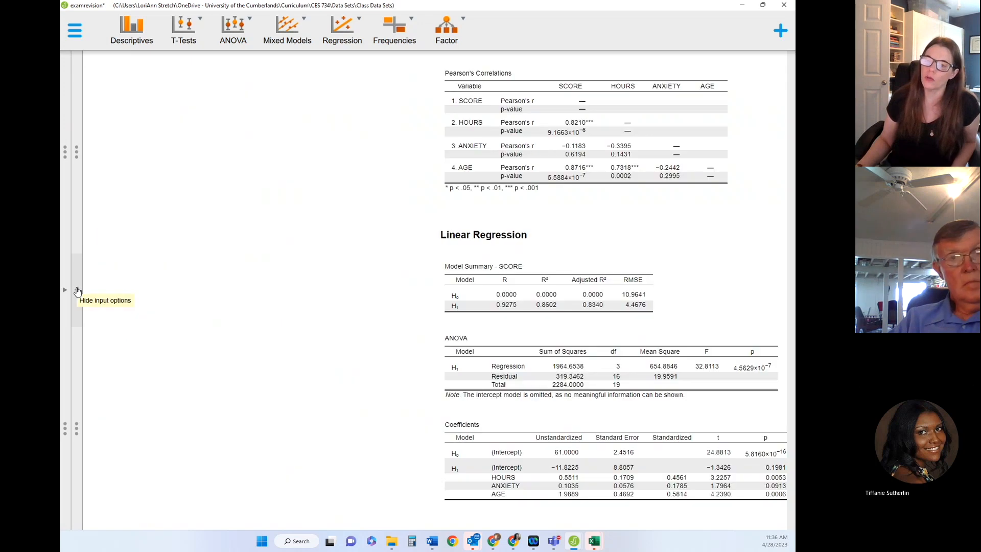
pyautogui.click(78, 290)
# Remove ANXIETY from the regression covariates and hide the input options to view the results
pyautogui.click(311, 201)
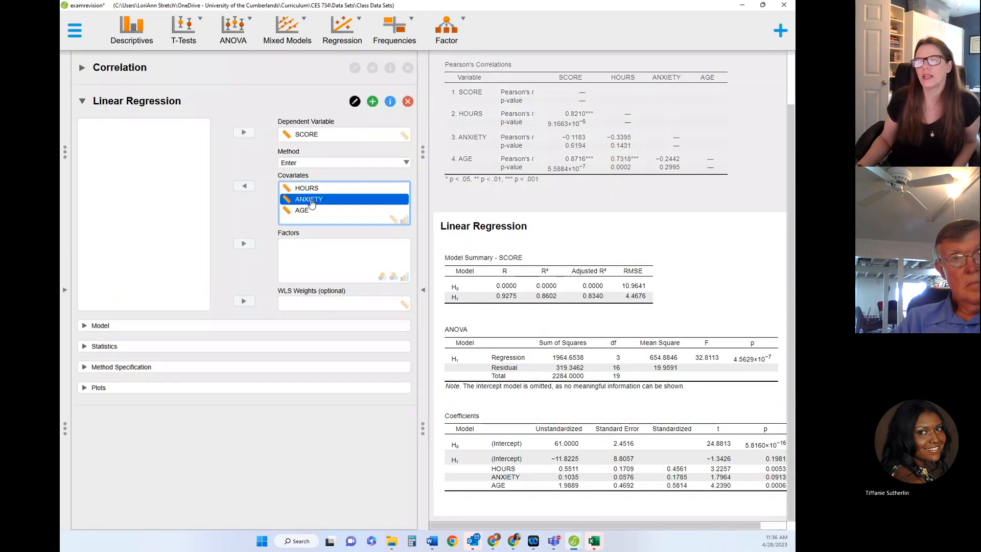
pyautogui.click(245, 187)
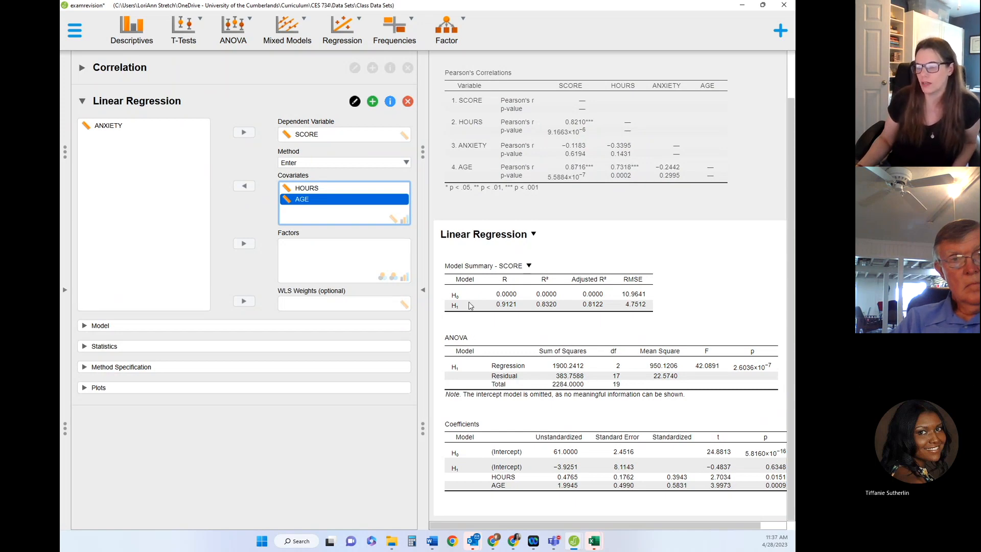
pyautogui.click(425, 294)
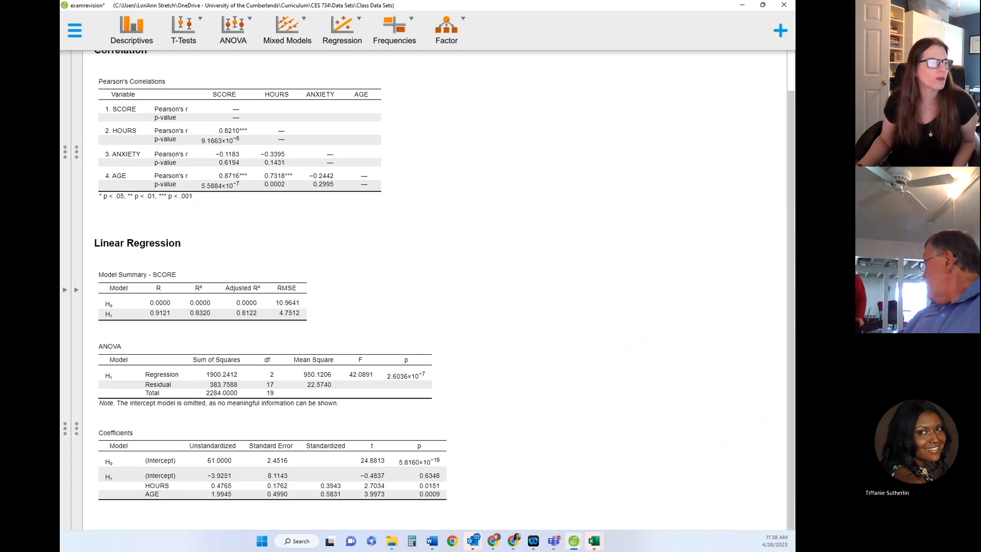
# Switch to the Word document A Counselors Guide to Statistics and enlarge its window beside the regression output to show the whole prediction equation section
pyautogui.hotkey('alt', 'Tab')
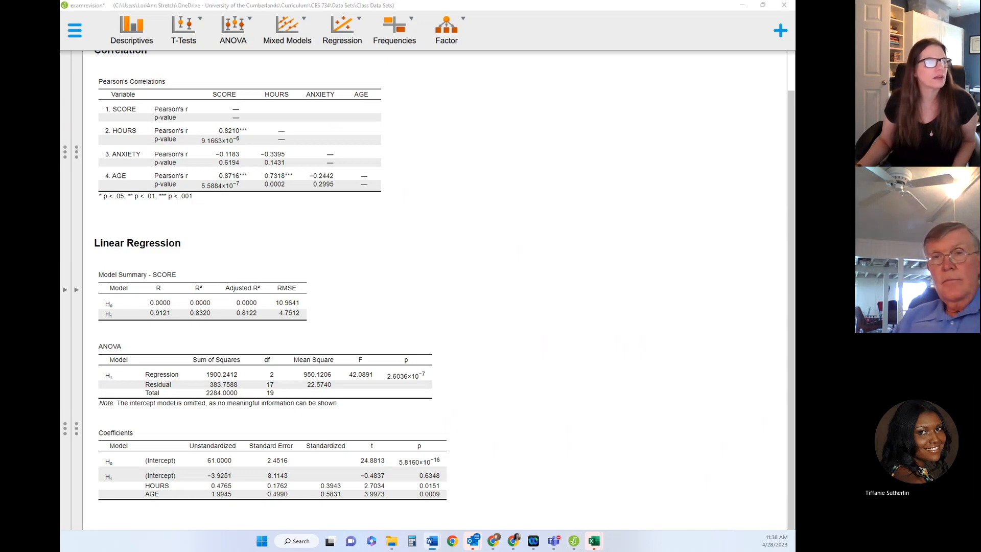
pyautogui.moveTo(61, 78); pyautogui.dragTo(529, 27)
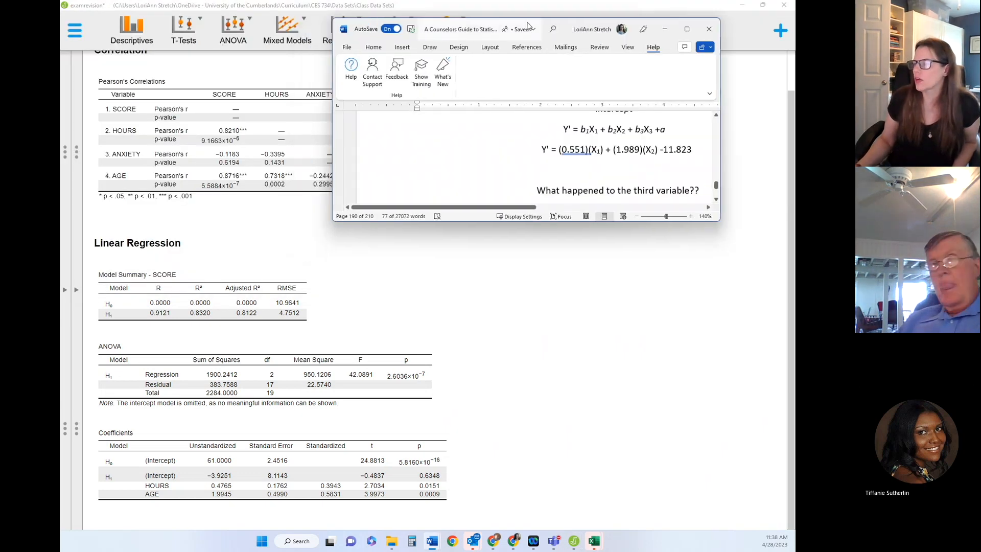
pyautogui.scroll(2, 556, 192)
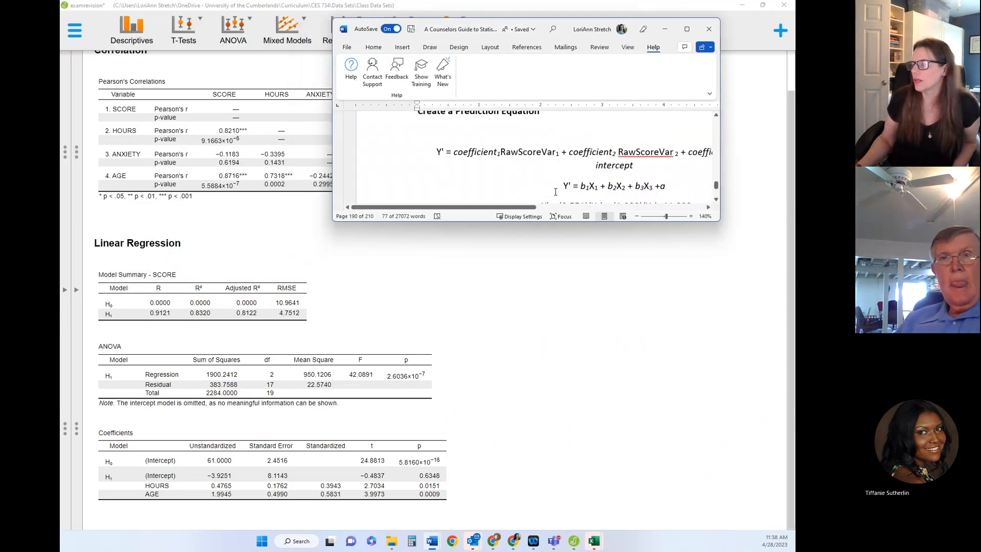
pyautogui.click(569, 219)
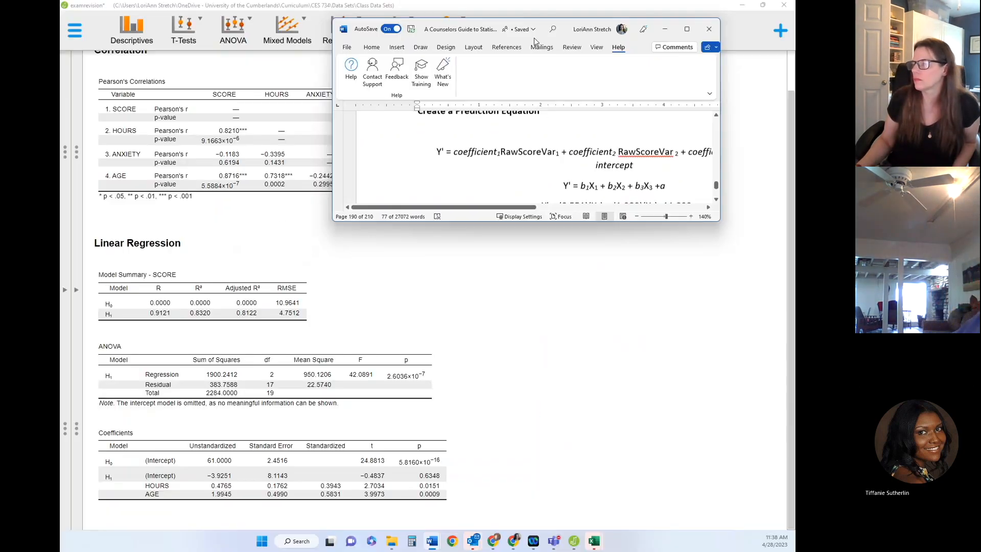
pyautogui.press('Escape')
pyautogui.moveTo(692, 223); pyautogui.dragTo(762, 518)
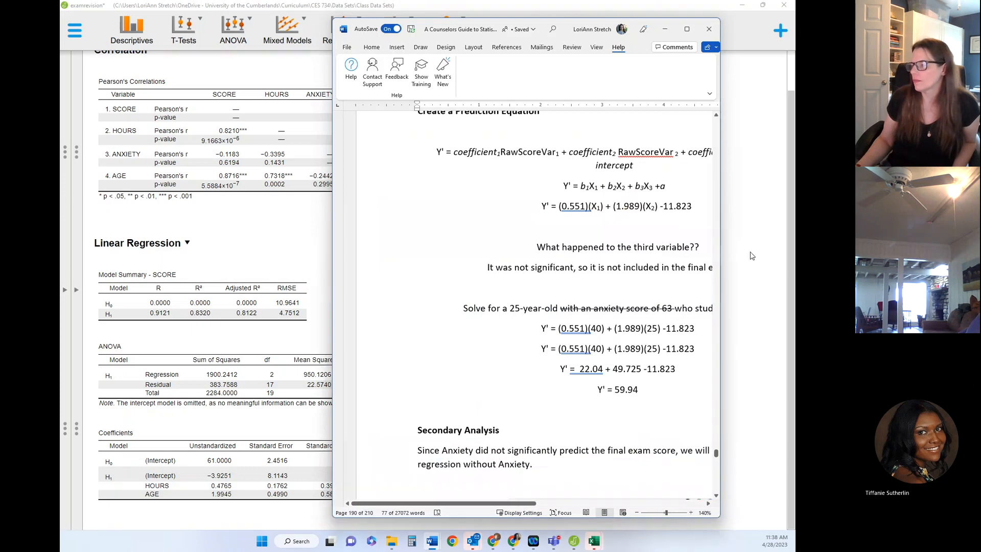
pyautogui.moveTo(721, 230); pyautogui.dragTo(792, 218)
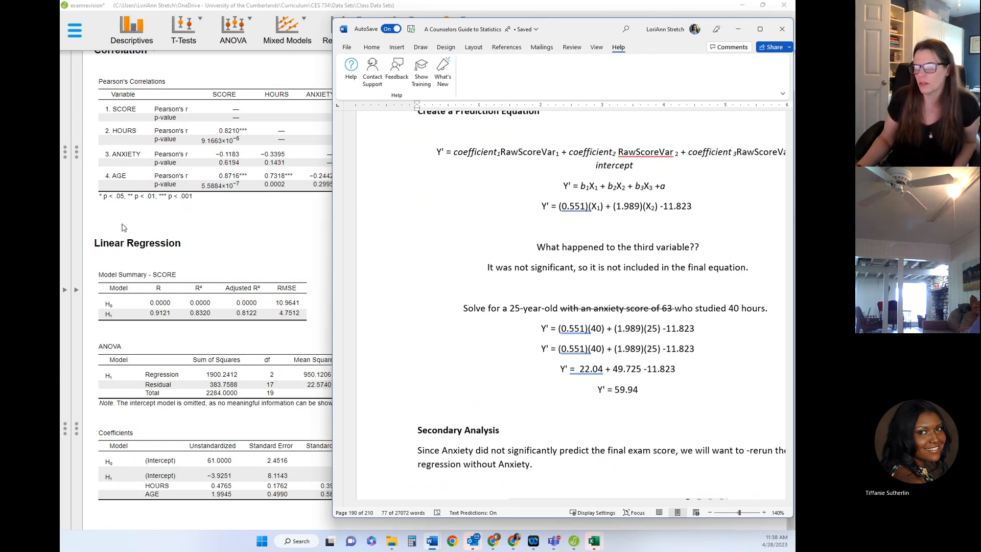
# Switch back to JASP, return ANXIETY to the regression covariates and hide the input options
pyautogui.click(74, 291)
pyautogui.click(109, 187)
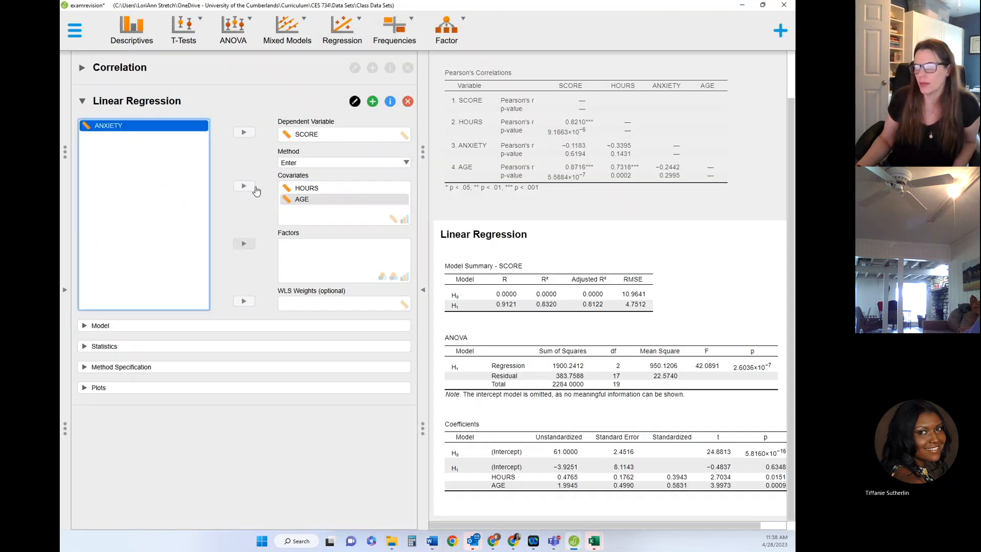
pyautogui.click(244, 185)
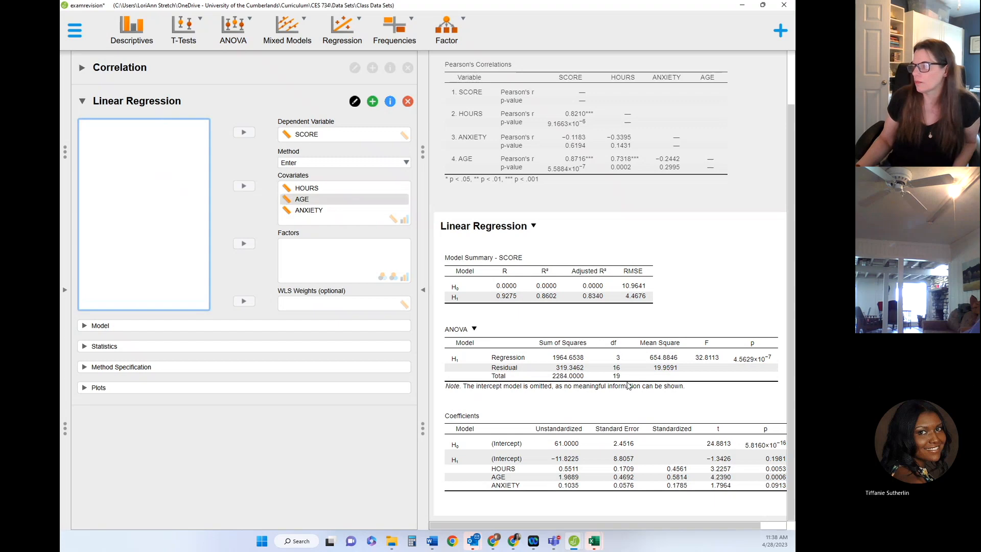
pyautogui.click(422, 291)
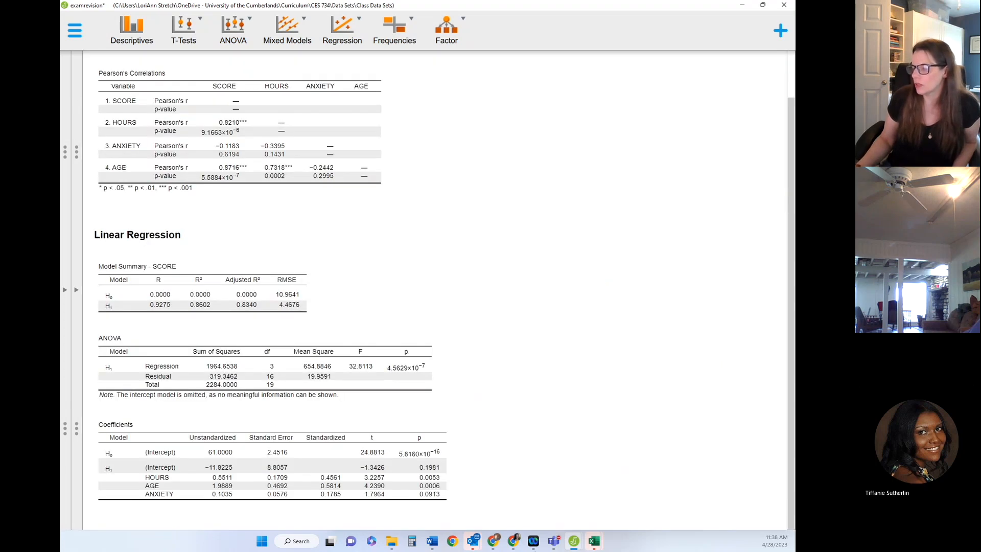
# Bring the Word document back beside the JASP results and highlight the general prediction equation and its intercept term
pyautogui.click(432, 541)
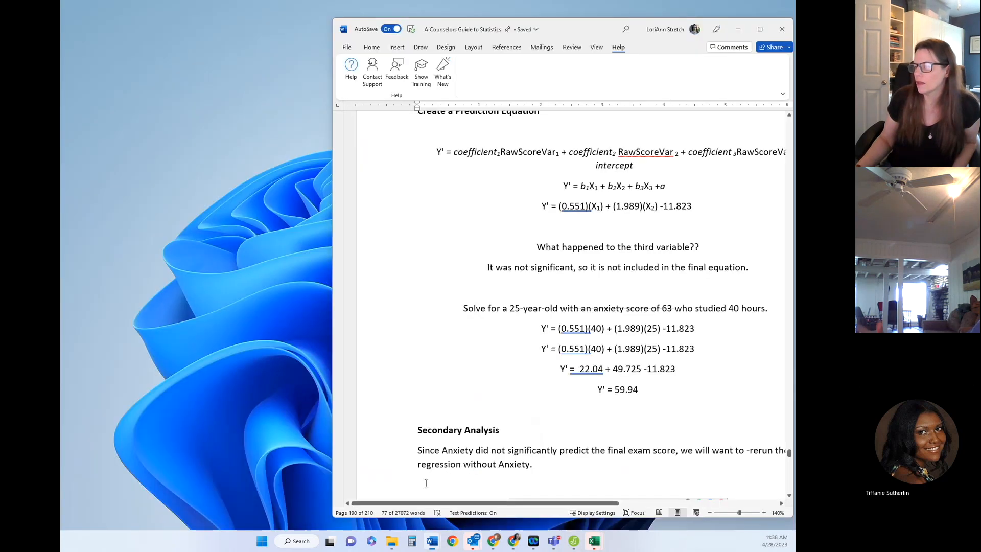
pyautogui.click(383, 465)
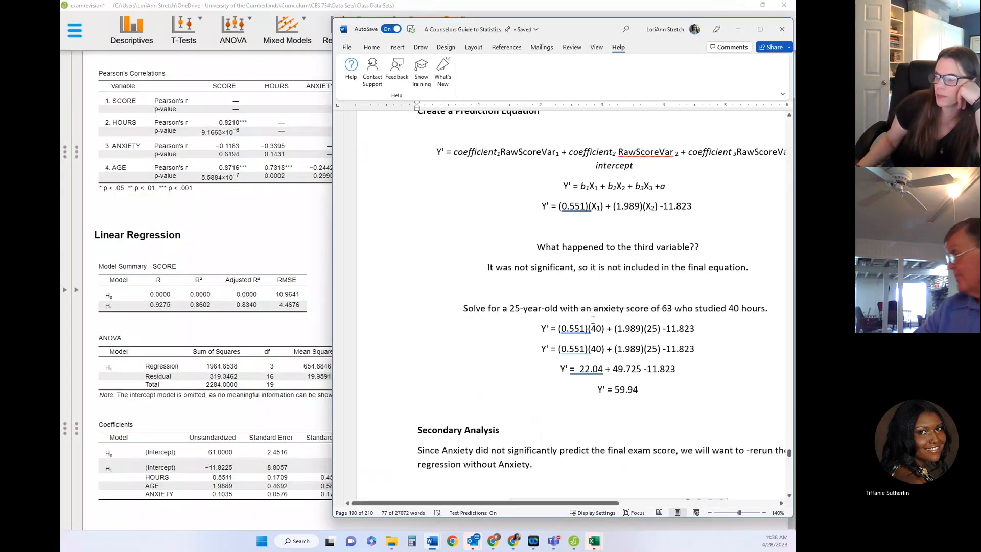
pyautogui.doubleClick(688, 205)
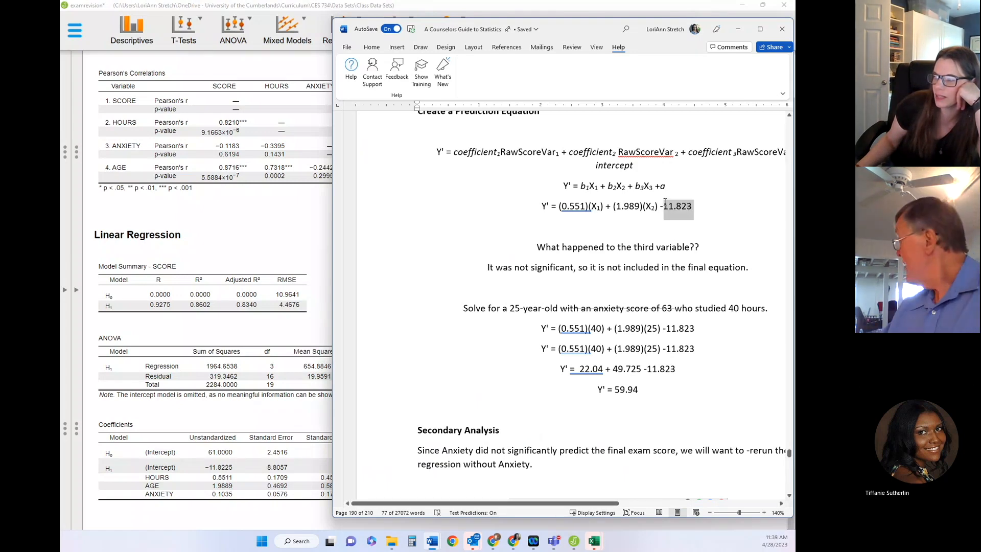
pyautogui.moveTo(561, 185); pyautogui.dragTo(682, 196)
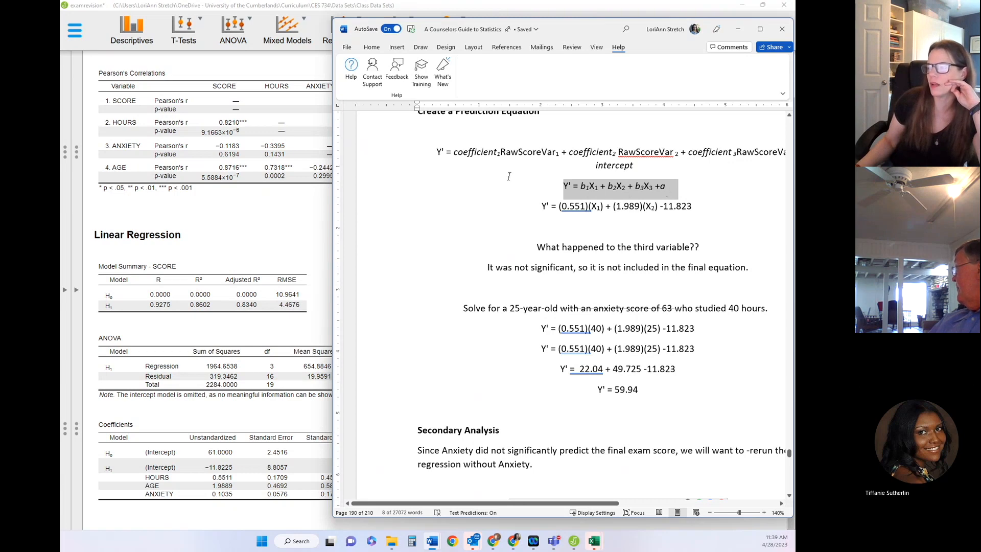
pyautogui.moveTo(447, 154); pyautogui.dragTo(668, 187)
pyautogui.click(713, 202)
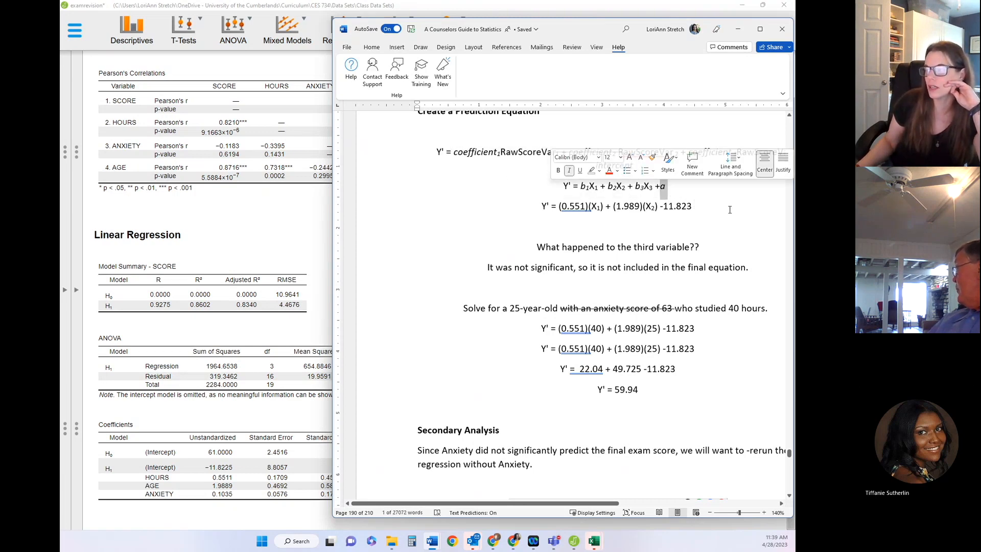
# Highlight the intercept in the filled-in prediction equation and the final solved Y' line of the 25-year-old example
pyautogui.click(684, 207)
pyautogui.doubleClick(684, 207)
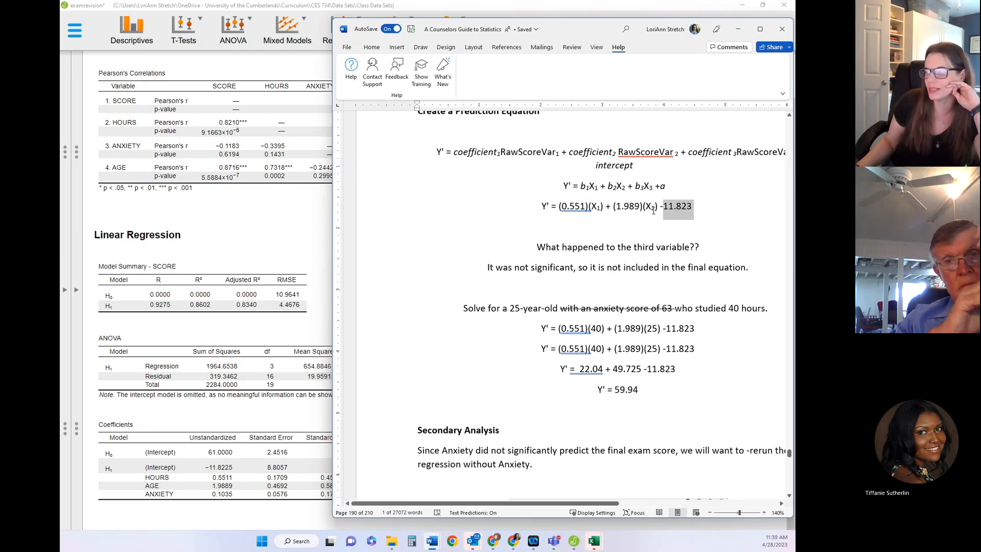
pyautogui.press('BackSpace')
pyautogui.write('2')
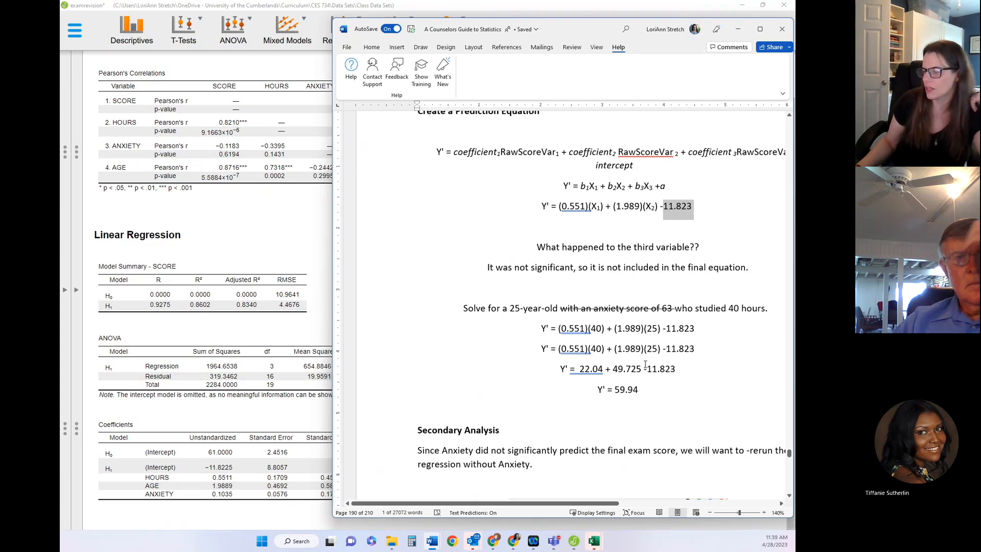
pyautogui.moveTo(641, 392); pyautogui.dragTo(592, 396)
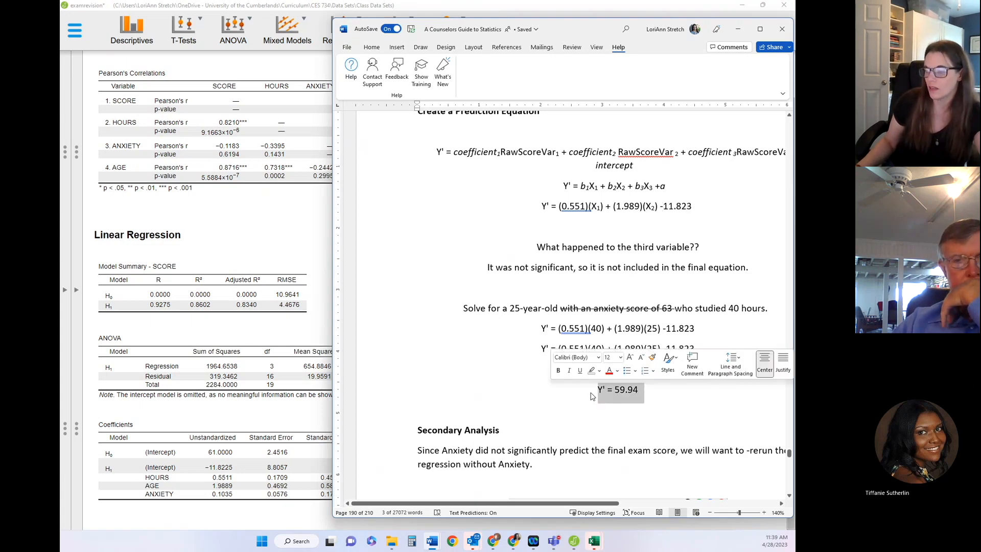